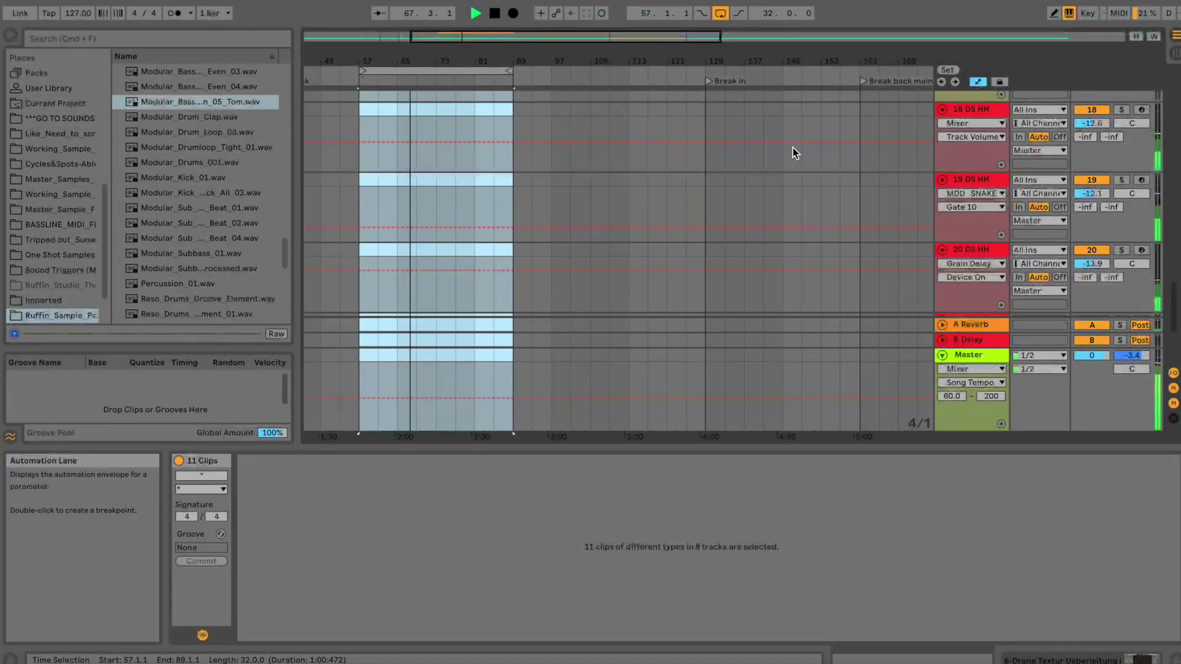
- Mute hi-hat track 18 and toggle tracks 19 and 20 off and back on to compare their sound
click(1082, 111)
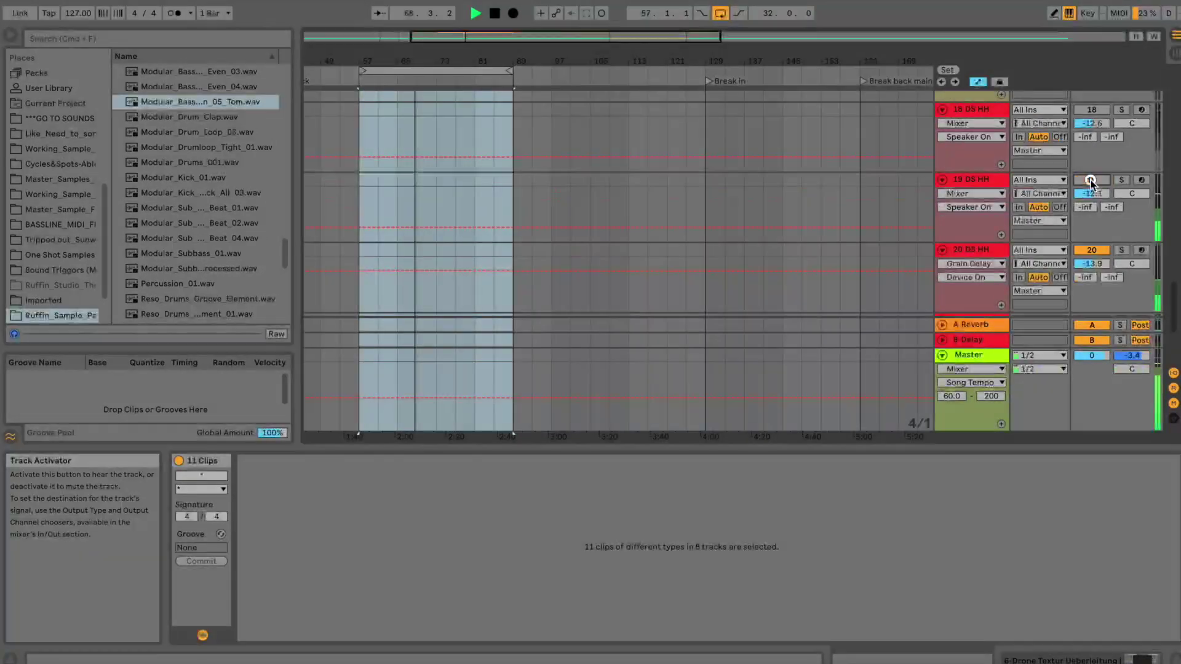
click(1092, 179)
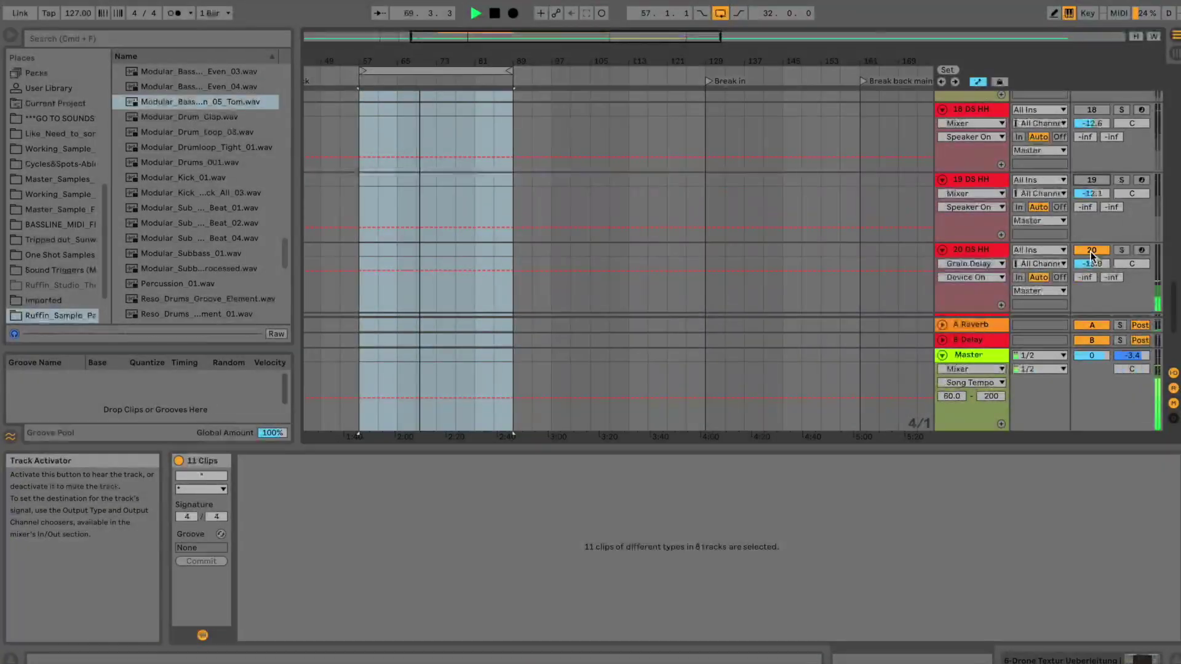
click(1091, 179)
click(1092, 180)
click(1093, 179)
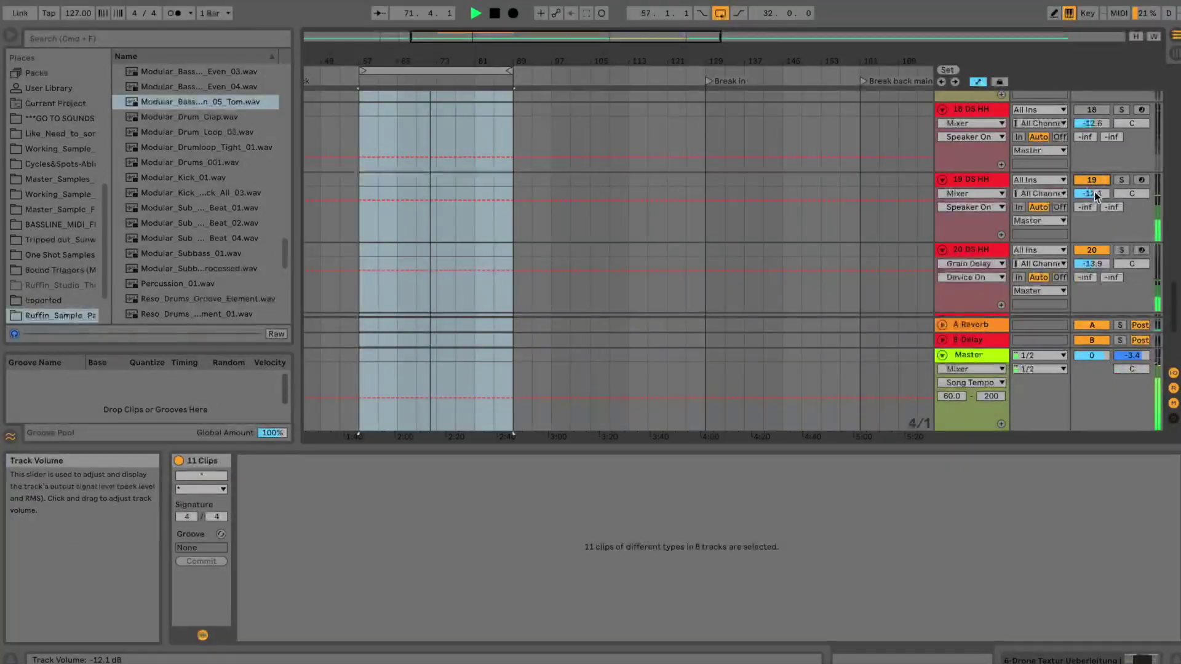
- Lower hi-hat track 19's volume to -17.3 dB and set its DS HH decay to 9.56 %
click(1094, 193)
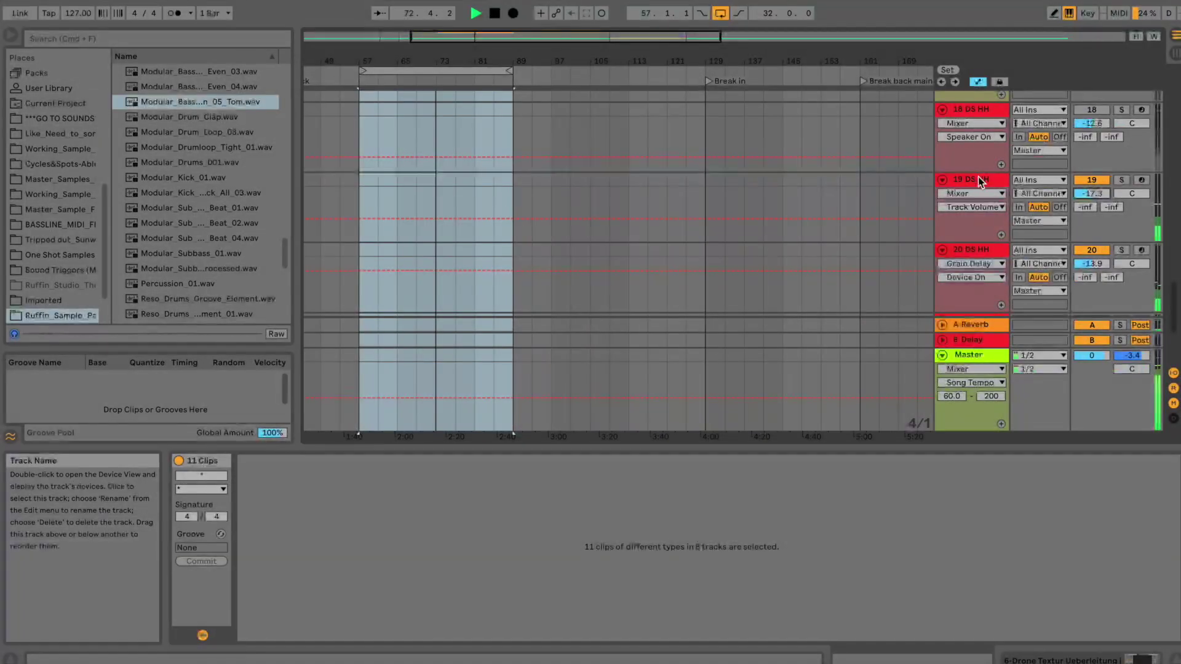
click(977, 180)
click(980, 180)
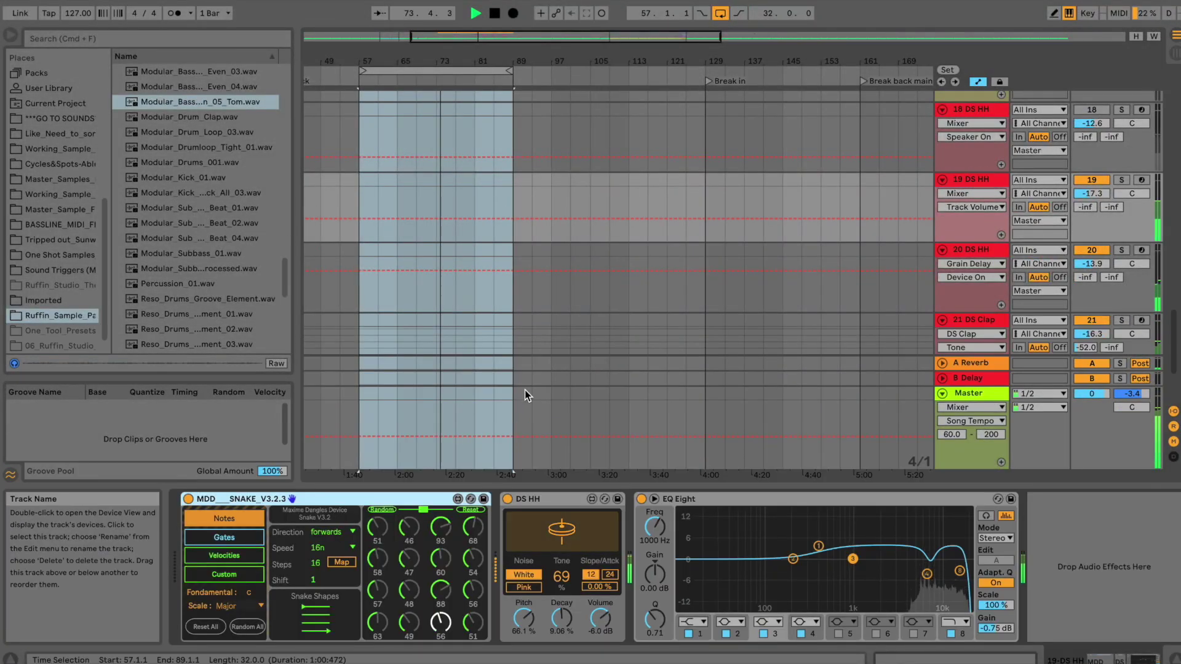
mouse_move(561, 618)
mouse_down()
mouse_move(552, 606)
mouse_move(554, 617)
mouse_up()
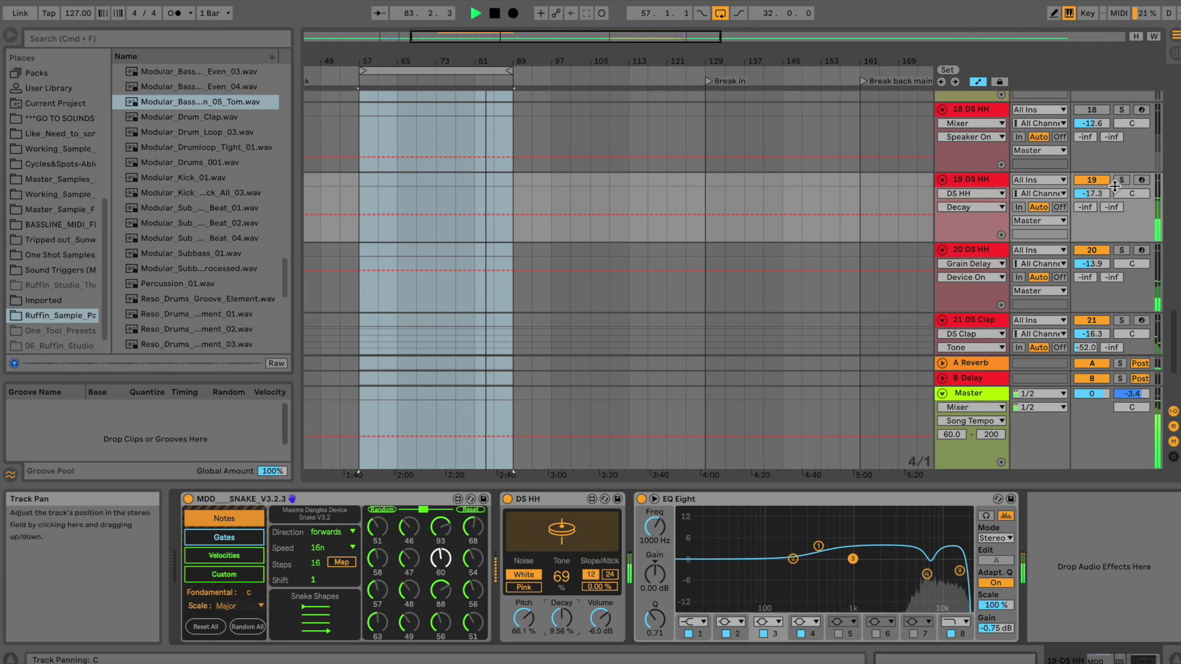
- Reactivate hi-hat track 18, and mute and unmute tracks 19, 20 and 22 to hear how each layer contributes
click(1089, 108)
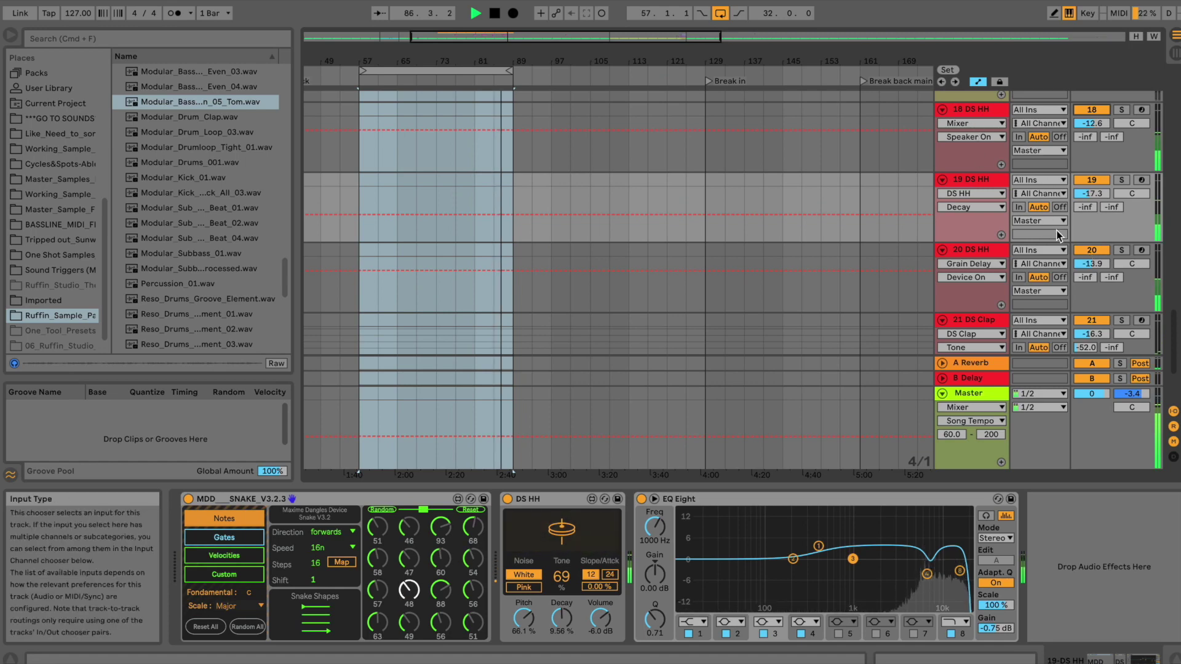
click(1088, 251)
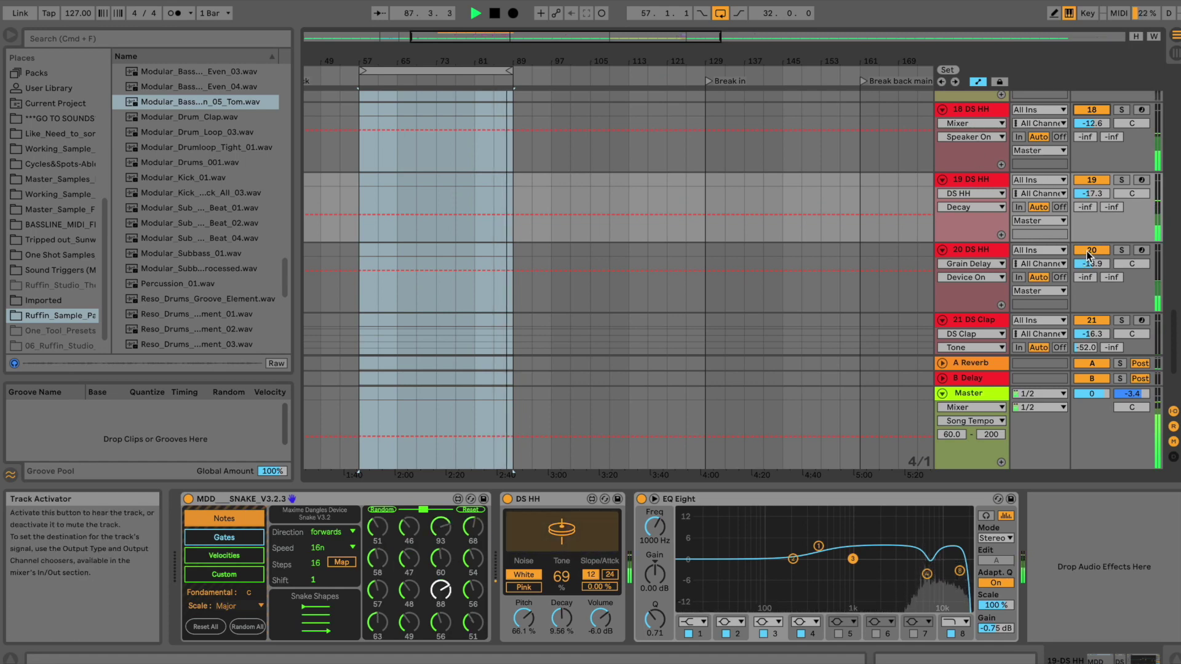
click(1088, 180)
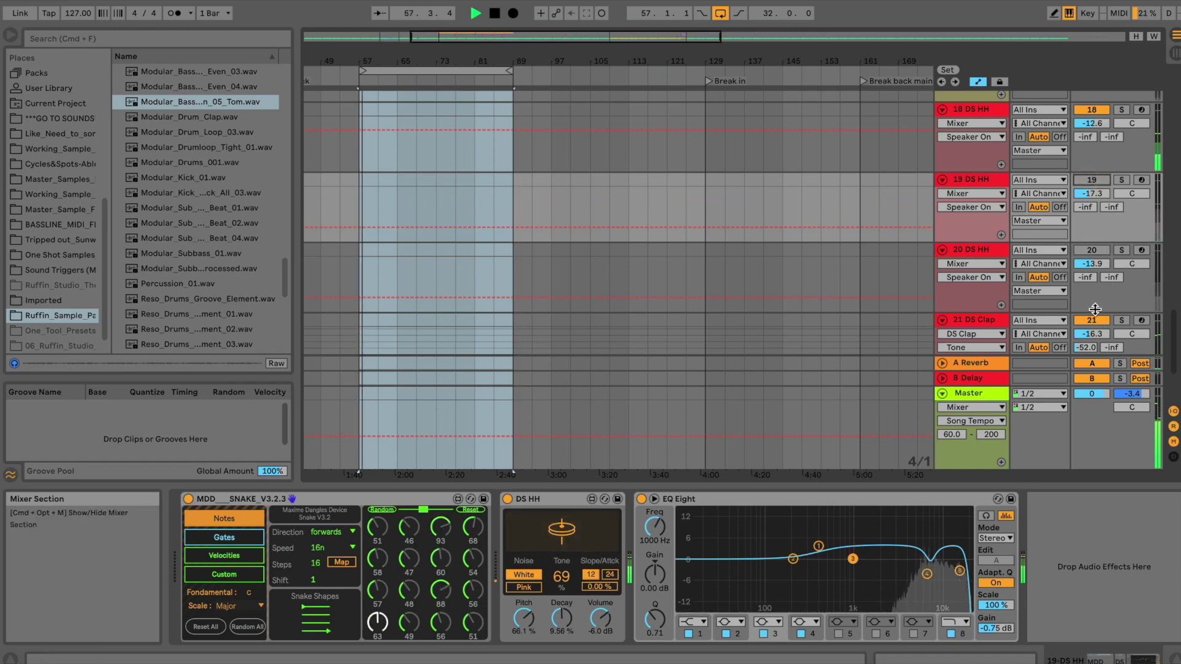
scroll(1095, 309, down, 2)
click(1095, 310)
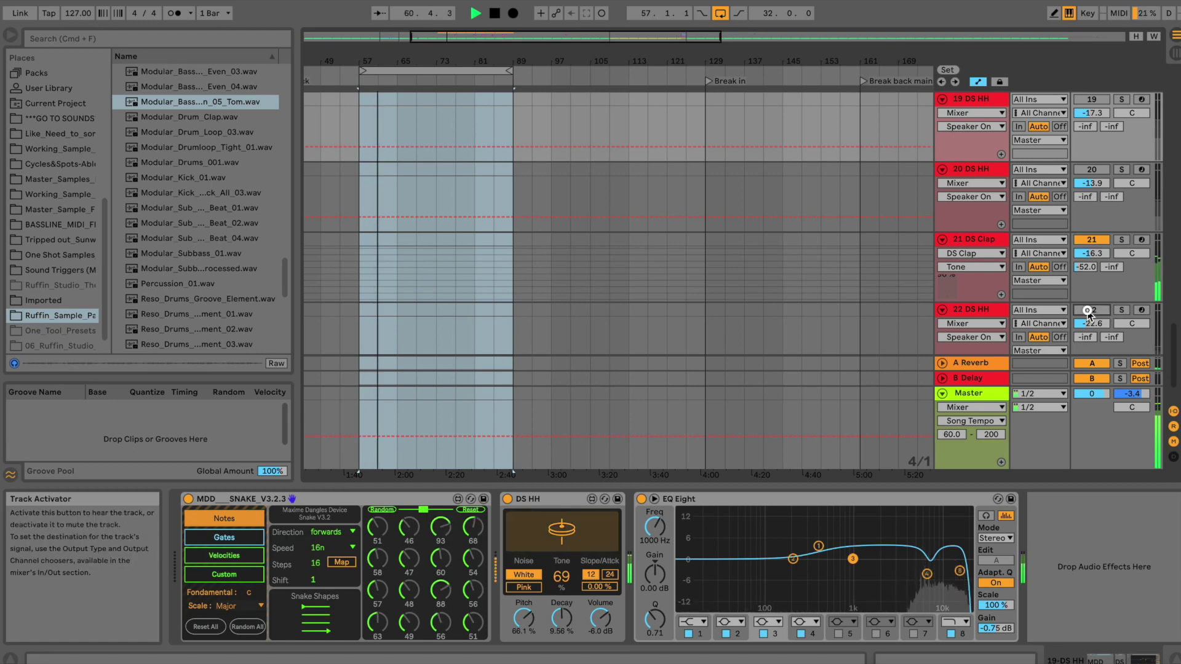
click(1088, 310)
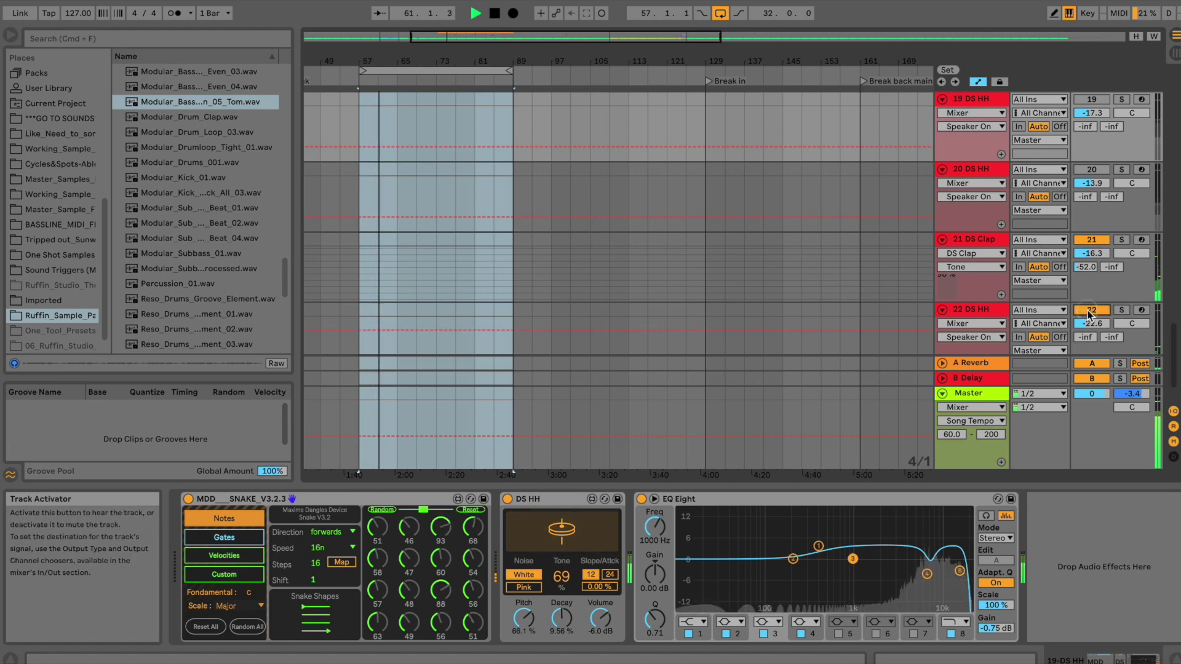
click(1093, 169)
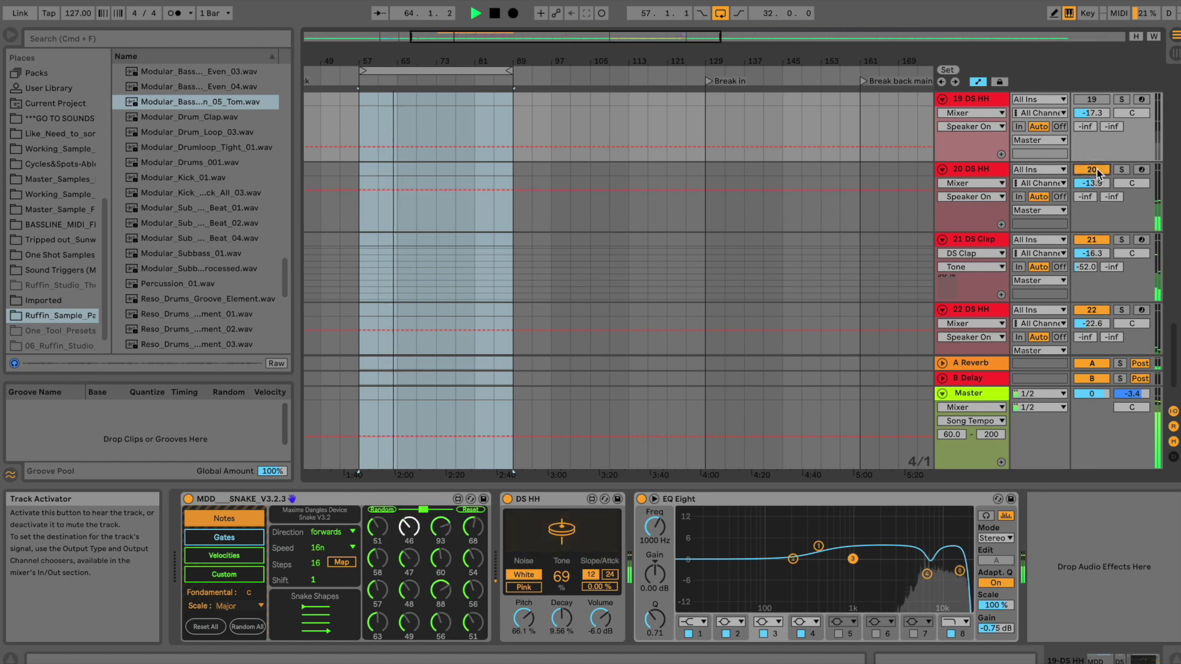
click(1083, 102)
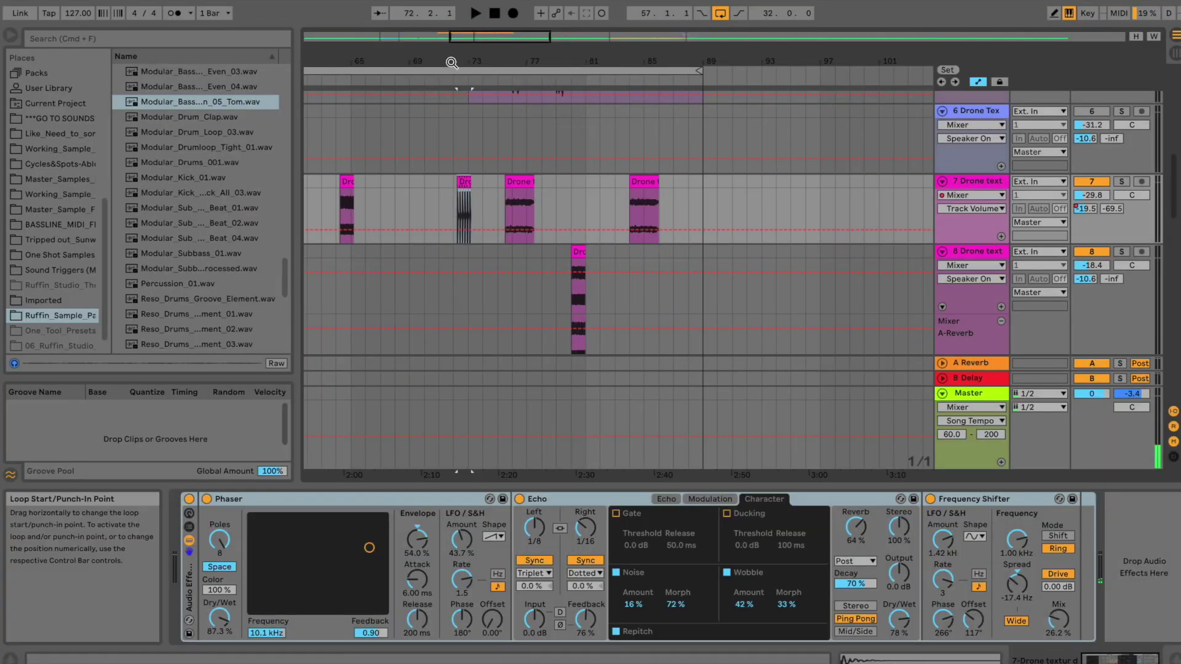
- Solo drone texture track 7 and listen to its short clip at bar 72
drag(452, 62, 451, 58)
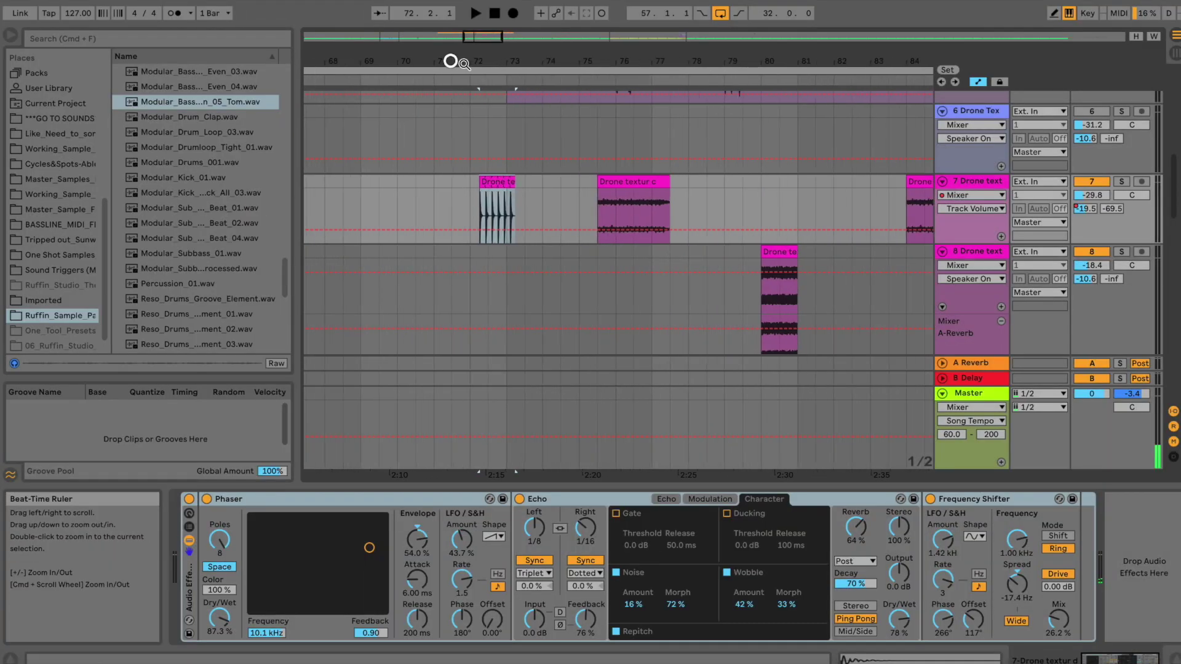
key(space)
click(1122, 182)
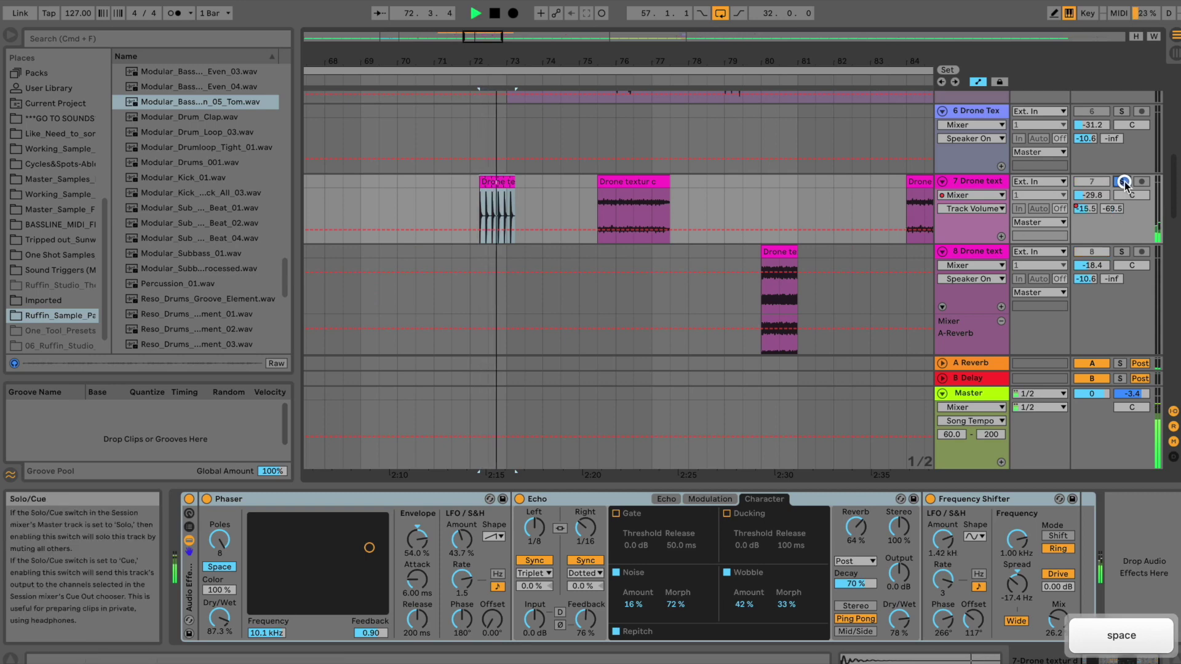
key(space)
key(space)
key(space)
- Play the track 7 drone clip from bar 75.3 soloed, and play it again with the solo released
click(596, 214)
key(space)
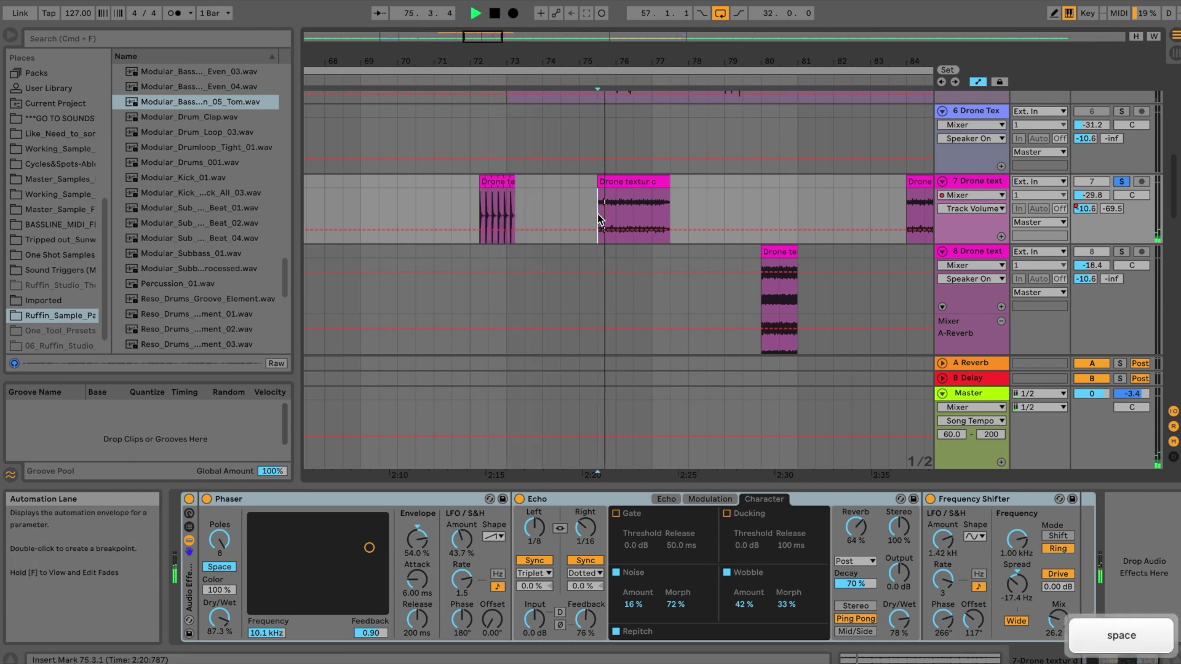
key(space)
click(1121, 182)
key(space)
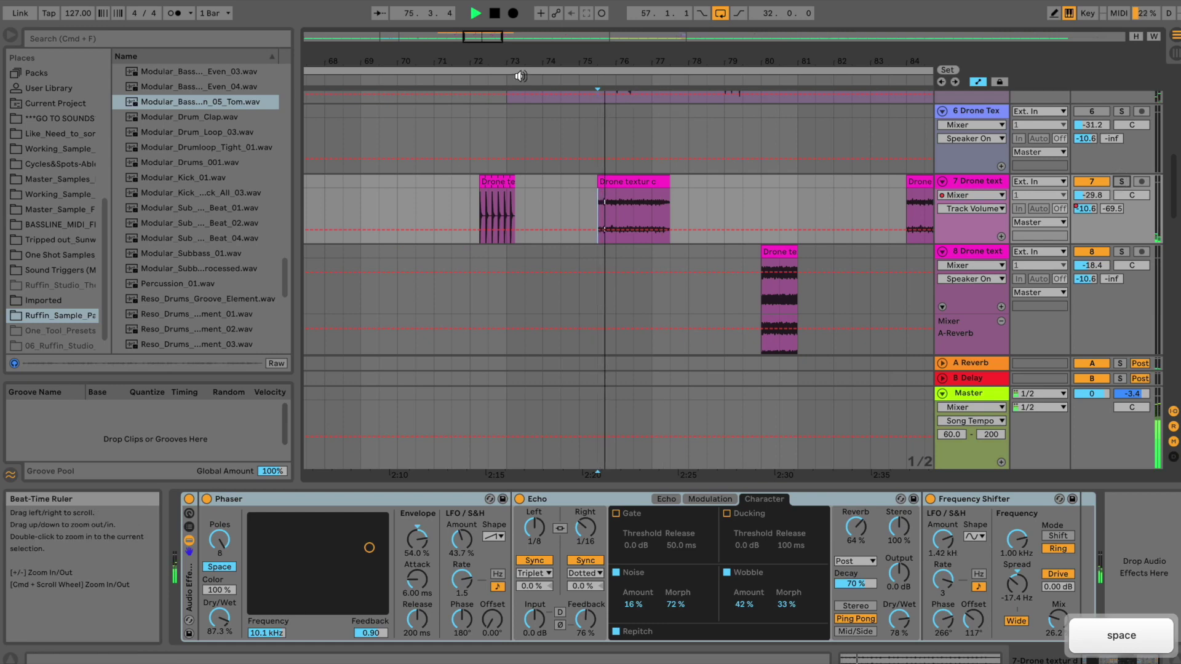
- Lower drone texture track 8's volume to -35.3 dB and stop playback
drag(520, 48, 533, 175)
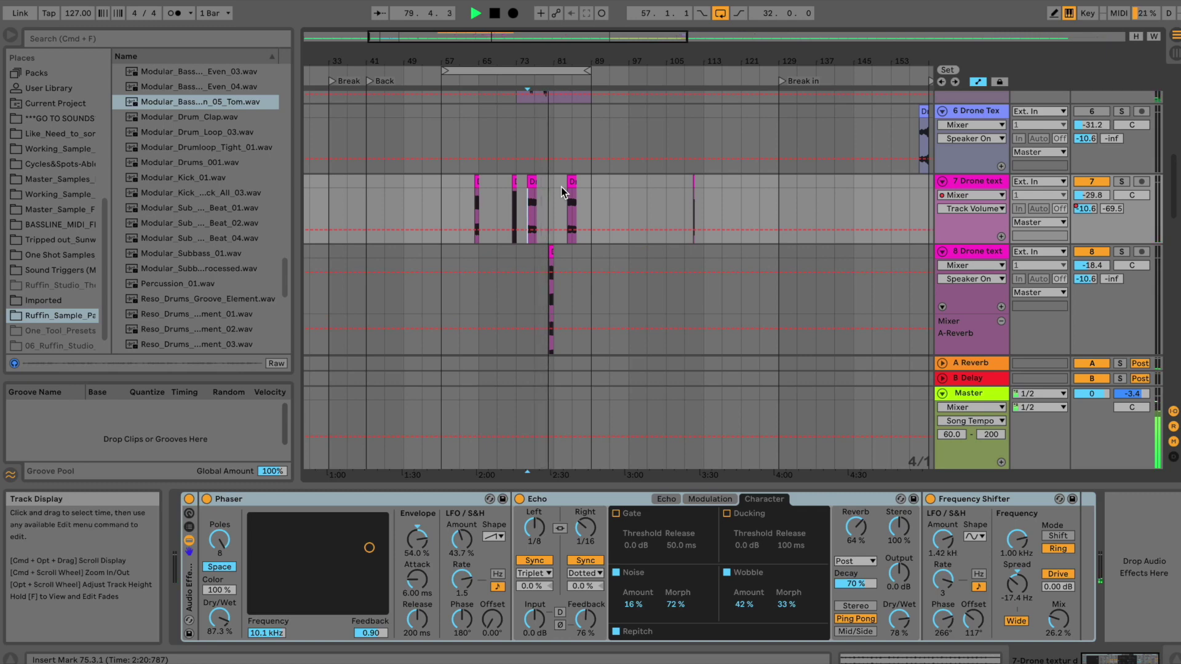
drag(1118, 265, 1105, 265)
key(space)
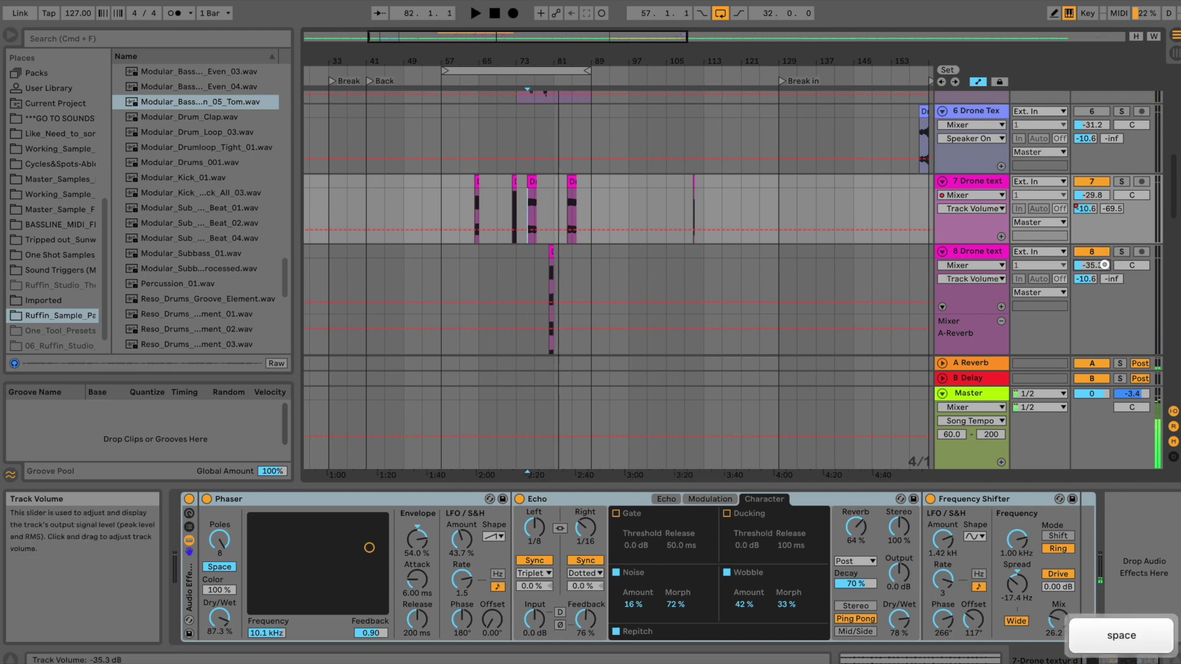
- Select hi-hat track 18 to show its devices and solo it
scroll(560, 246, down, 10)
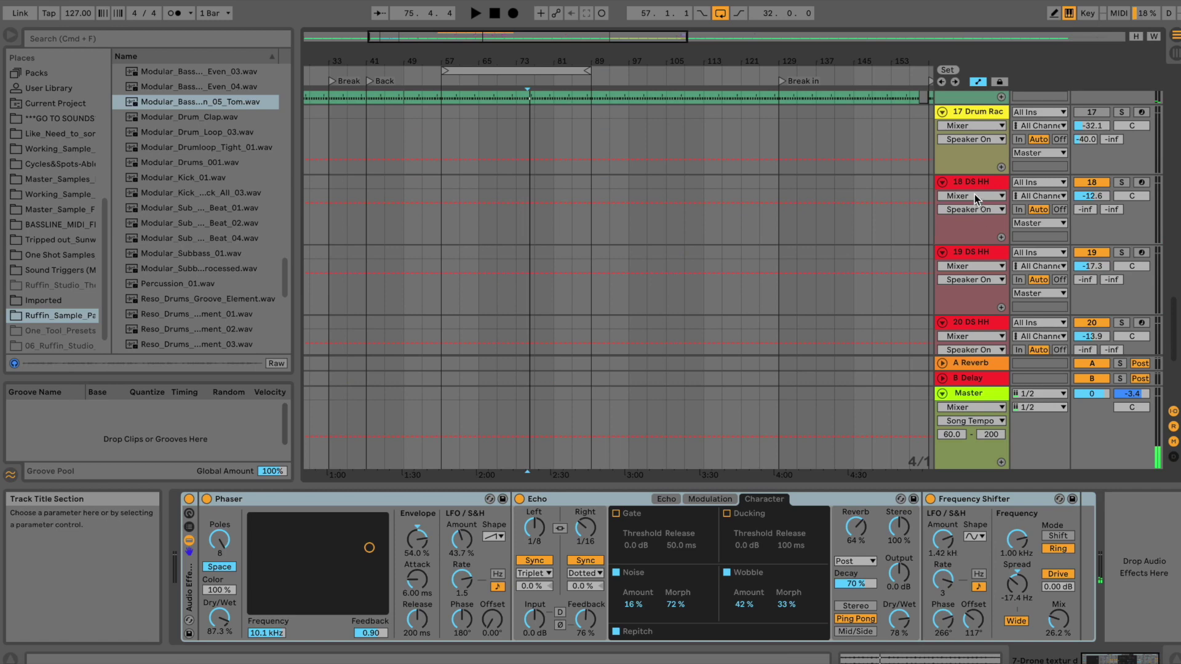
click(969, 227)
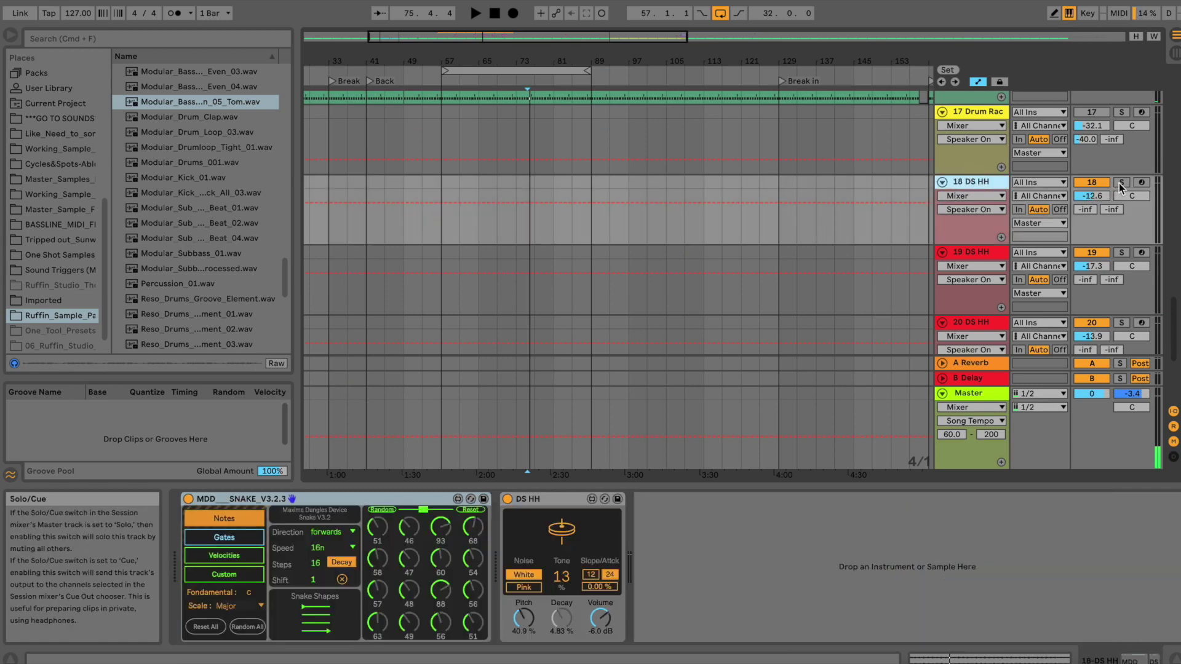
click(1121, 184)
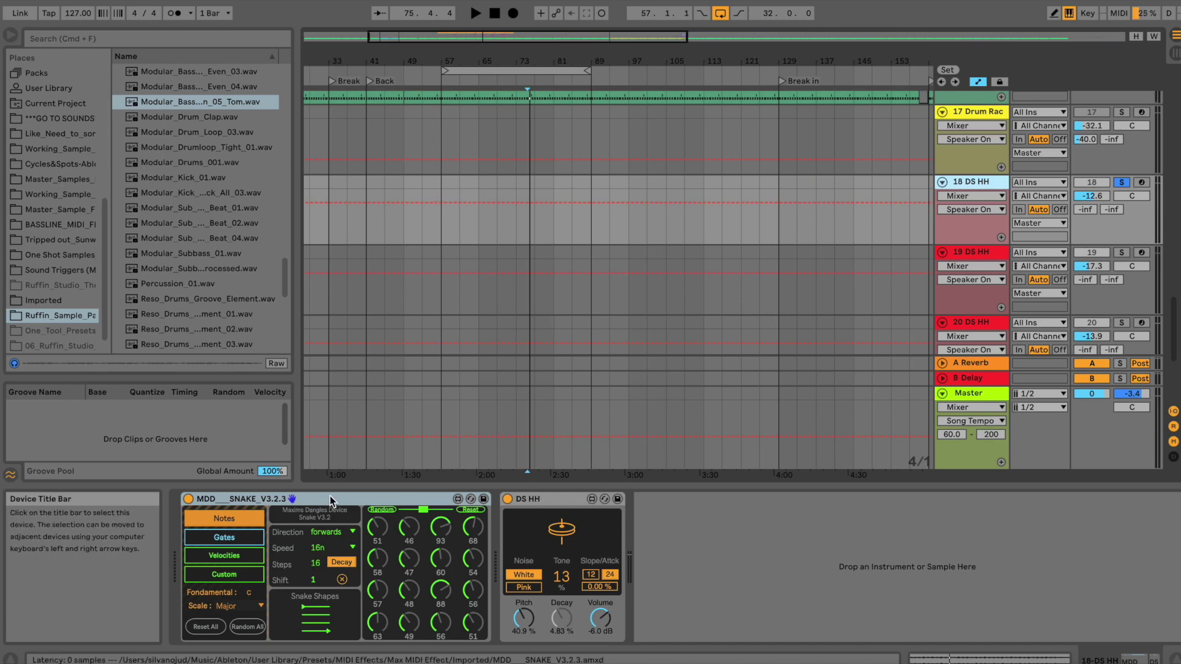
- Review the velocity and note pages of track 18's MDD SNAKE sequencer, and select the DS HH instrument beside it
double_click(220, 499)
double_click(187, 555)
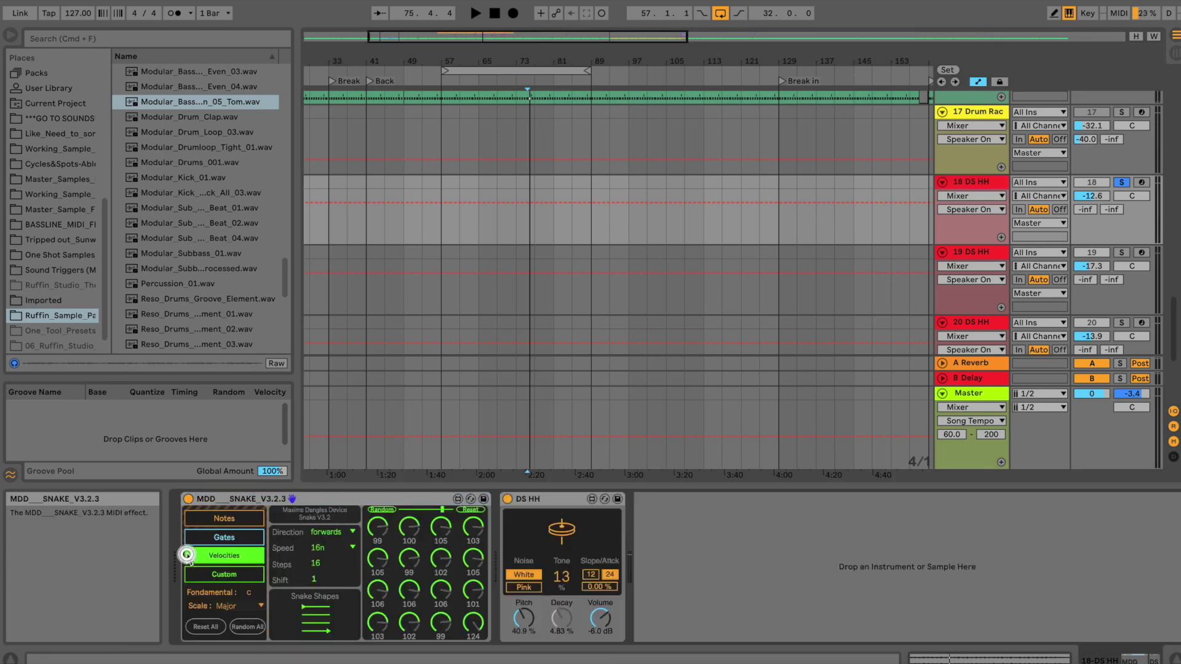
click(213, 523)
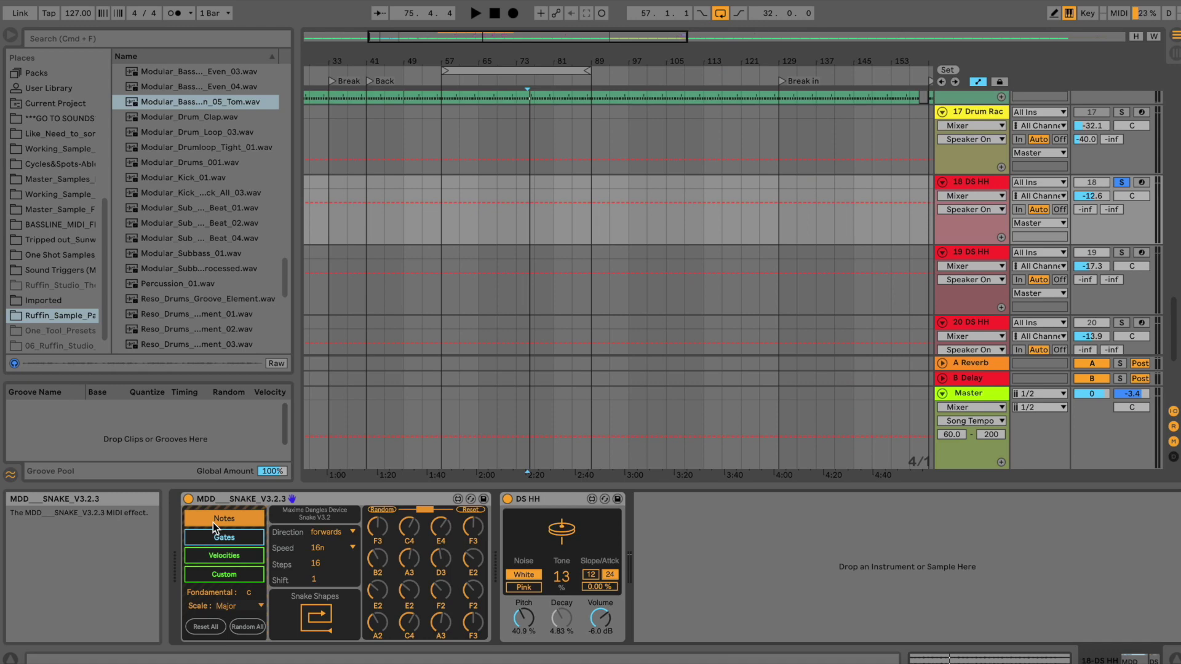
click(247, 501)
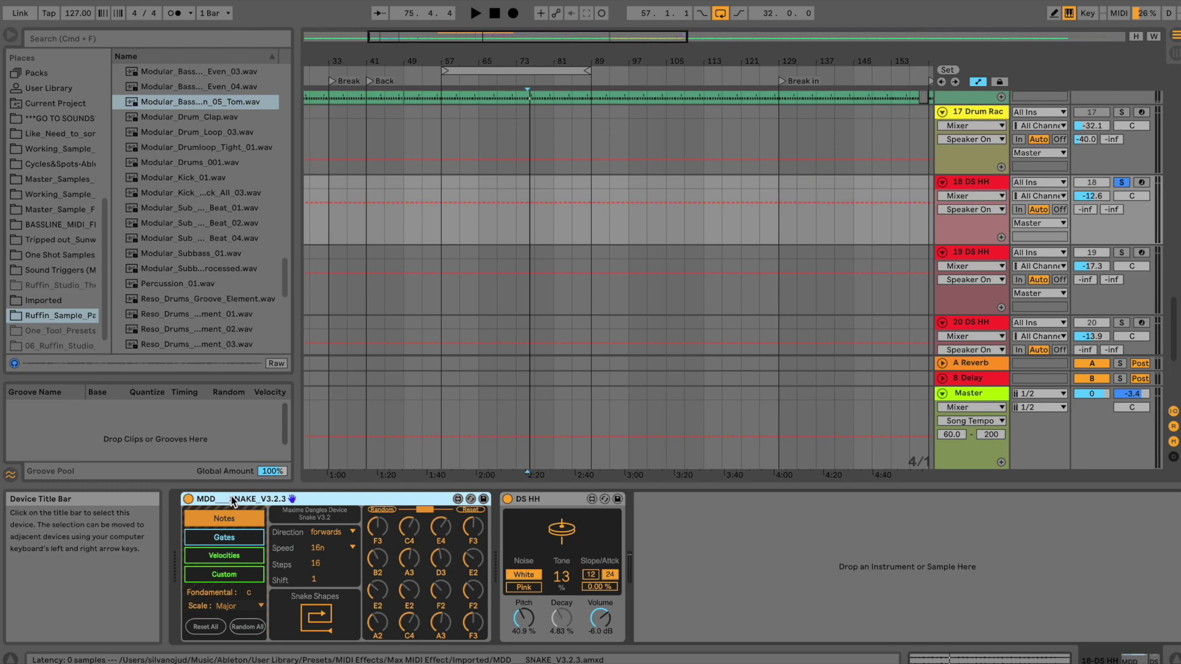
click(527, 499)
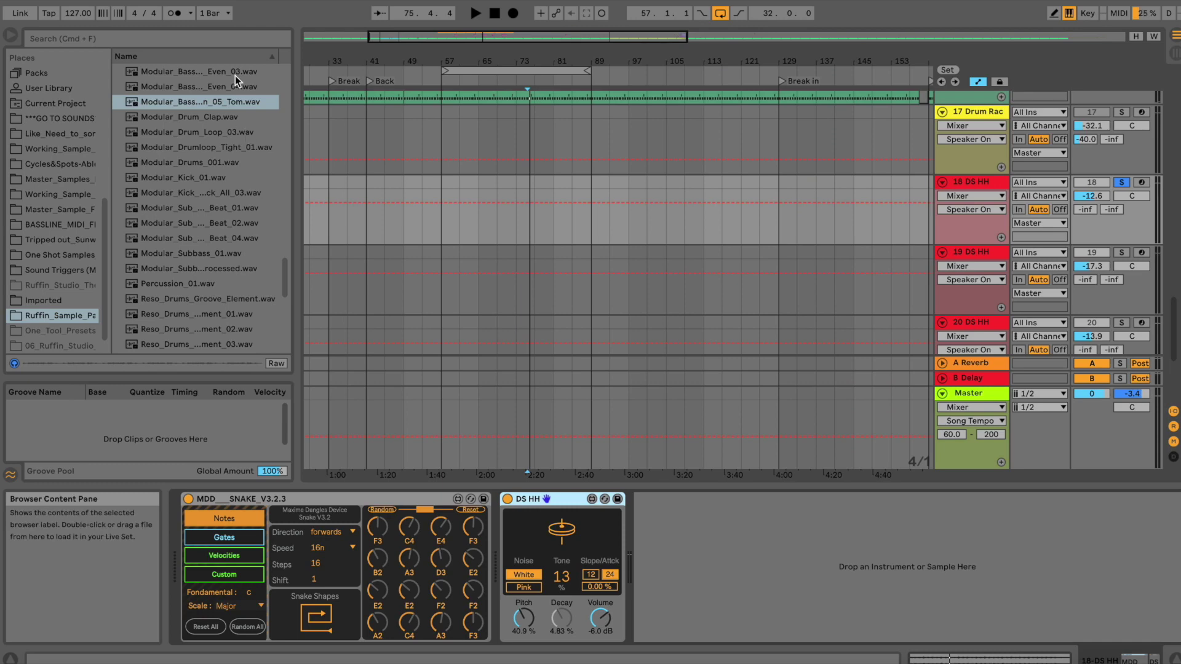
- Search the browser for "DS" within the Max for Live devices and expand the Max Instrument folder
click(237, 44)
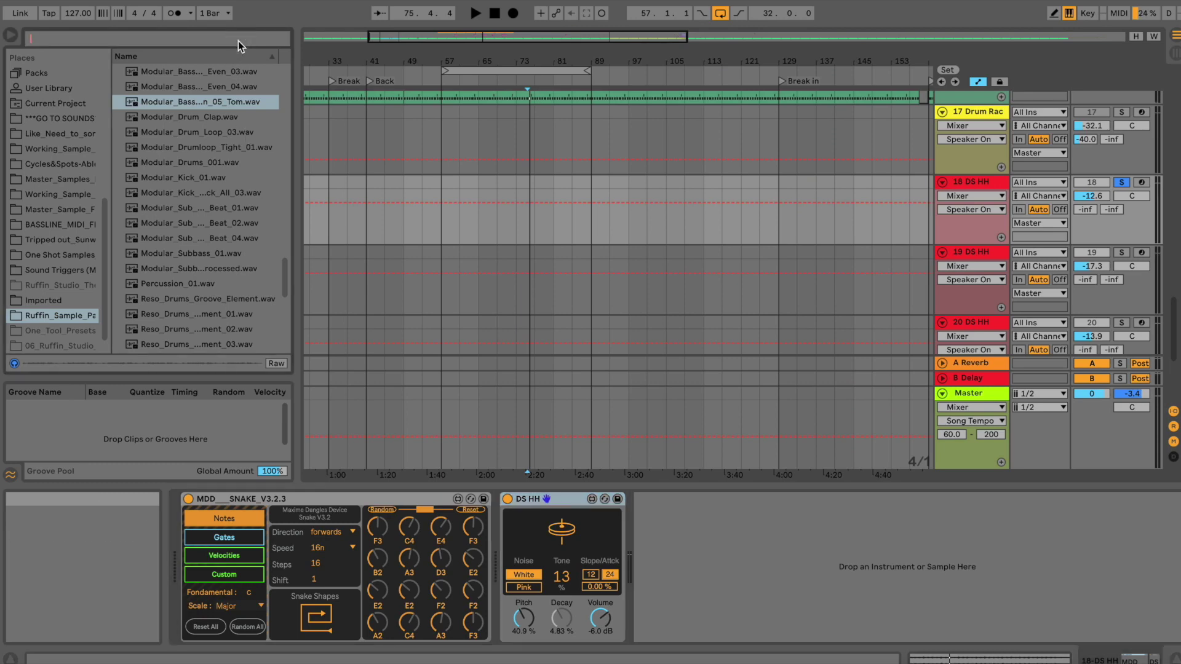
text(DS)
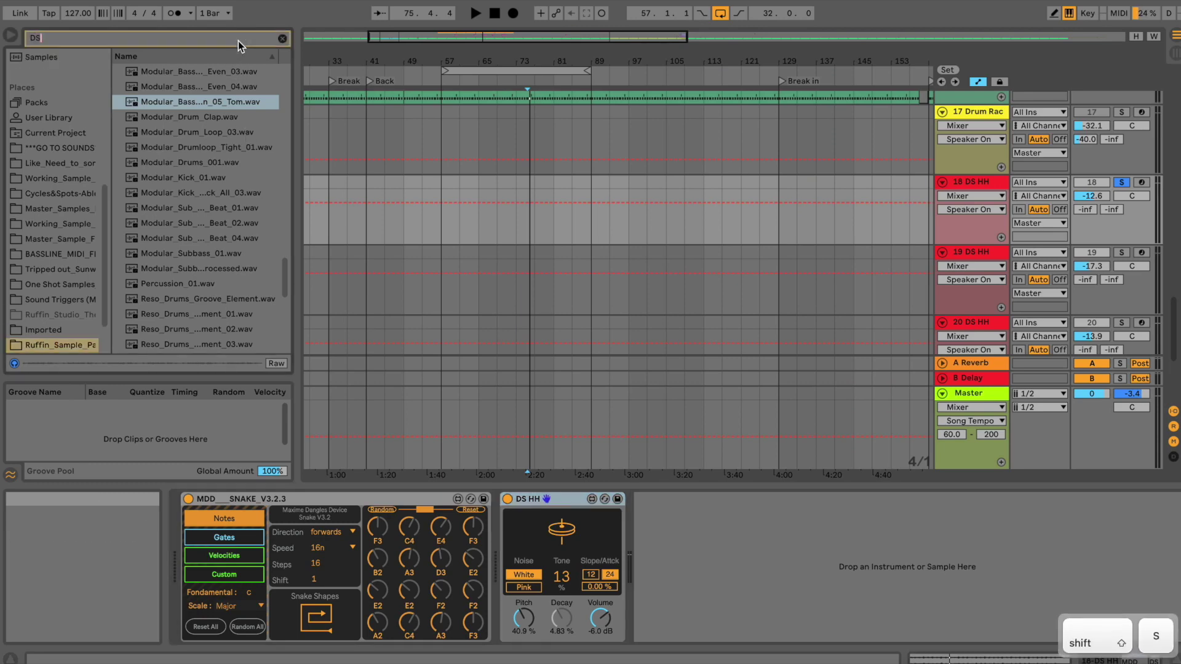
click(50, 196)
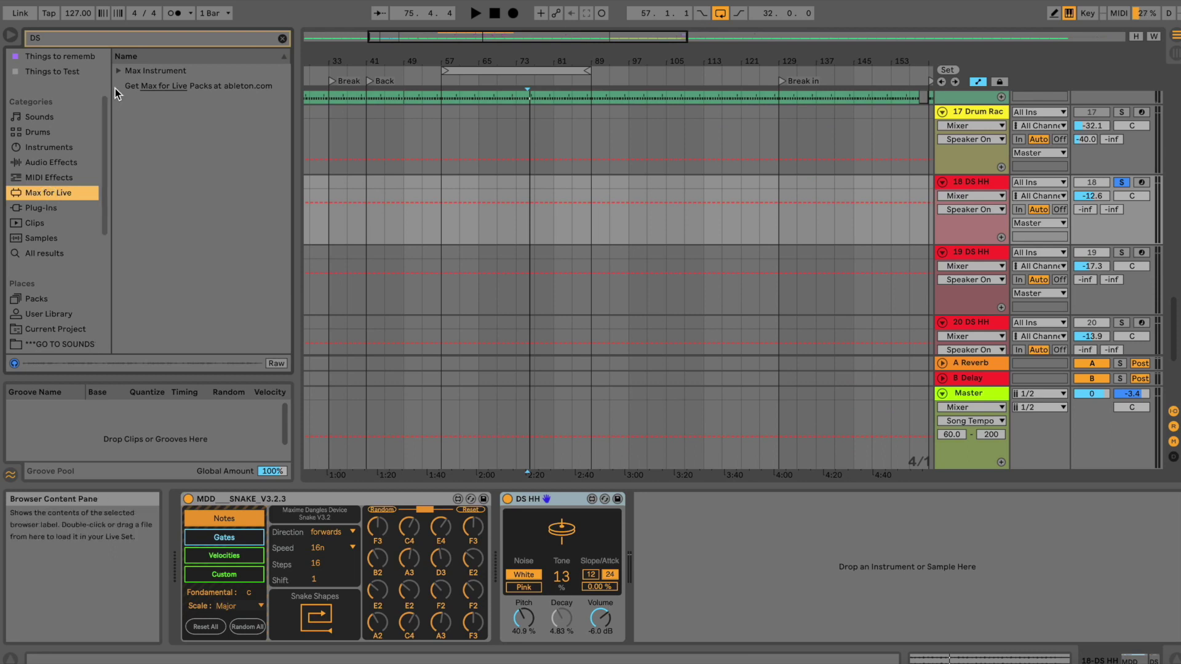
click(116, 72)
click(117, 71)
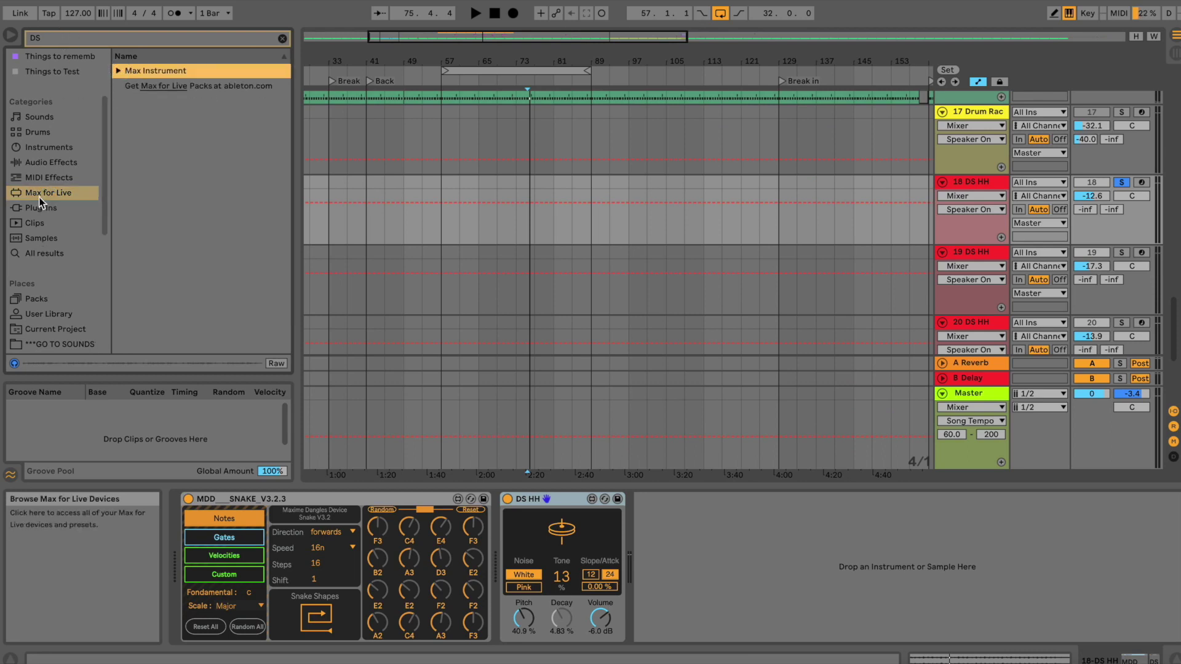
click(116, 71)
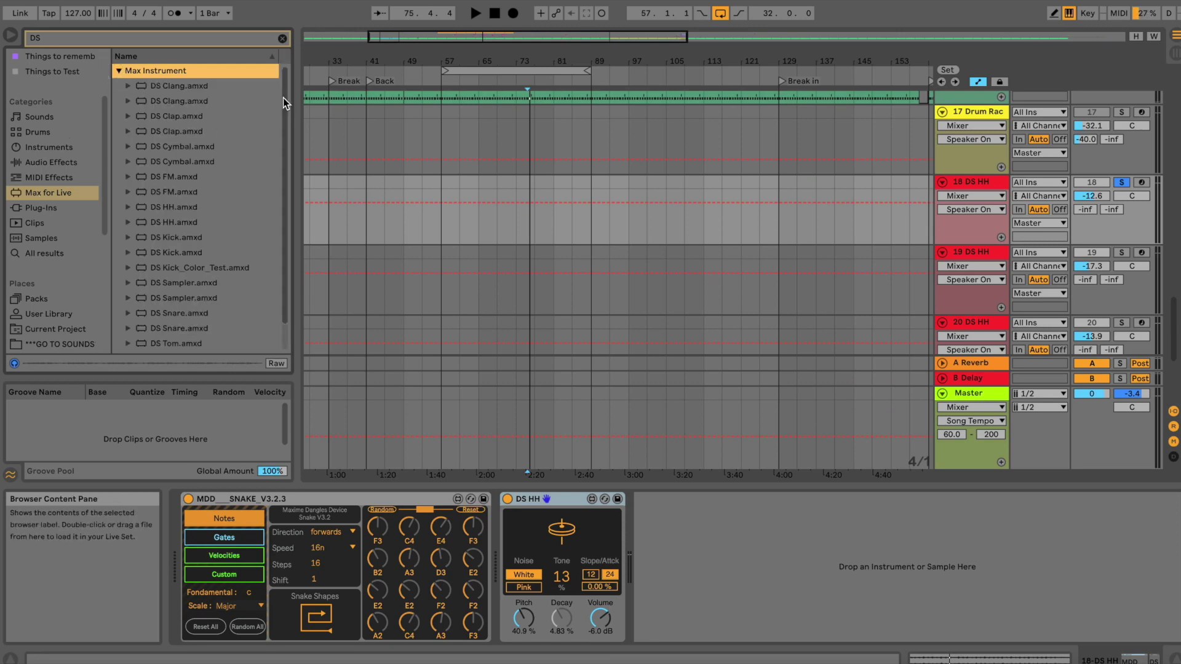
- Look through the DS instruments found and select the first DS HH.amxd
scroll(286, 108, down, 2)
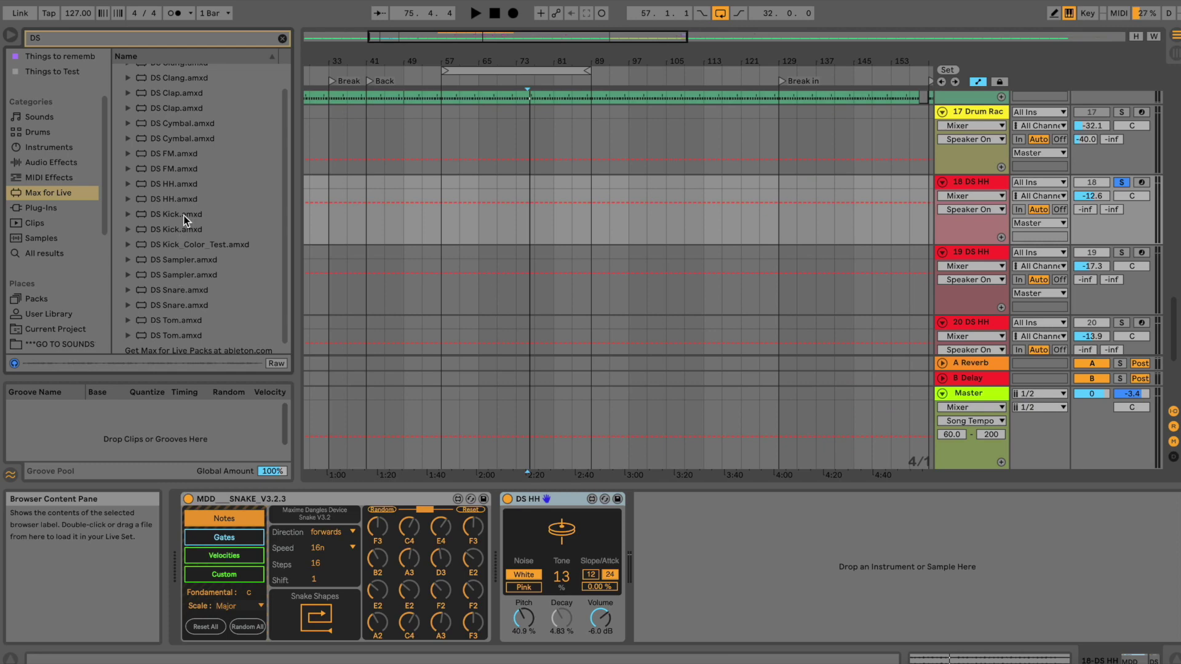
scroll(176, 202, up, 2)
click(176, 208)
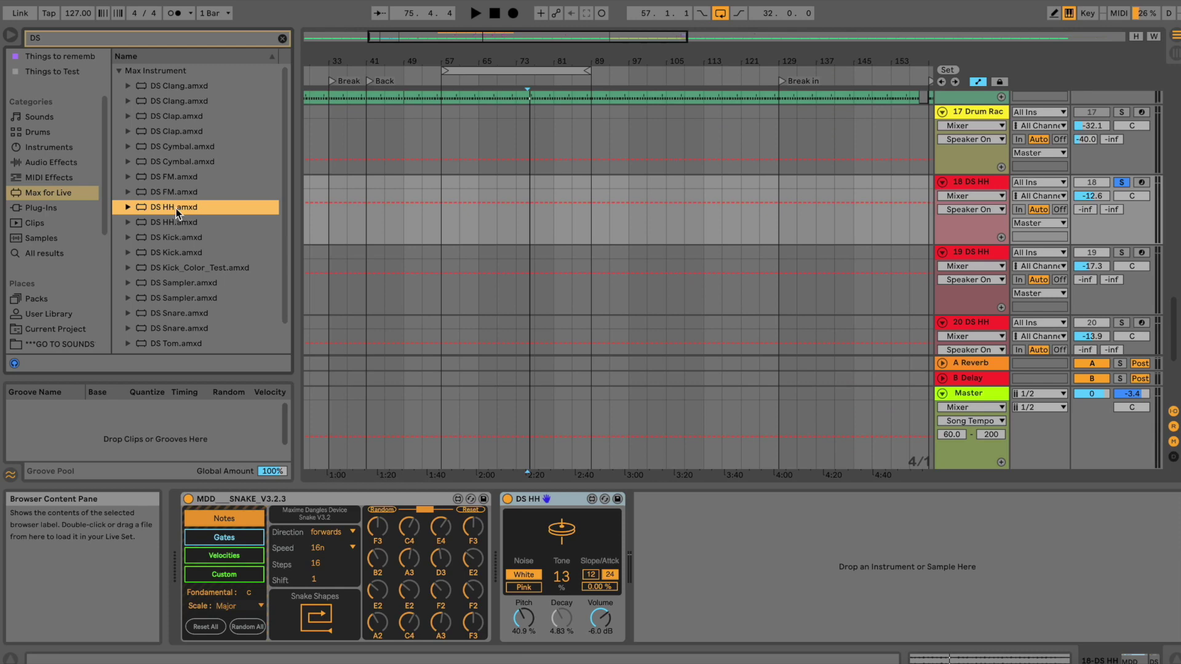
- Select hi-hat track 18 and show the gate pattern page of its MDD SNAKE sequencer
click(978, 182)
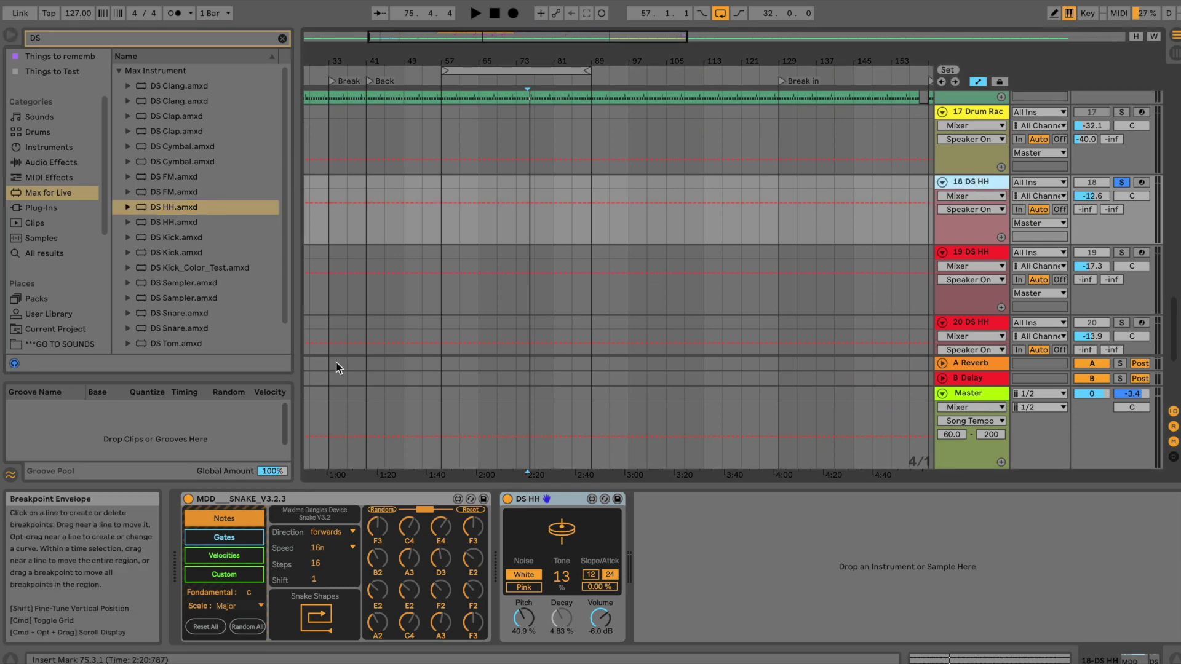
click(224, 537)
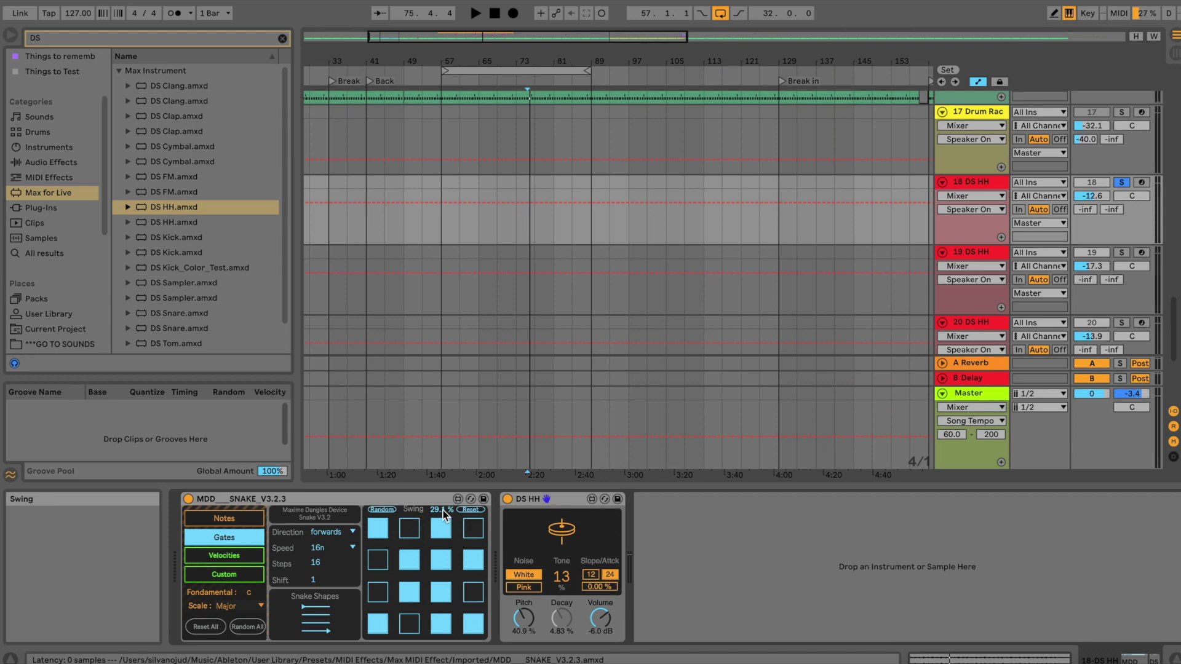
- Insert a new MIDI track below hi-hat track 18 and solo it
click(969, 186)
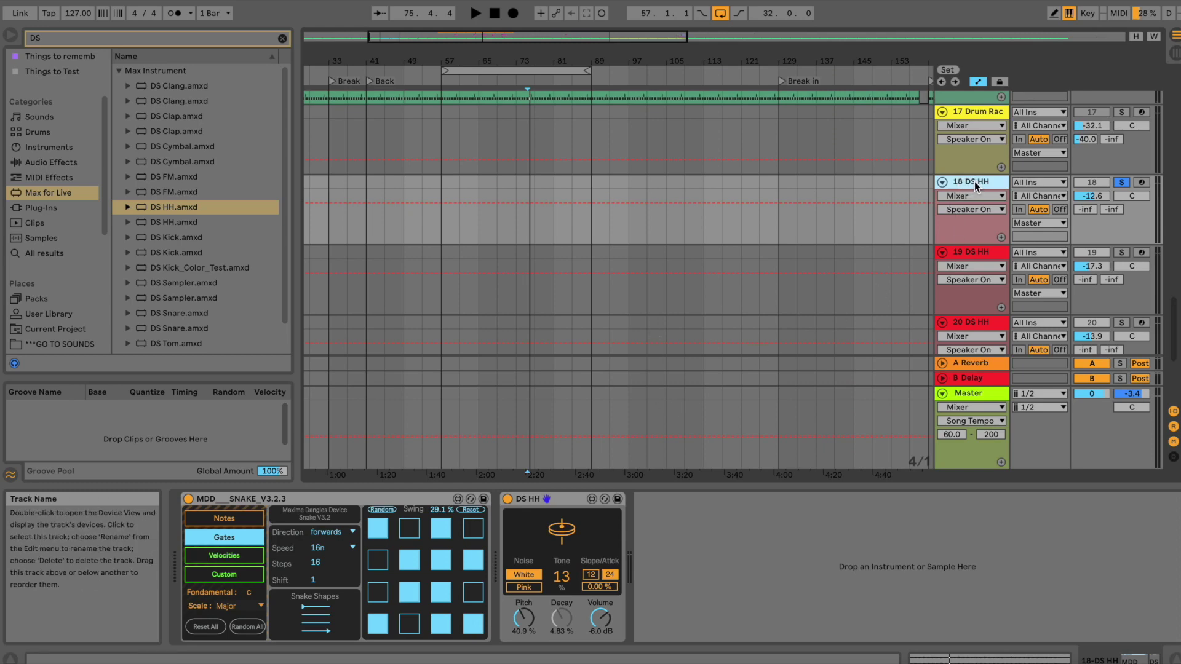
key(super+shift+t)
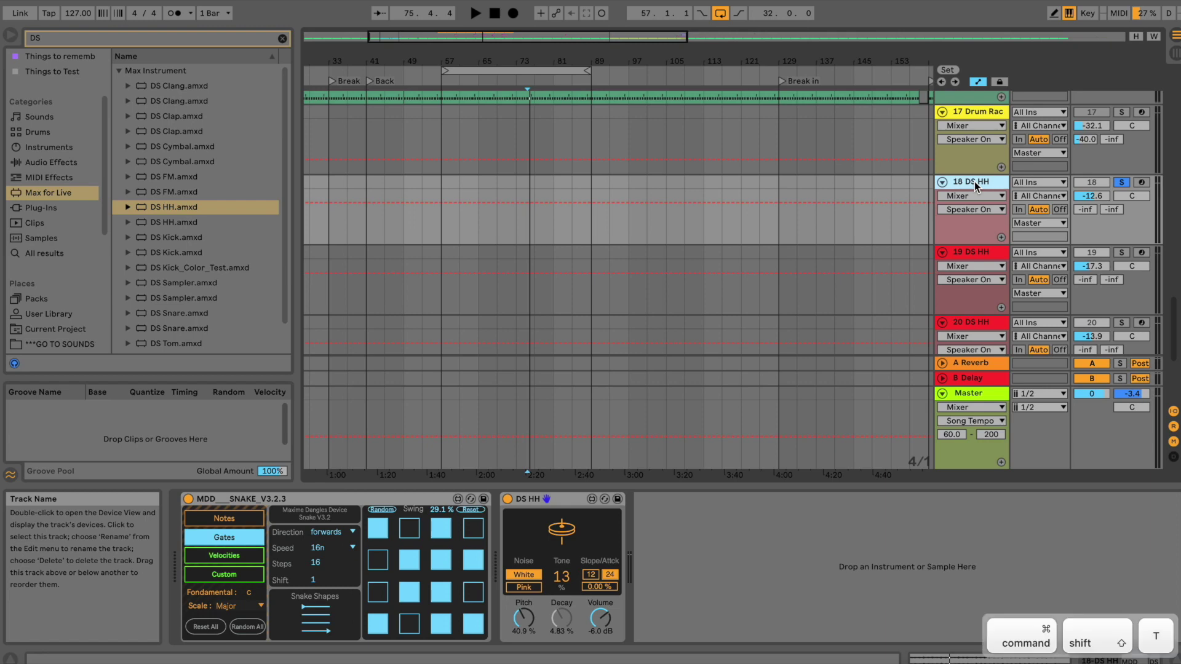
click(1121, 252)
- Search all browser results for "mdd snake", load MDD SNAKE V3.2.3 onto the new MIDI track and randomize its custom sequence
click(283, 38)
text(mdd snake)
click(62, 344)
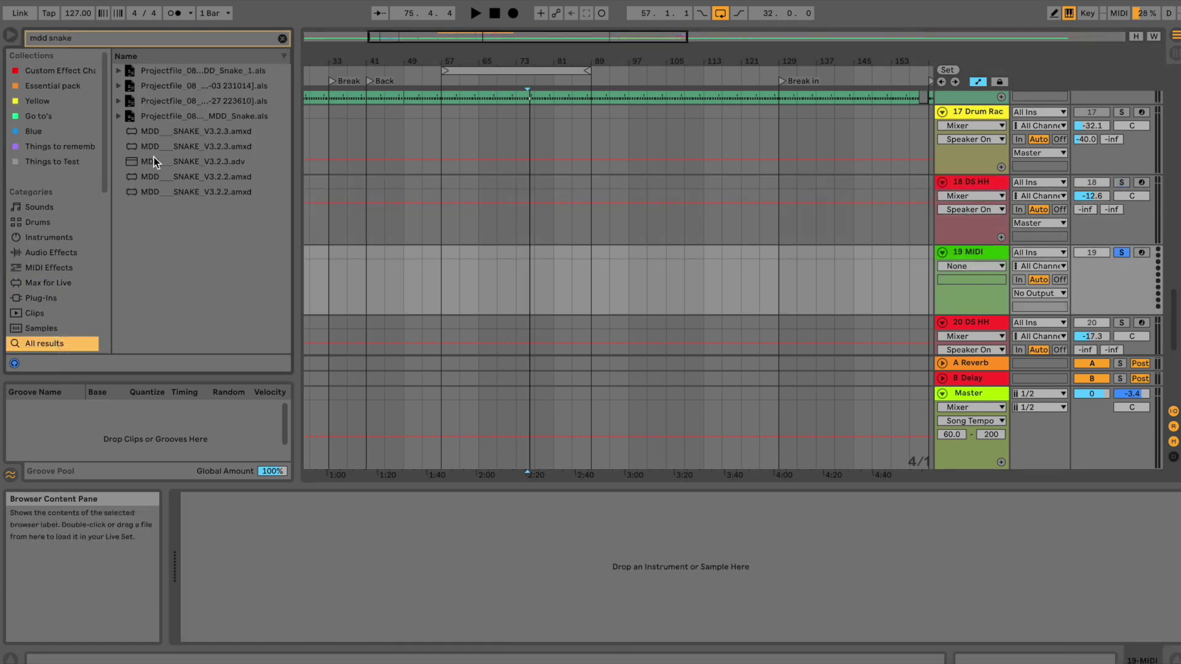
drag(197, 134, 328, 254)
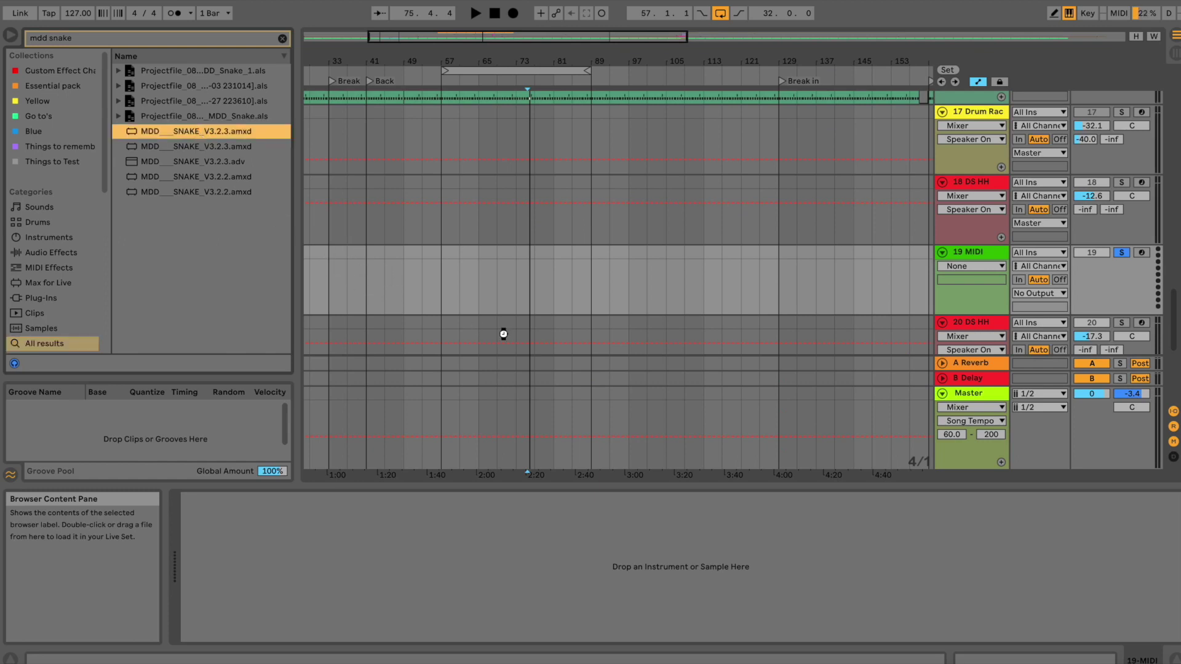
click(374, 509)
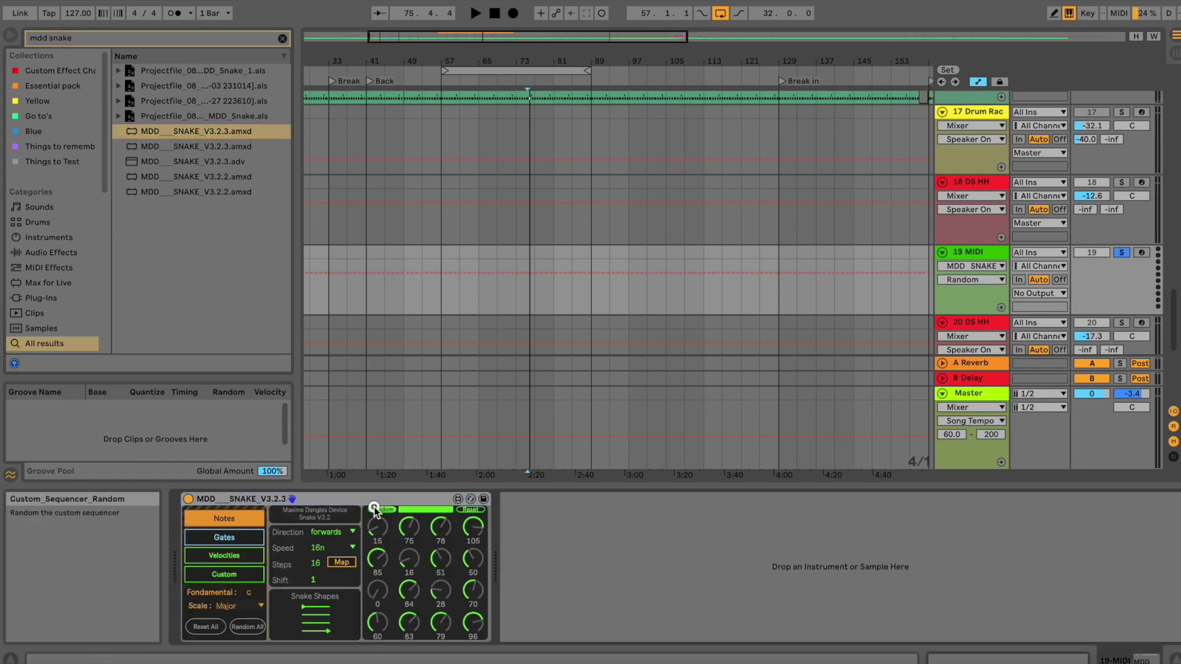
- Set the sequencer's gate swing to 26.8 % and leave only the third gate of each row active
click(258, 536)
click(388, 508)
drag(444, 512, 439, 489)
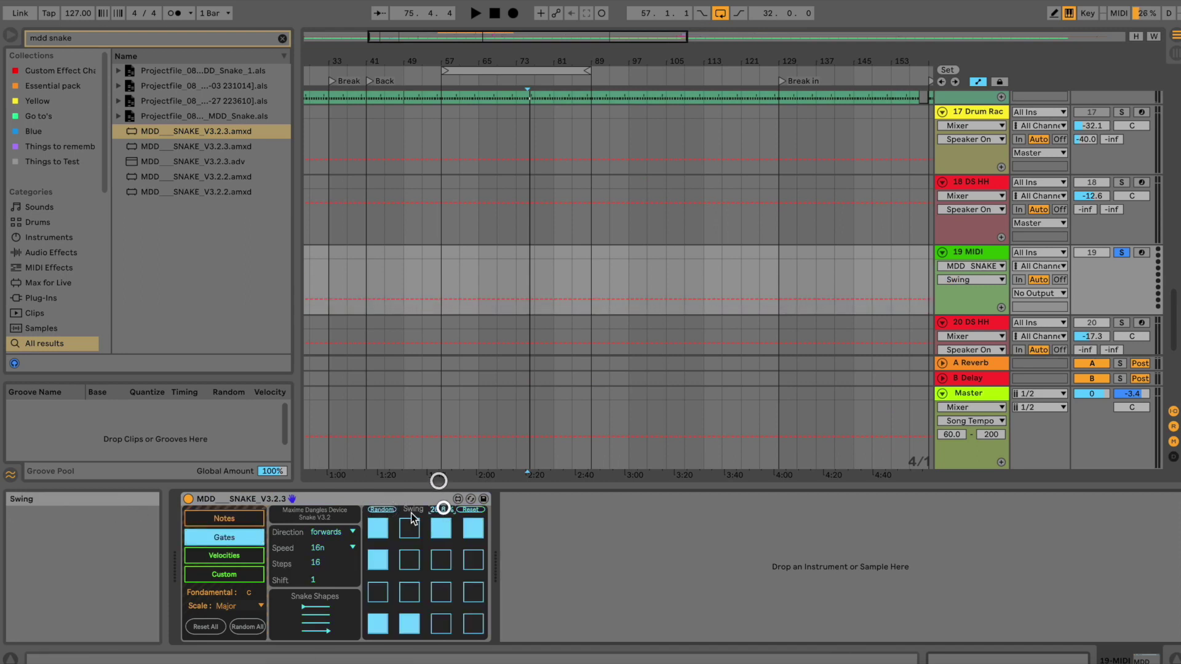
click(383, 527)
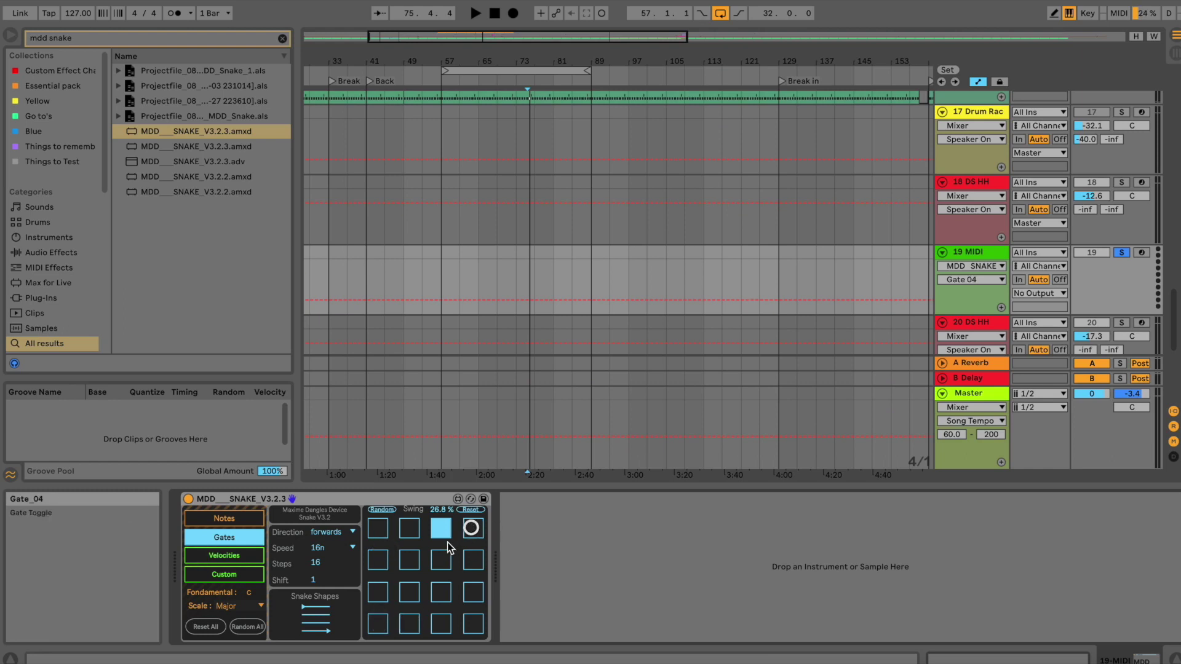
click(441, 627)
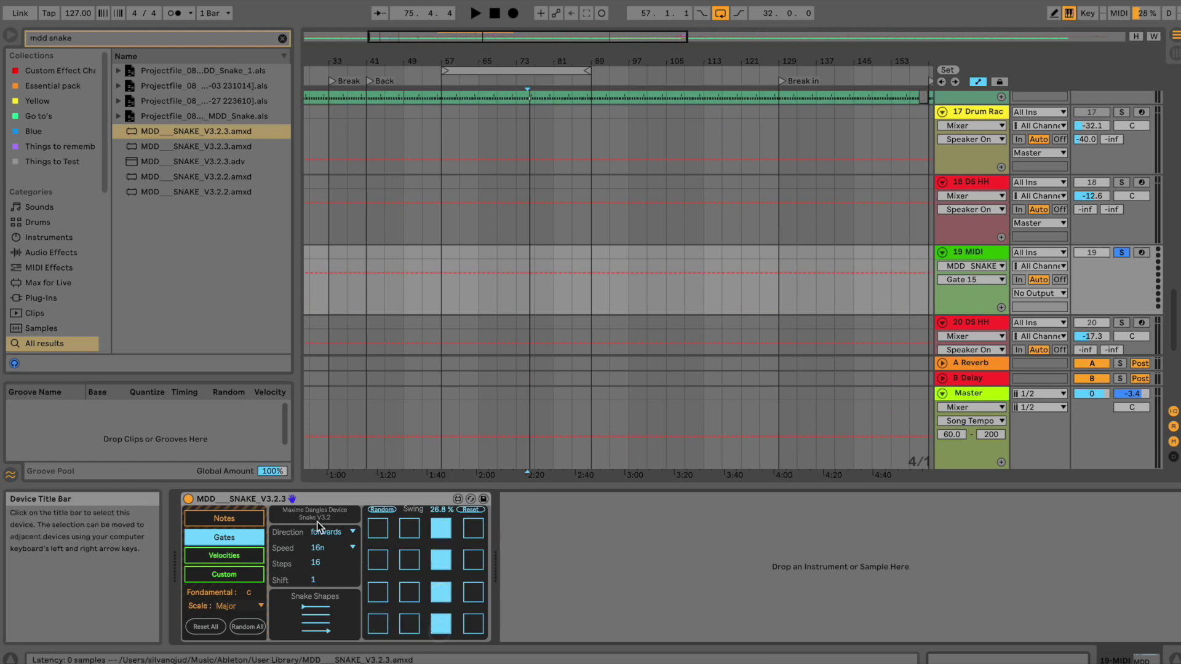
- Check the notes in MDD SNAKE and randomize its velocities within a narrowed mid range
click(224, 519)
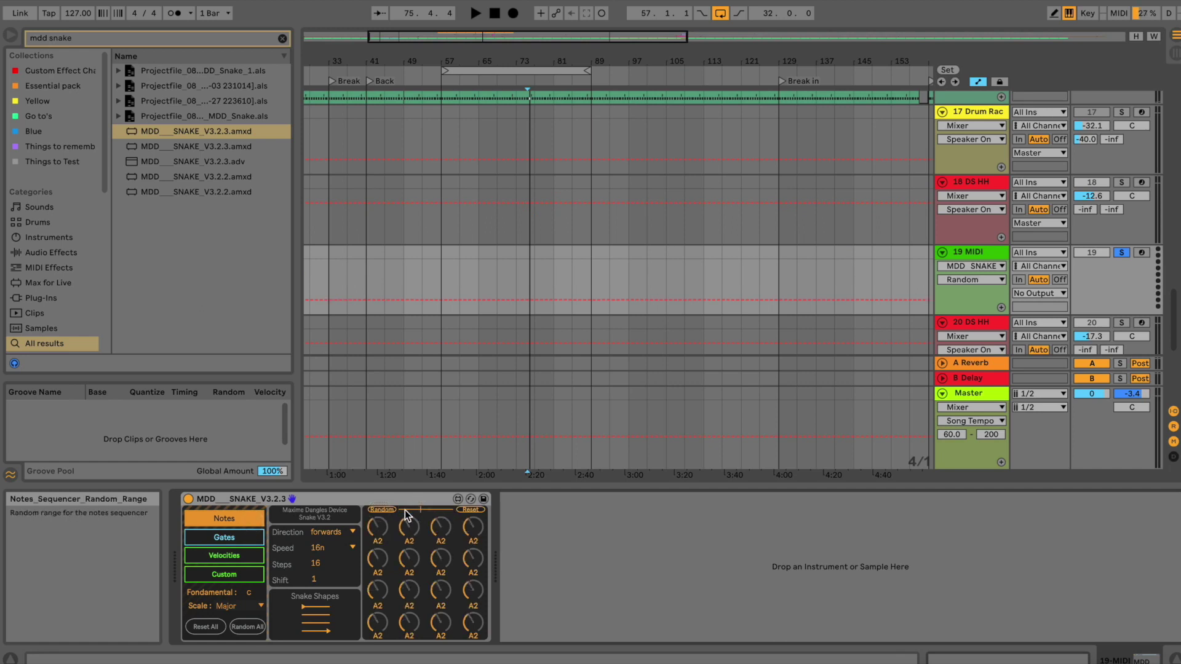
click(237, 555)
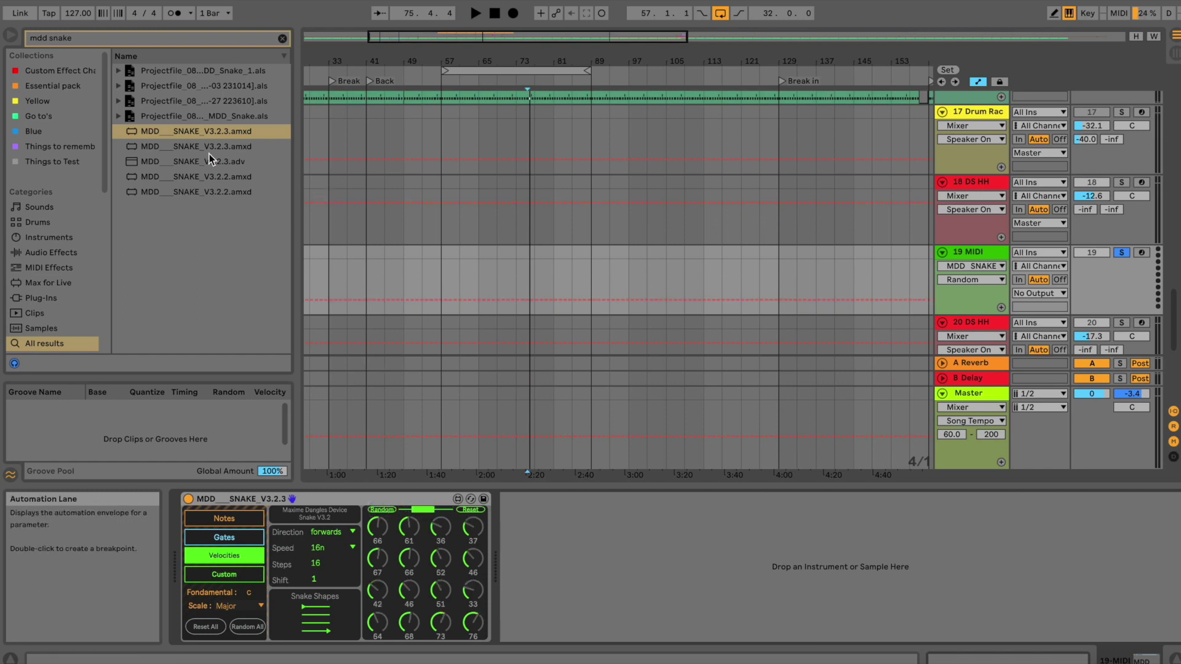
- Search the browser for "ds hh", load DS HH after MDD SNAKE on track 19 and start playback
click(282, 37)
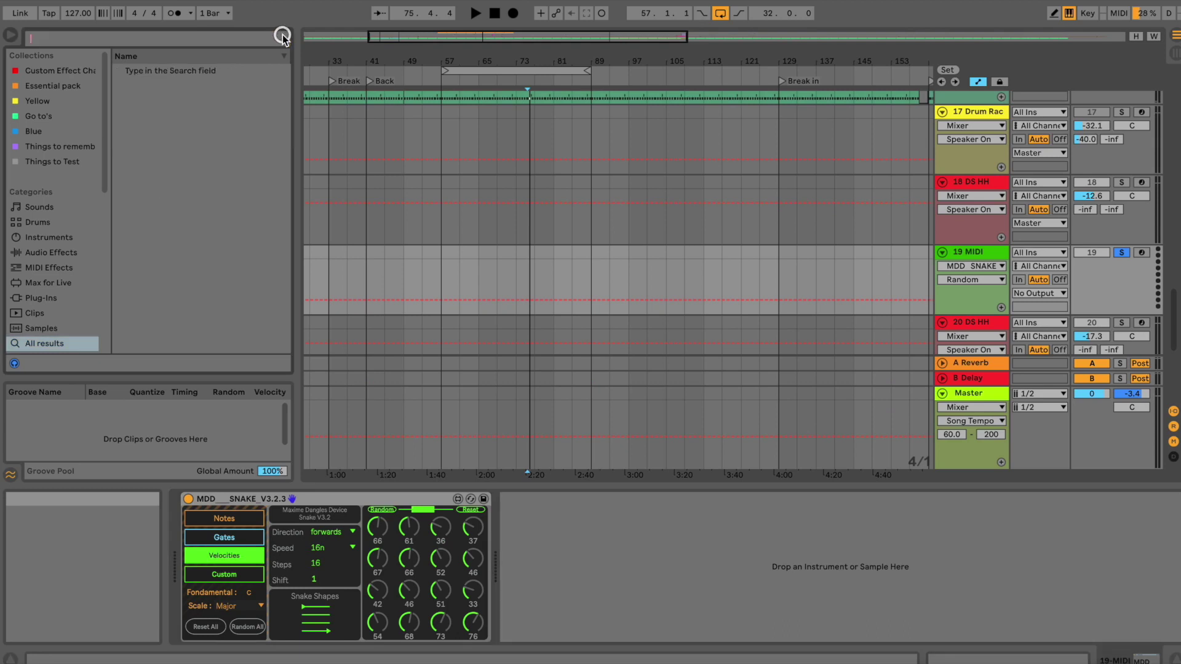
text(ds hh)
drag(174, 86, 548, 552)
key(space)
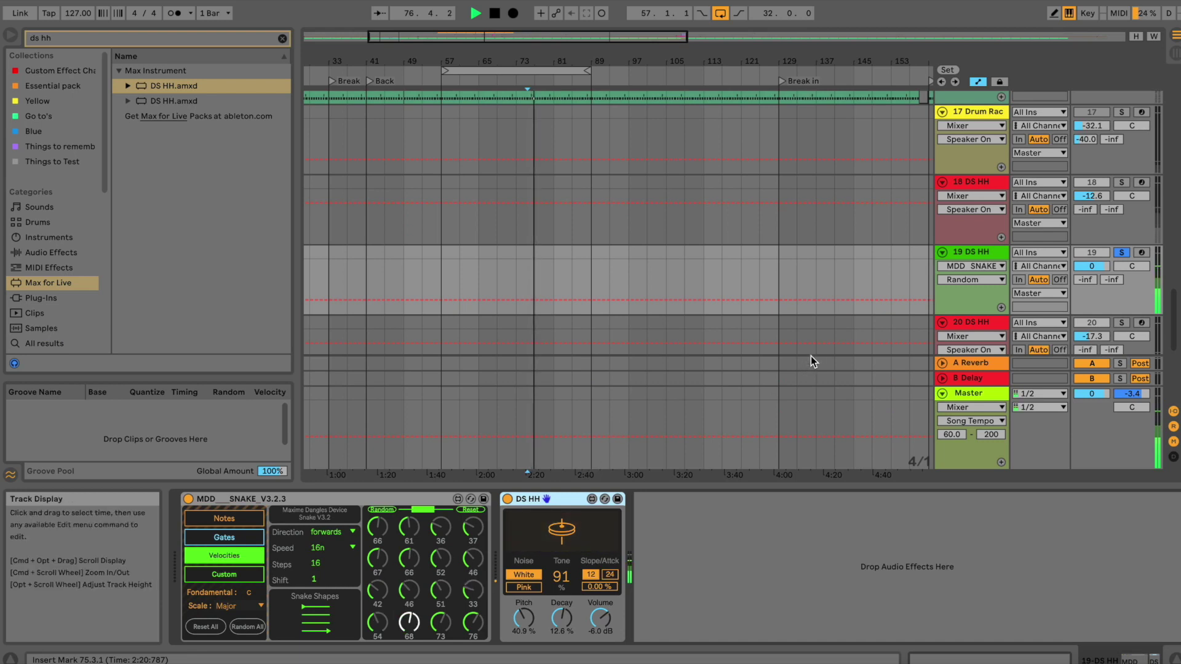
- Lower track 19's volume to -4.7 dB and set the DS HH pitch to 44.9 % and decay to 3.70 %
drag(1093, 266, 1093, 271)
drag(523, 617, 525, 580)
mouse_move(562, 619)
mouse_down()
mouse_move(553, 572)
mouse_move(560, 643)
mouse_move(561, 622)
mouse_up()
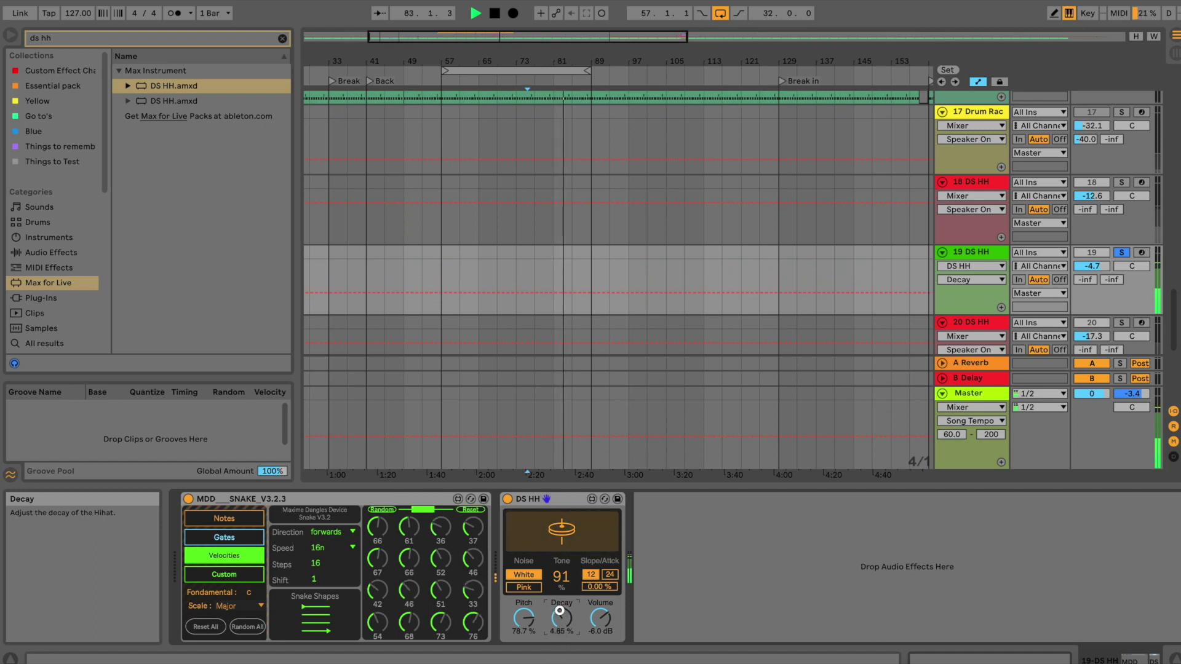
drag(524, 620, 526, 650)
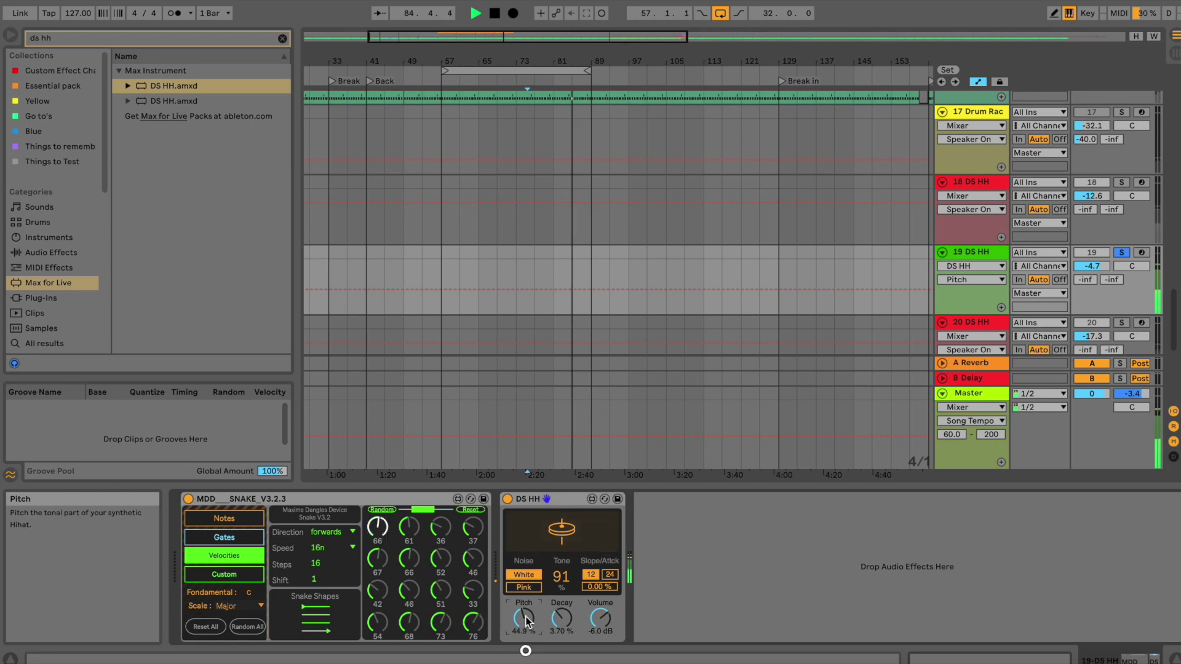
- Try the DS HH noise, slope and attack options, keeping White noise with tone at 0 % and volume at 4.6 dB
click(526, 576)
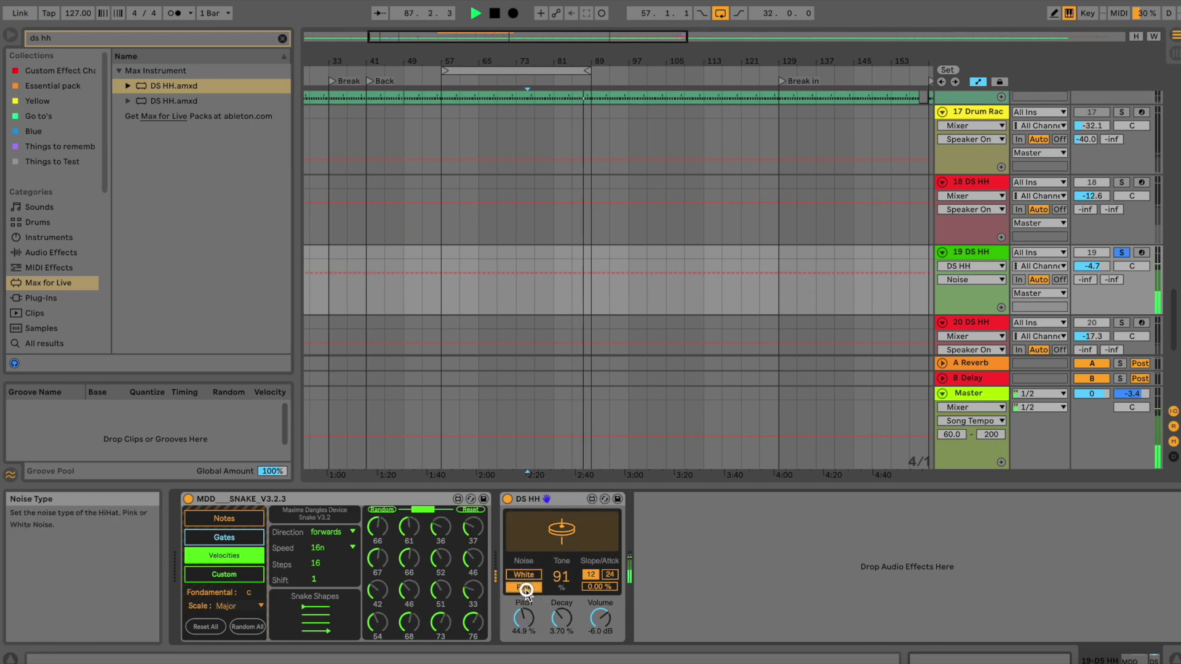
drag(570, 582, 559, 616)
click(612, 573)
click(603, 586)
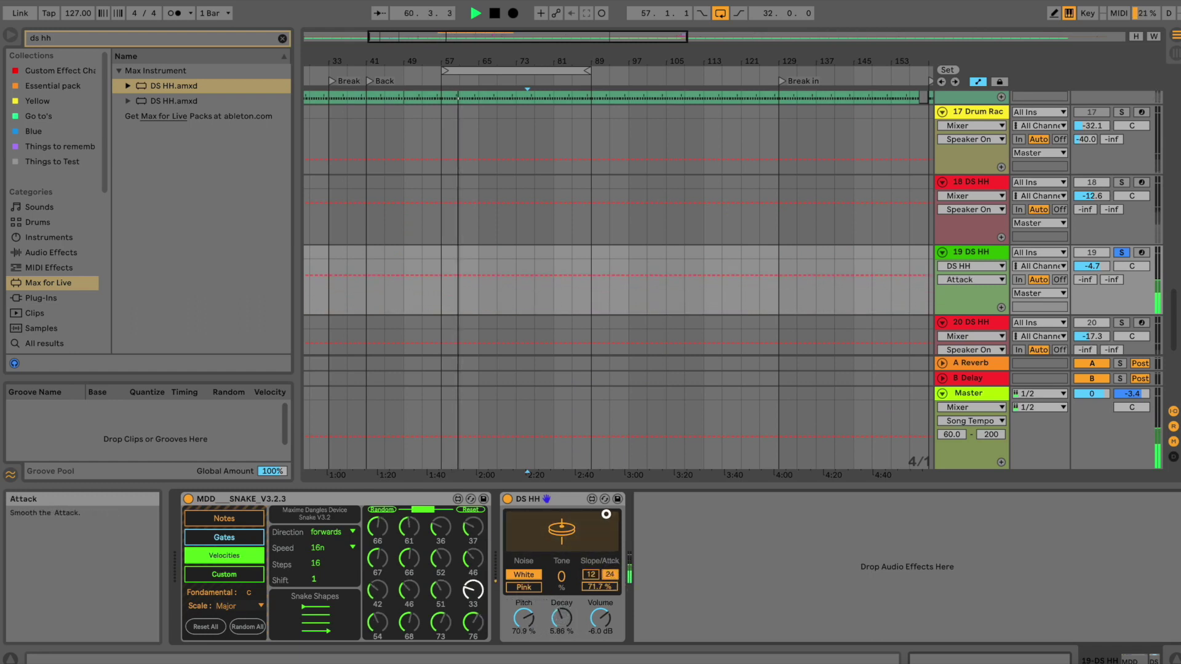
drag(601, 617, 603, 601)
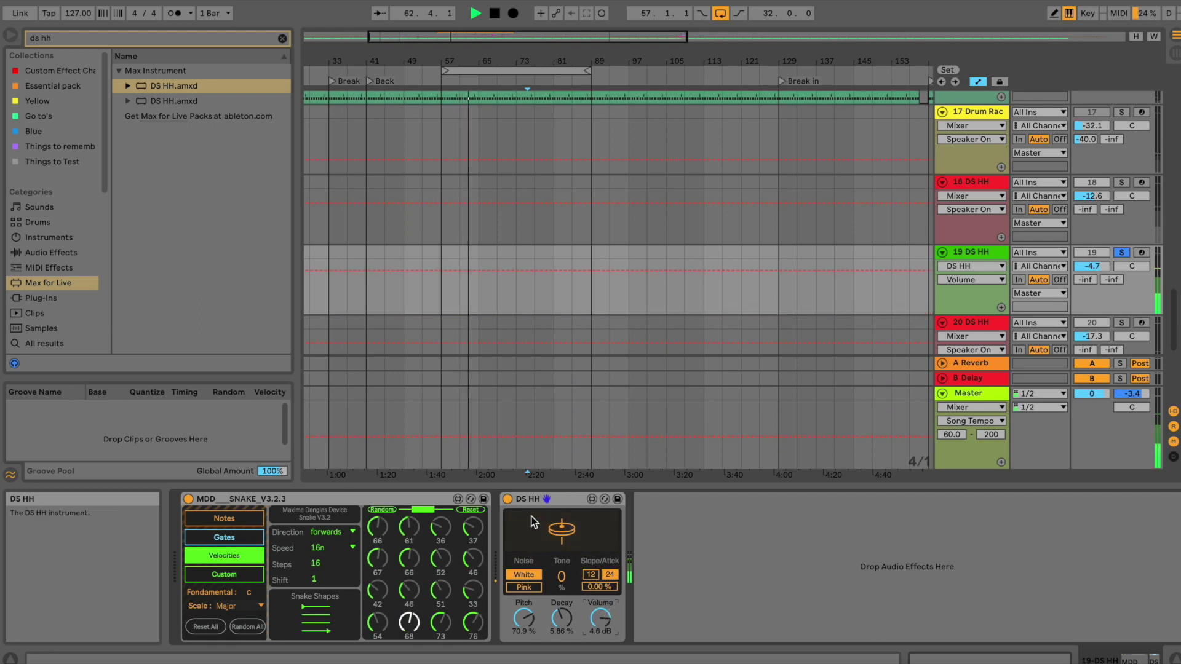
- Map MDD SNAKE's first custom sequencer to the DS HH Decay parameter
click(213, 574)
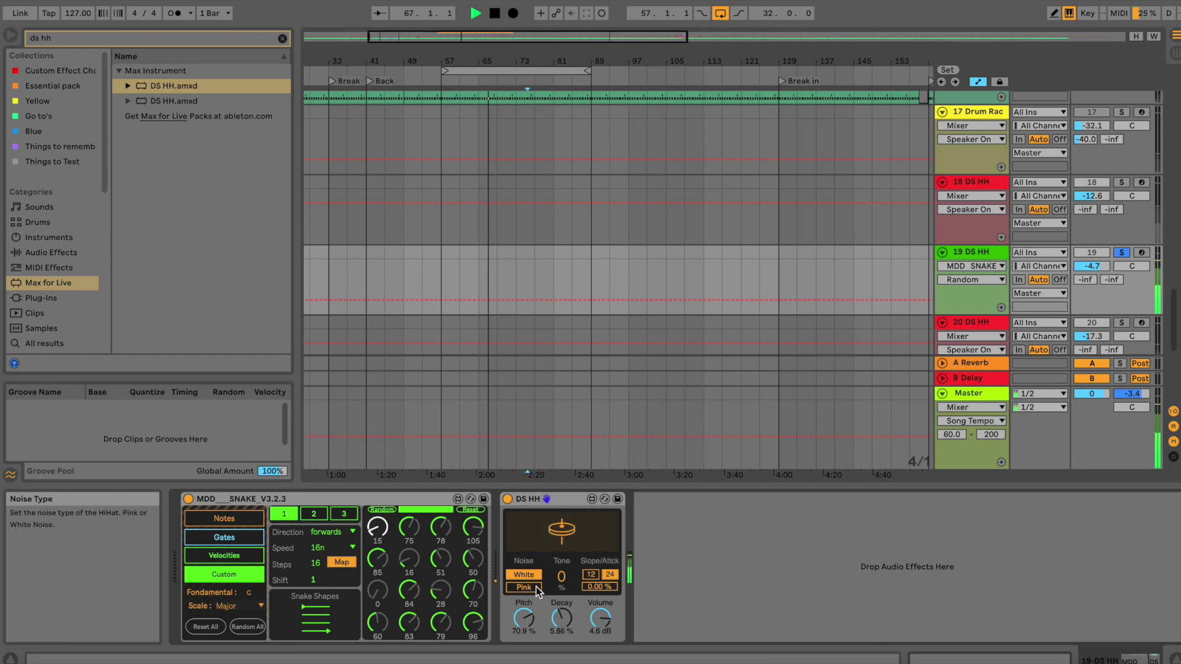
click(350, 564)
click(561, 618)
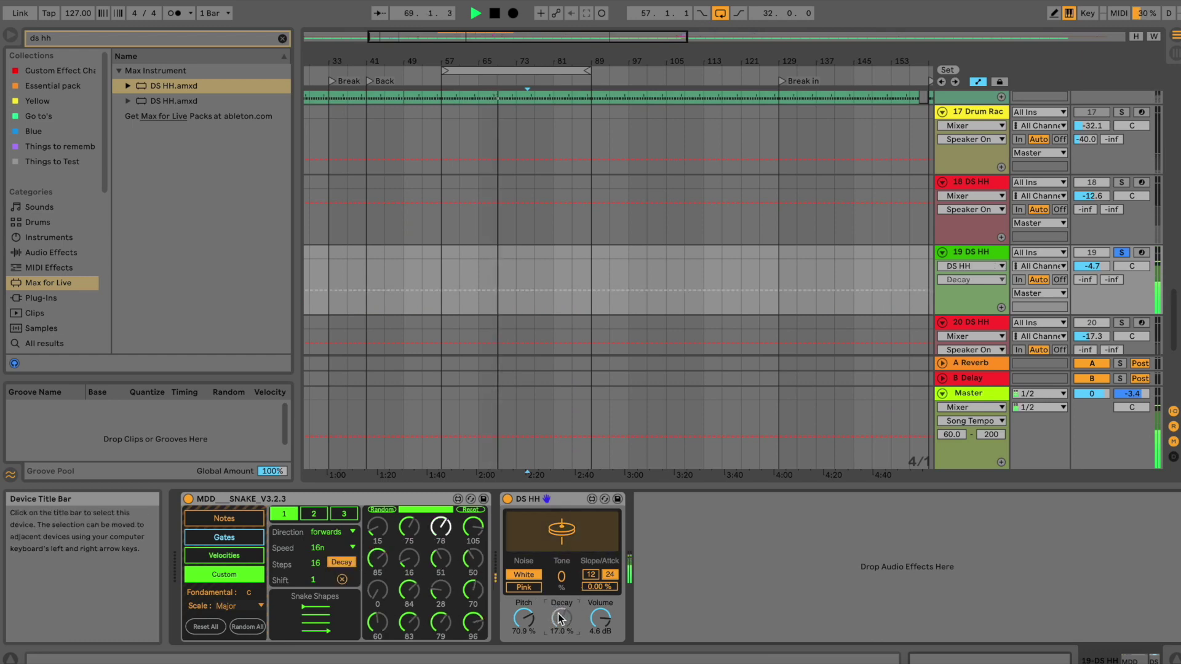
- Narrow the random range of custom sequencer 1 and randomize its decay values
drag(427, 508, 420, 510)
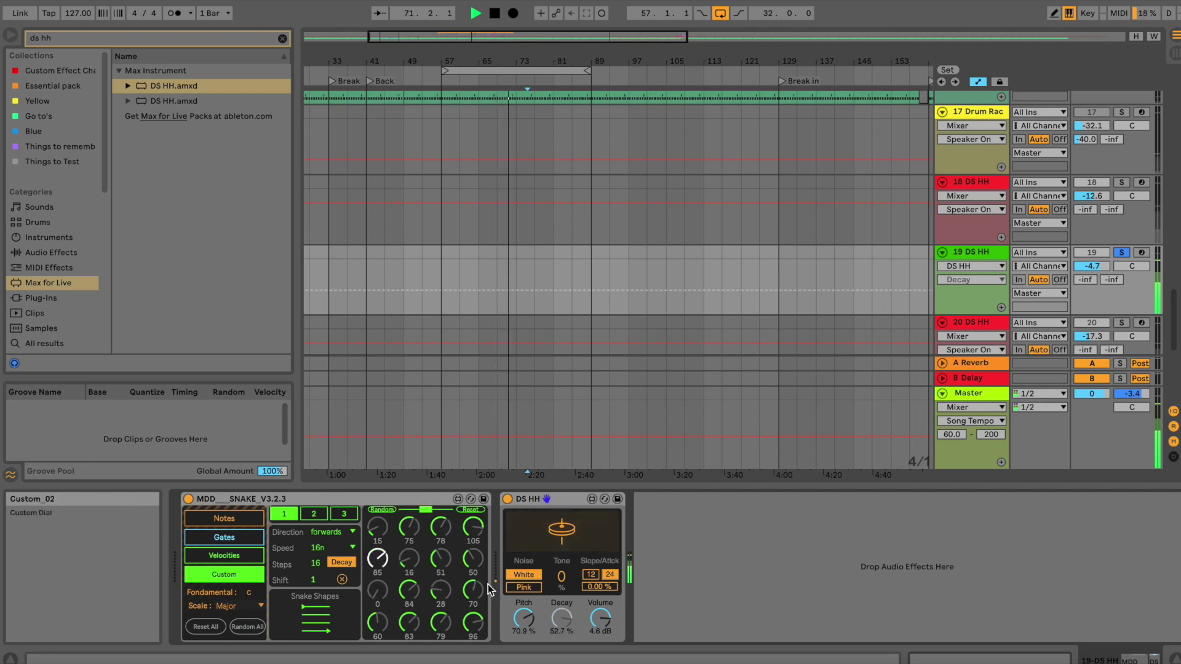
click(384, 509)
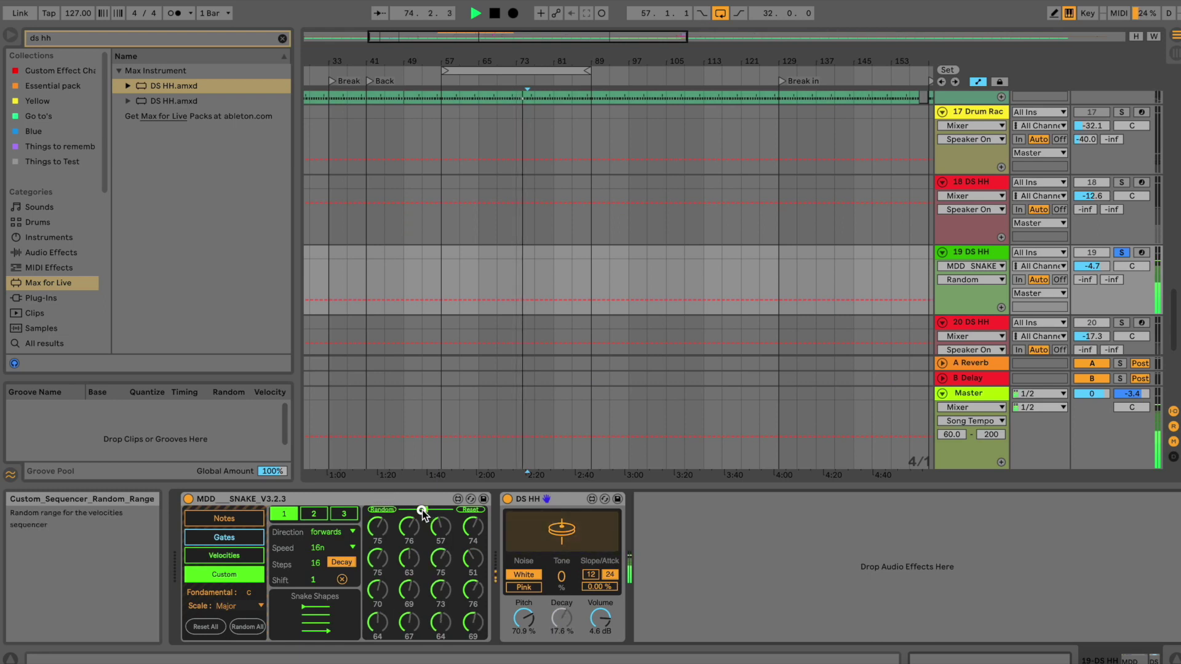
click(391, 509)
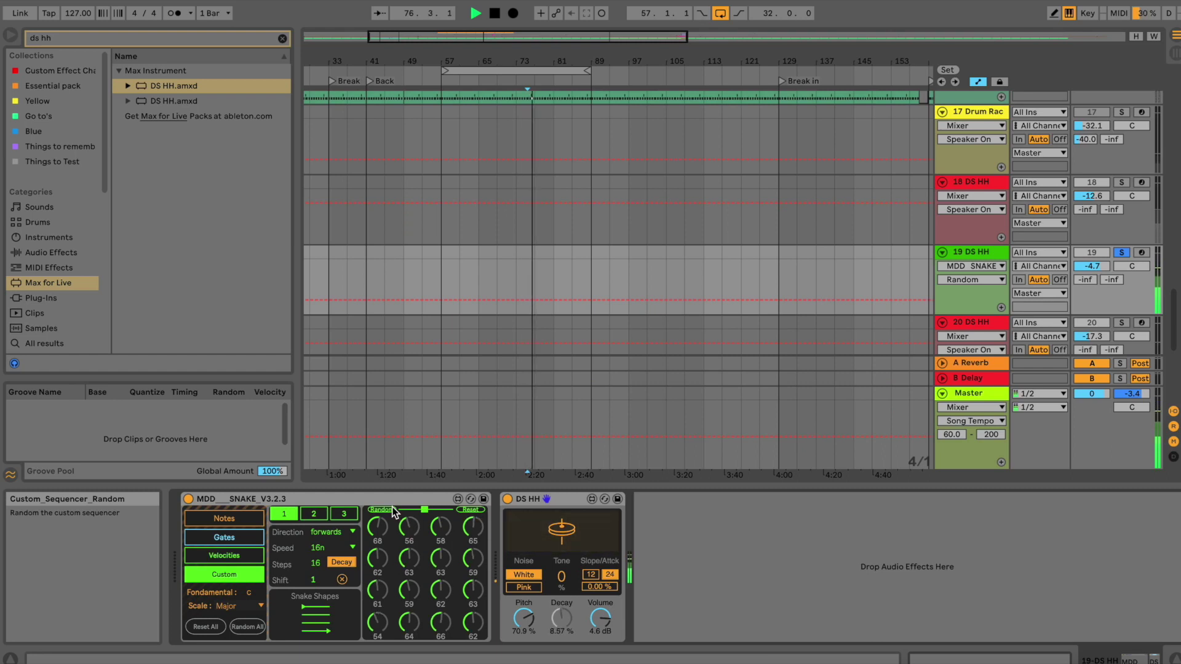
- Map custom sequencer 2 to the DS HH Pitch at speed 8n, and set the tone to 5 %
click(313, 513)
click(561, 575)
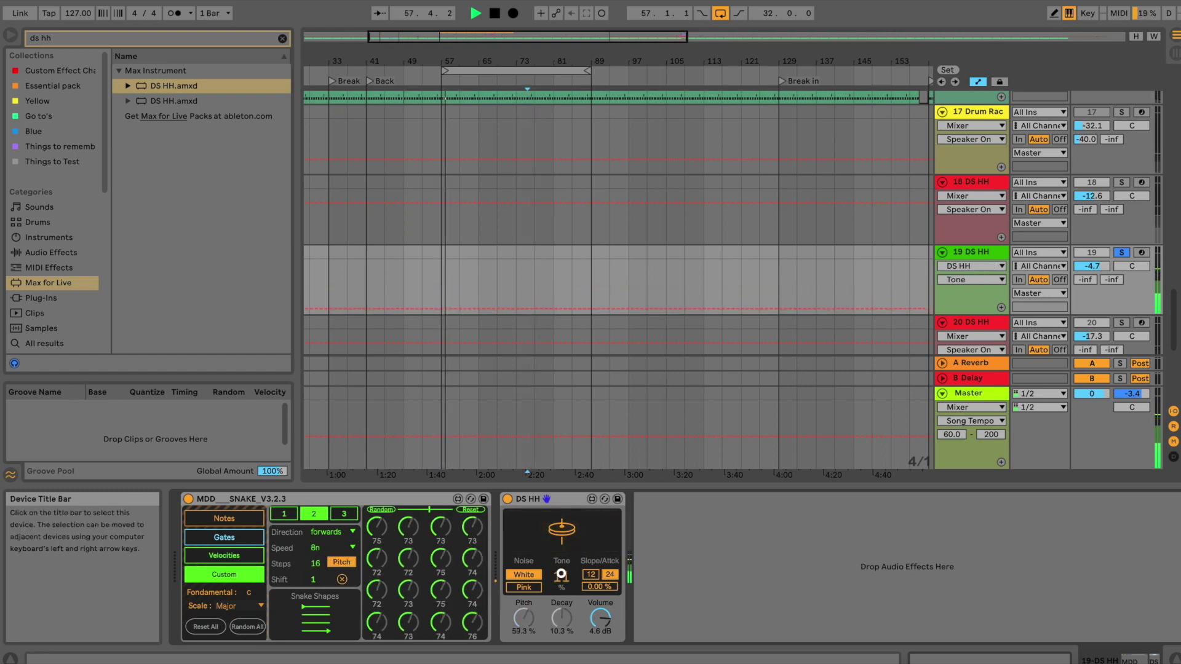
mouse_move(561, 566)
mouse_down()
mouse_move(568, 500)
mouse_move(560, 584)
mouse_up()
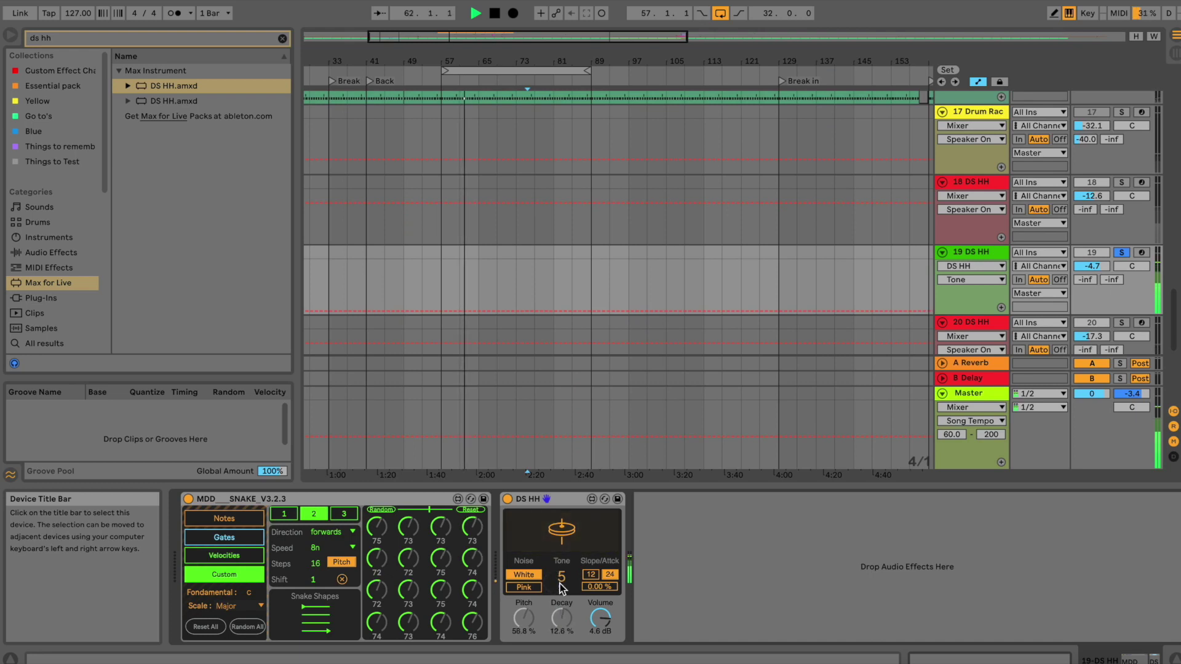
- Compare the DS HH noise types, keep White, and set the volume to -3.6 dB and tone to 40 %
click(527, 577)
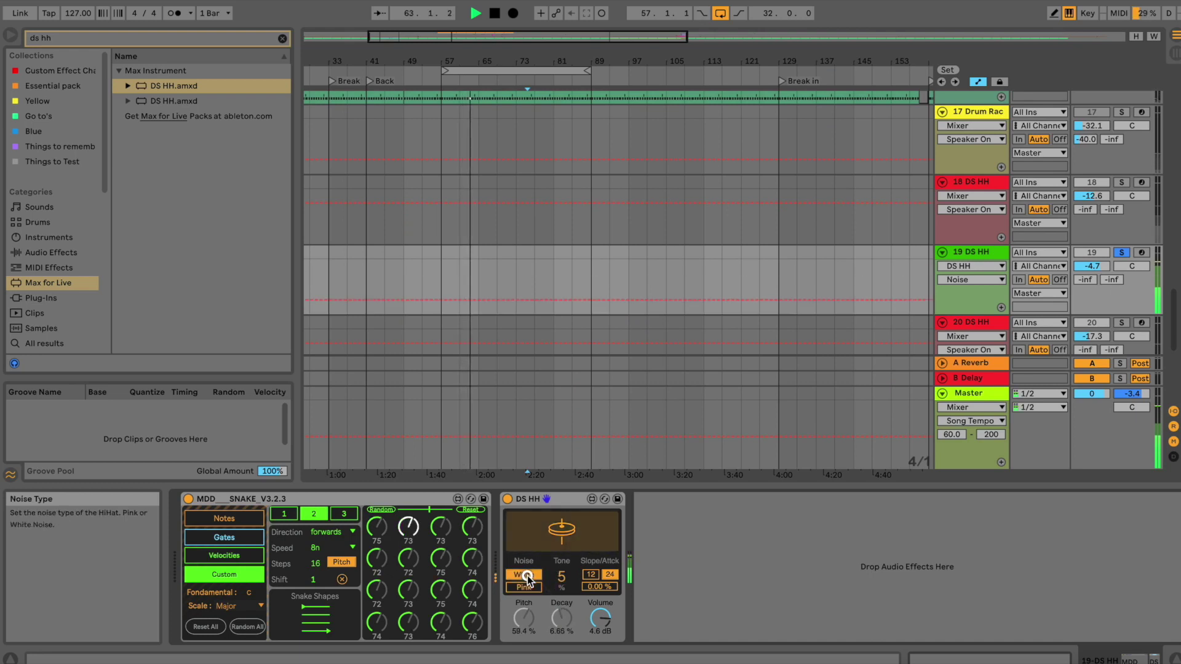
click(616, 621)
drag(561, 581, 569, 498)
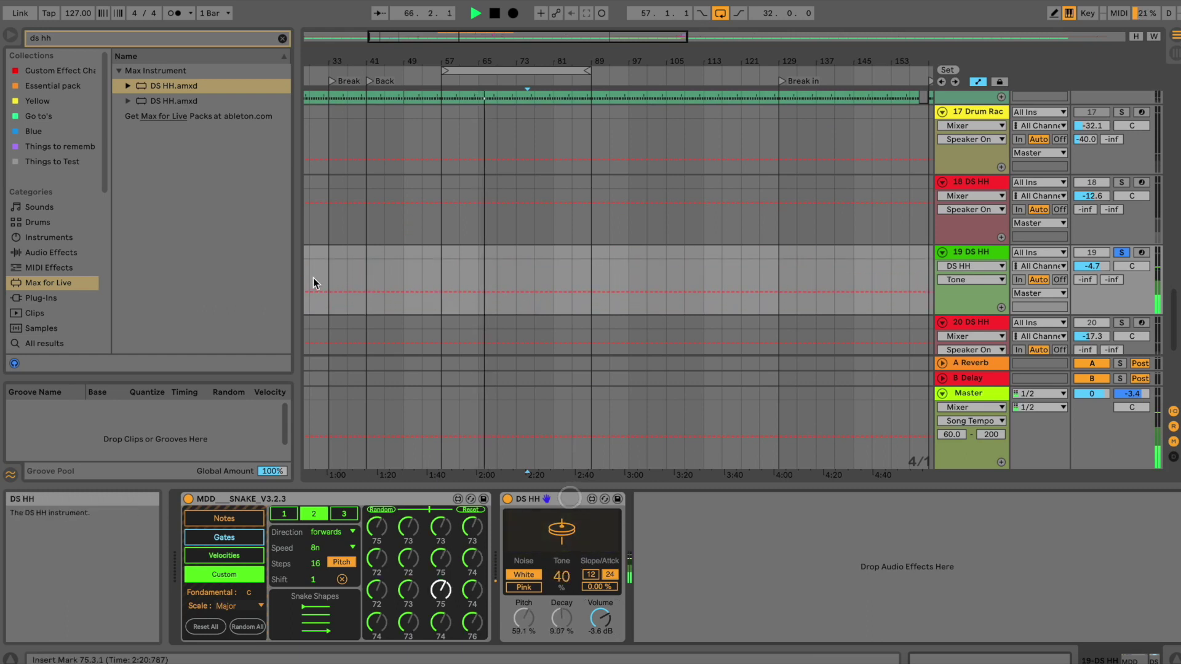
- Add EQ Eight after DS HH and cut filter 4 by 5.83 dB at 5.87 kHz, comparing with that filter off
click(282, 38)
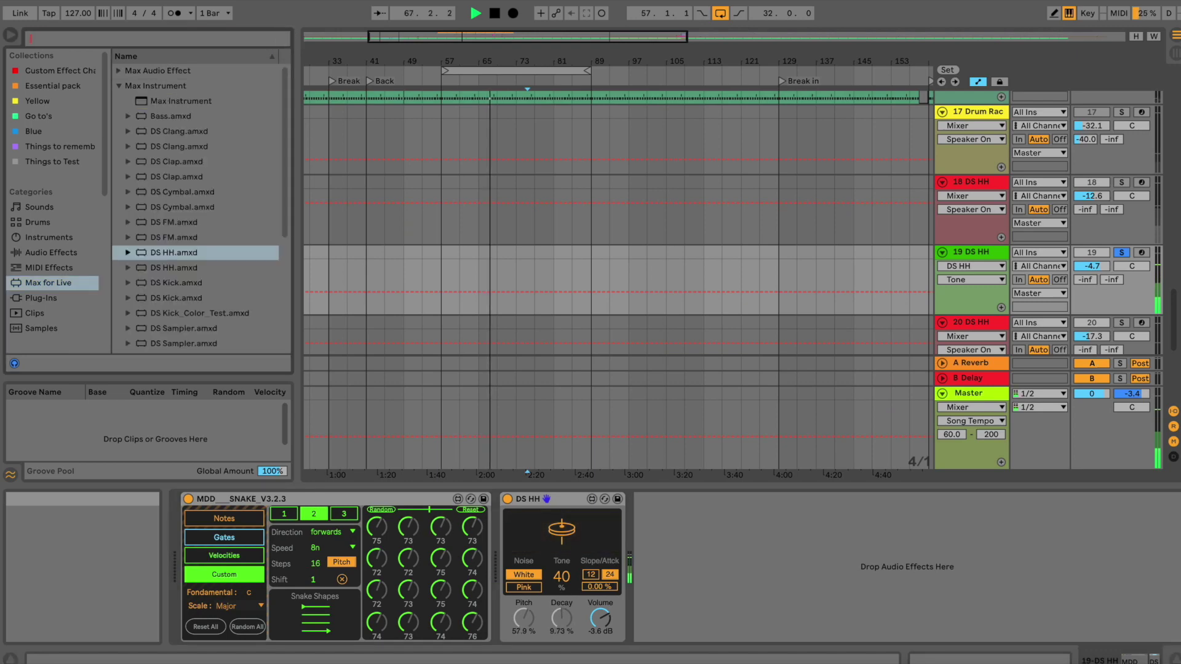
text(eq)
drag(157, 101, 920, 578)
click(801, 634)
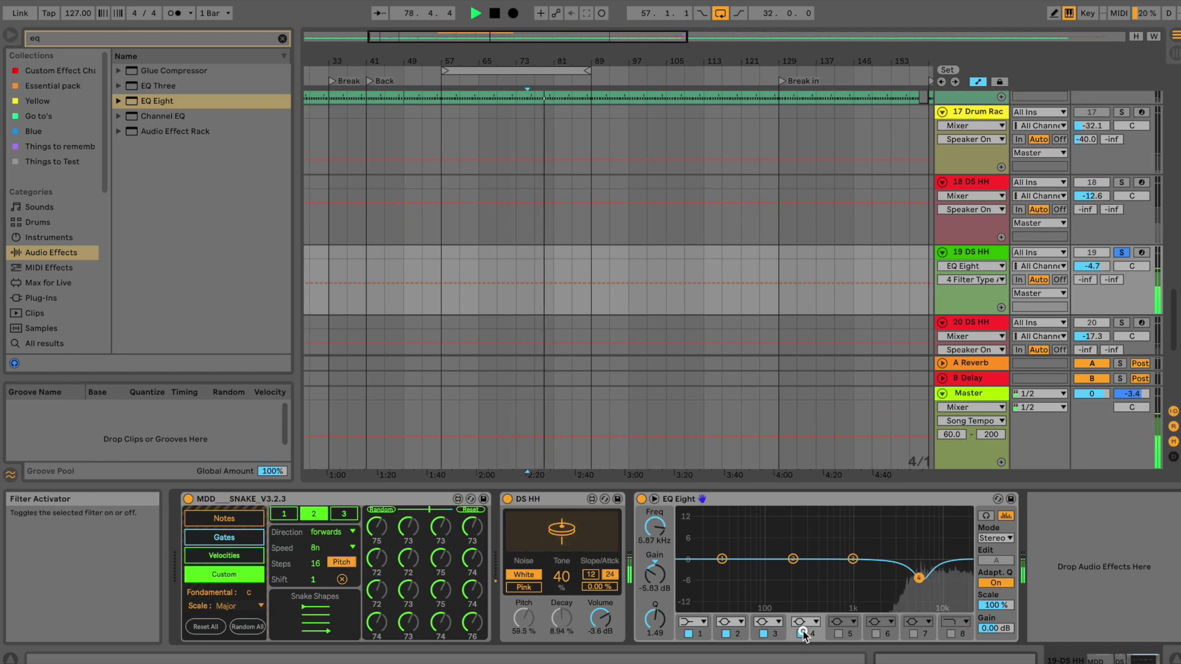
click(803, 632)
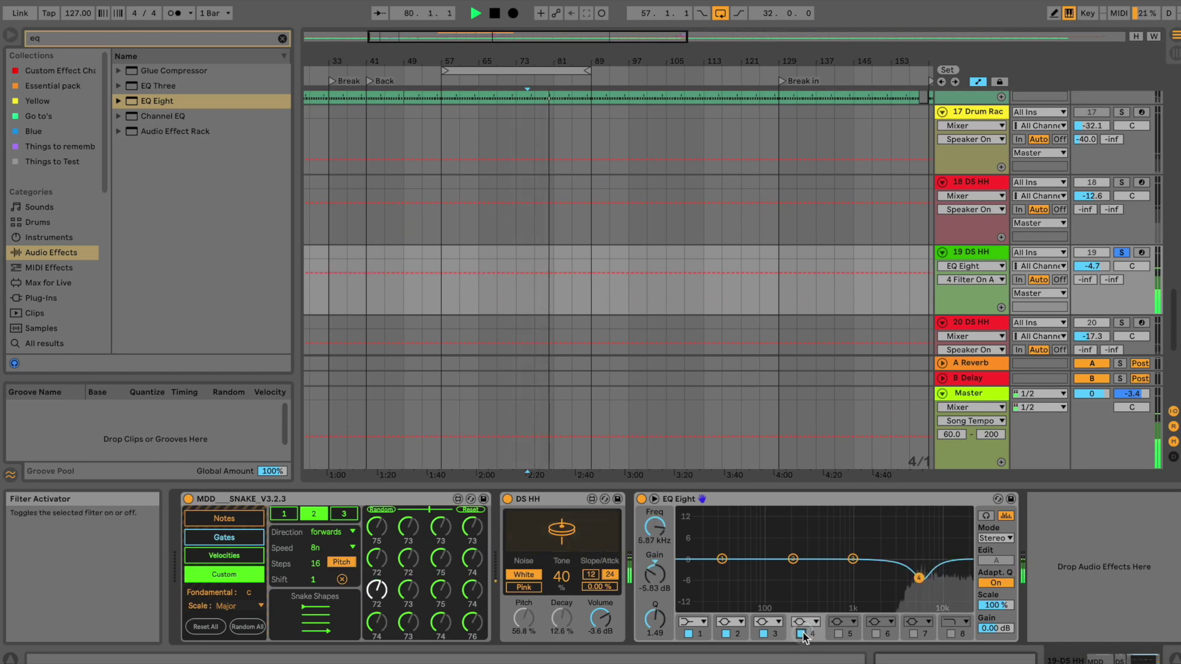
- Change EQ Eight's filter 3 to a high shelf boosted 2.85 dB at 1 kHz, comparing with that filter off
click(769, 622)
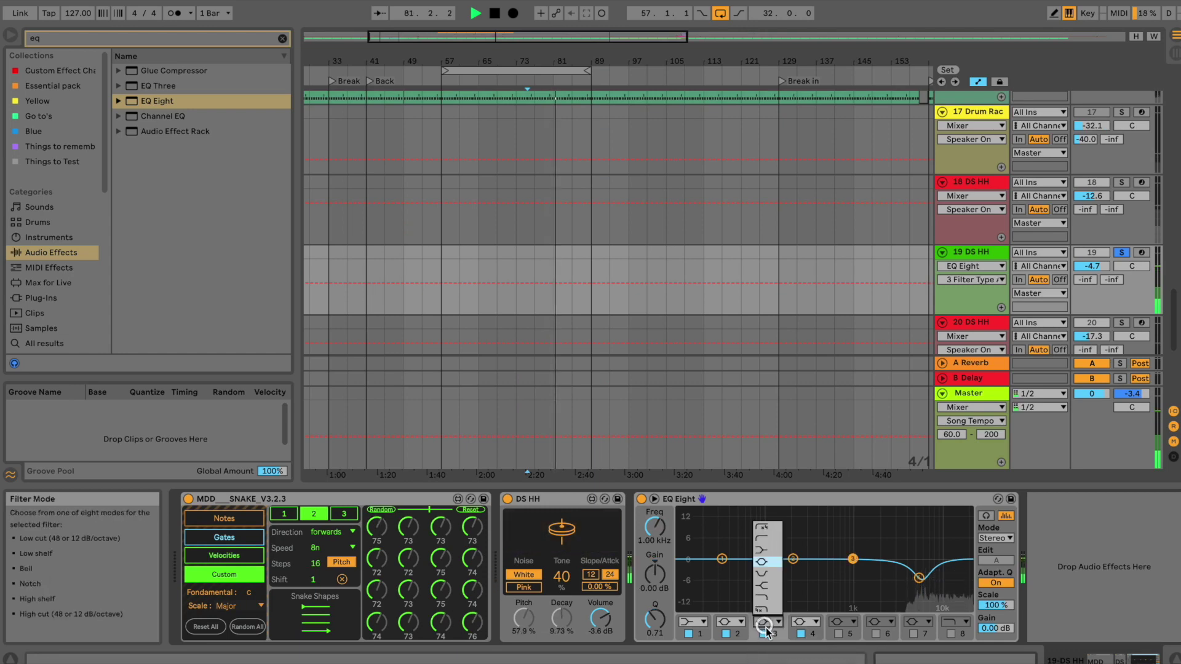
click(767, 586)
drag(853, 558, 852, 548)
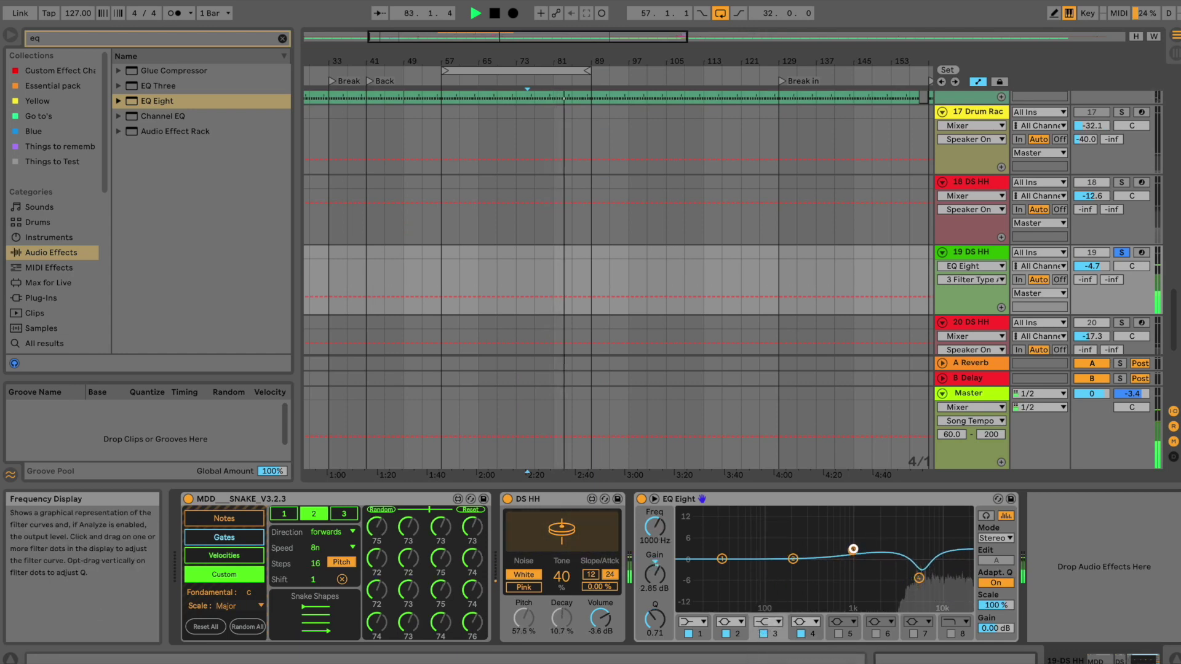
click(765, 634)
click(765, 635)
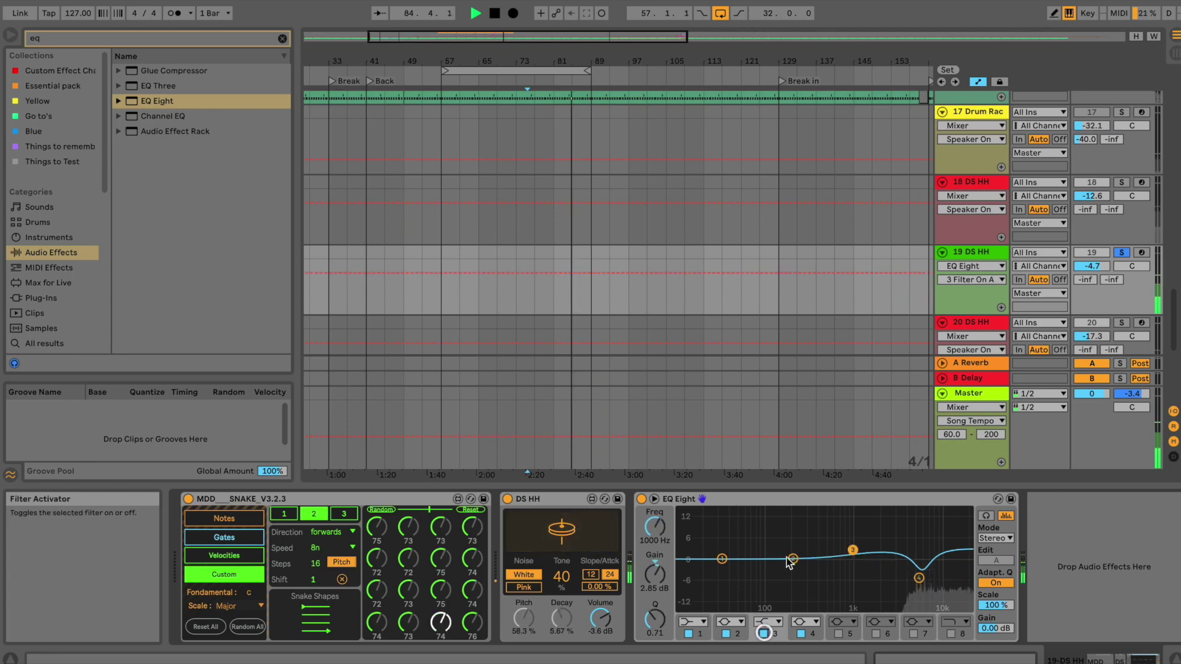
- Compare the hi-hat with EQ Eight bypassed and active, and stop playback
click(639, 502)
click(640, 502)
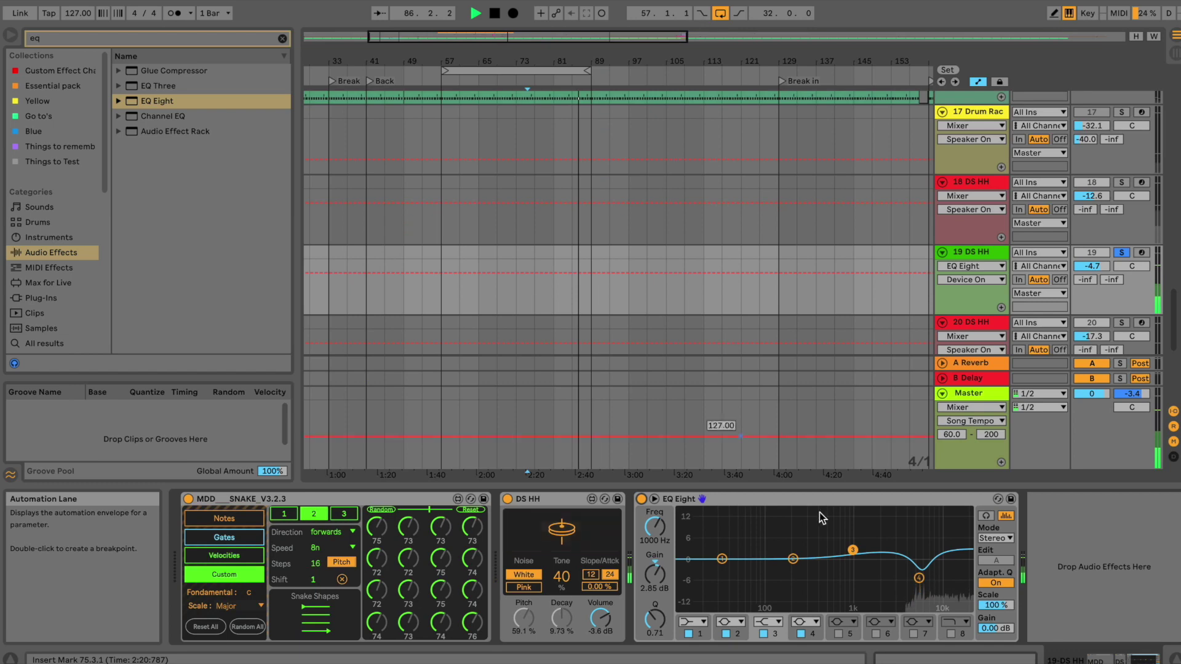
key(space)
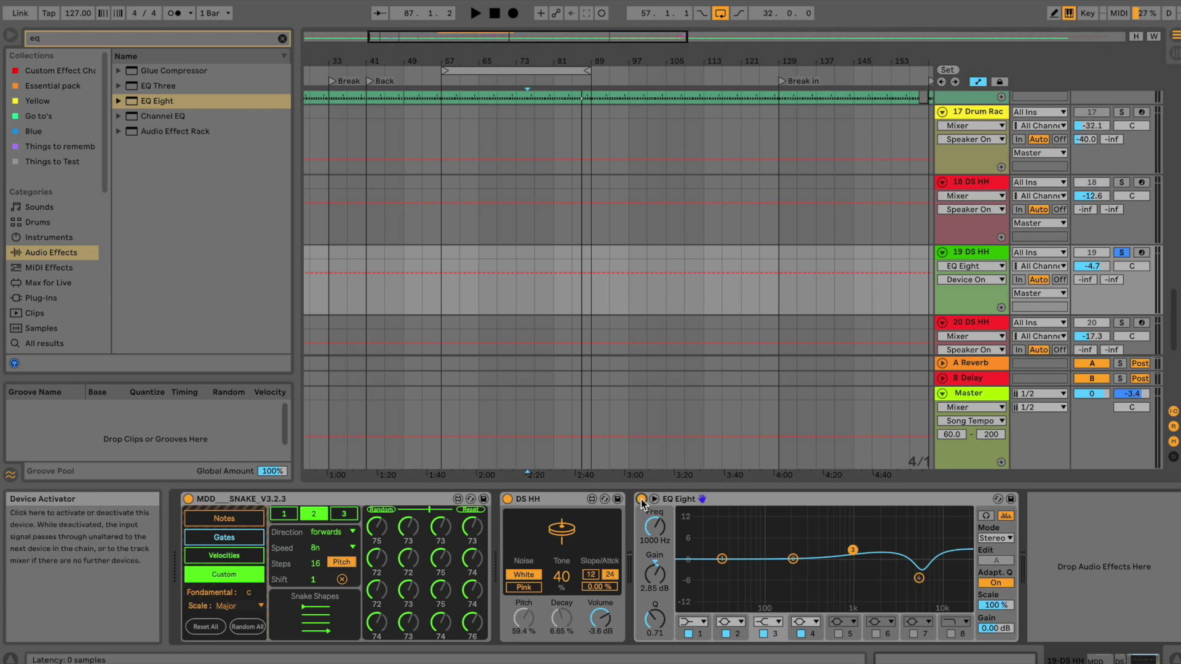
- Enable oversampling on EQ Eight and compare the hi-hat with the EQ bypassed and active during playback
right_click(836, 499)
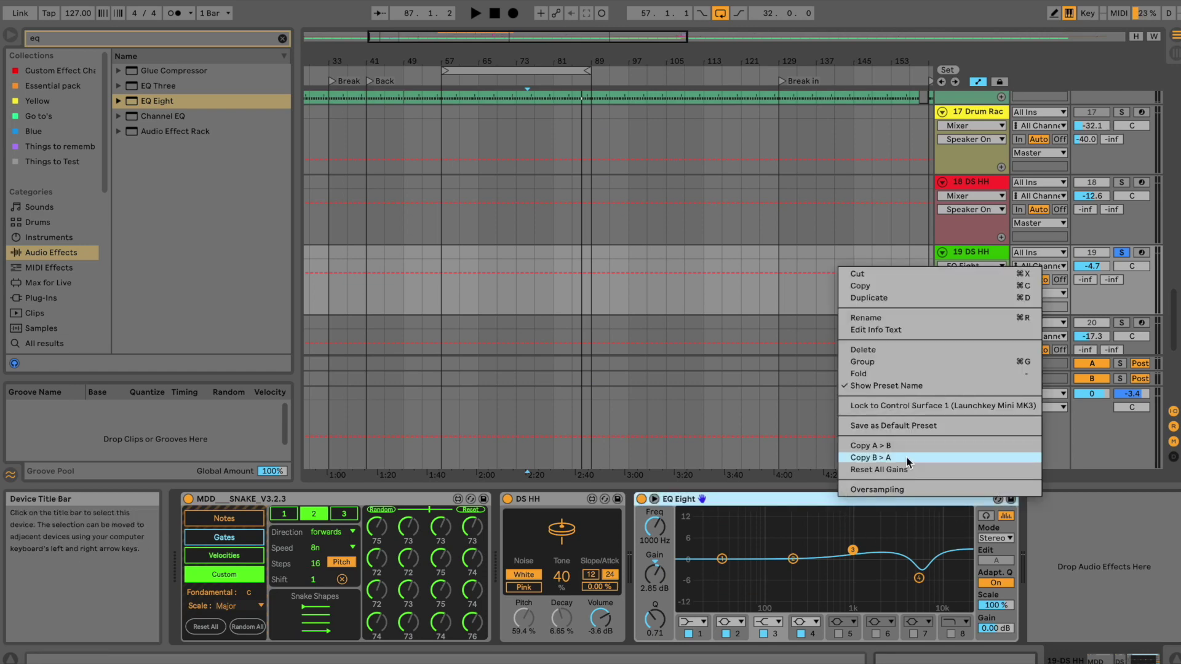
click(901, 487)
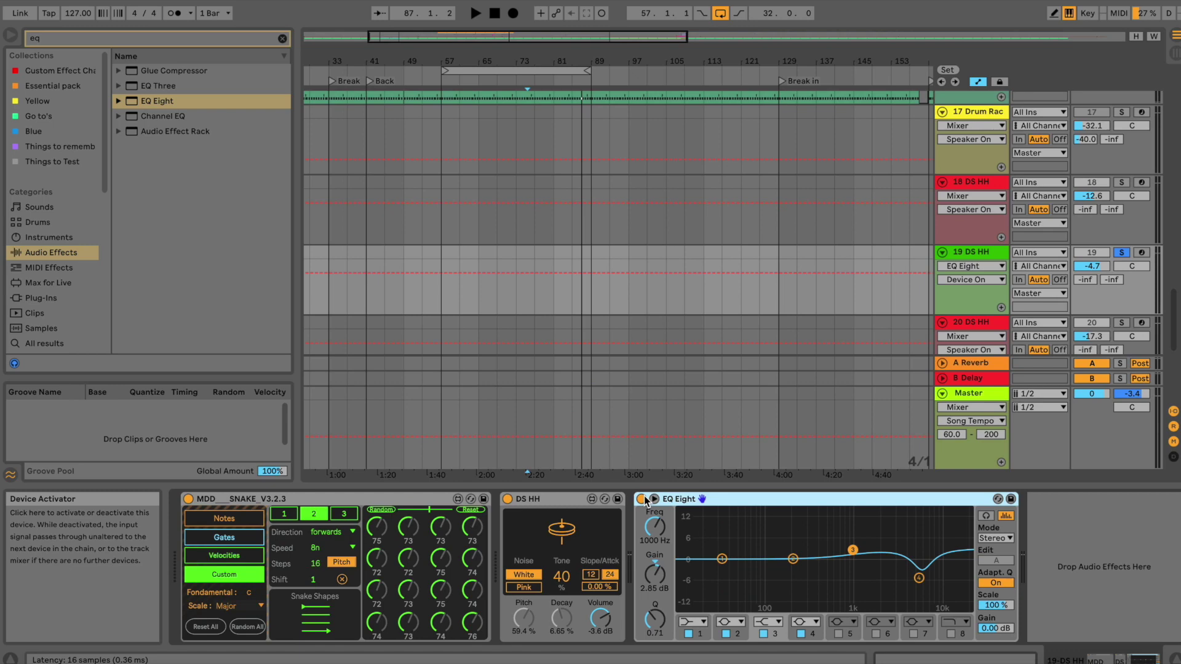
key(space)
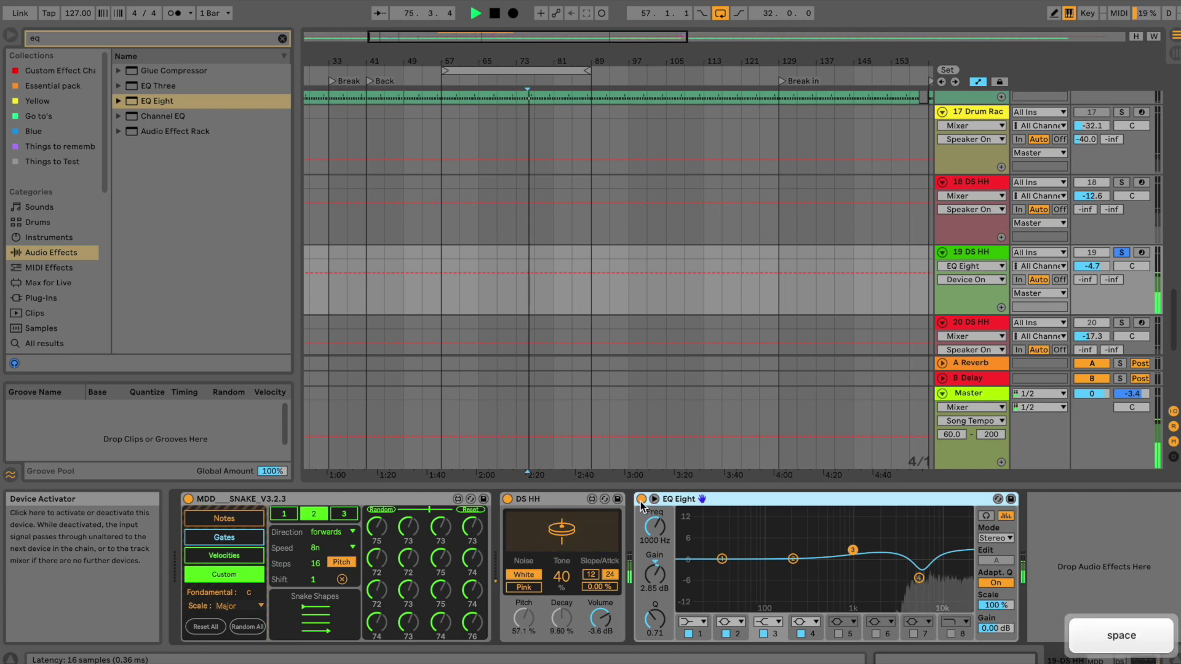
right_click(719, 500)
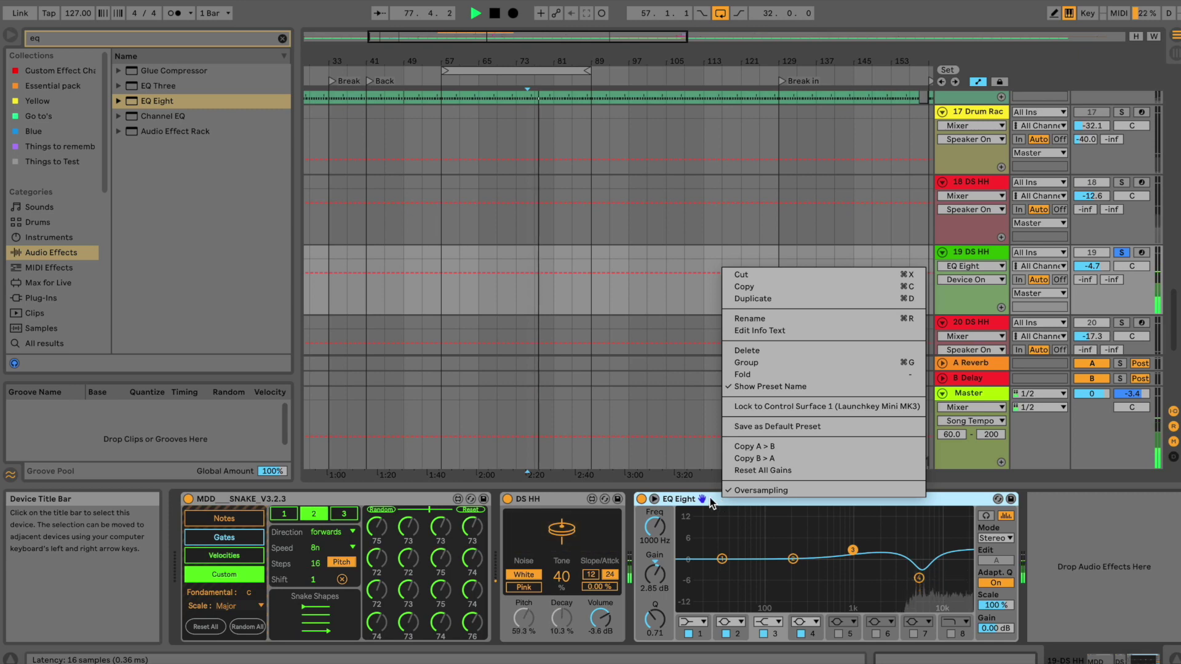
click(653, 500)
click(642, 499)
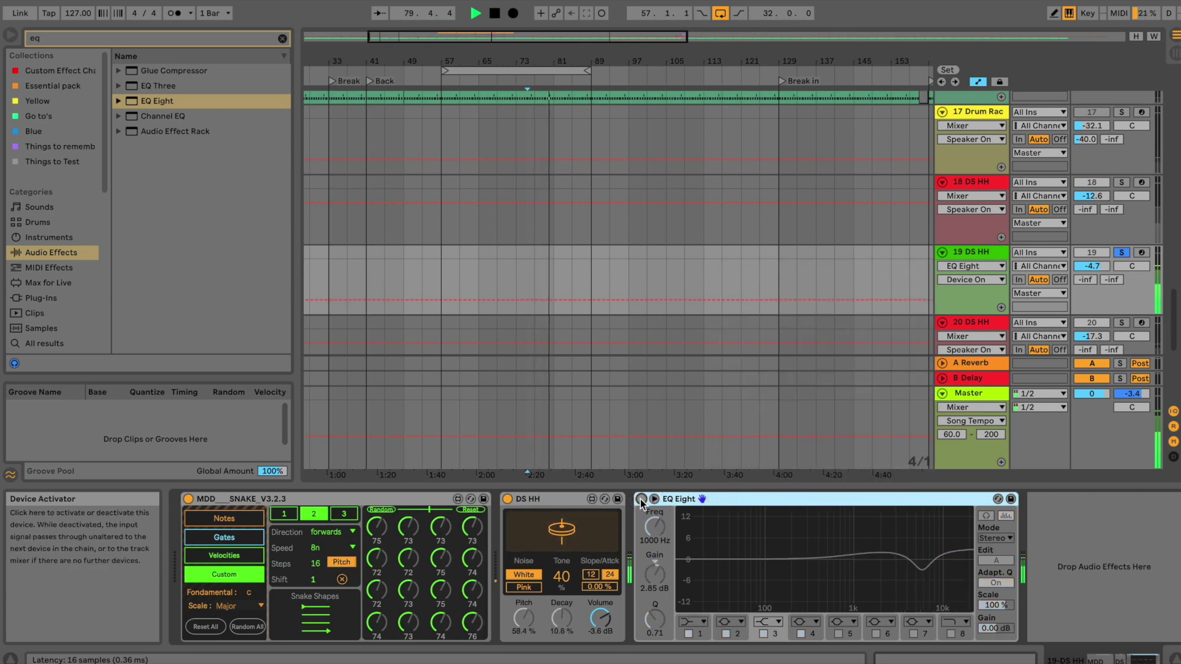
click(642, 500)
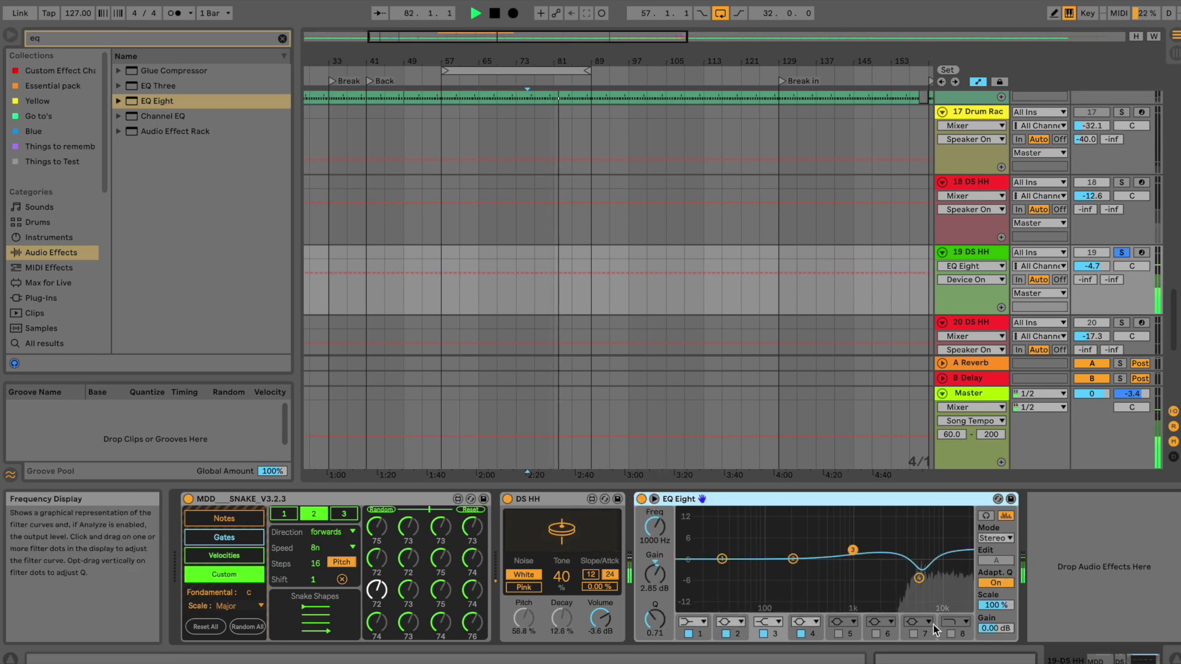
- Turn on EQ Eight's filter 8 as a steeper high cut at 15.3 kHz with Q 0.75, comparing with that filter off
click(951, 634)
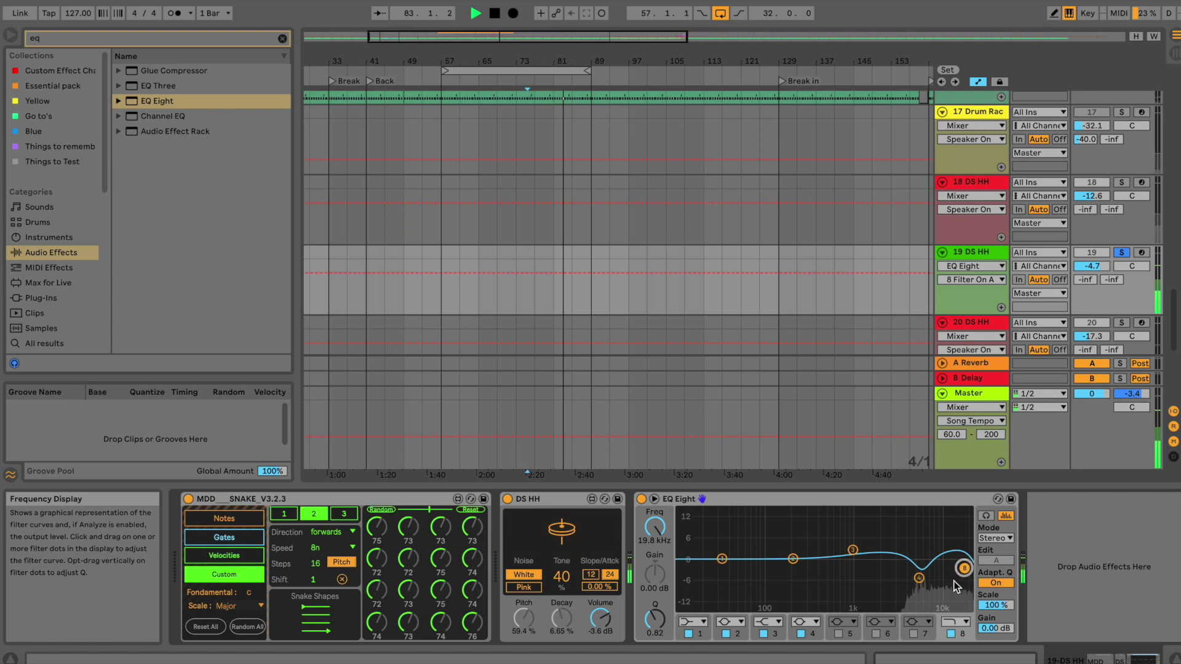
click(956, 621)
drag(965, 569, 959, 573)
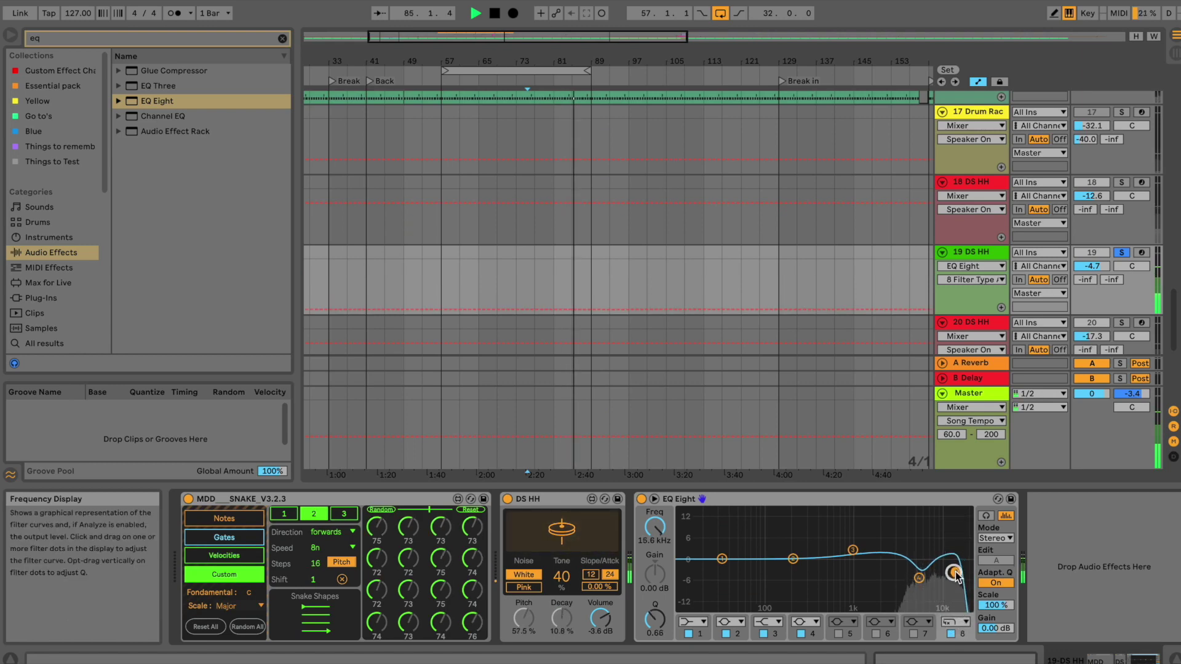
click(951, 634)
click(950, 635)
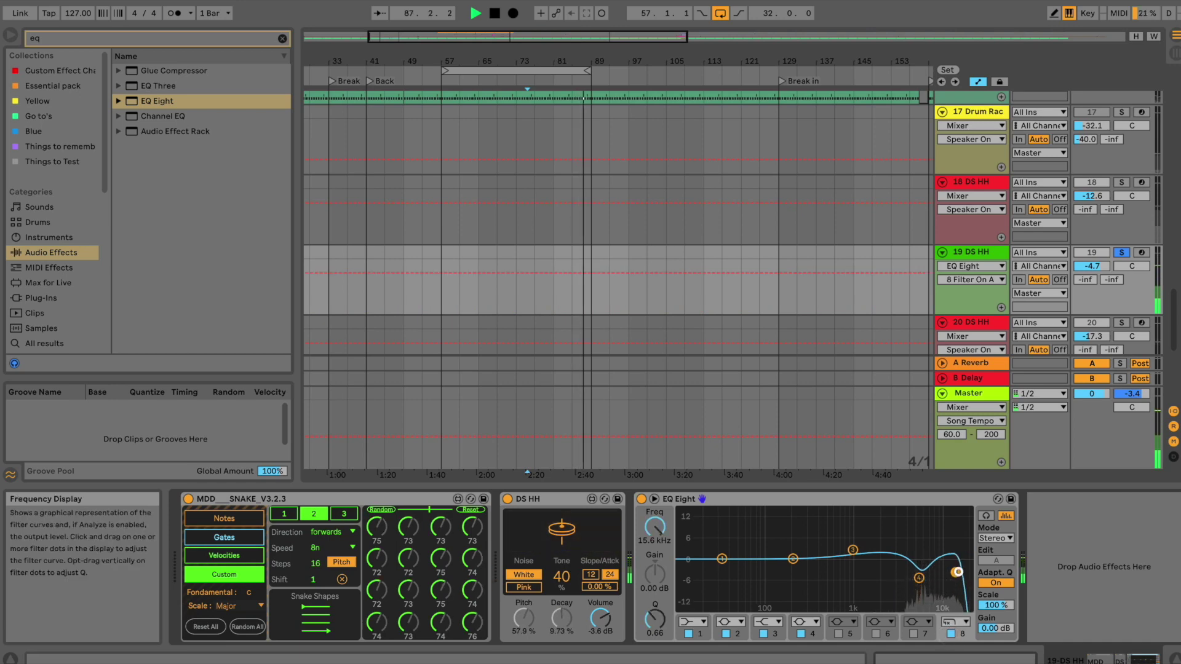
- Compare the high-cut hi-hat with the whole EQ Eight bypassed and active, and stop playback
click(642, 499)
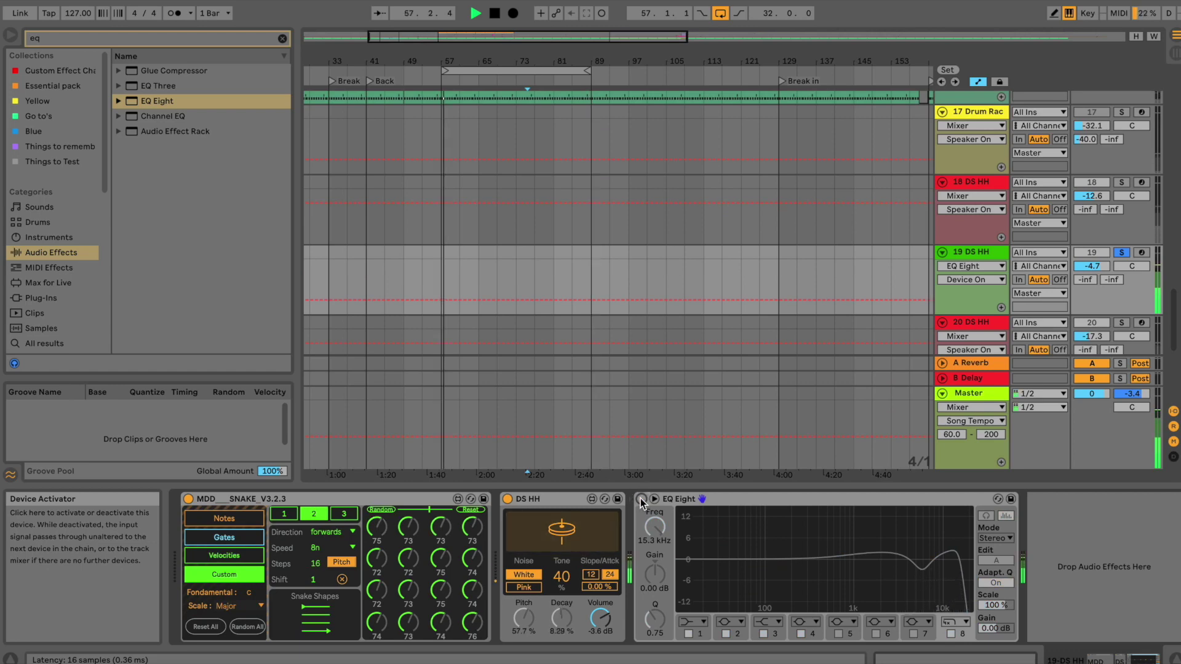
click(641, 499)
key(space)
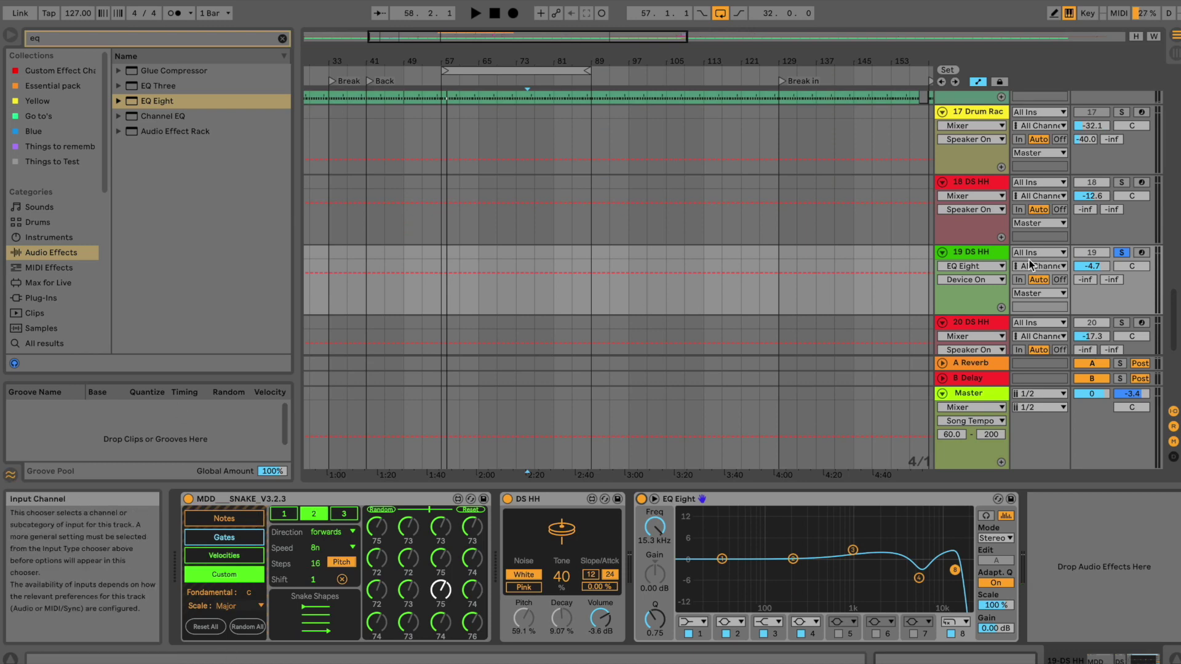
- Duplicate track 19 DS HH, solo the copy along with the original, and show custom sequencer 1 in its MDD SNAKE
click(994, 253)
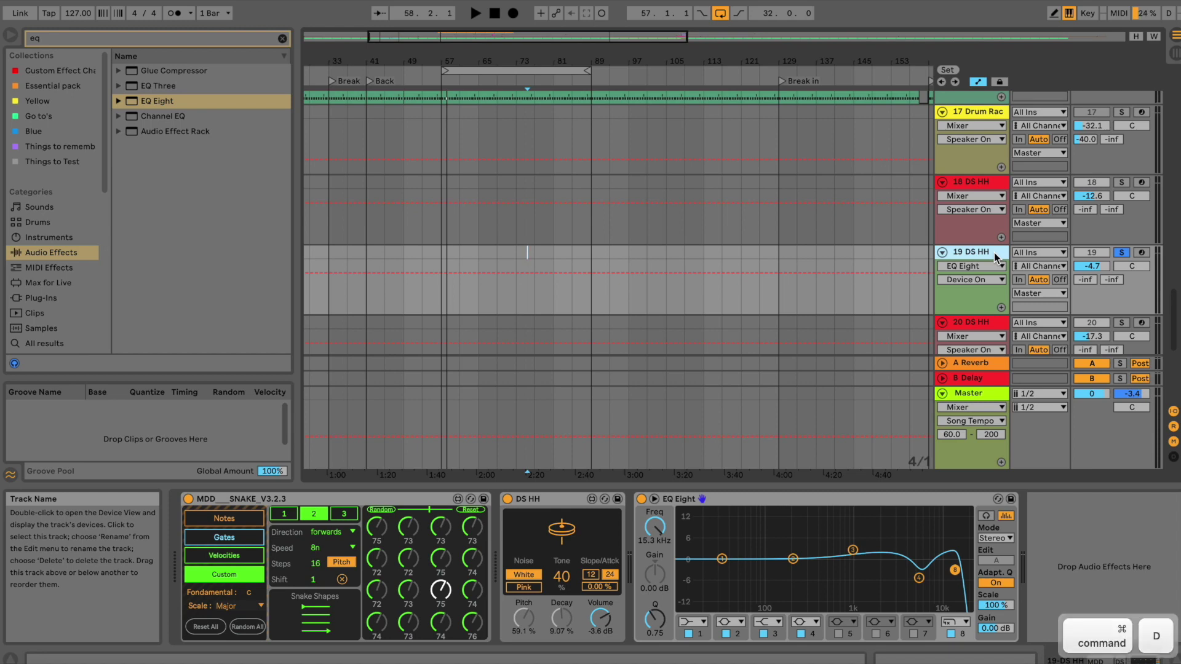
key(super+d)
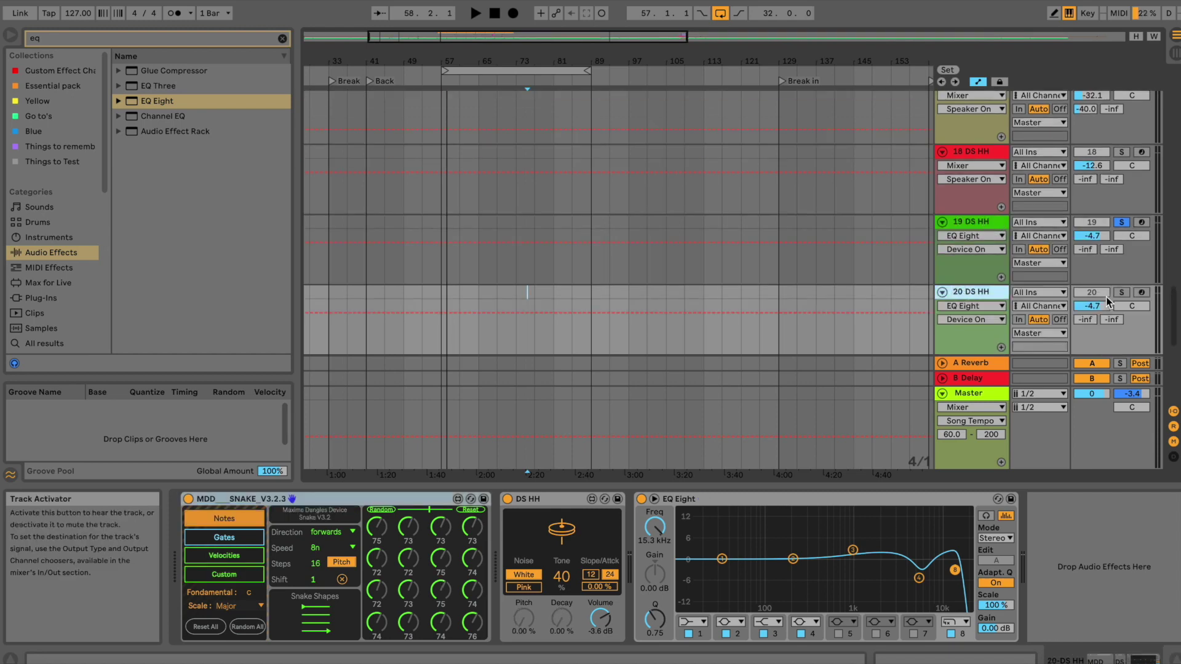
click(1122, 292)
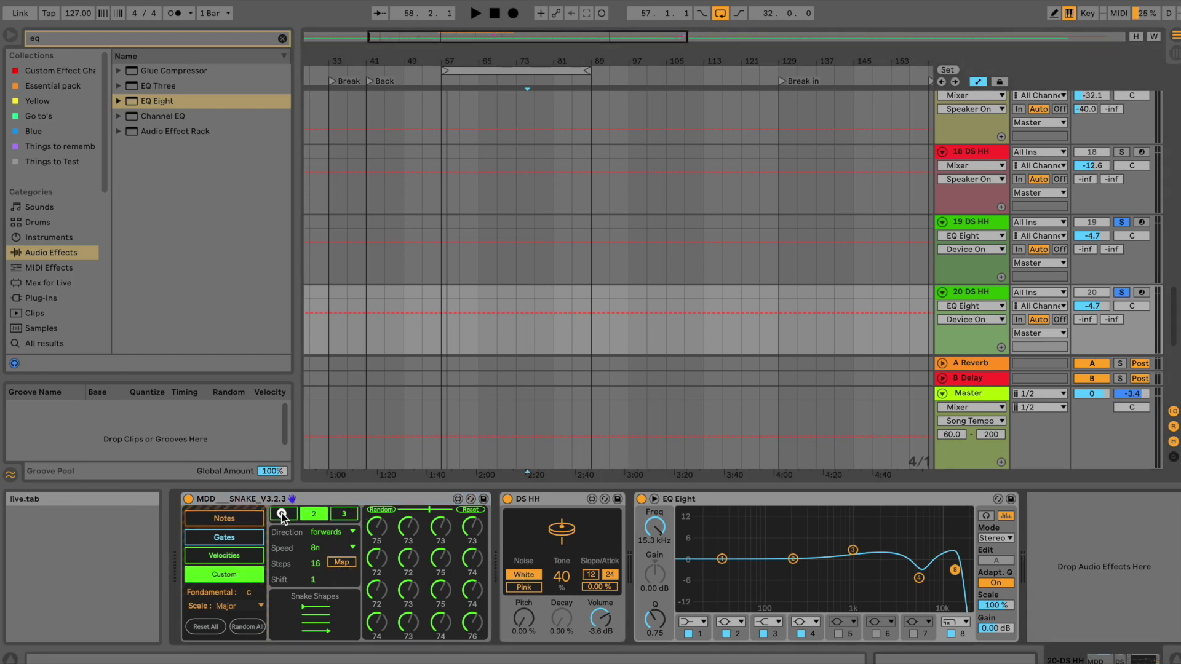
click(283, 515)
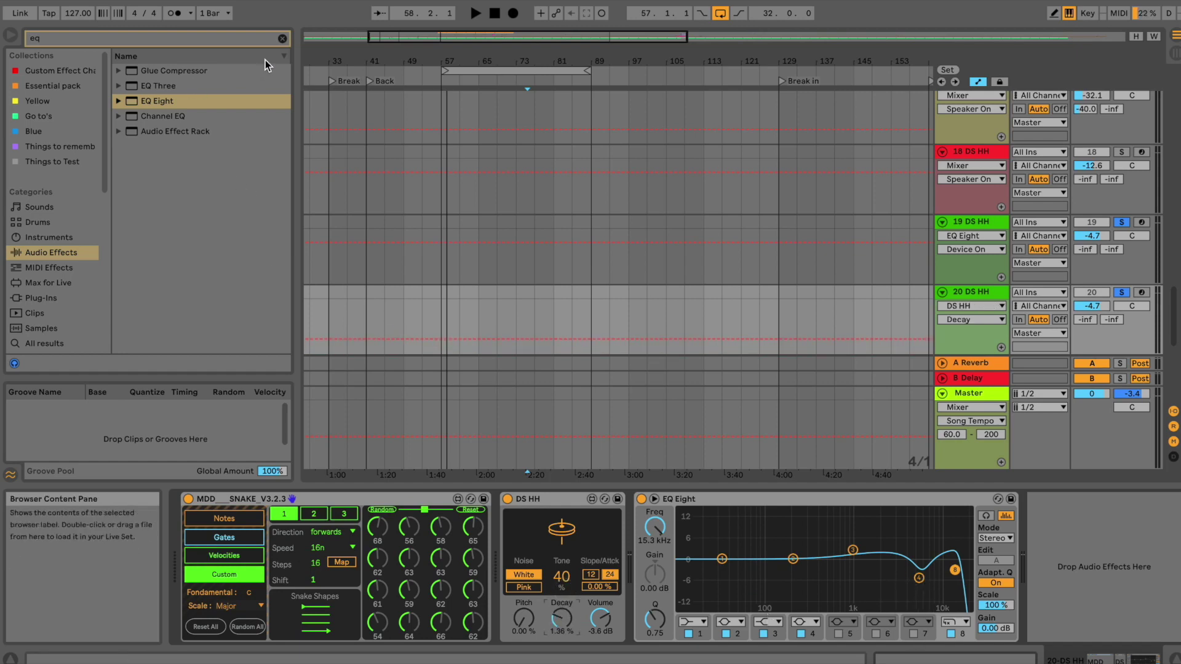
- Find Auto Pan in the audio effects and add it after EQ Eight on the duplicated hi-hat, with the random waveform
click(281, 40)
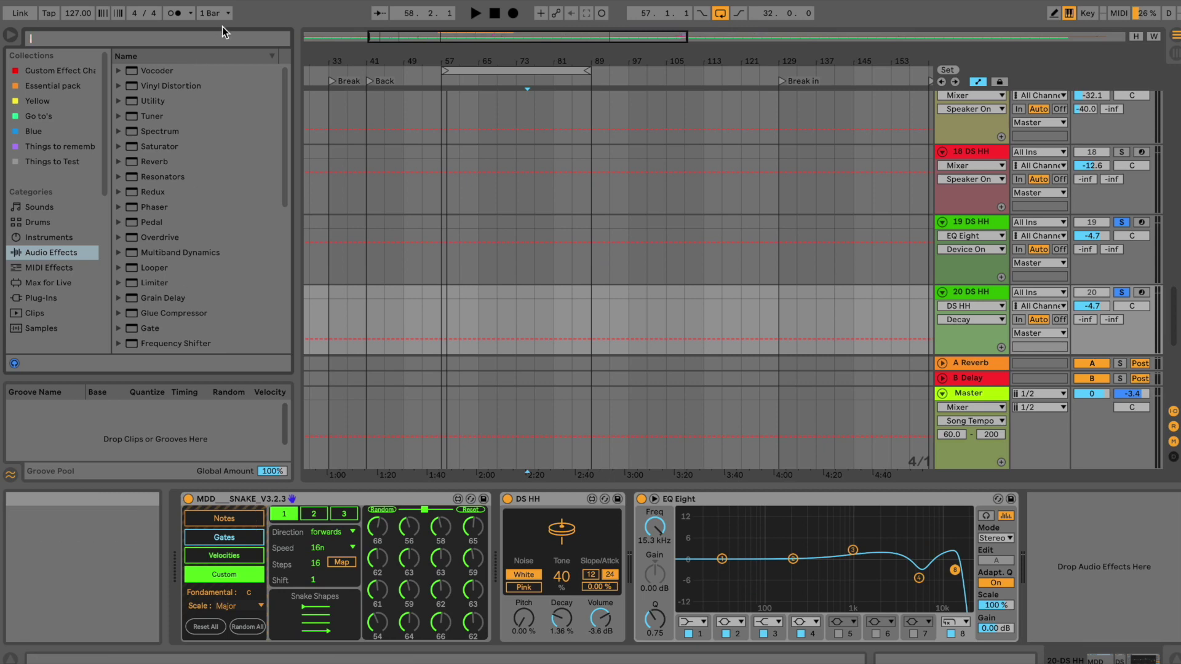
text(auto)
drag(158, 70, 994, 559)
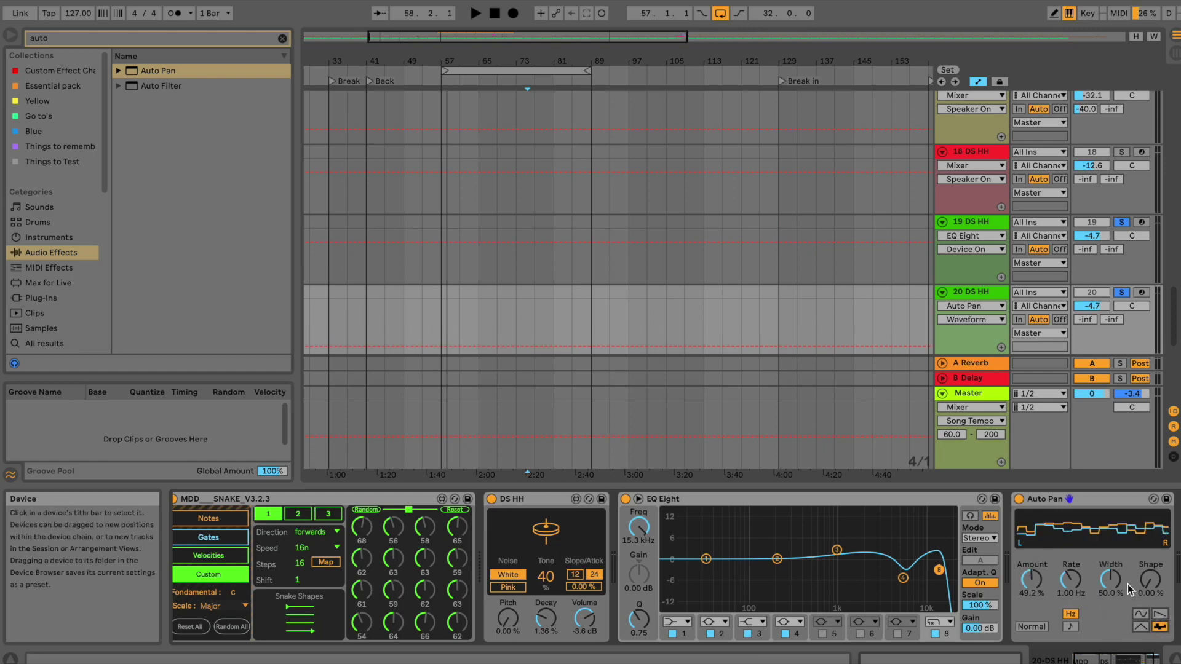
- During playback, set Auto Pan's width to 71.4 %, its rate to tempo-synced 3/8 and its amount to 70.6 %
key(space)
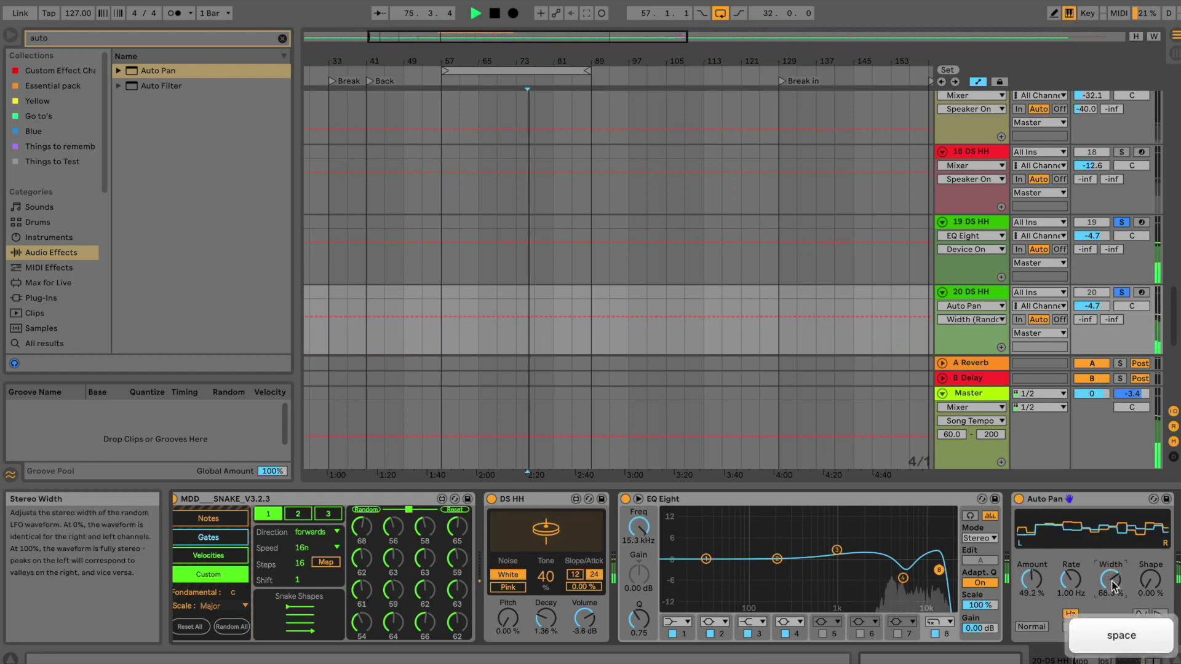
drag(1112, 582, 1111, 581)
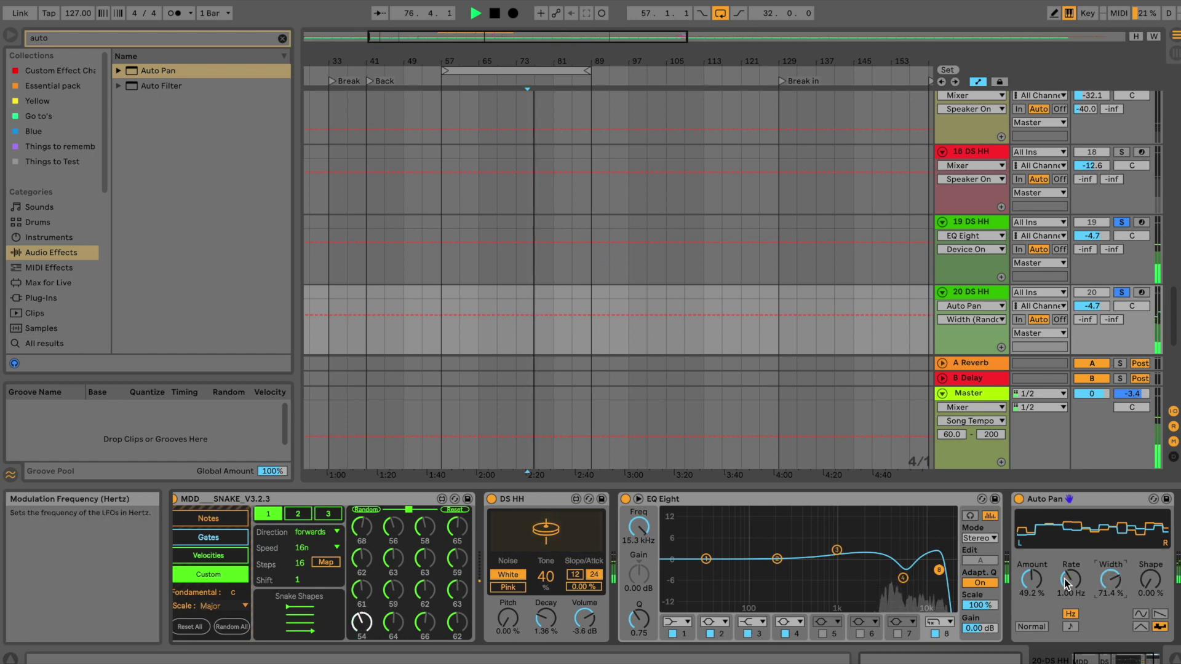
click(1071, 626)
drag(1071, 583, 1071, 581)
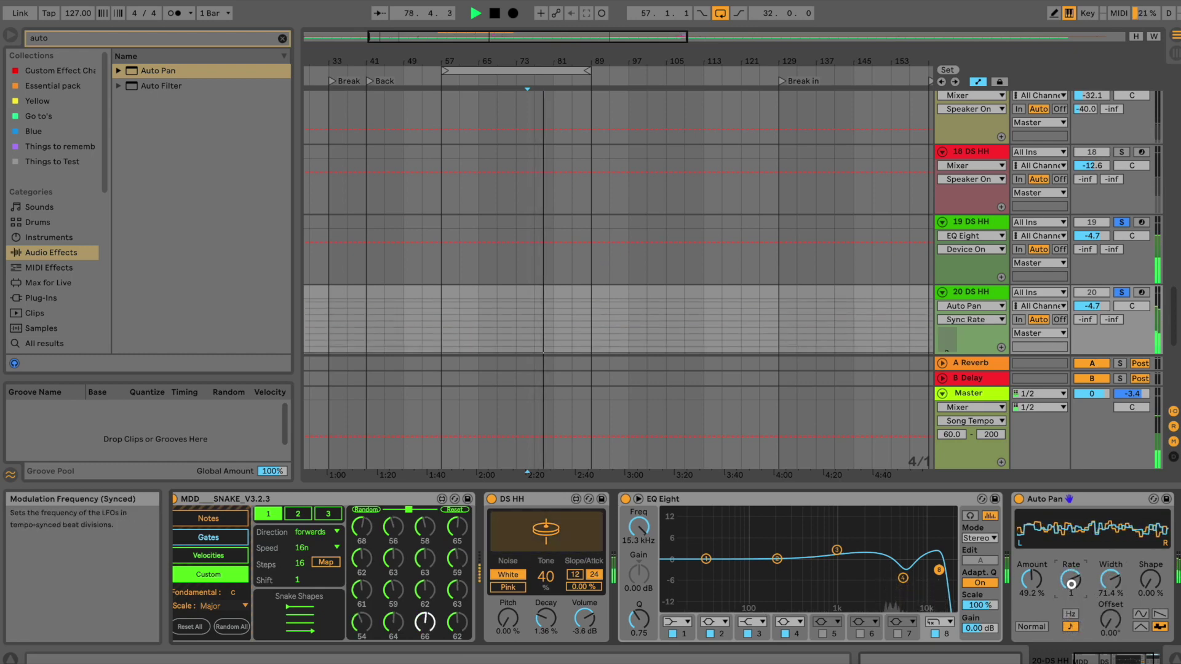
drag(1032, 583, 1032, 578)
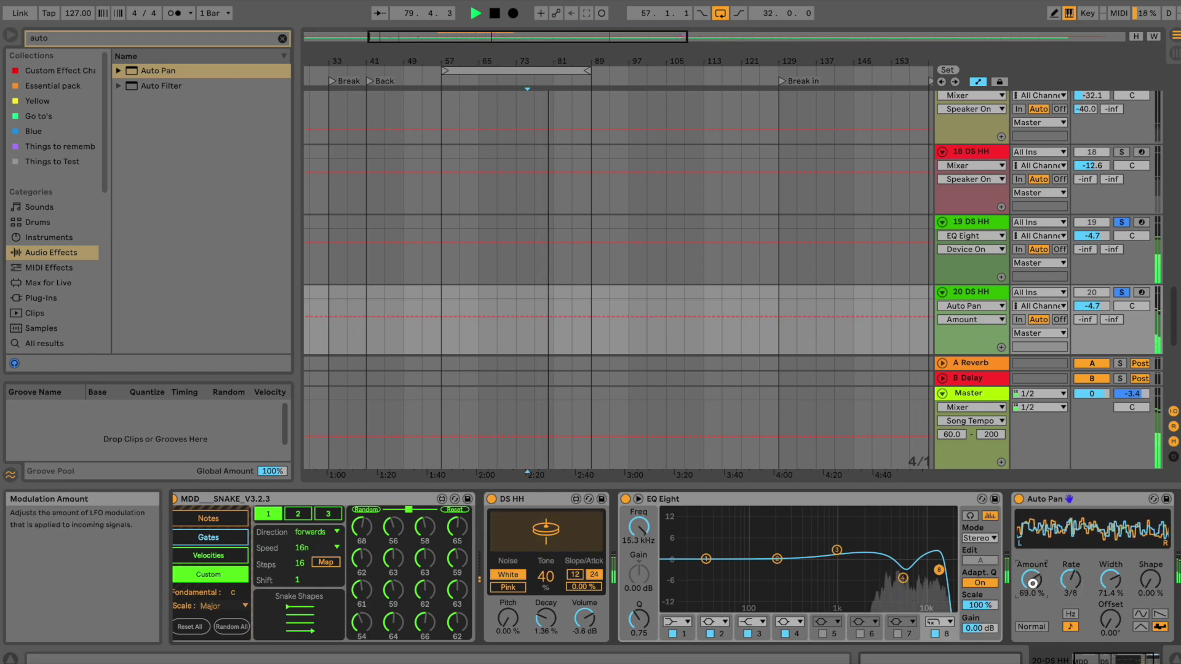
- Set DS HH's pitch to 61.4 % and decay to 3.39 %, and turn on gates 2, 5, 10 and 12 in MDD SNAKE
click(504, 618)
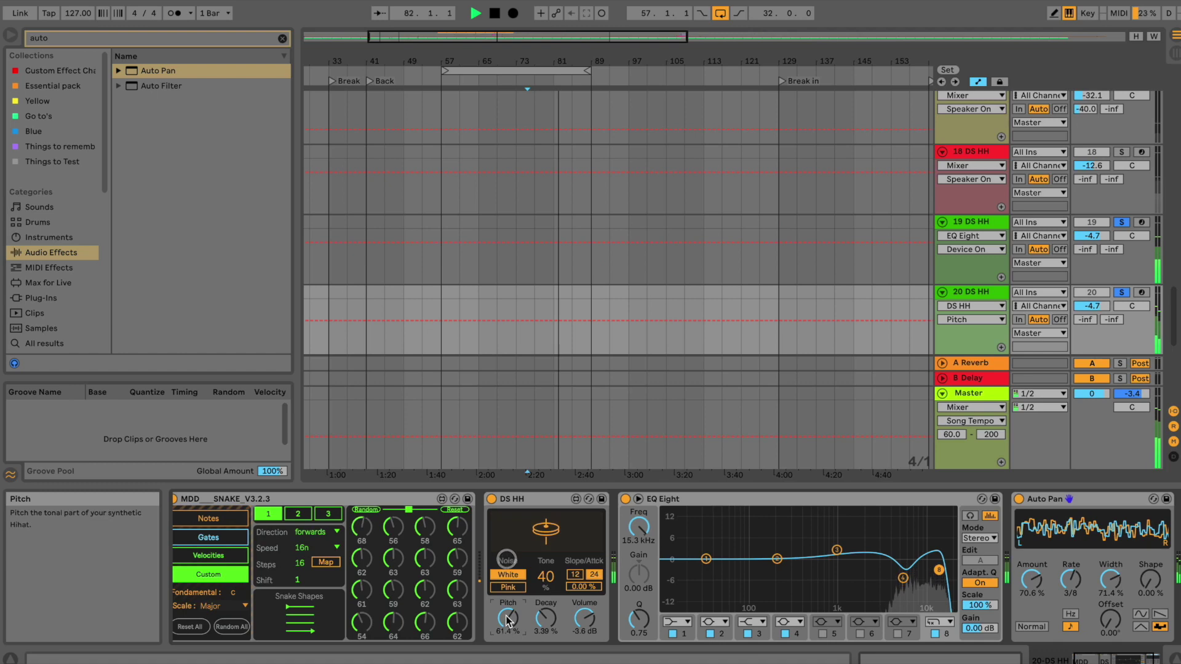
click(209, 537)
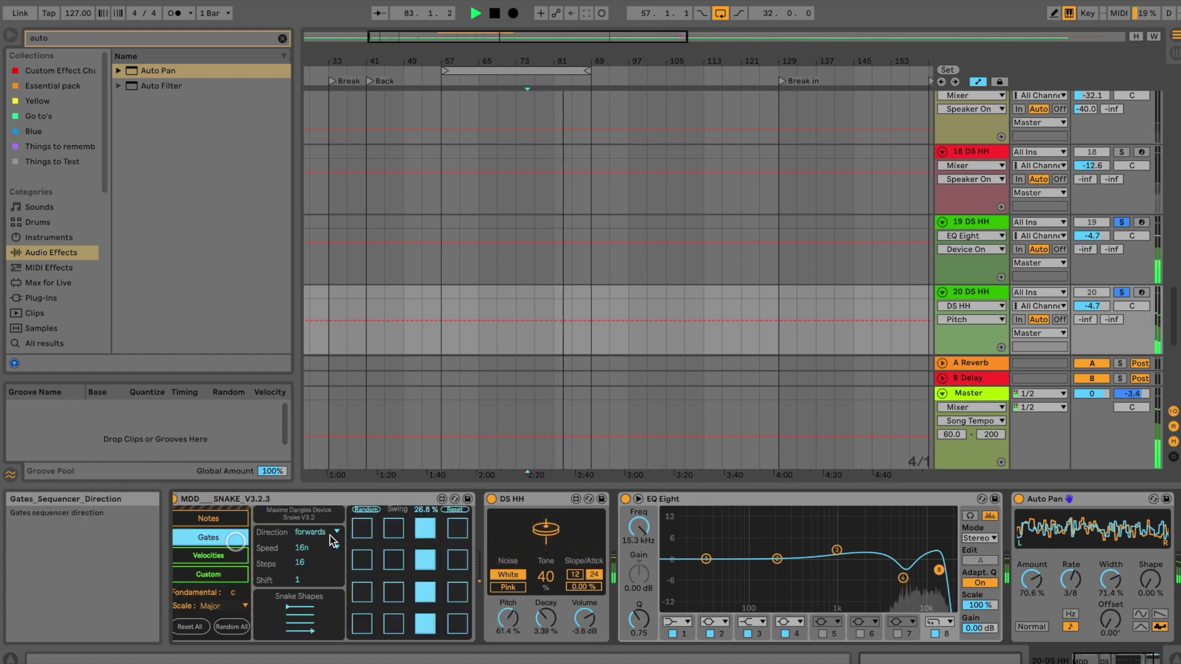
click(392, 531)
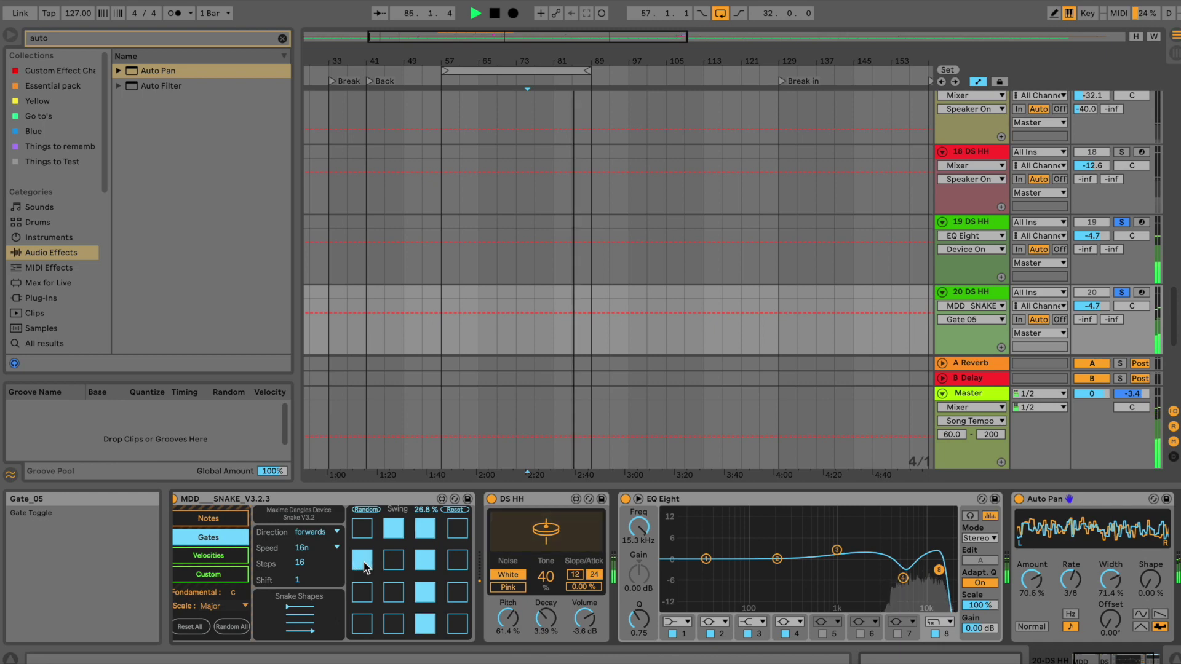
click(394, 593)
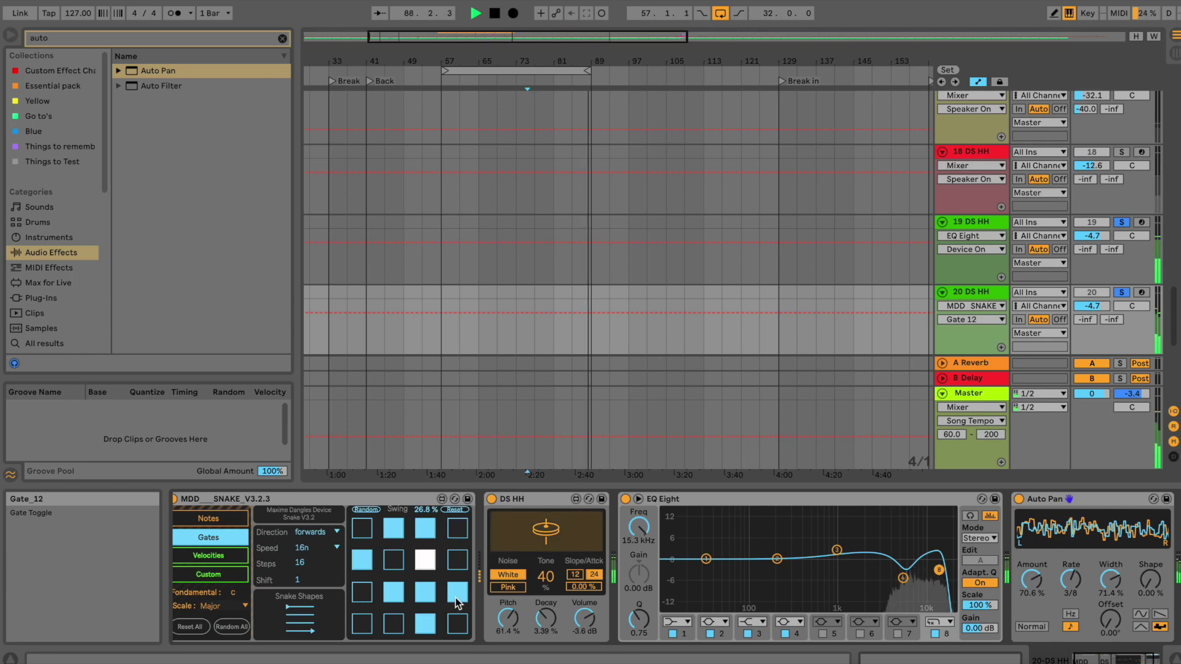
- Set Auto Pan's amount to 75.4 % and DS HH's decay to 15.1 % on the duplicated hi-hat track
click(1078, 659)
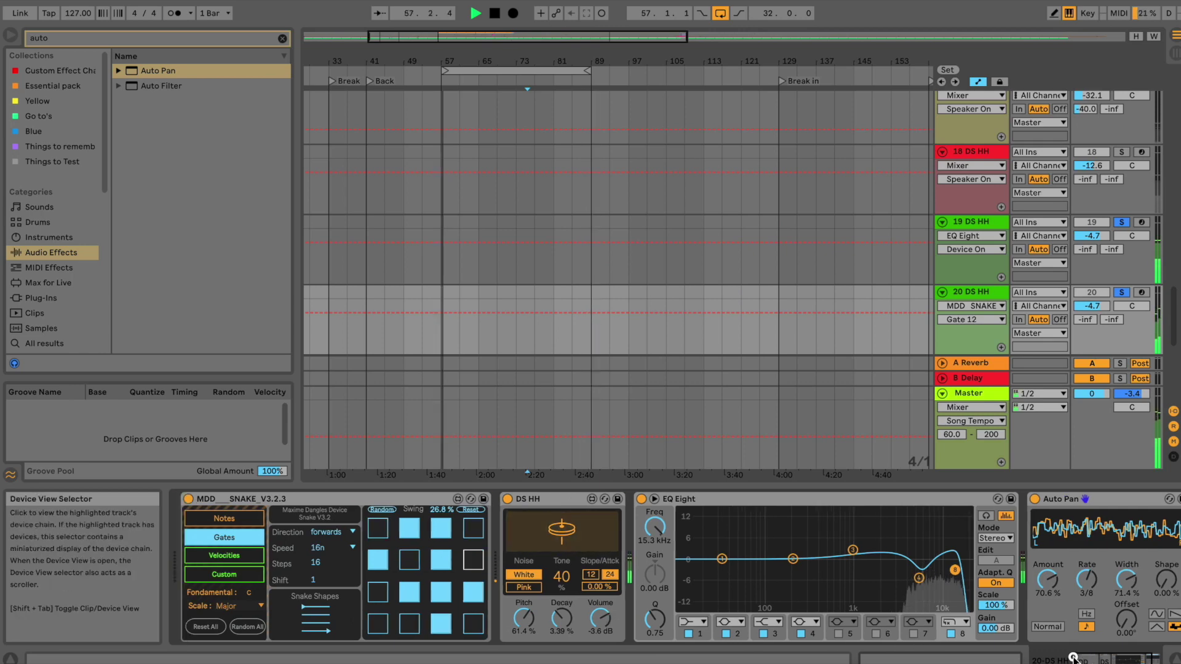
drag(1057, 586, 1055, 582)
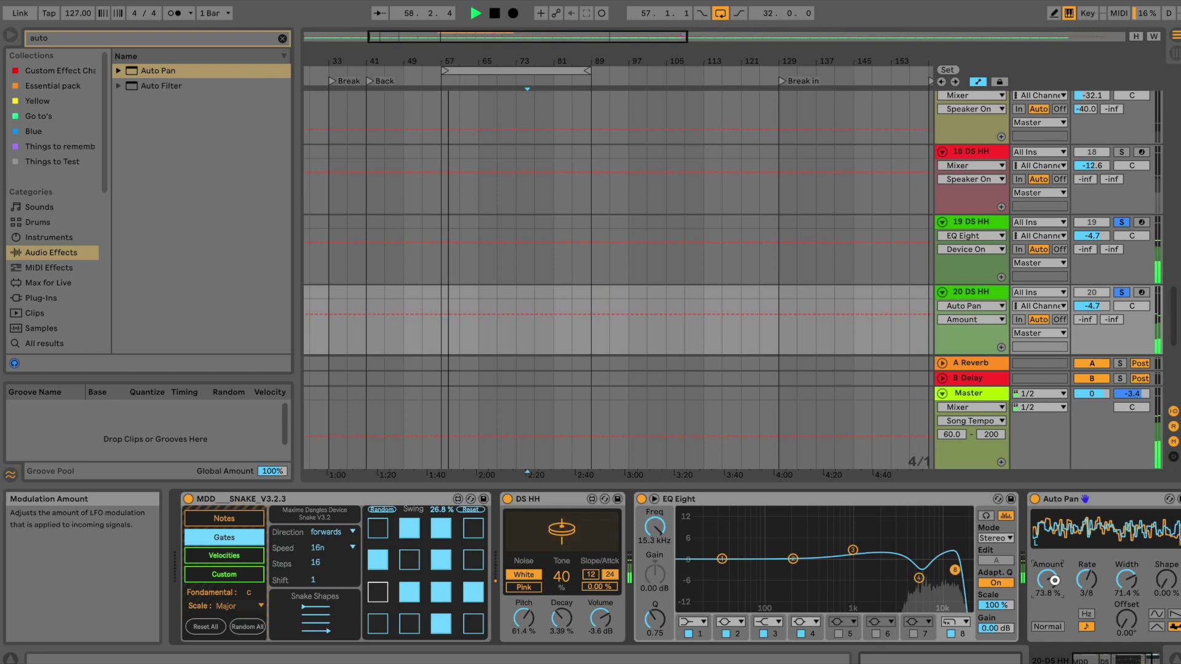
scroll(959, 591, right, 1)
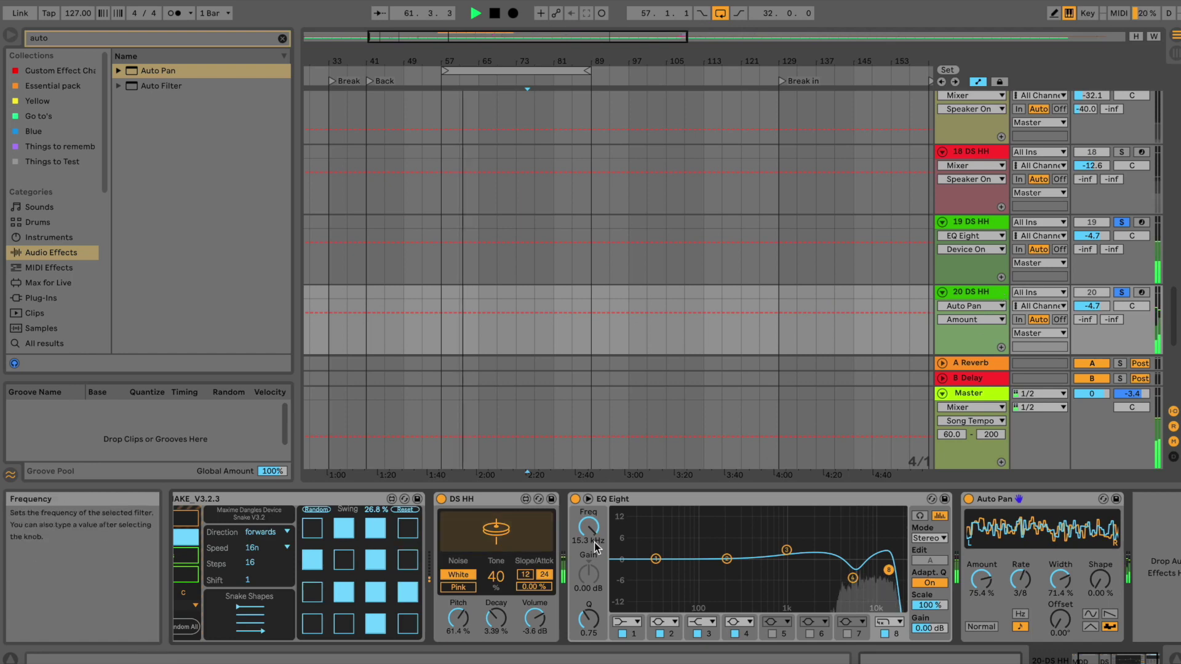
drag(495, 616, 494, 607)
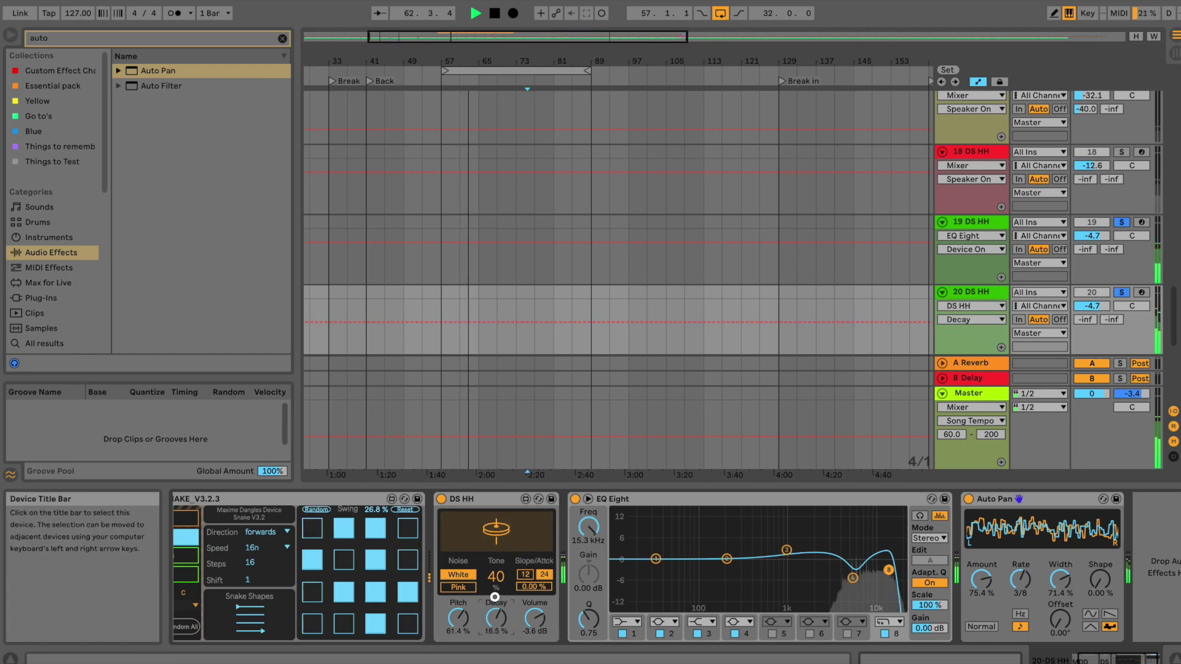
drag(494, 597, 495, 600)
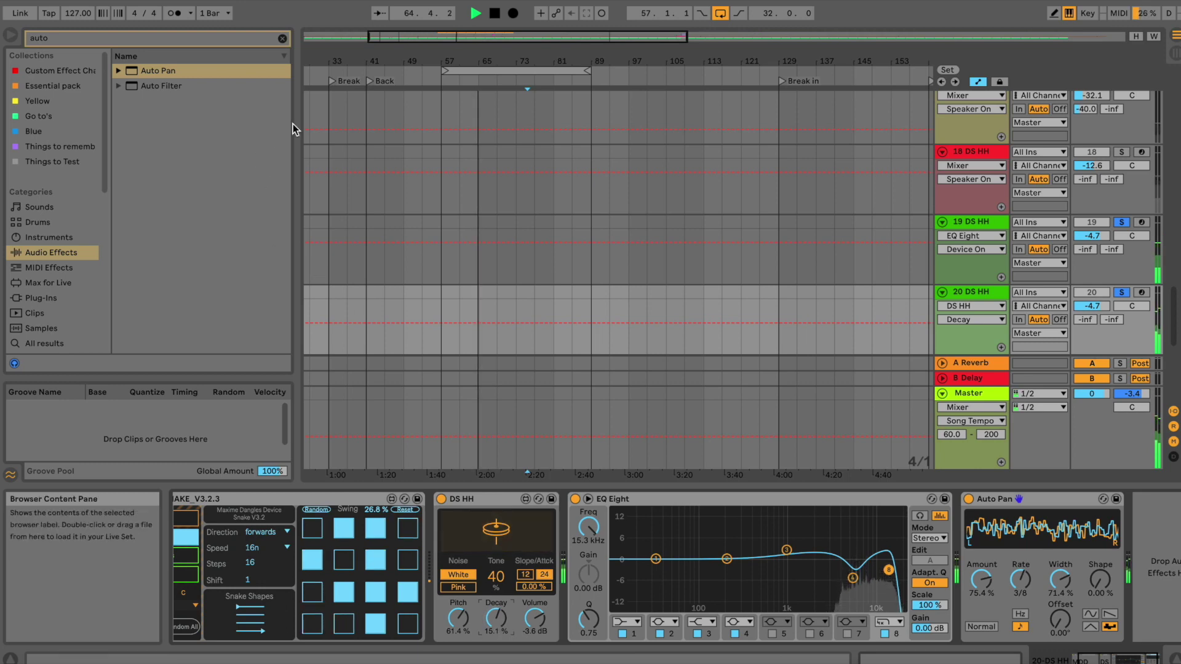
- Find Gate in the audio effects, insert it between EQ Eight and Auto Pan, and enable its sidechain
click(283, 39)
text(gate)
drag(150, 86, 977, 526)
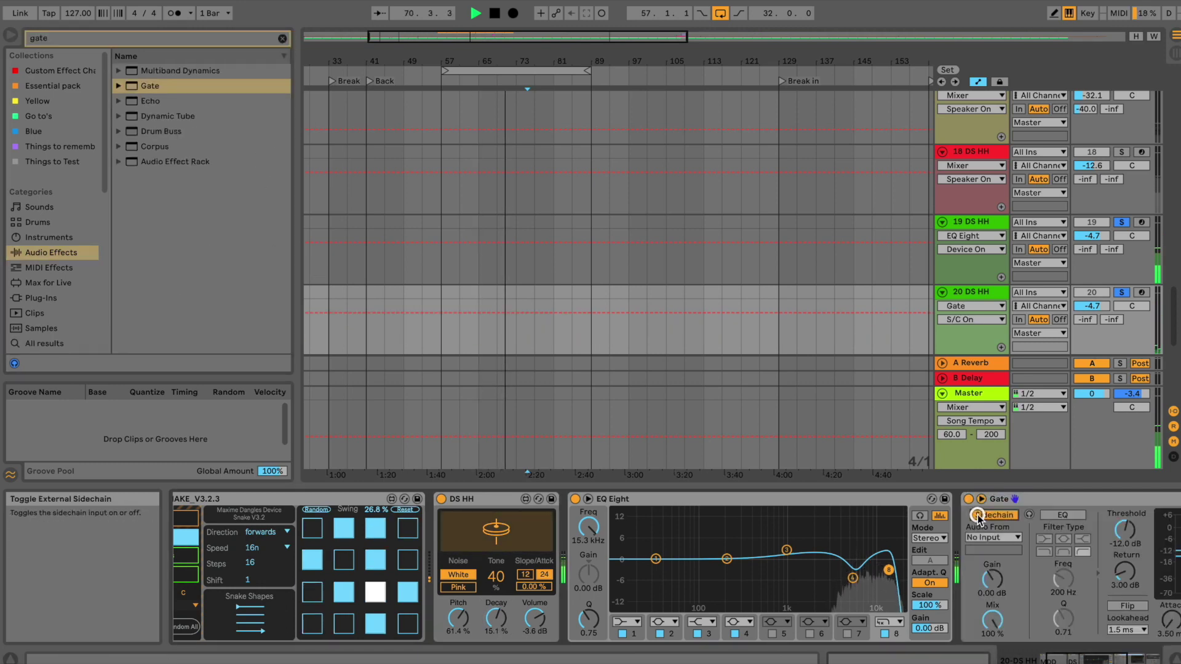
- Set the Gate's sidechain audio source to the 19-DS HH track and bring the whole Gate into view
click(992, 538)
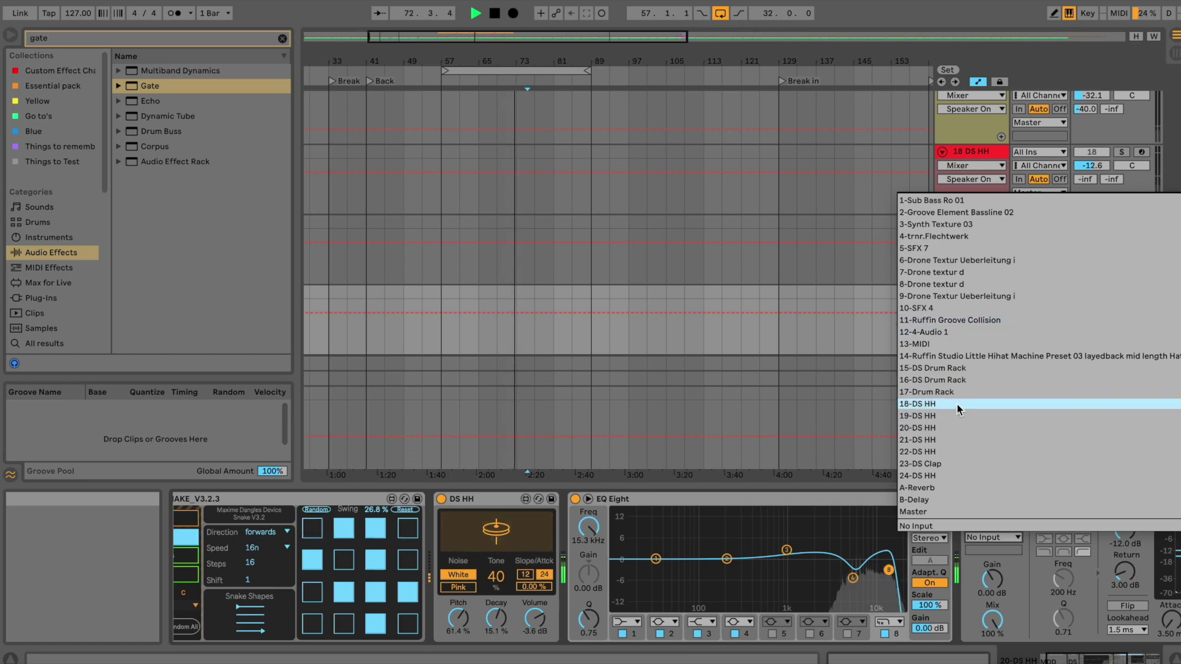
click(841, 323)
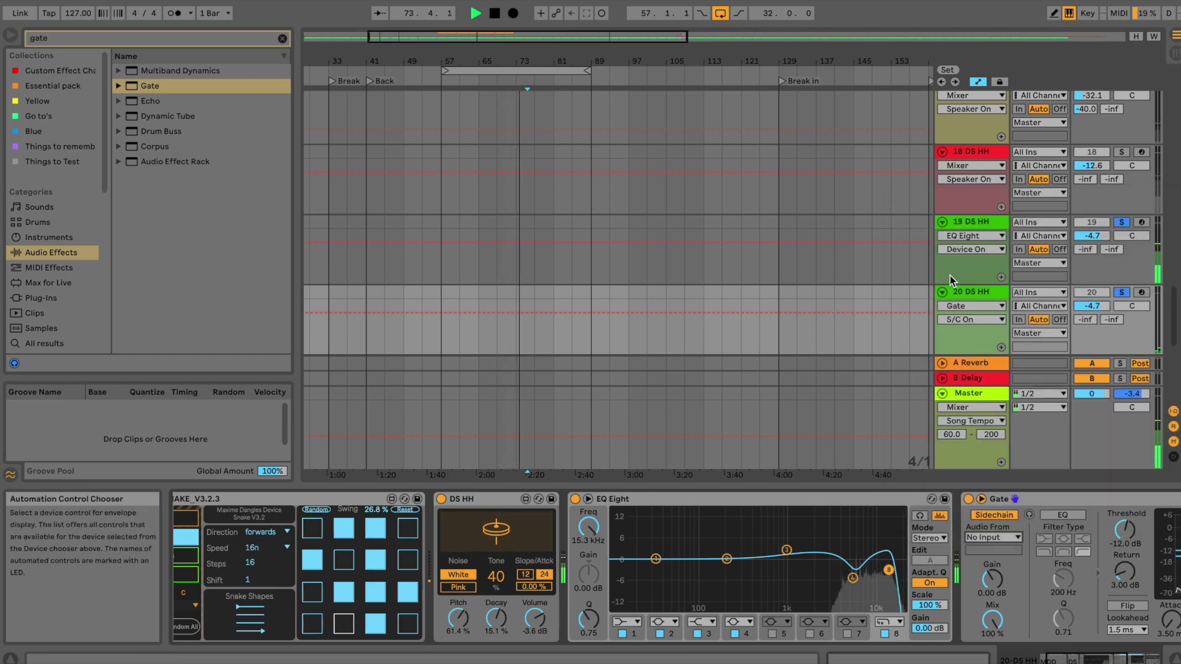
click(988, 537)
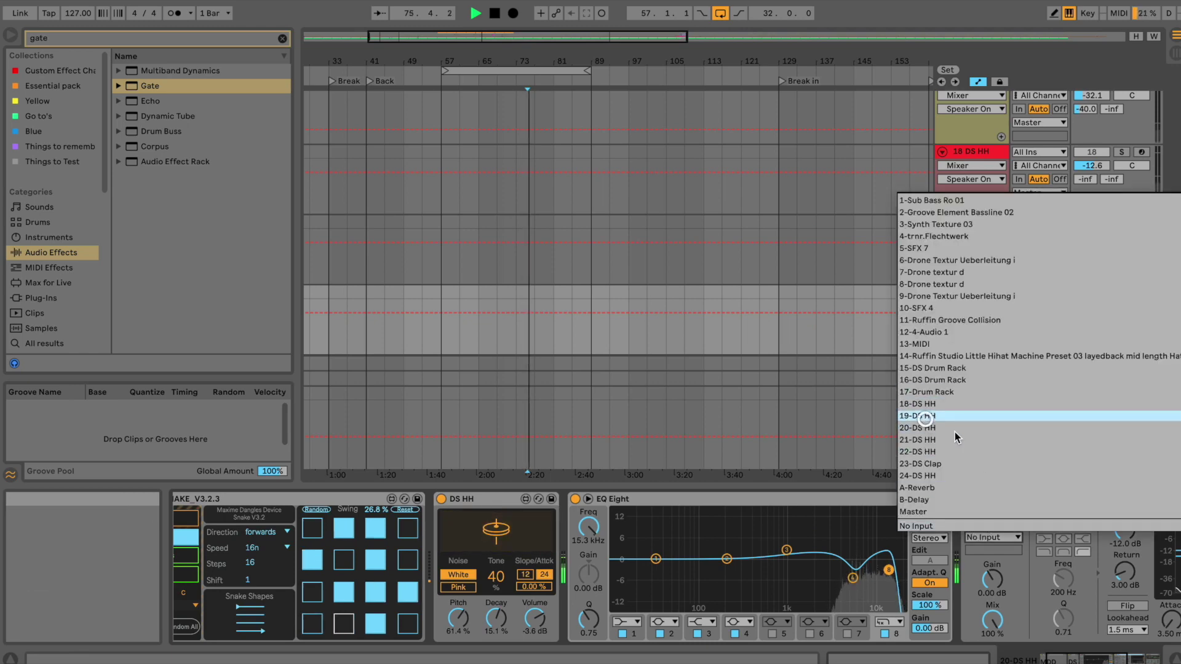
click(923, 416)
click(1093, 658)
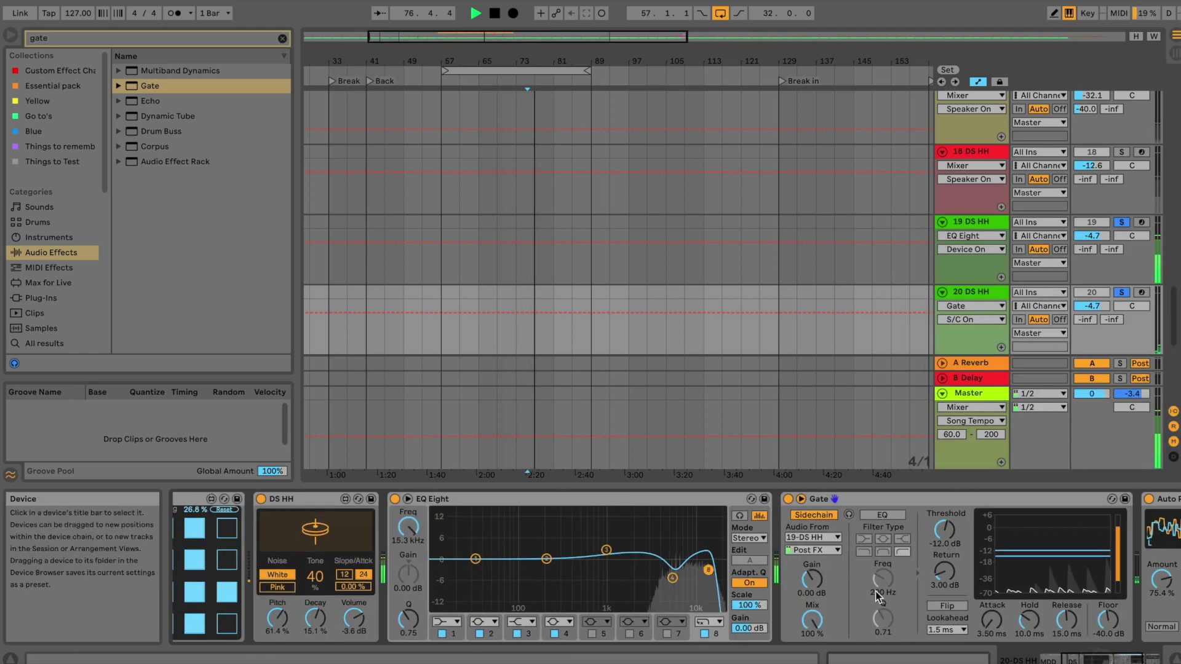
- Set the Gate's attack to 32.2 ms, release to 36.2 ms and threshold to -37.6 dB while auditioning the loop
mouse_move(946, 526)
mouse_down()
mouse_move(946, 563)
mouse_move(946, 513)
mouse_up()
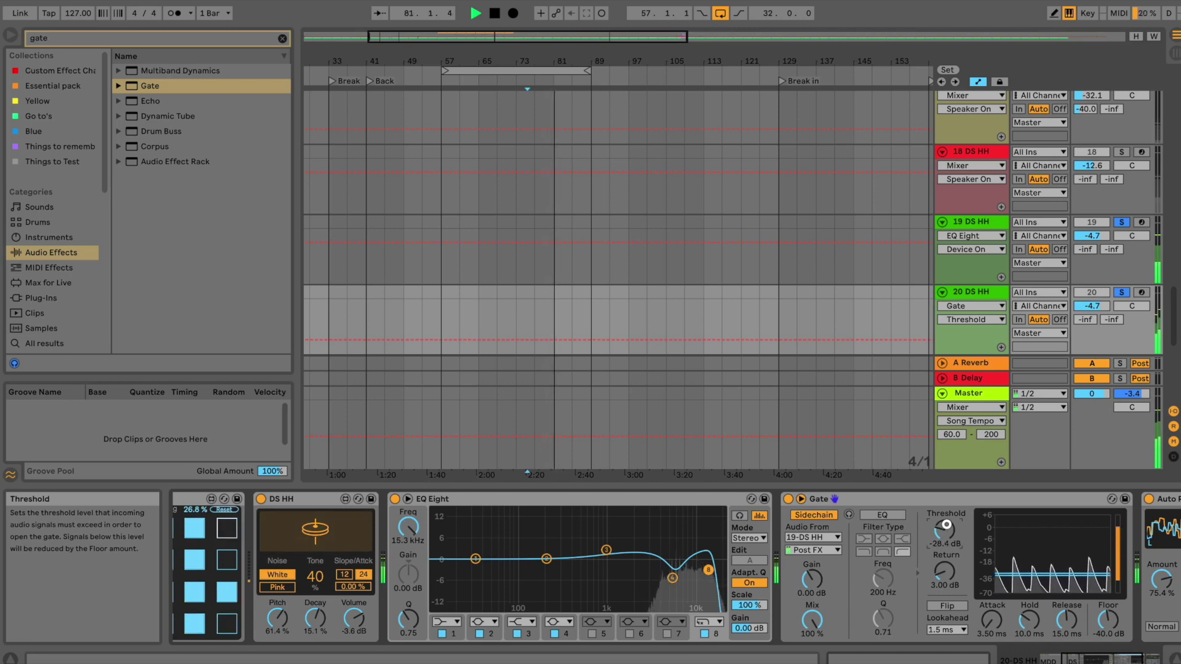
drag(1000, 620, 1065, 618)
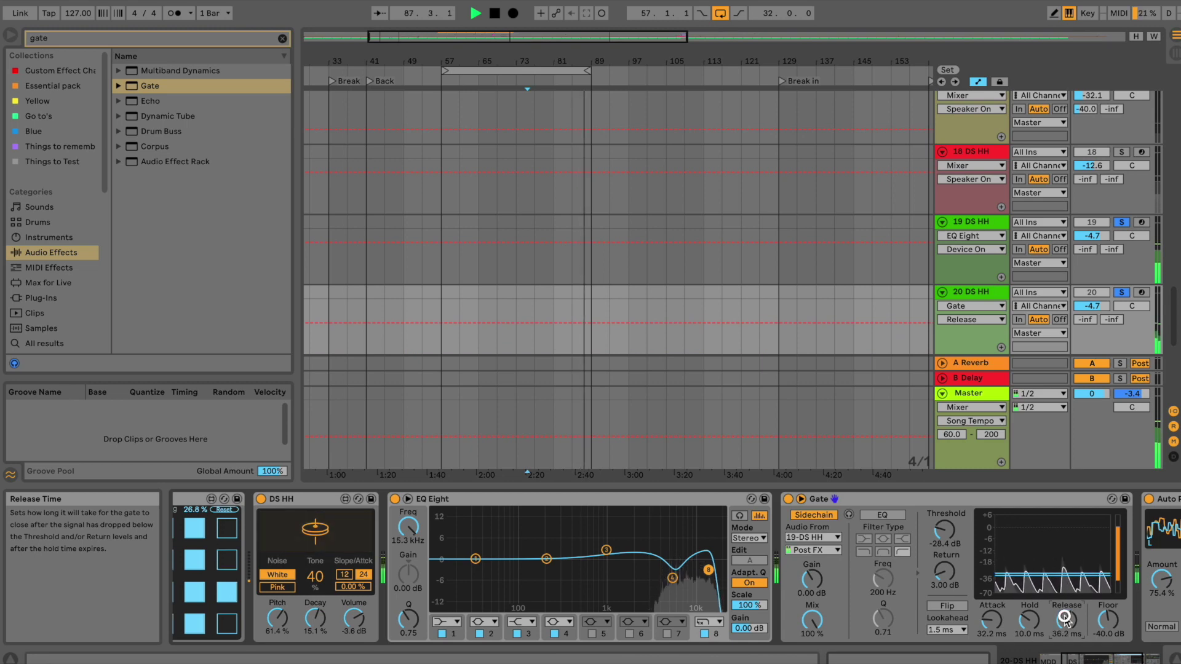
scroll(677, 566, right, 3)
key(space)
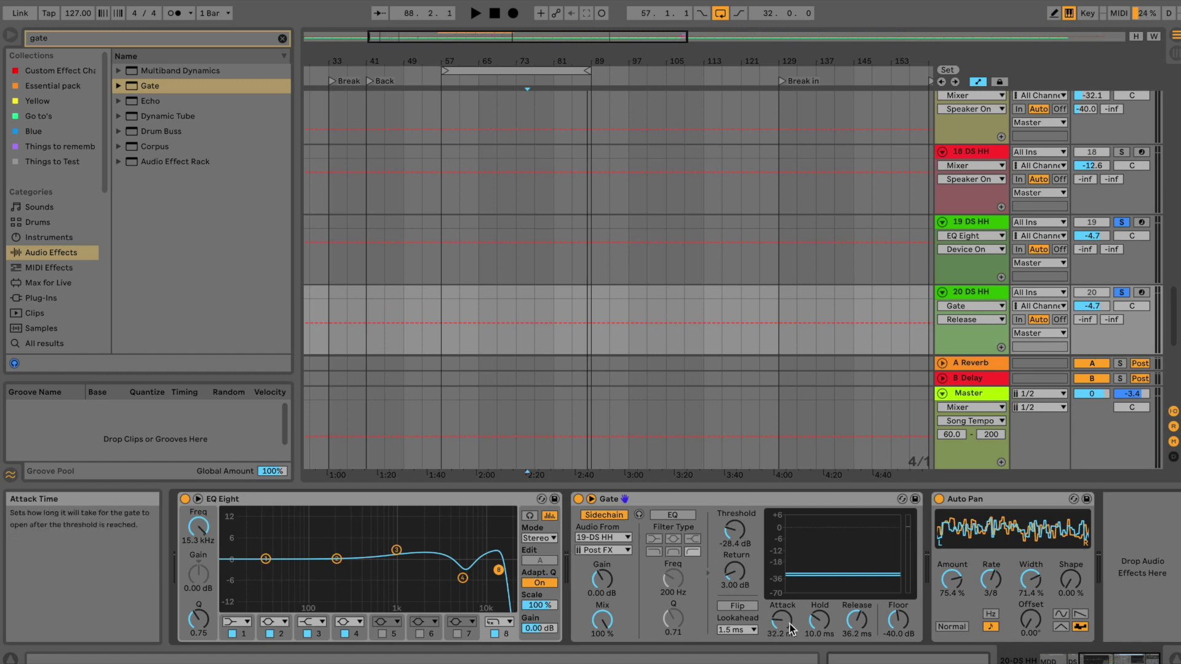
key(space)
mouse_move(734, 534)
mouse_down()
mouse_move(733, 510)
mouse_move(733, 564)
mouse_move(733, 537)
mouse_up()
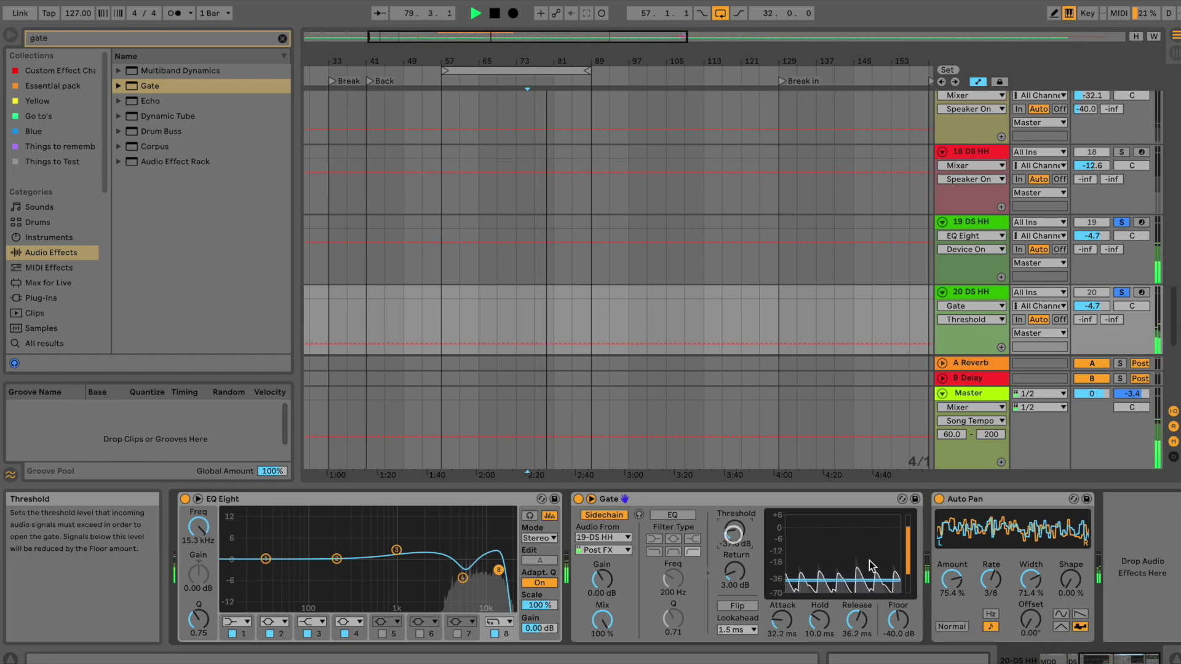
- Set Auto Pan's amount to 87.3 %, and set DS HH's tone to 70 % and pitch to 73.2 %
drag(951, 580, 951, 570)
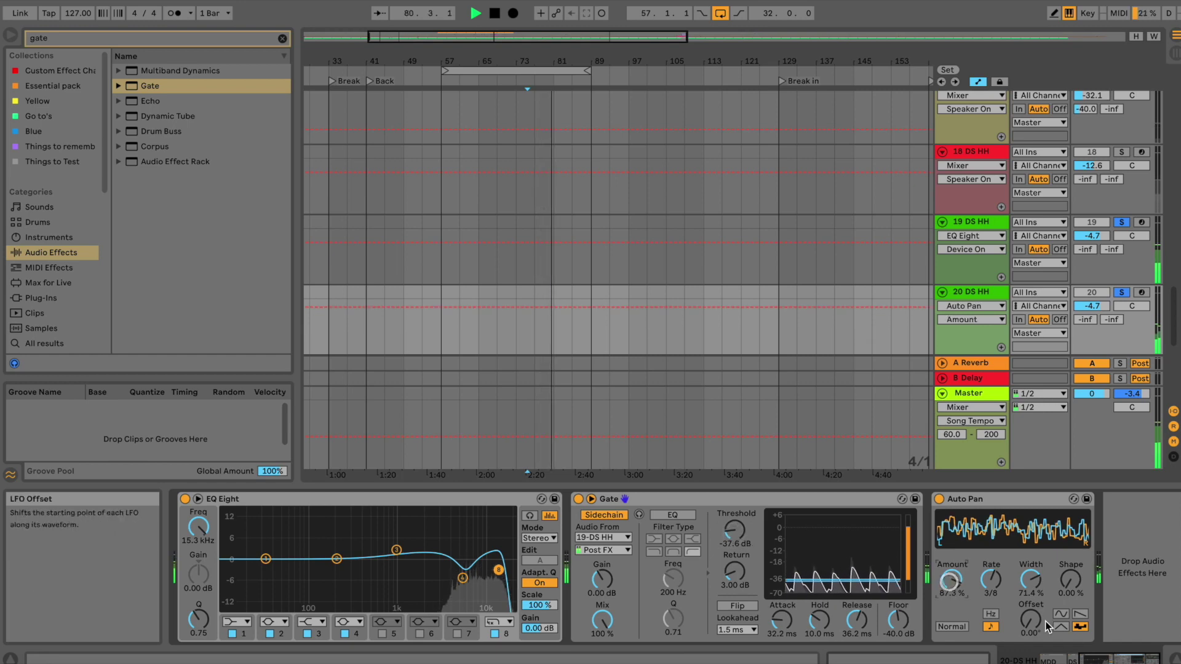
scroll(1065, 647, left, 5)
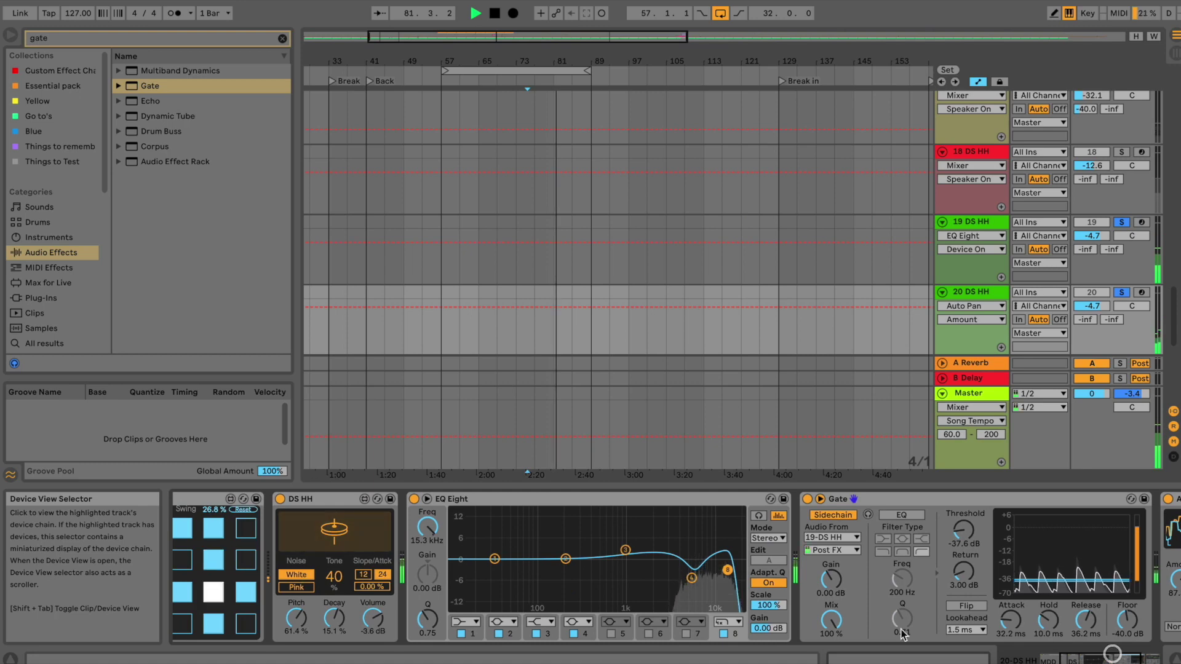
drag(334, 576, 327, 550)
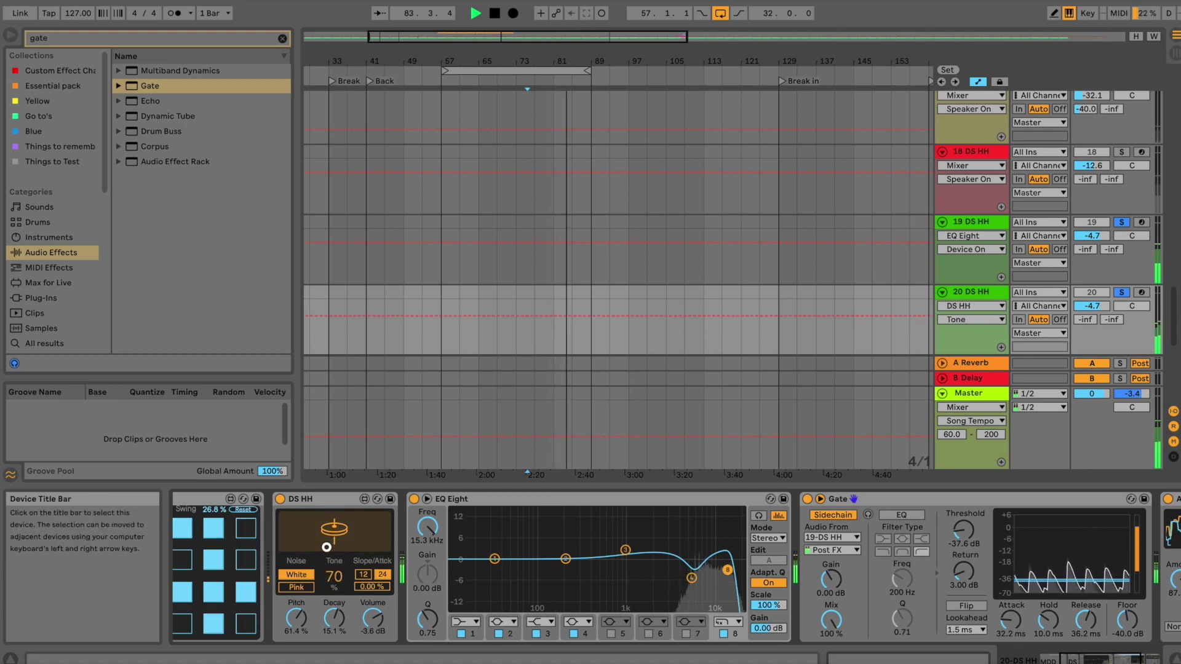
drag(302, 617, 302, 608)
scroll(302, 608, up, 2)
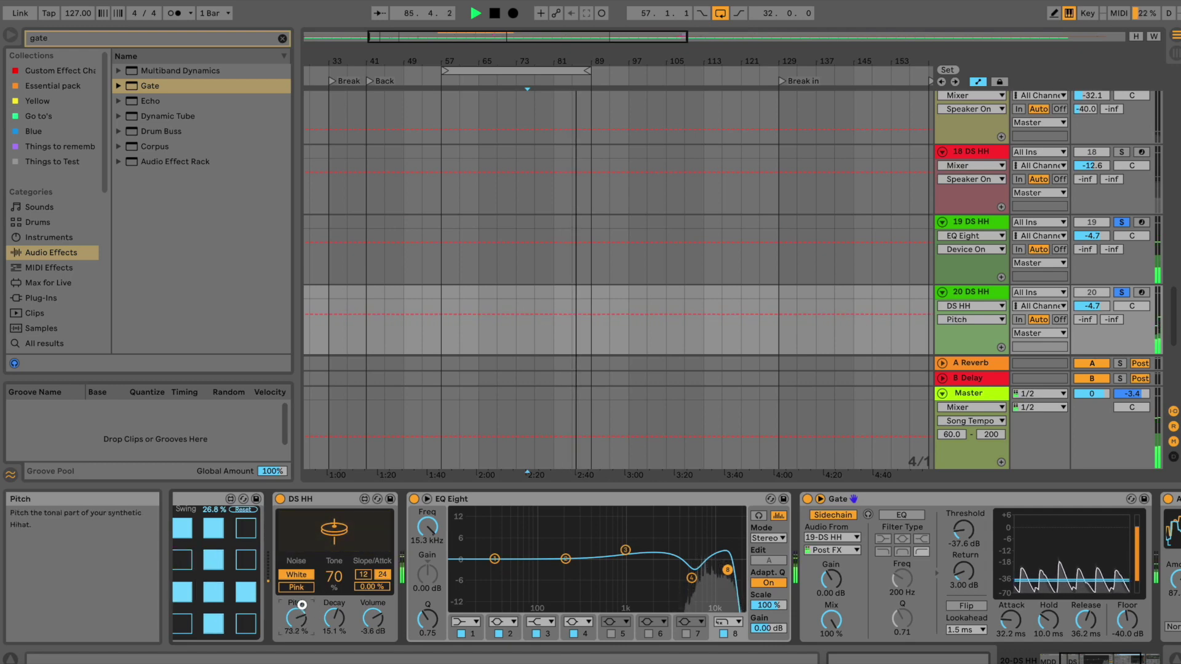
- Compare the sound with the Gate bypassed and active, and set its threshold to -32.7 dB
click(808, 499)
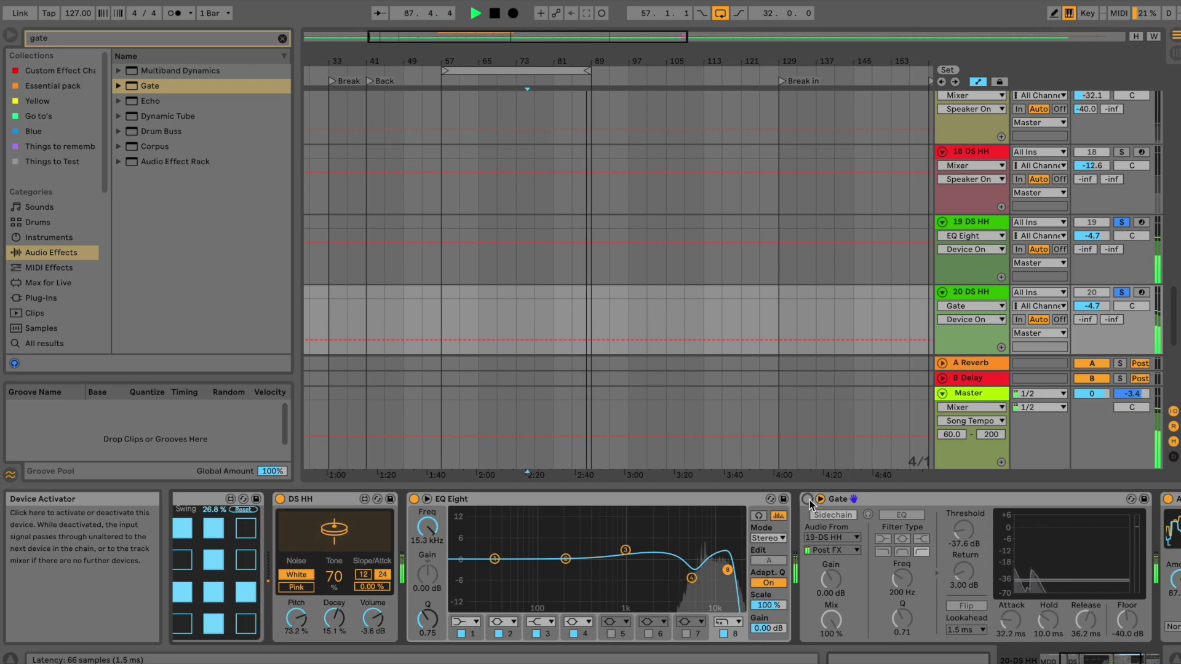
click(808, 499)
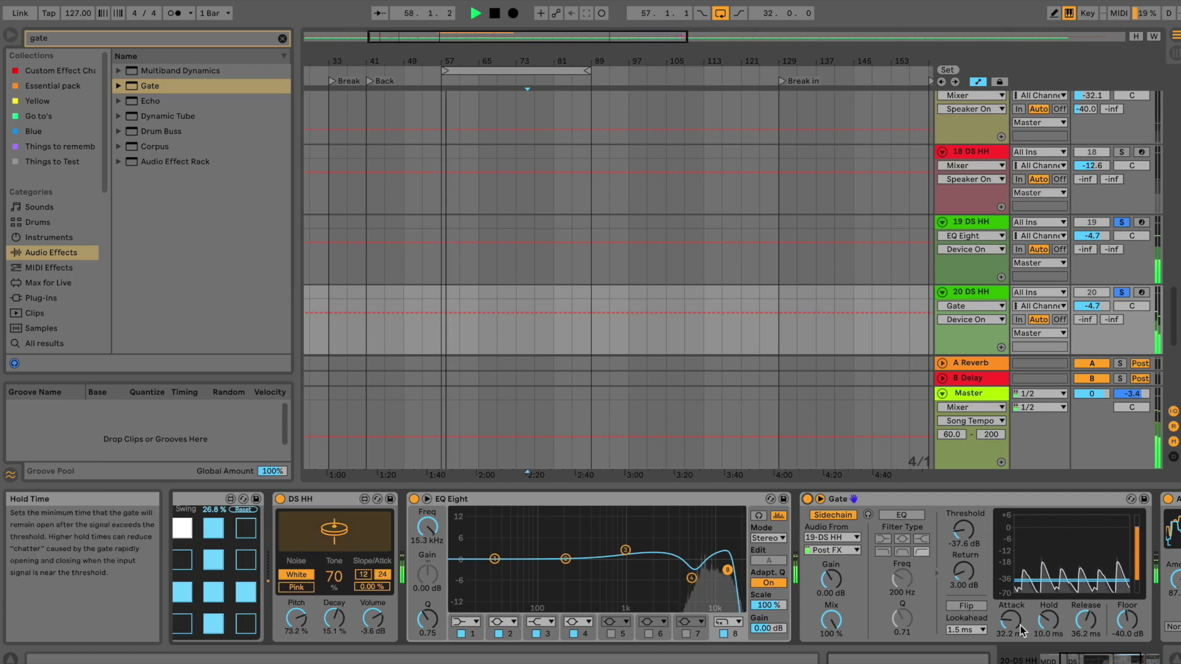
drag(972, 549, 969, 535)
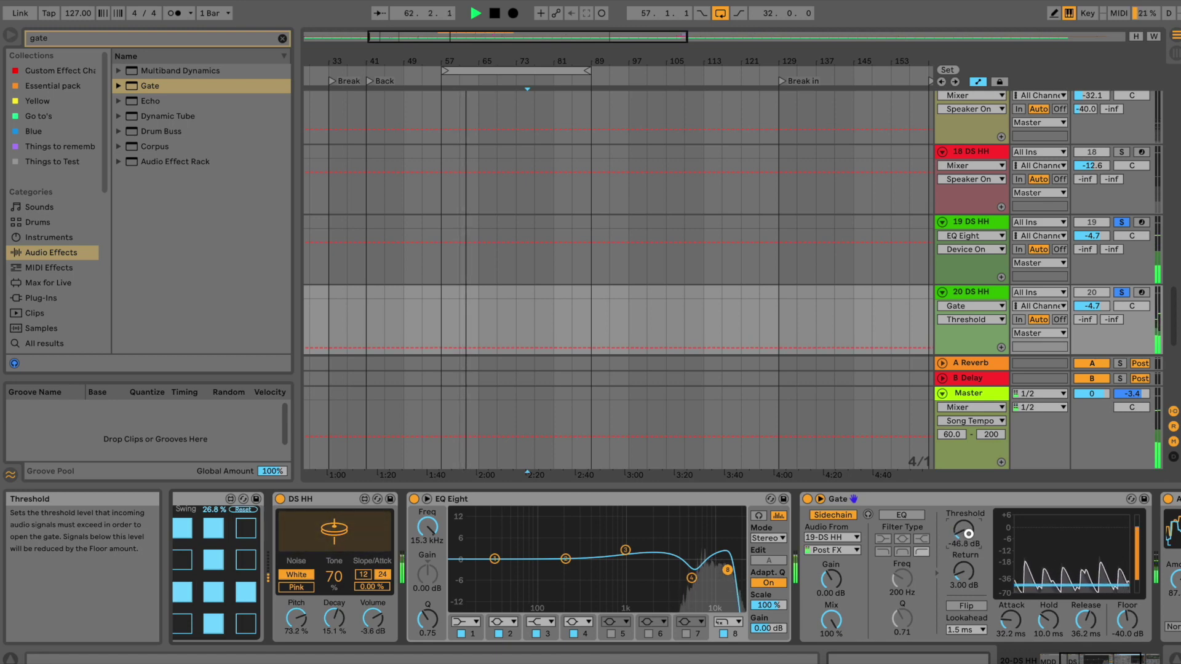
drag(969, 533, 969, 533)
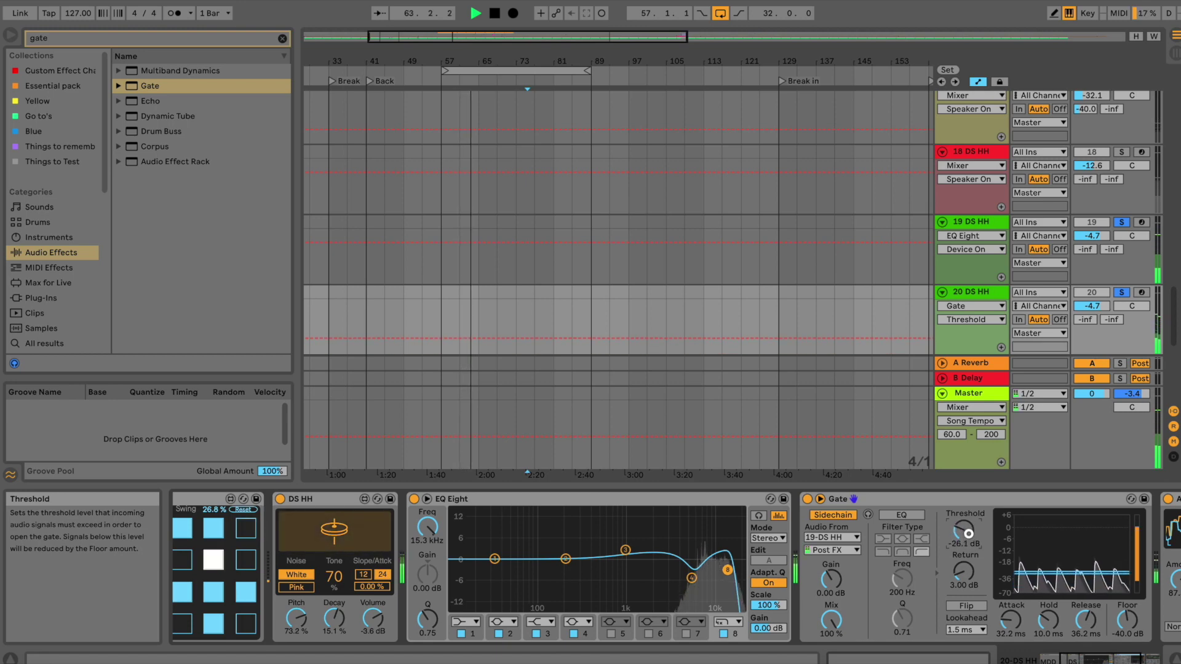
drag(968, 533, 968, 534)
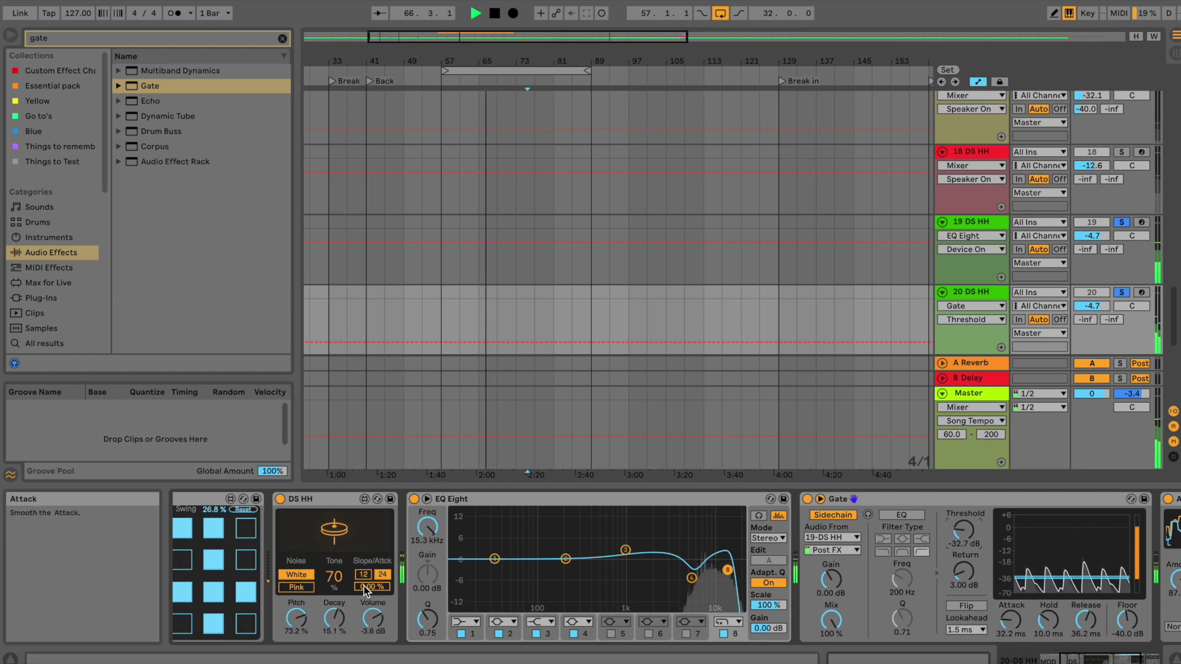
- Try DS HH's filter slope options, and set its decay to 12.5 % and pitch to 63.8 %
mouse_move(373, 586)
mouse_down()
mouse_move(360, 565)
mouse_move(363, 585)
mouse_up()
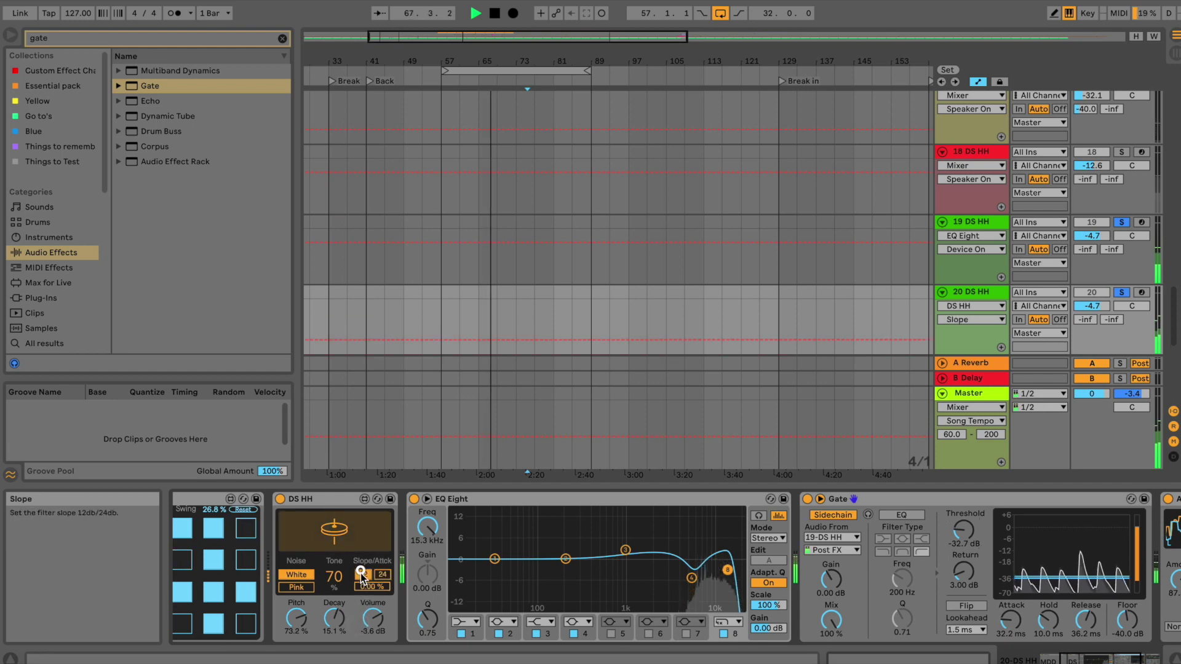
click(366, 577)
mouse_move(331, 629)
mouse_down()
mouse_move(331, 608)
mouse_move(331, 622)
mouse_up()
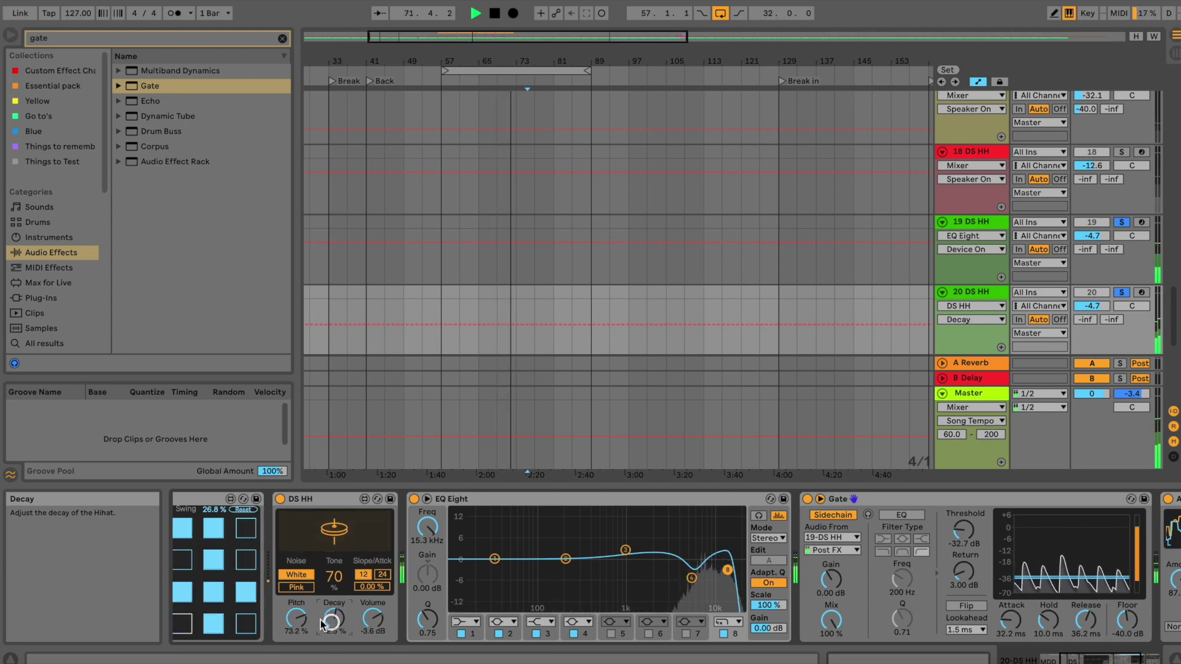
click(291, 631)
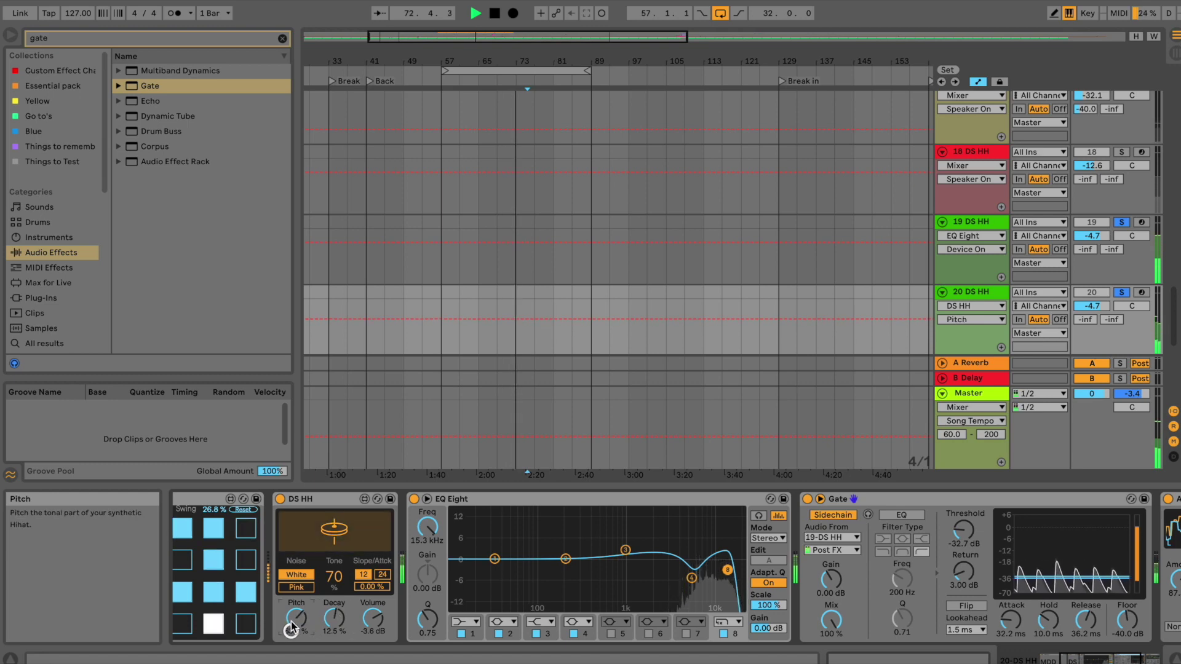
- Randomize the step notes and velocities in MDD SNAKE, widening the velocity randomization range
click(1058, 657)
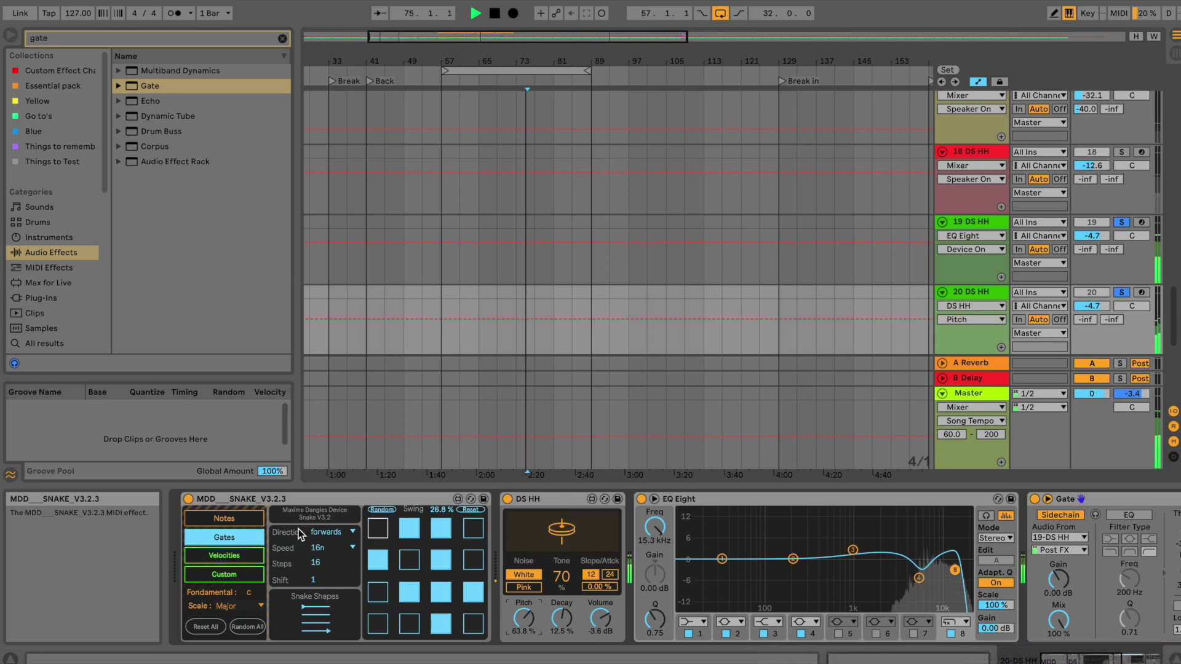
click(232, 520)
click(383, 510)
click(234, 554)
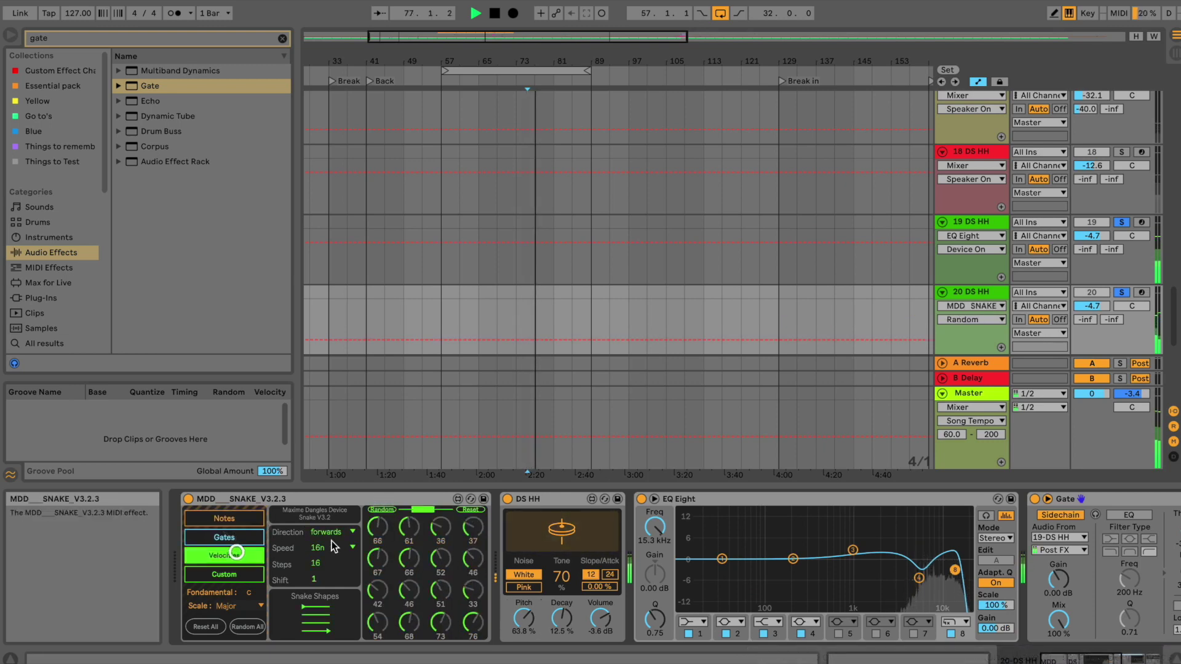
drag(400, 513, 426, 518)
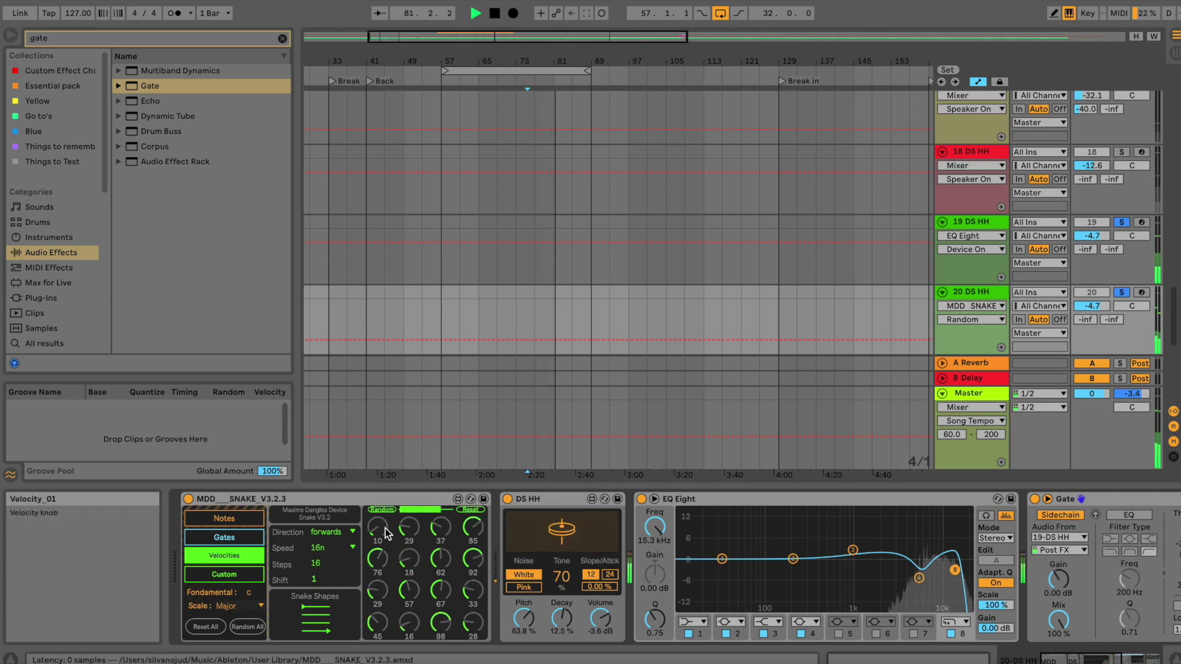
- Turn on gate 13 in MDD SNAKE and stop playback
click(233, 536)
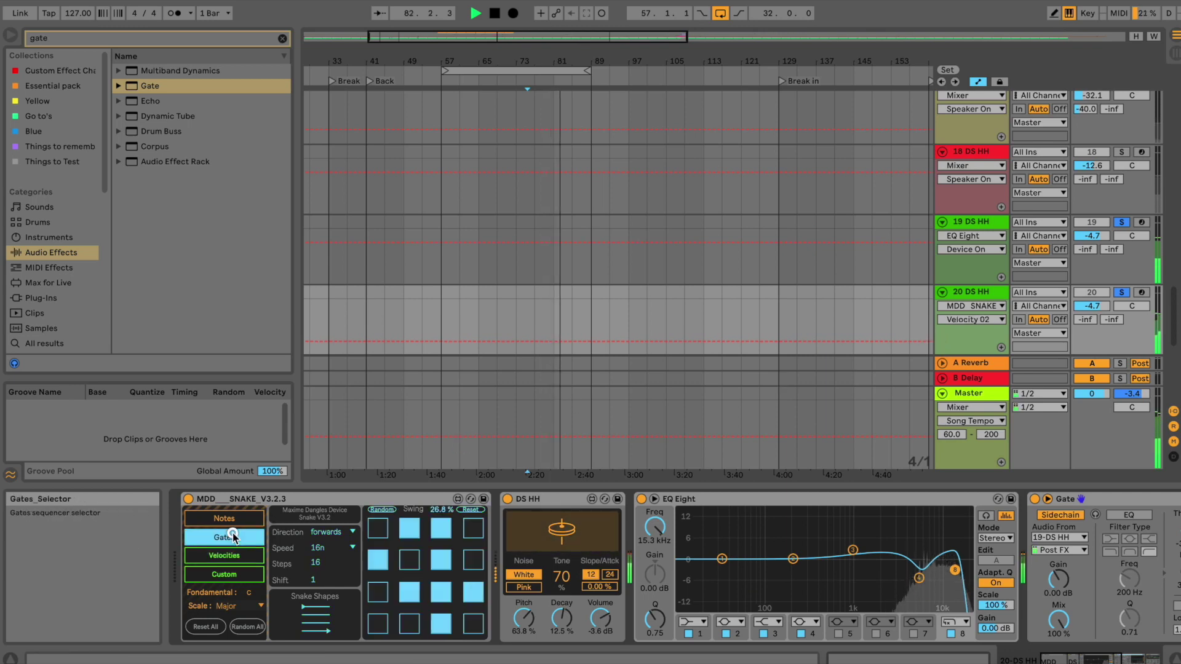
click(378, 622)
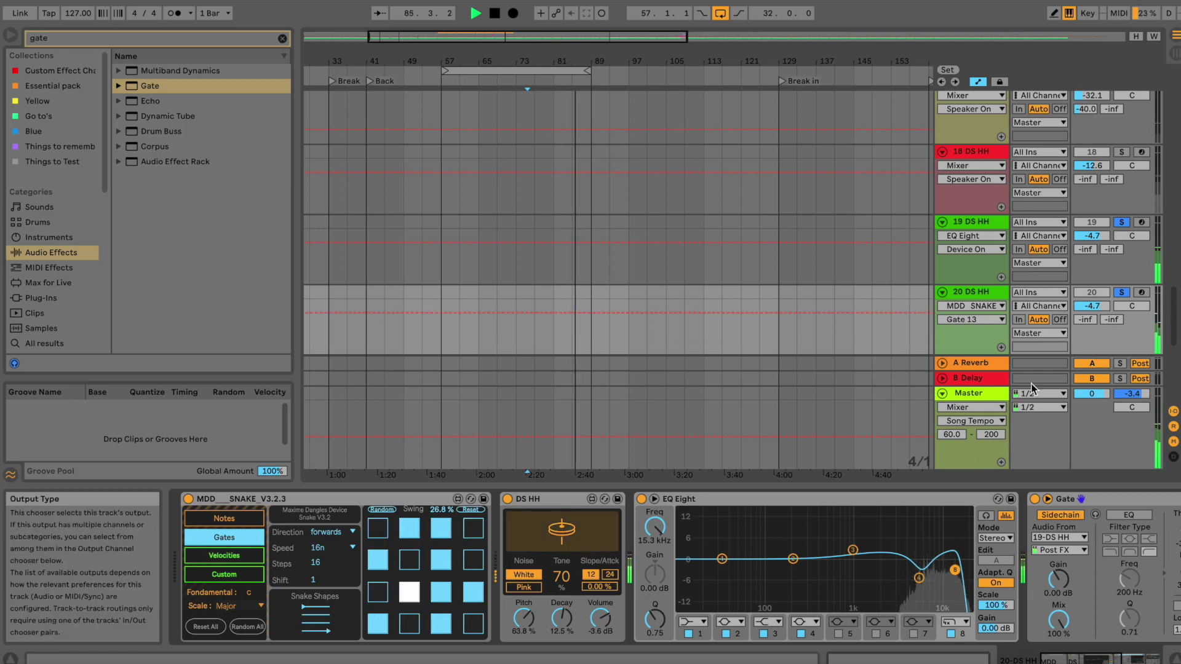
scroll(1033, 369, down, 2)
key(space)
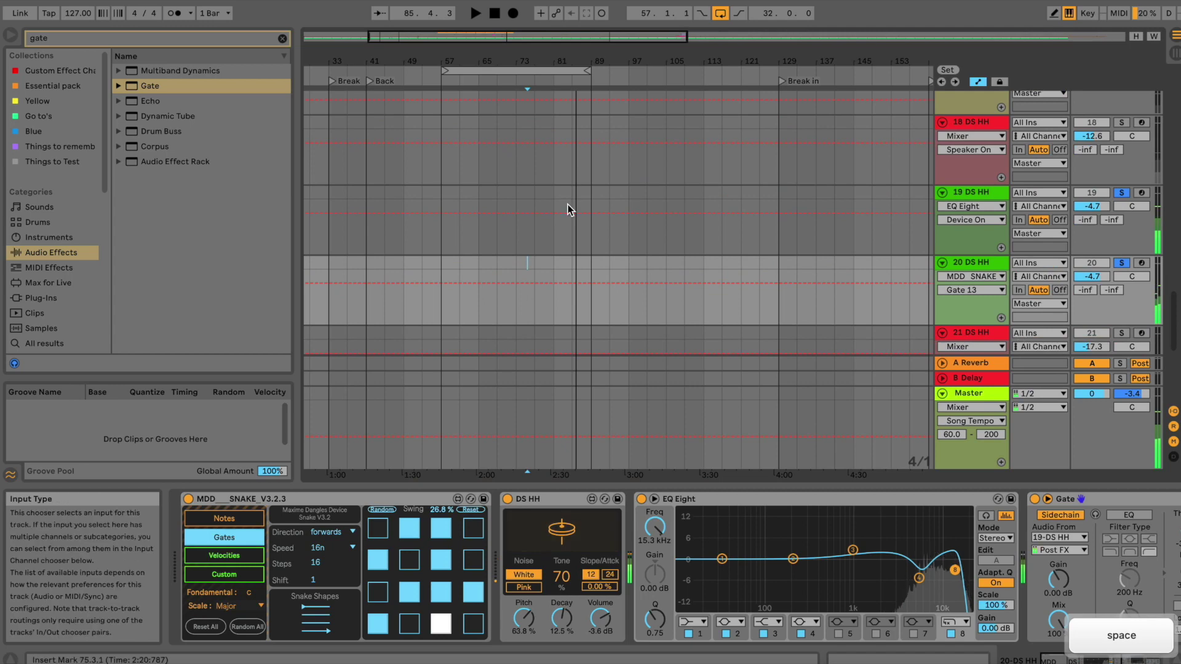
- Insert Grain Delay after EQ Eight on the 19 DS HH track and set its frequency to 9.04 Hz, feedback to 61 % and time to 13.9 ms
click(282, 39)
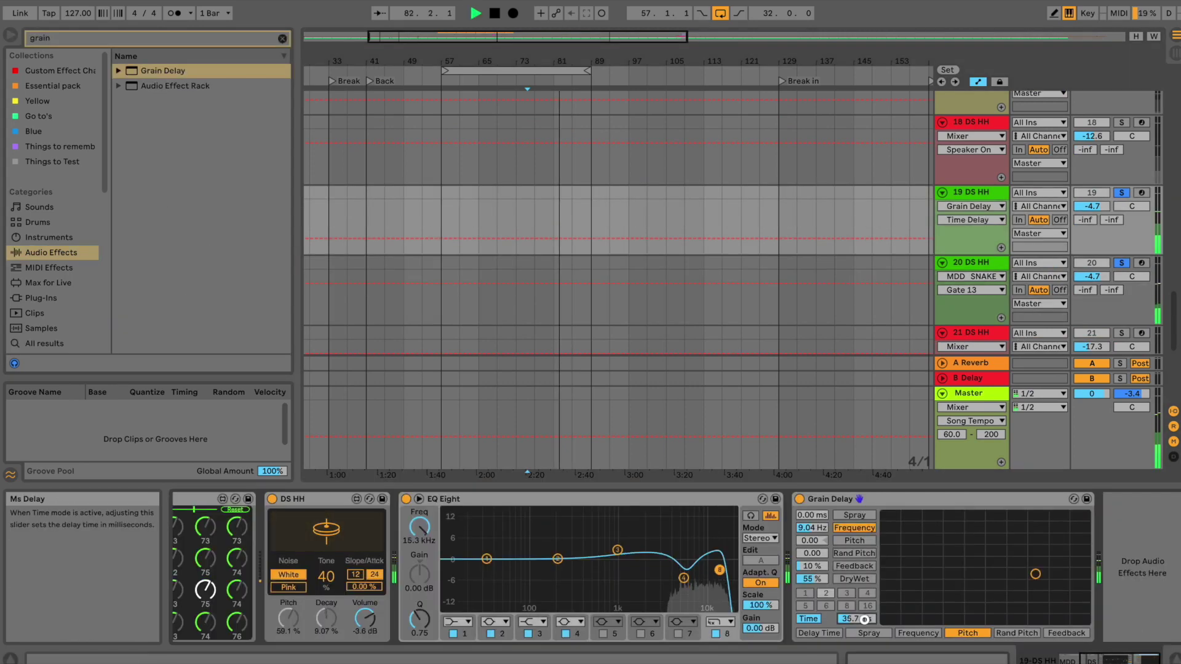
scroll(864, 619, up, 10)
scroll(864, 619, up, 1)
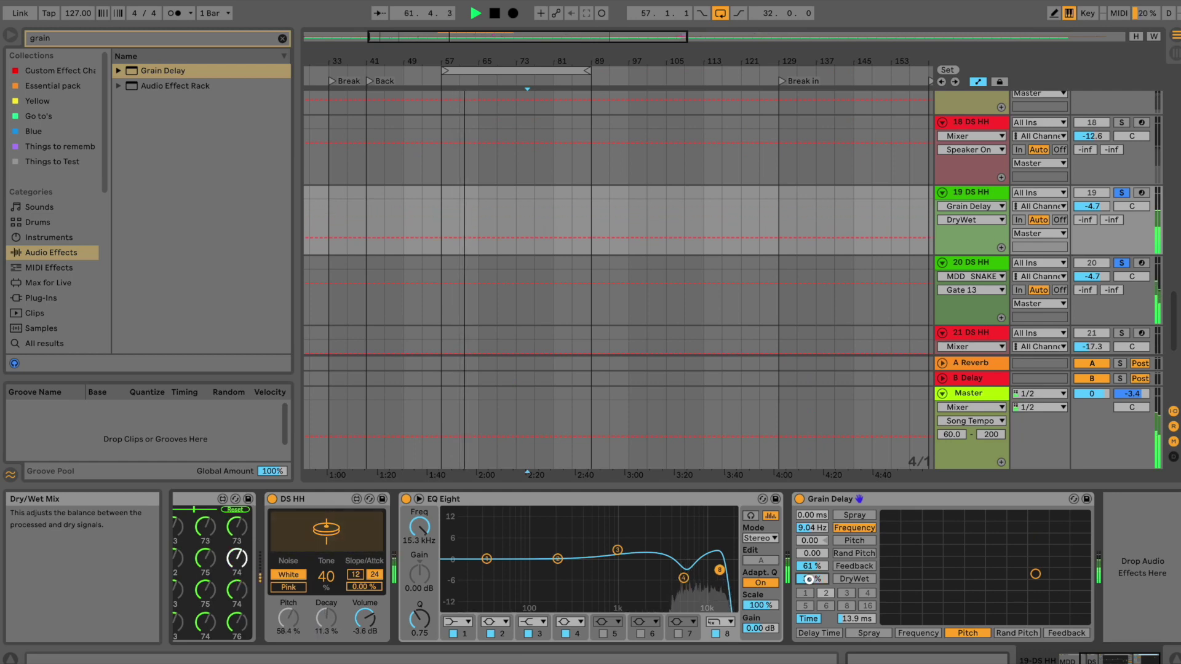
- Compare the hi-hat with Grain Delay off and on, set its dry/wet to 23 %, and stop playback
click(799, 499)
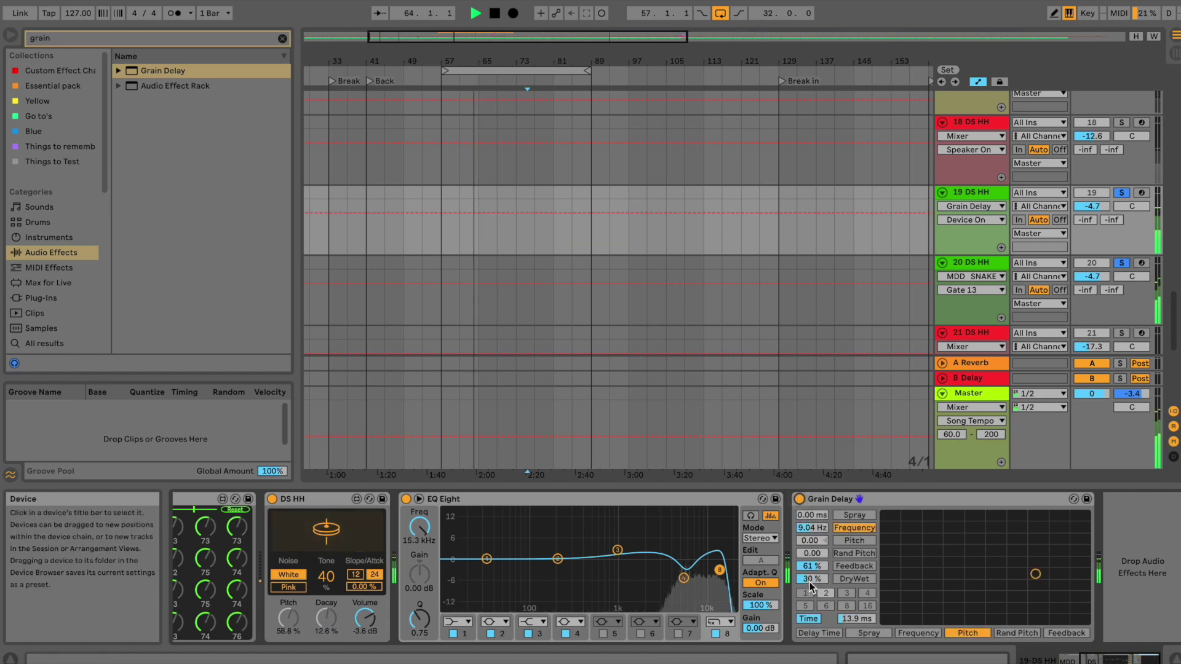
drag(800, 577, 812, 587)
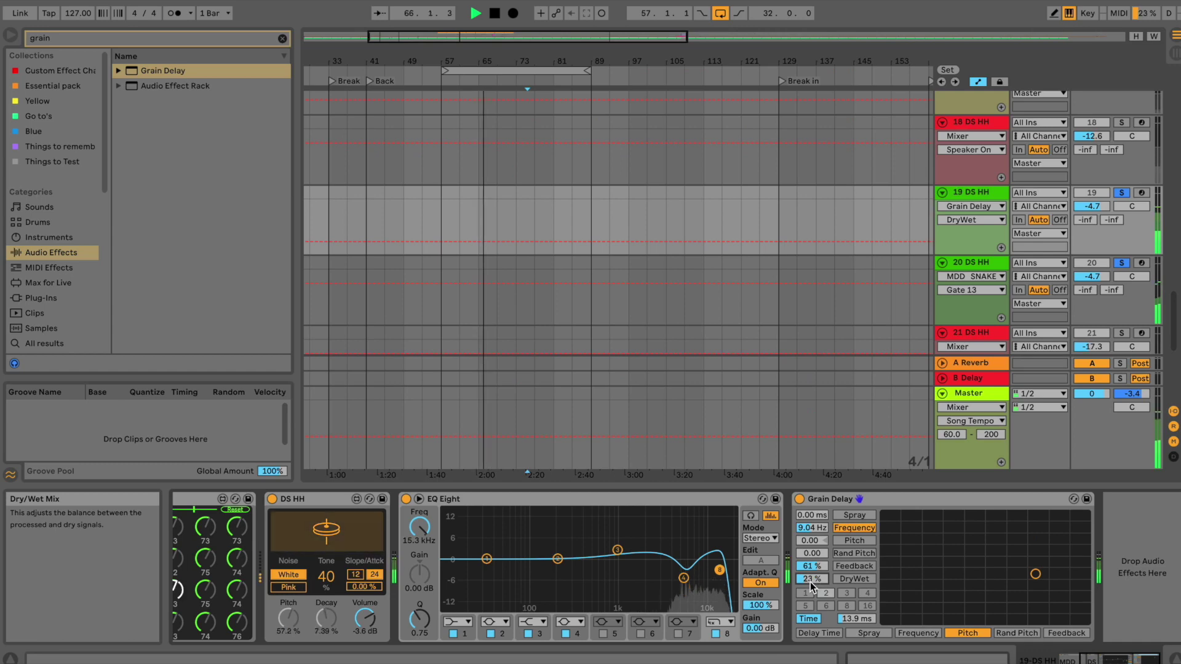
key(space)
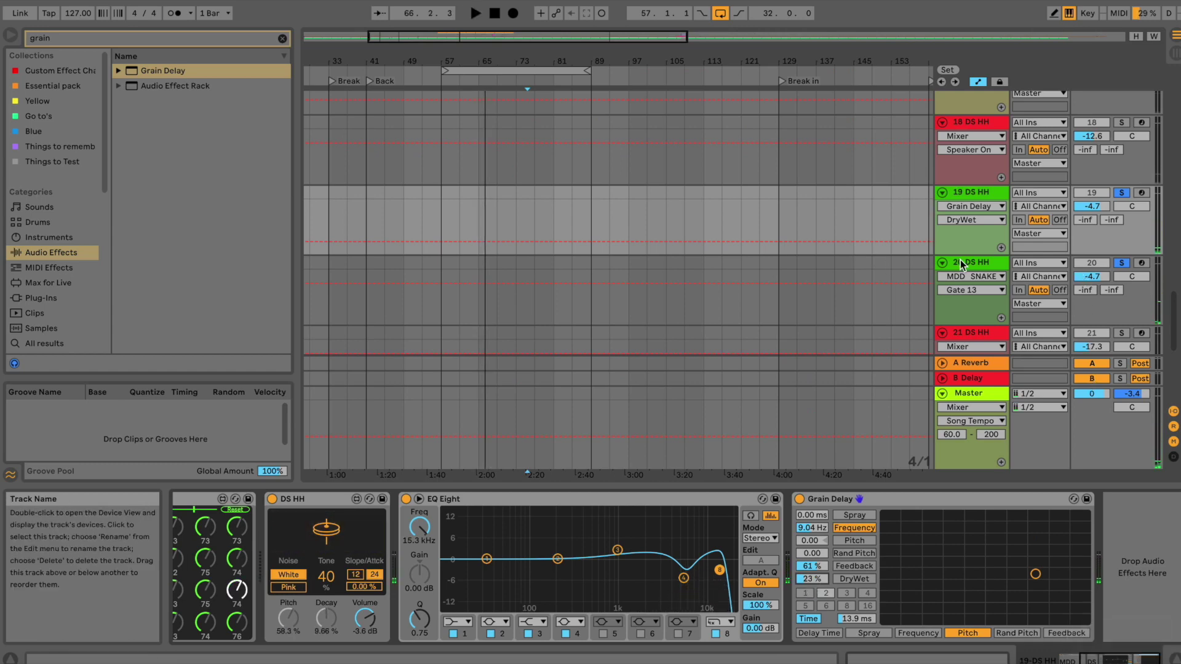
- Solo and play the 24 DS HH track, comparing its sound with Grain Delay off and on
scroll(962, 279, down, 5)
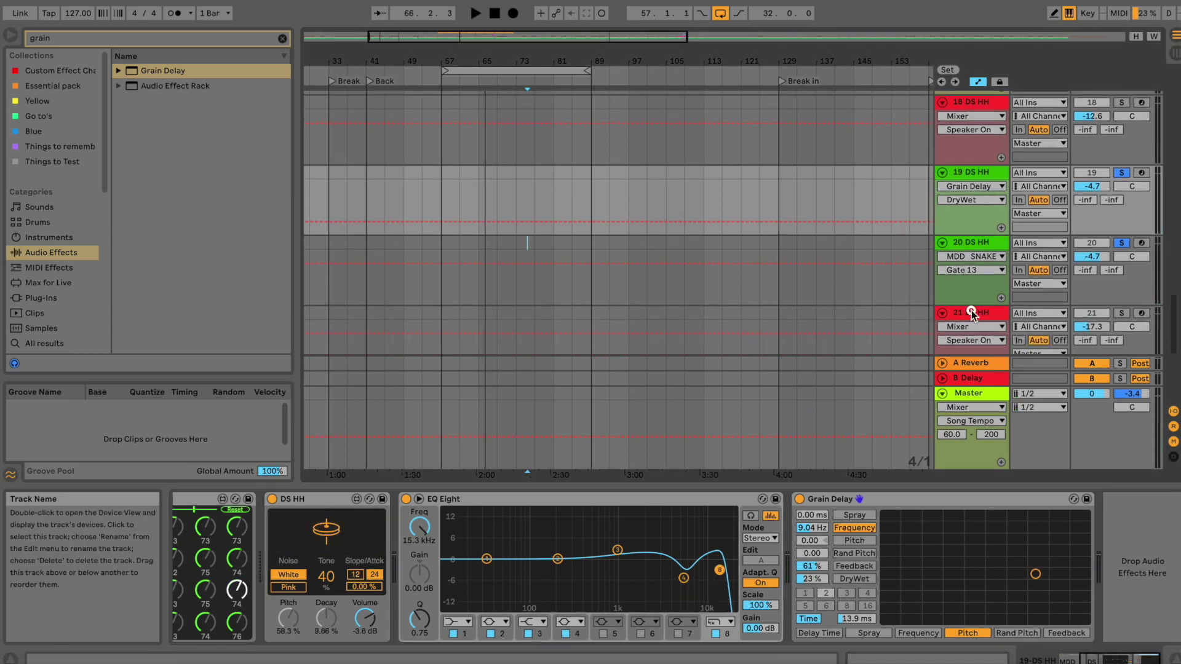
click(1117, 327)
key(space)
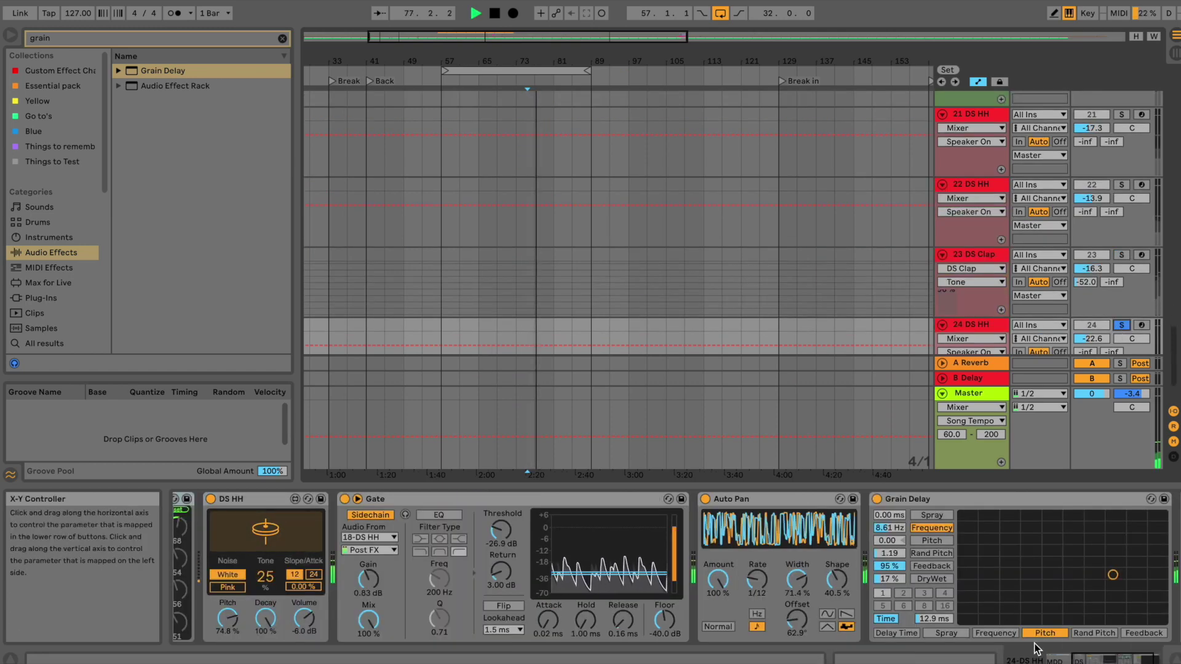
click(877, 499)
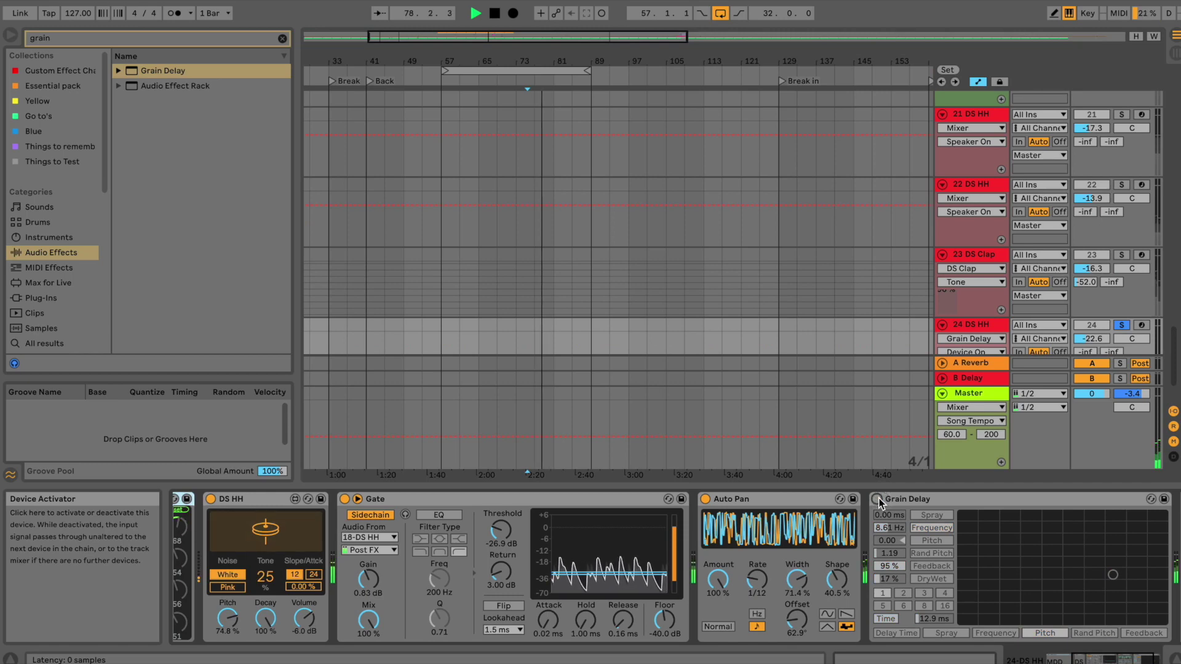
click(878, 500)
- Audition Grain Delay's dry/wet at different amounts, including 70 %, on the 24 DS HH track and set it to 16 %
click(897, 577)
text(7042)
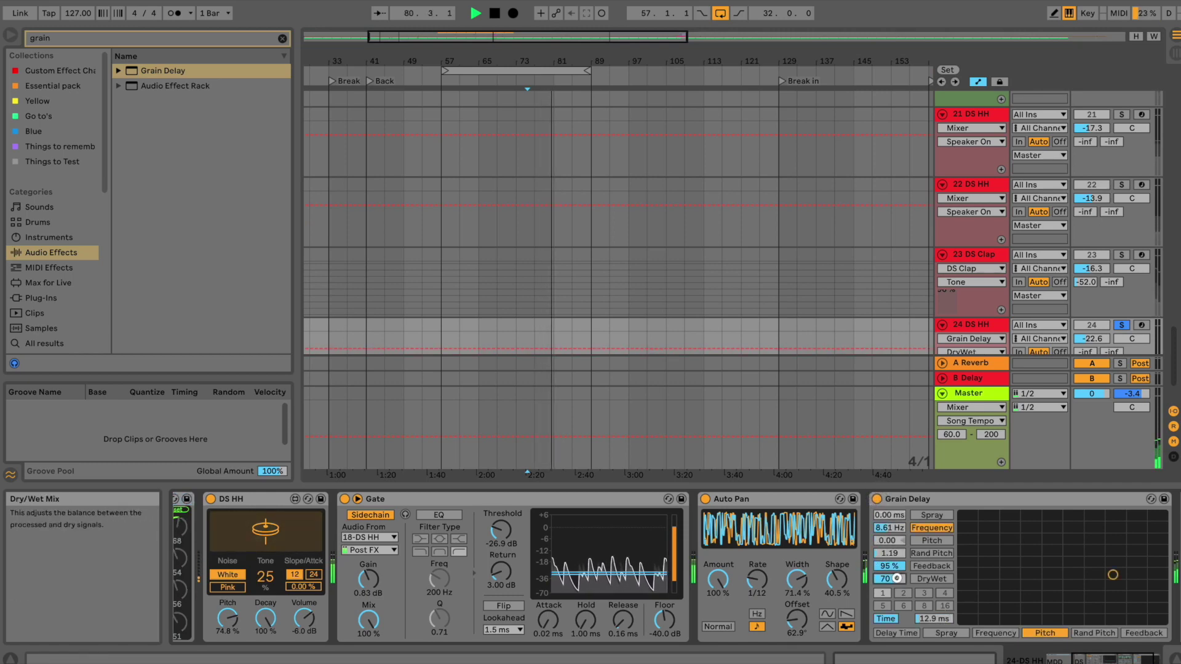
drag(897, 578, 892, 590)
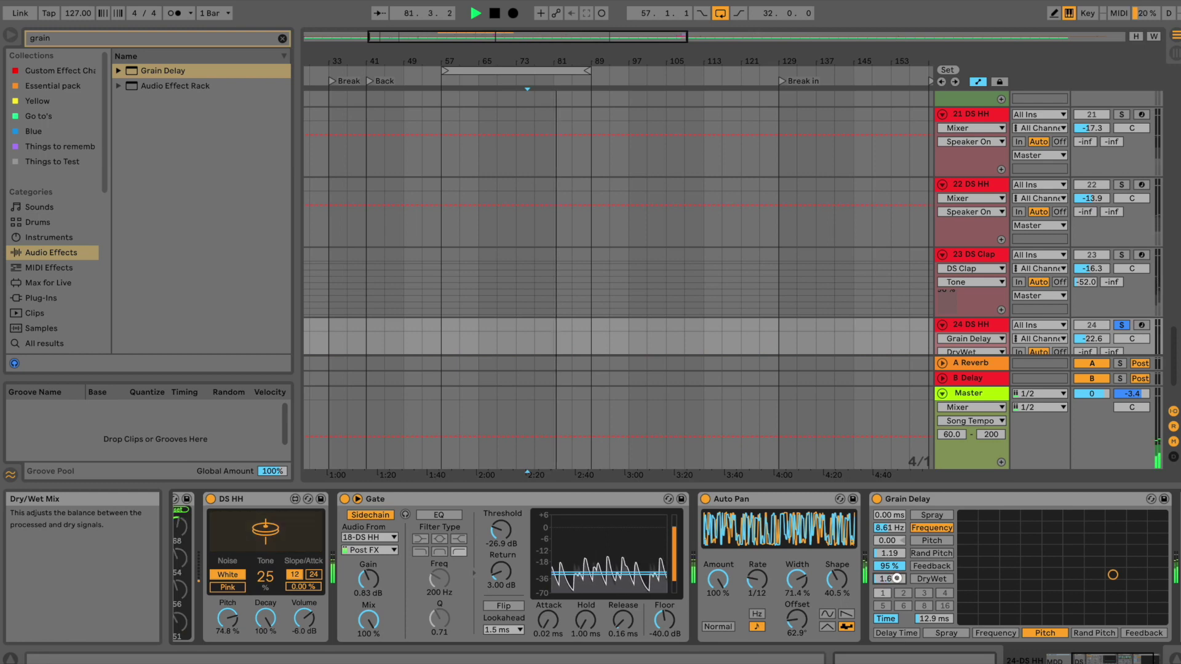
key(space)
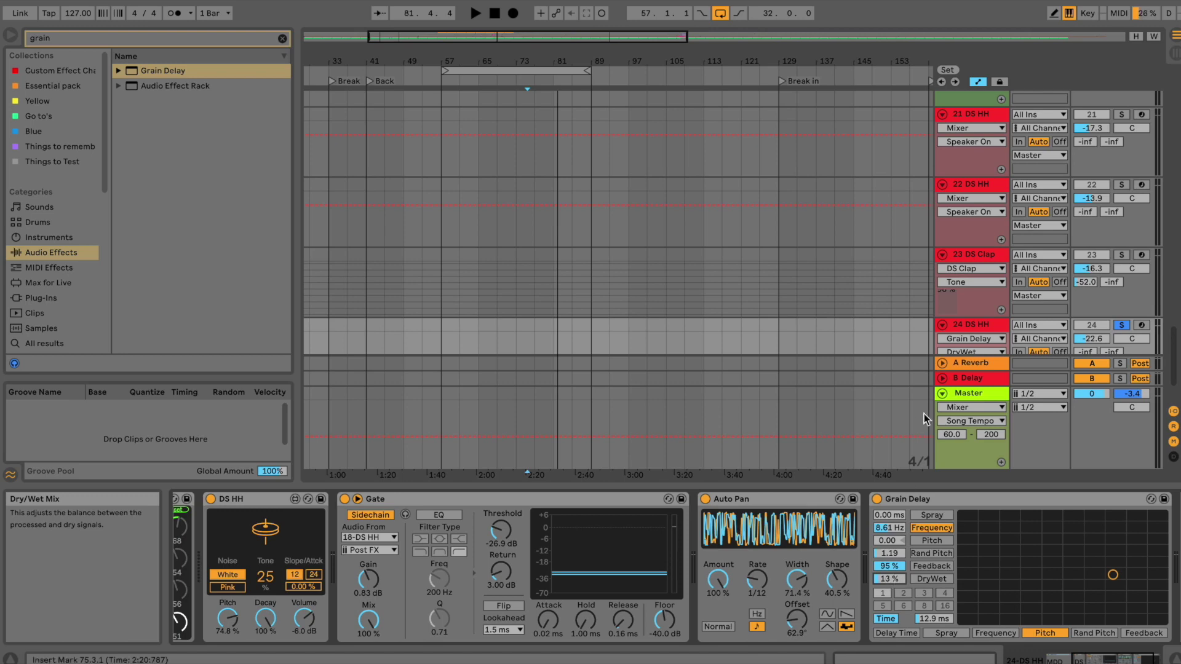
scroll(947, 331, down, 1)
key(space)
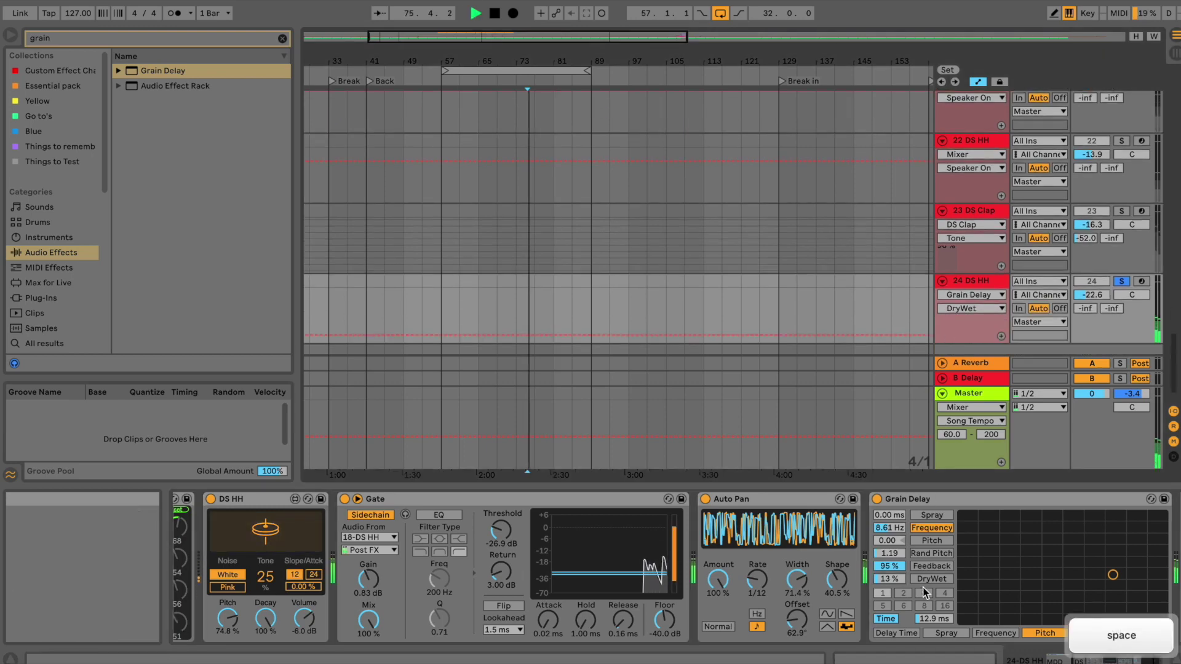
mouse_move(900, 579)
mouse_down()
mouse_move(901, 568)
mouse_move(900, 581)
mouse_up()
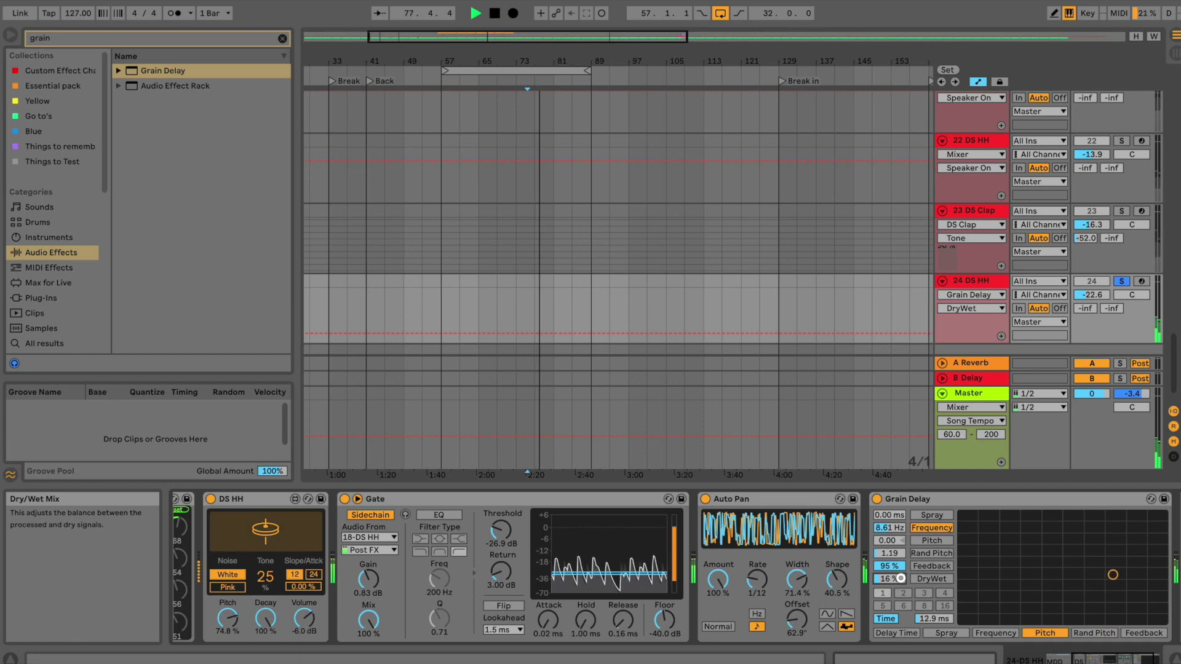
- Set Grain Delay's random pitch to 5.67 and its dry/wet to 23 % on the 24 DS HH track
drag(892, 553, 894, 546)
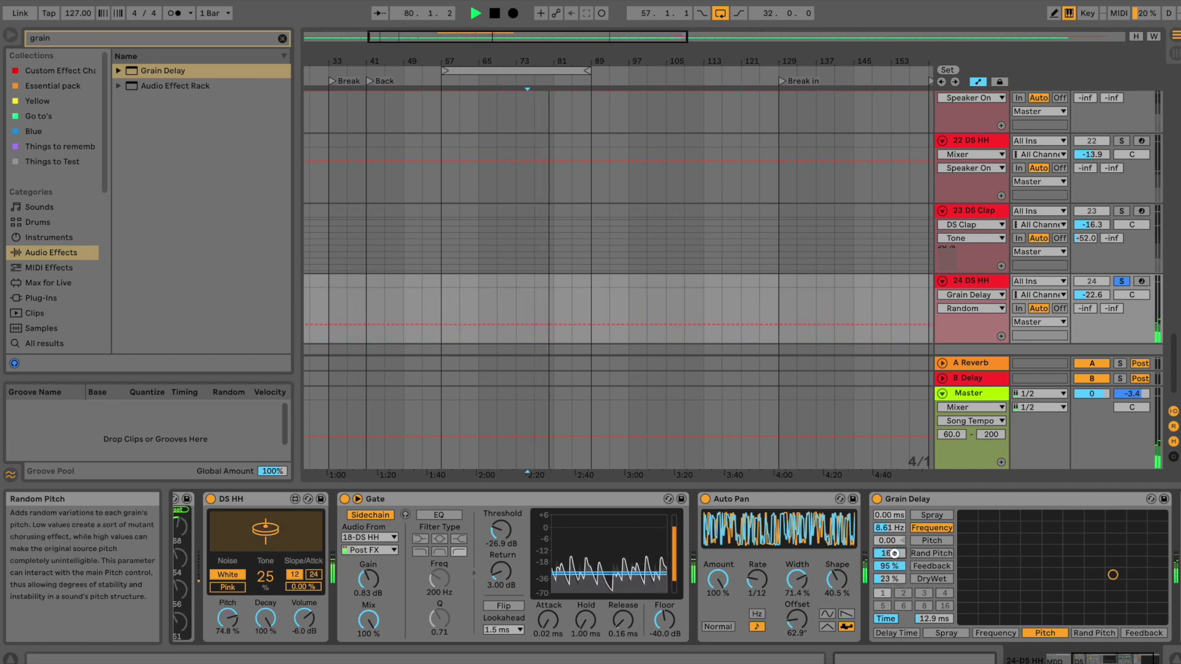
drag(894, 553, 893, 560)
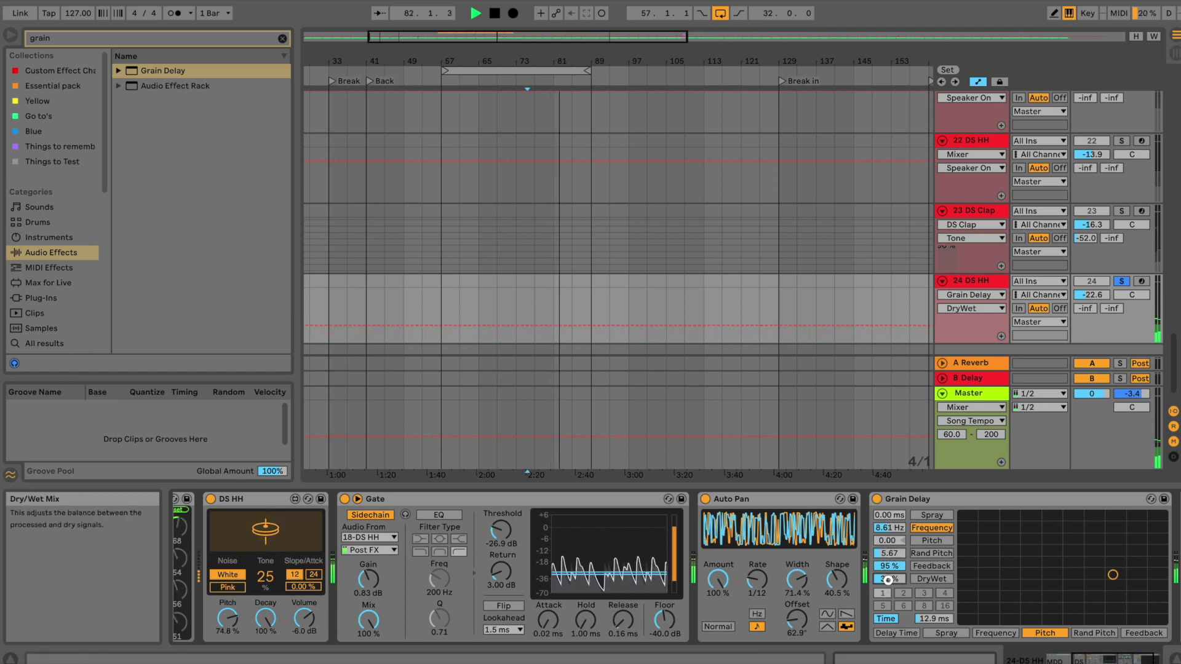
drag(887, 580, 887, 583)
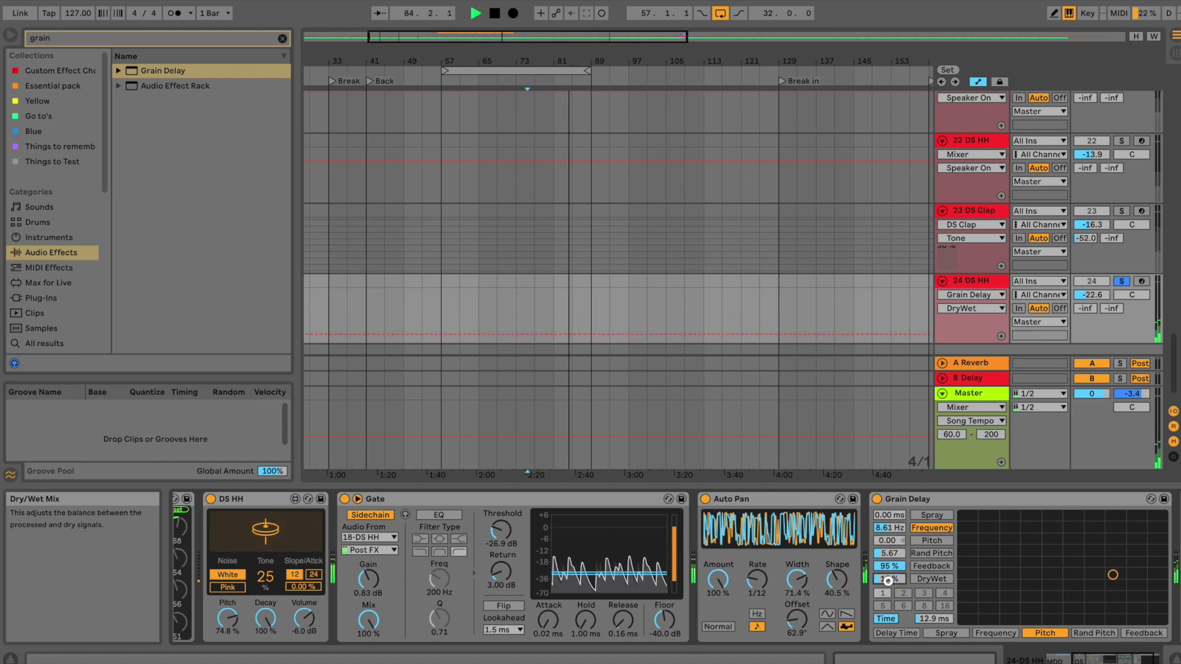
drag(888, 582, 887, 578)
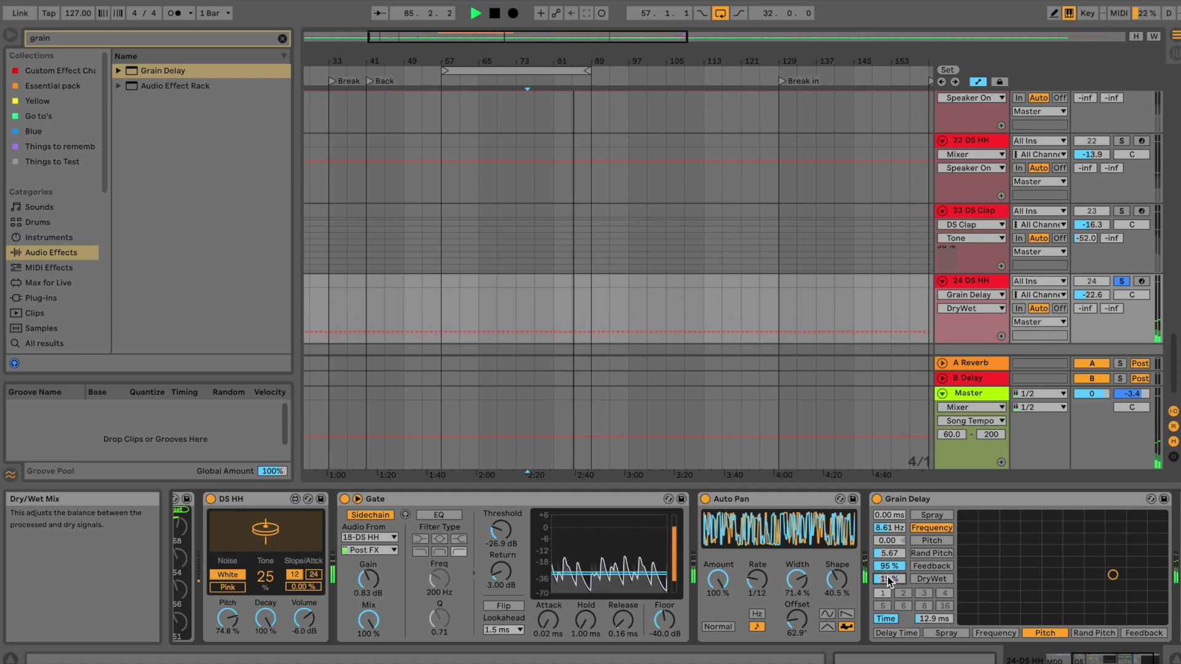
- Compare the 24 DS HH hi-hat with Grain Delay off and on, and stop playback
click(878, 499)
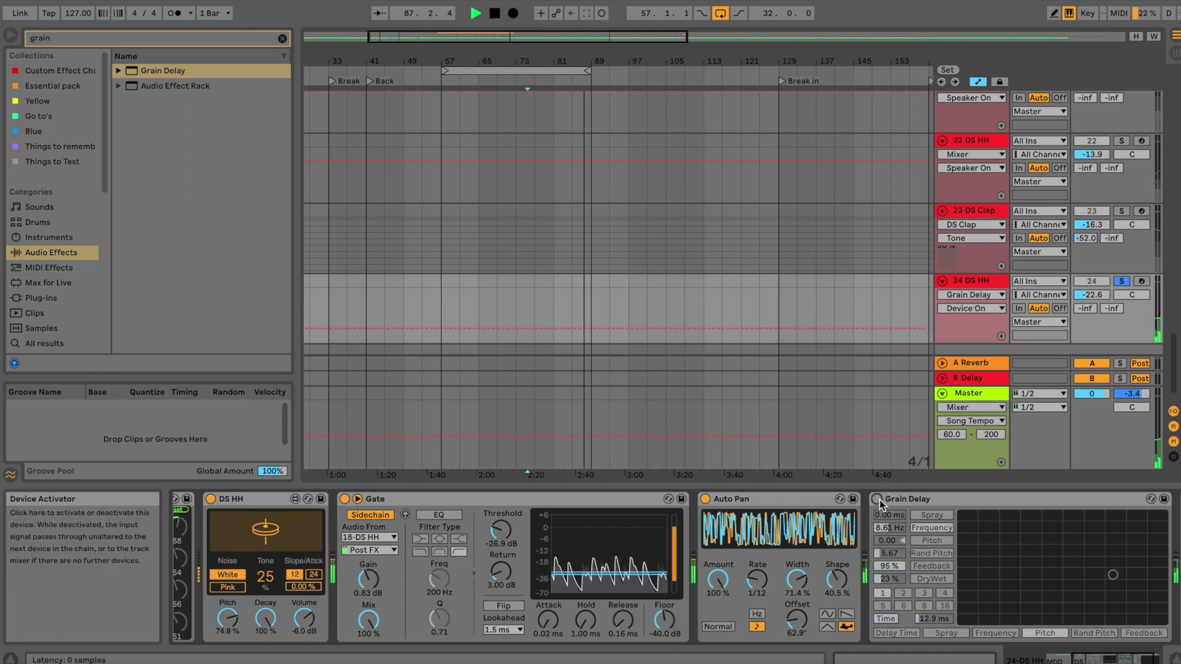
click(878, 498)
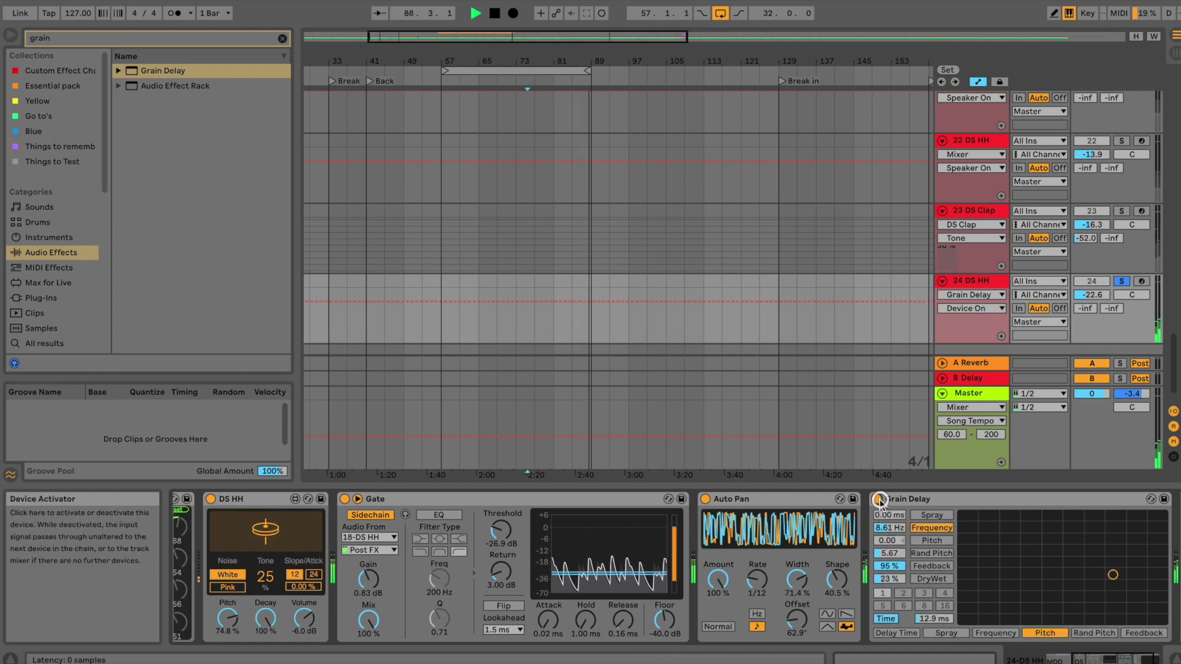
key(space)
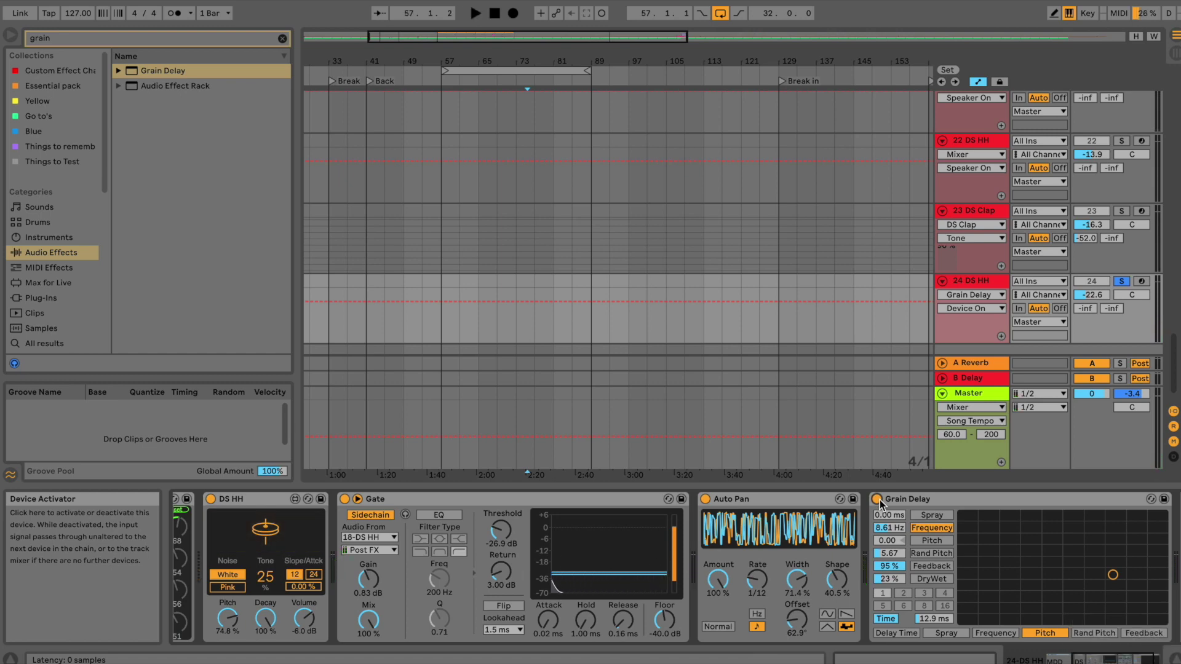
- Play the loop with the 18 DS HH track soloed and add the 24 DS HH track to the solo
click(1080, 658)
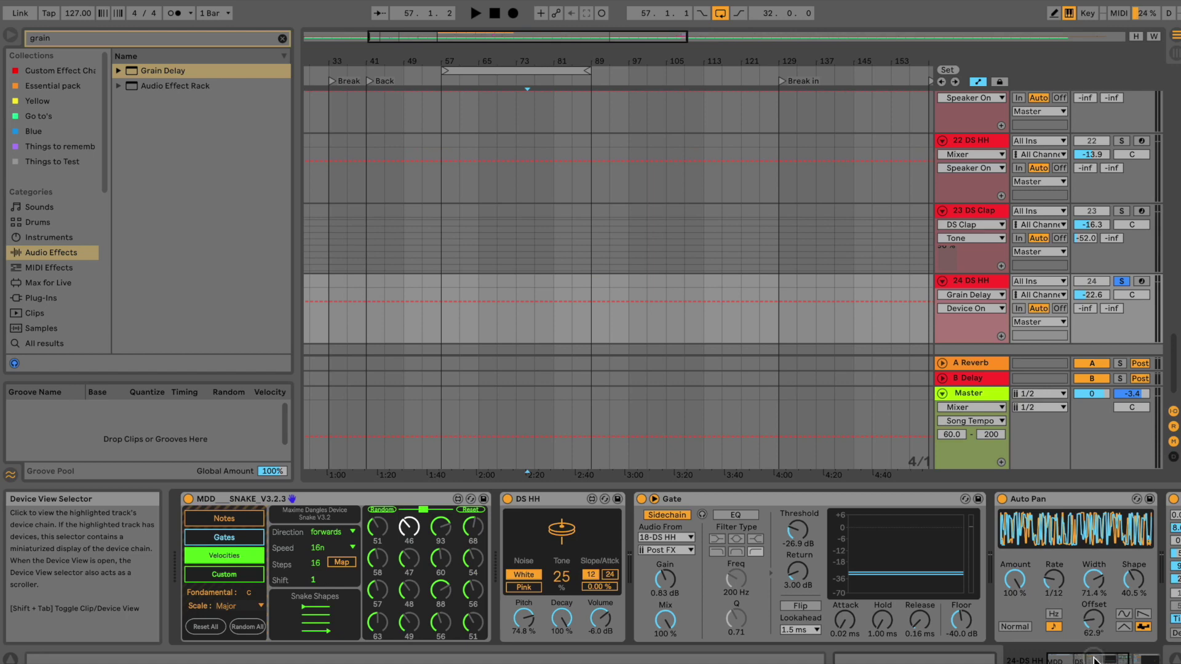
click(1094, 659)
scroll(934, 337, up, 10)
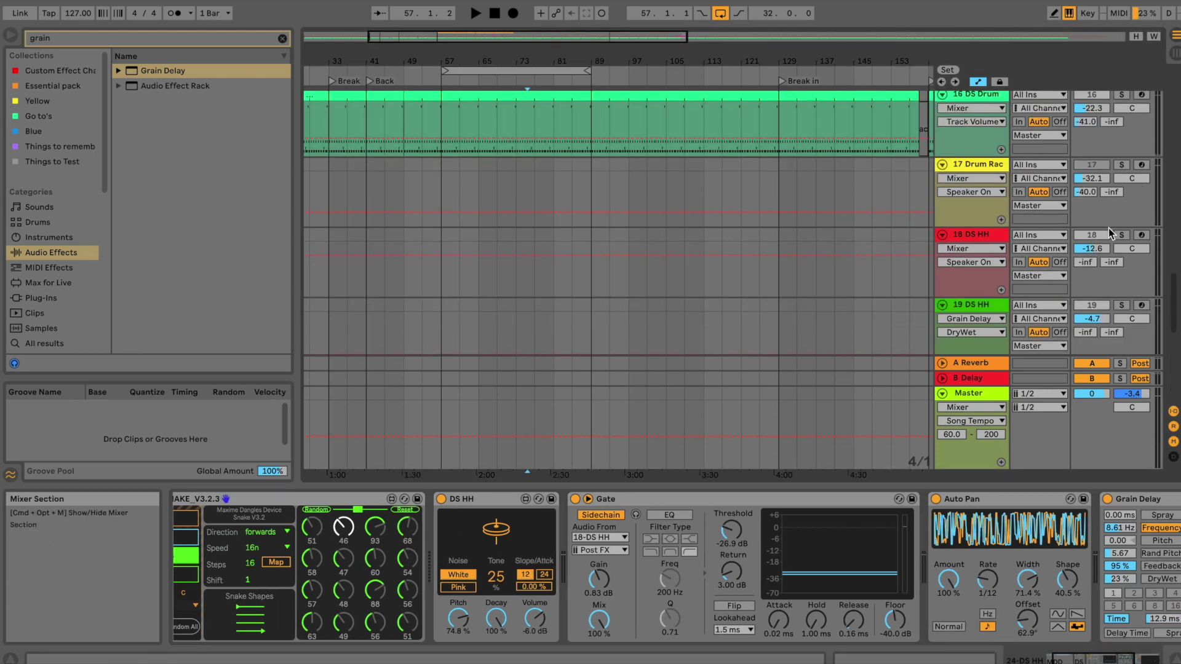
key(space)
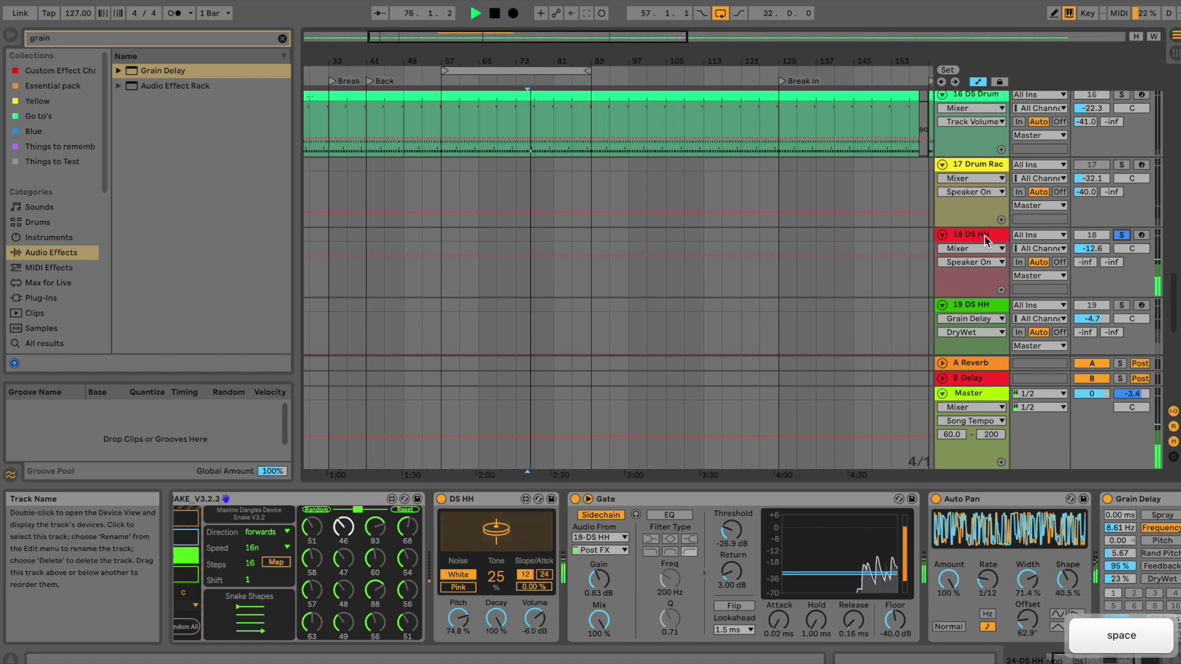
scroll(1045, 264, down, 6)
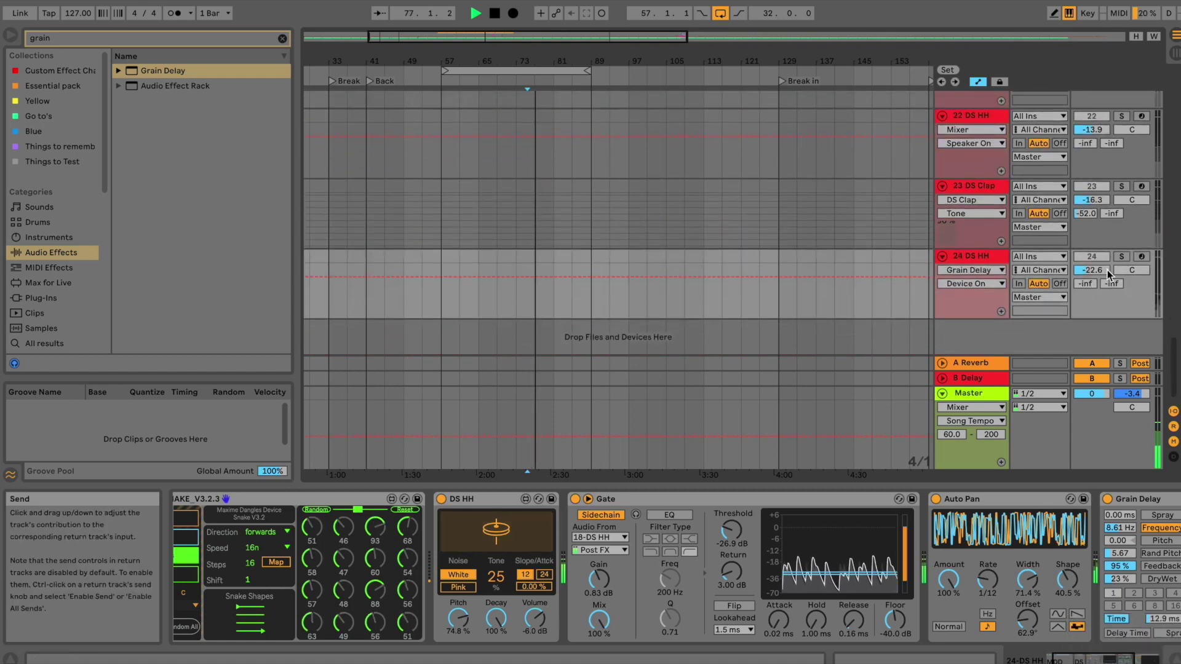
click(1123, 257)
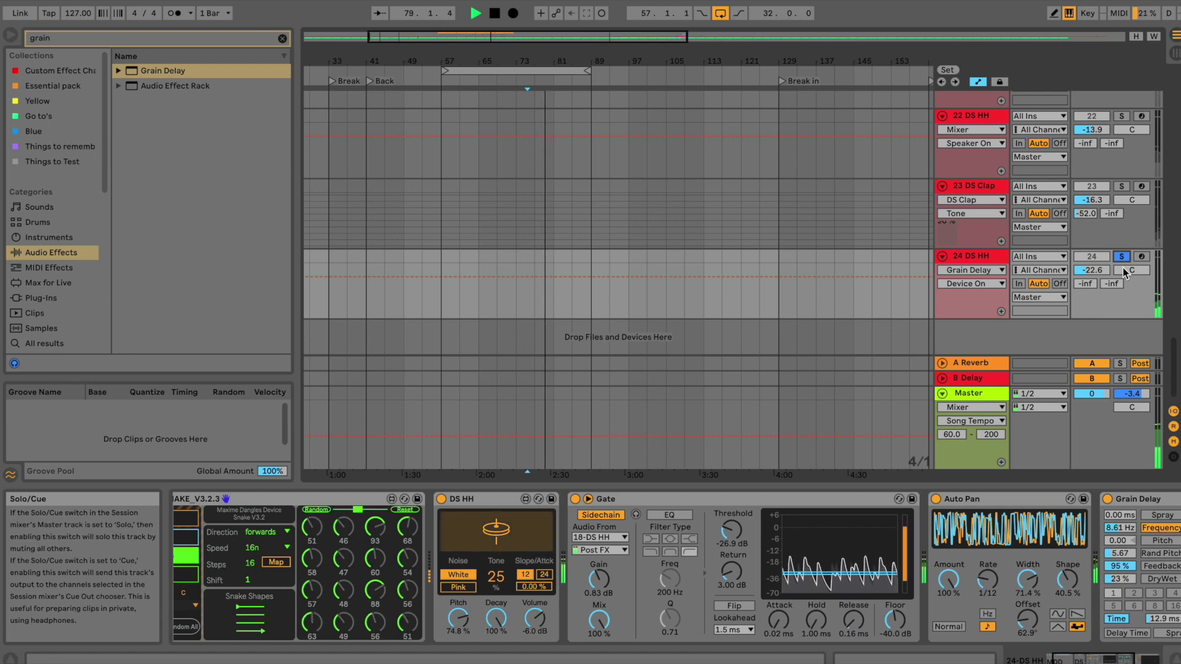
- Audition changes to Grain Delay's dry/wet and Auto Pan's width, undoing each, and compare Auto Pan off and on
click(1117, 660)
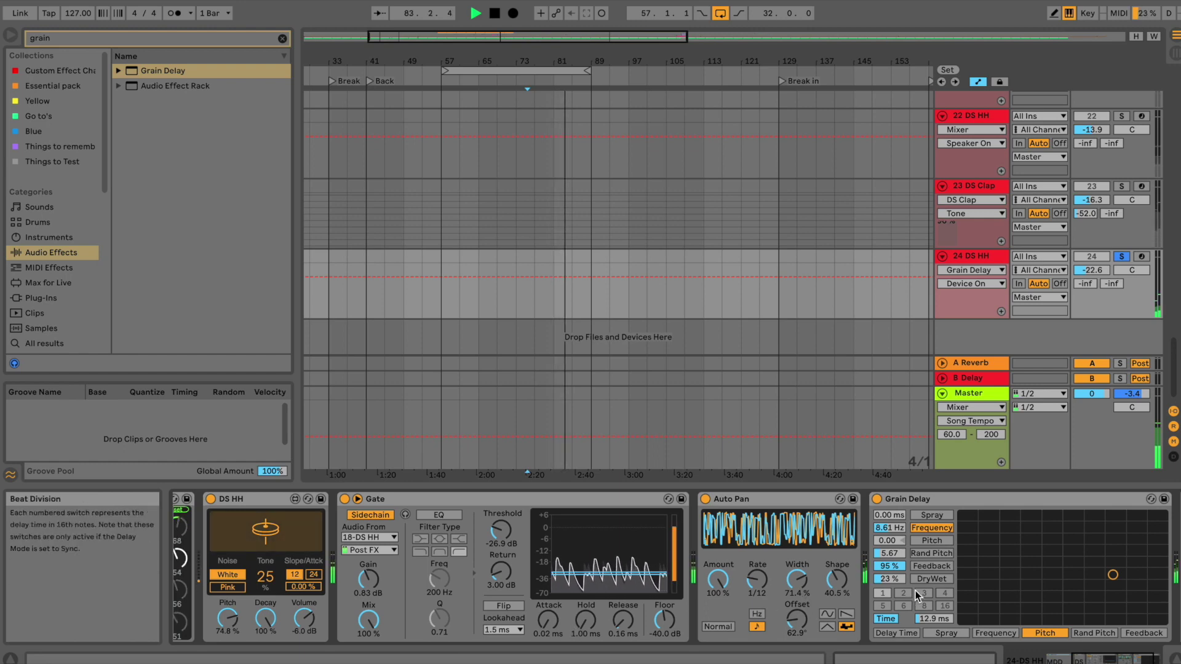
mouse_move(895, 577)
mouse_down()
mouse_move(896, 548)
mouse_move(895, 612)
mouse_move(895, 572)
mouse_up()
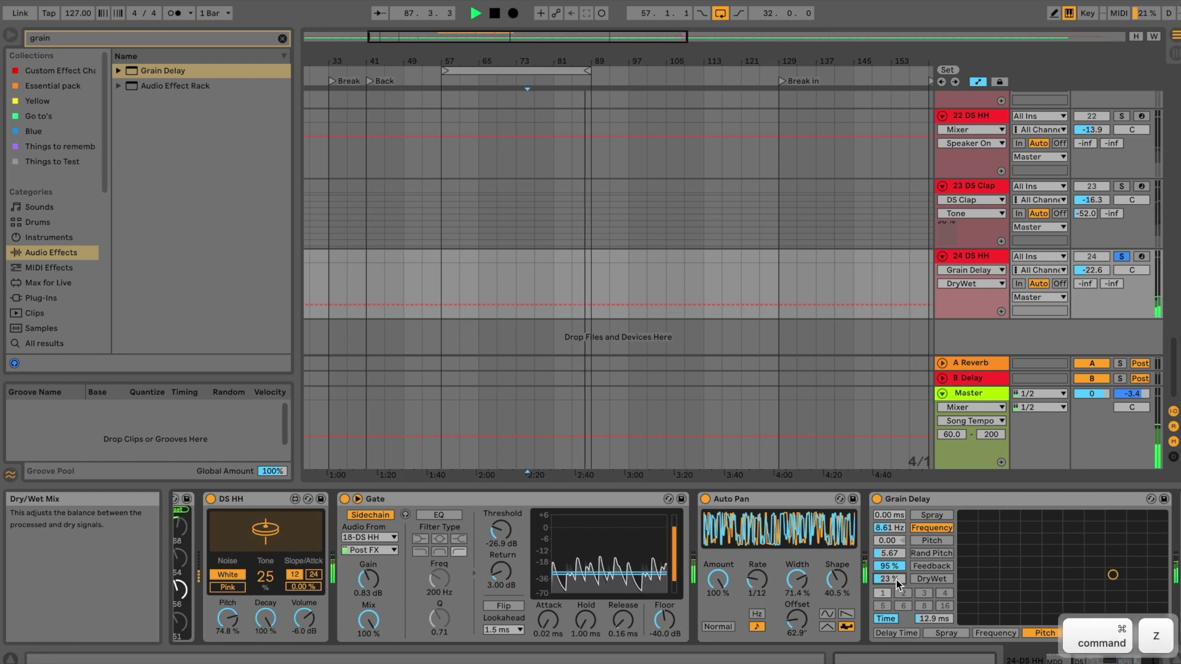
click(705, 500)
click(705, 500)
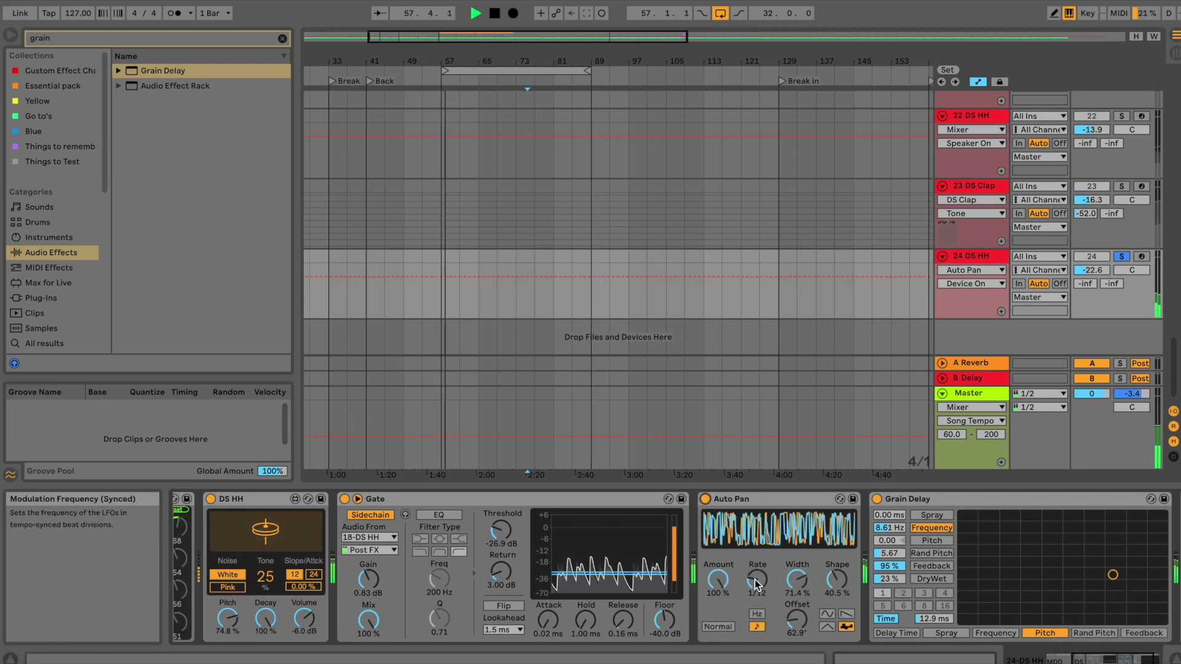
drag(790, 579, 788, 576)
key(ctrl+z)
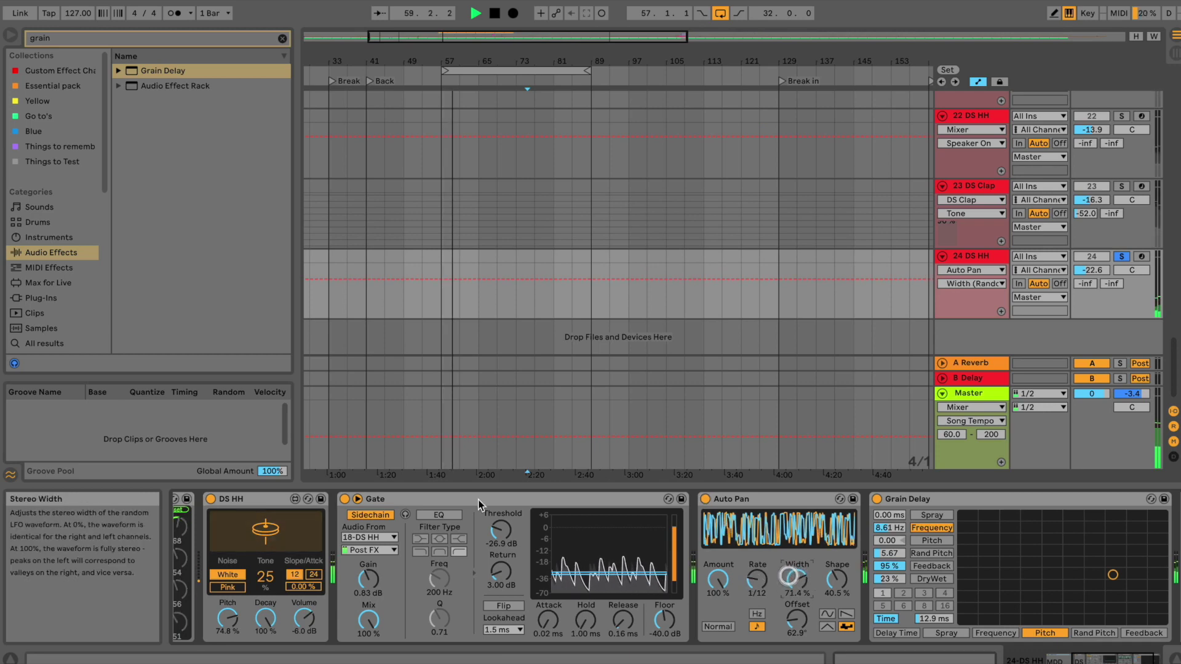
- Compare the Gate off and on, and audition its threshold at -18.5 dB and -46.8 dB
click(347, 500)
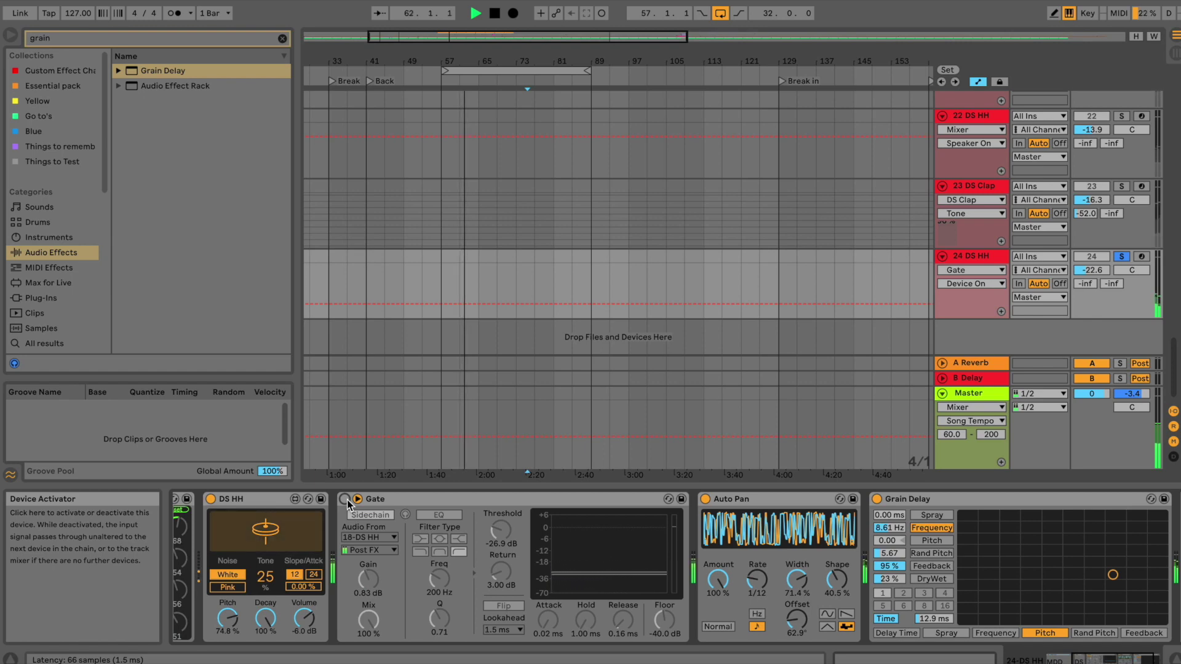
click(346, 500)
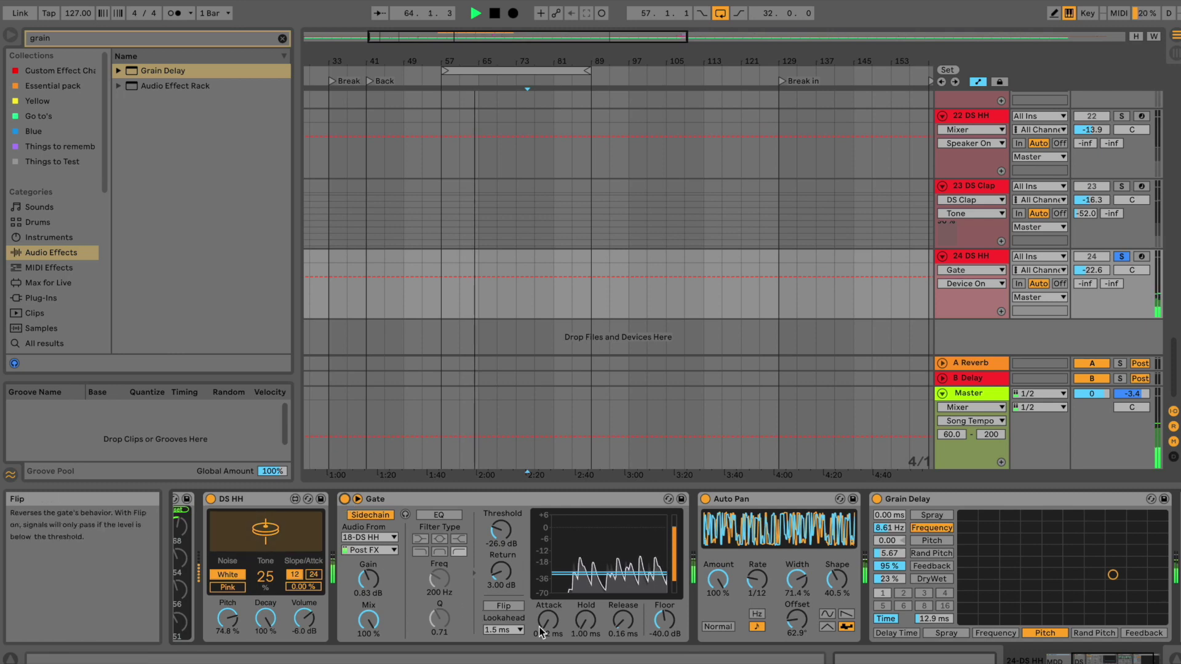
drag(511, 533, 506, 532)
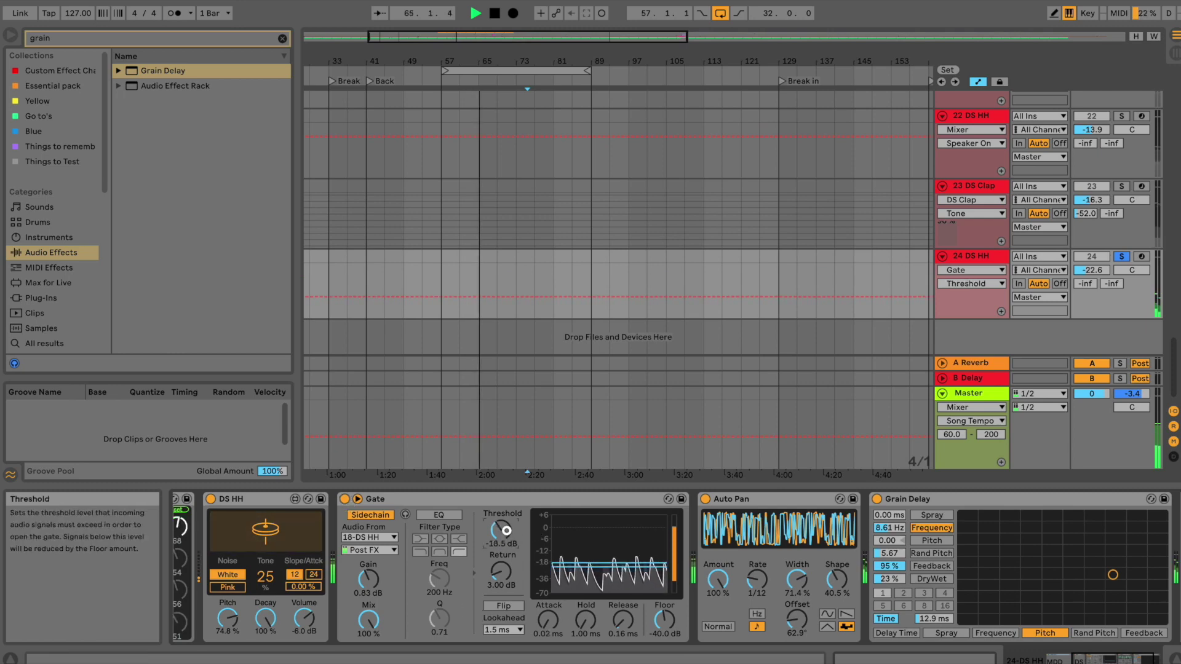
mouse_move(506, 531)
mouse_down()
mouse_move(507, 554)
mouse_move(506, 529)
mouse_up()
- Set the Gate's attack to 27.4 ms, hold to 2.01 ms, release to 1.16 ms and threshold to -42.0 dB
drag(548, 618, 546, 609)
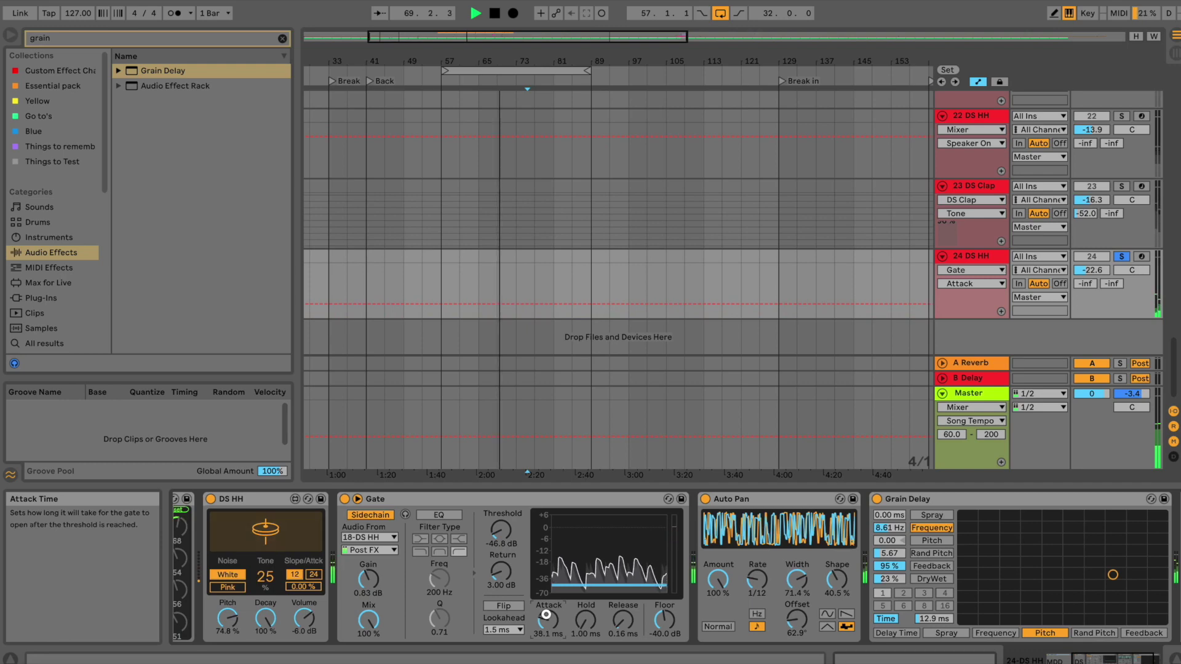
drag(545, 596, 546, 594)
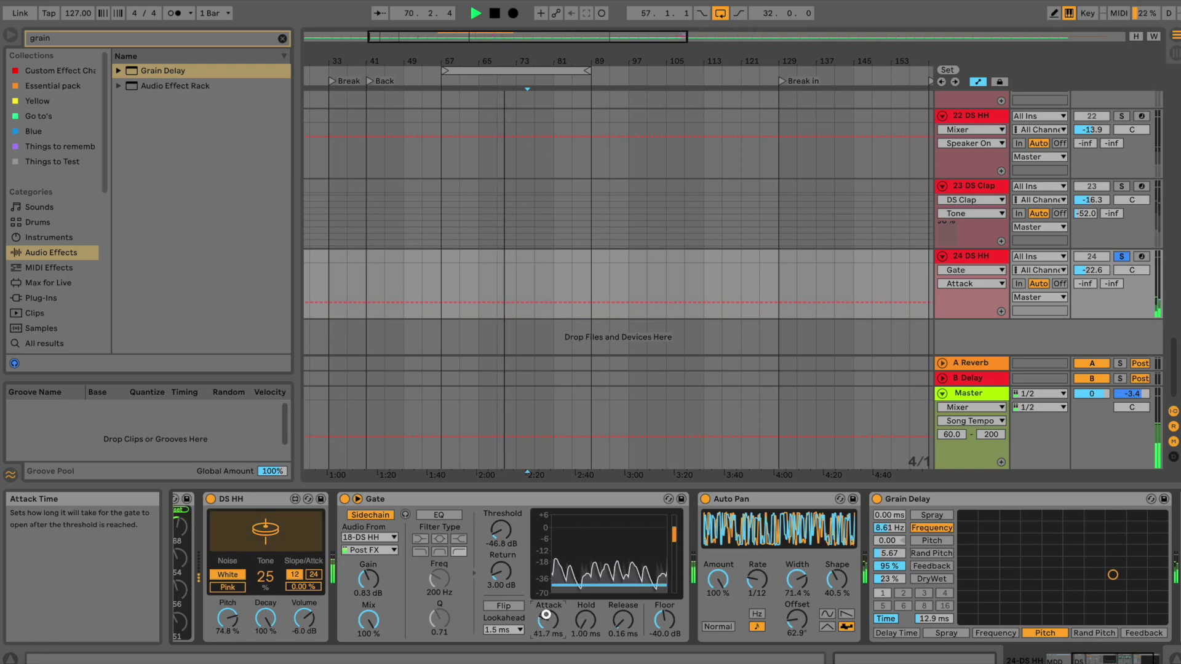
drag(588, 627, 557, 623)
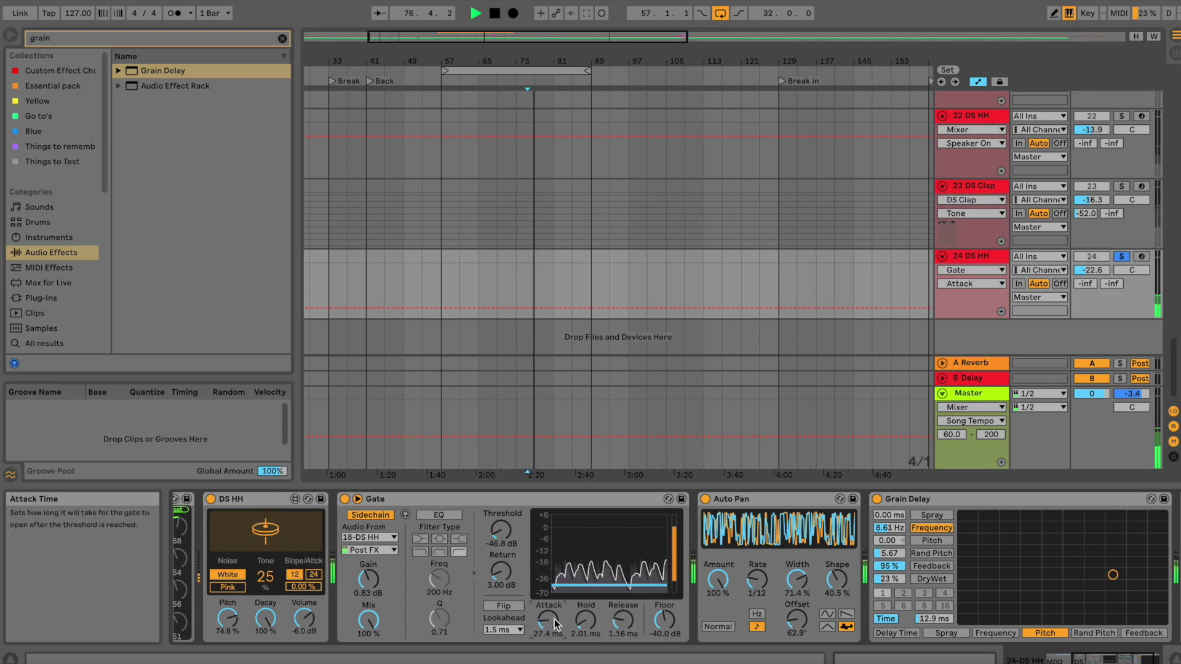
drag(500, 533, 503, 540)
- Replay the soloed hi-hats to hear the Gate off and on, and stop playback
key(space)
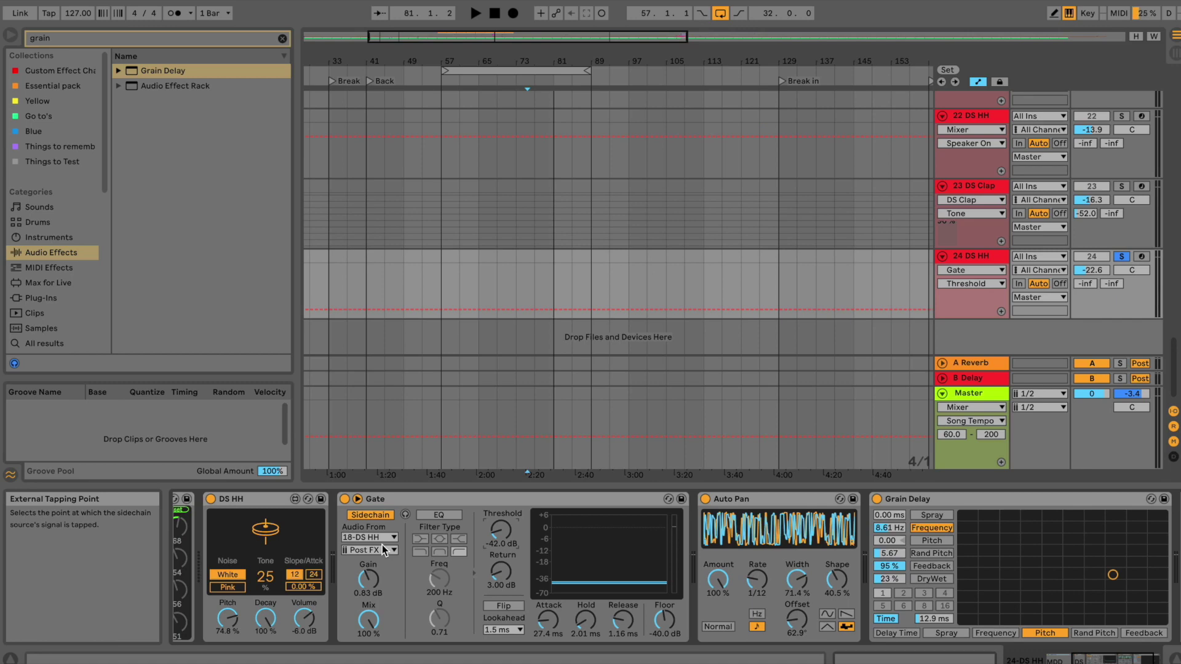
key(space)
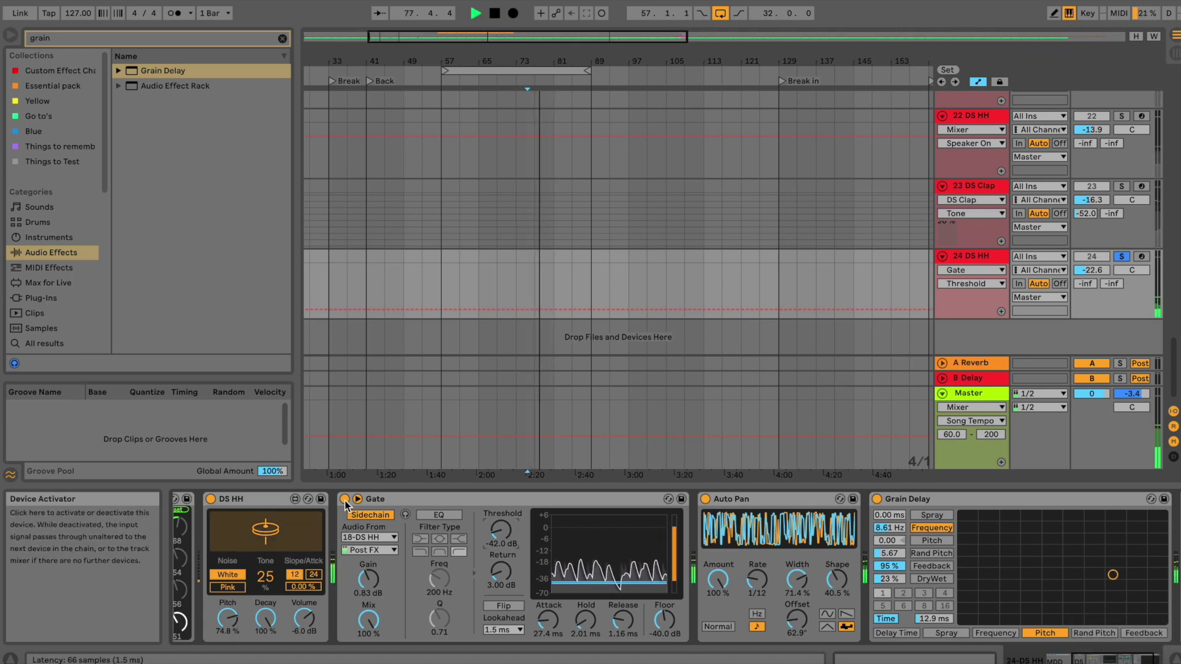
key(space)
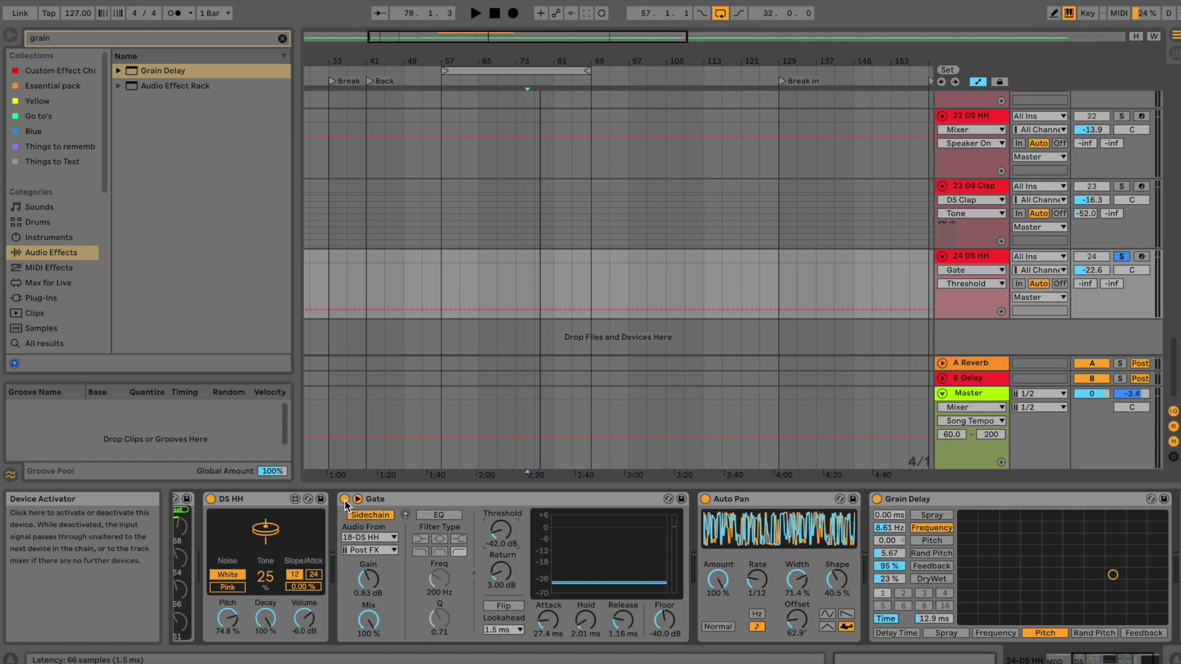
- Show the device chain of the 22 DS HH track
scroll(968, 182, up, 2)
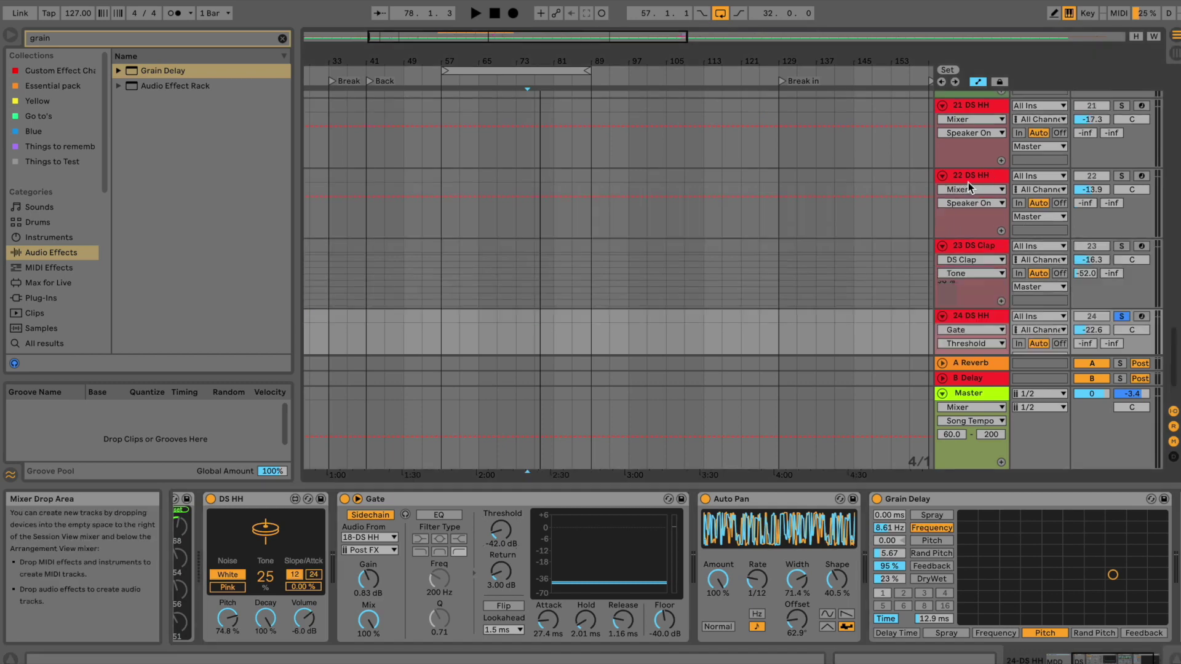
click(967, 178)
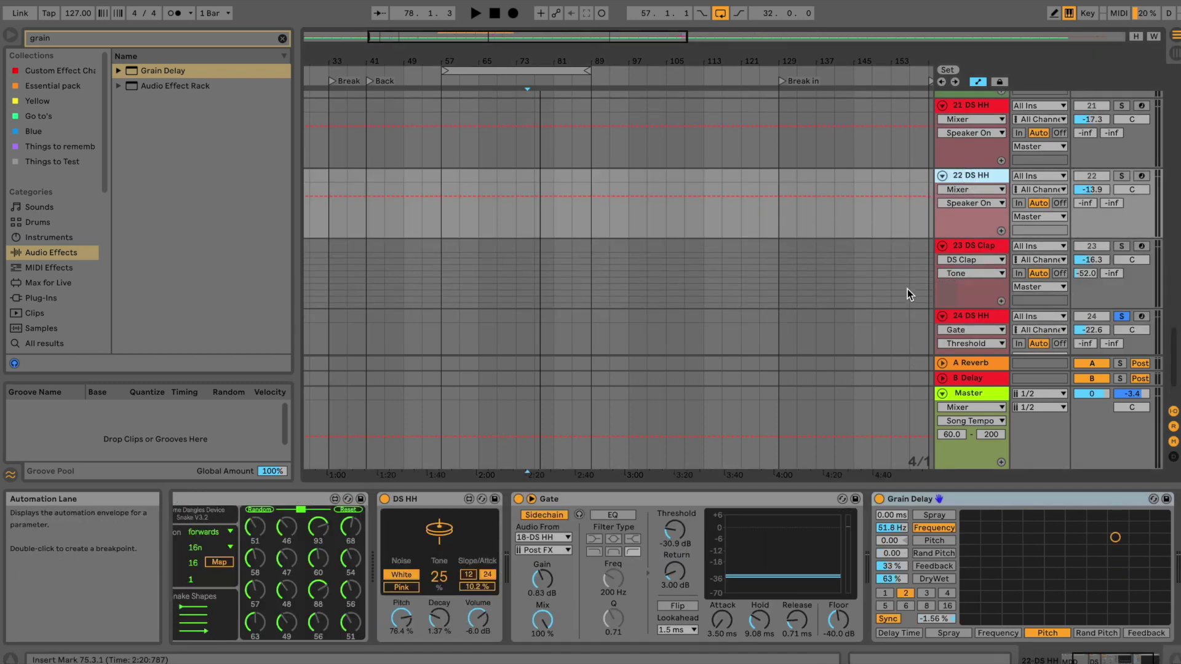
scroll(836, 245, down, 2)
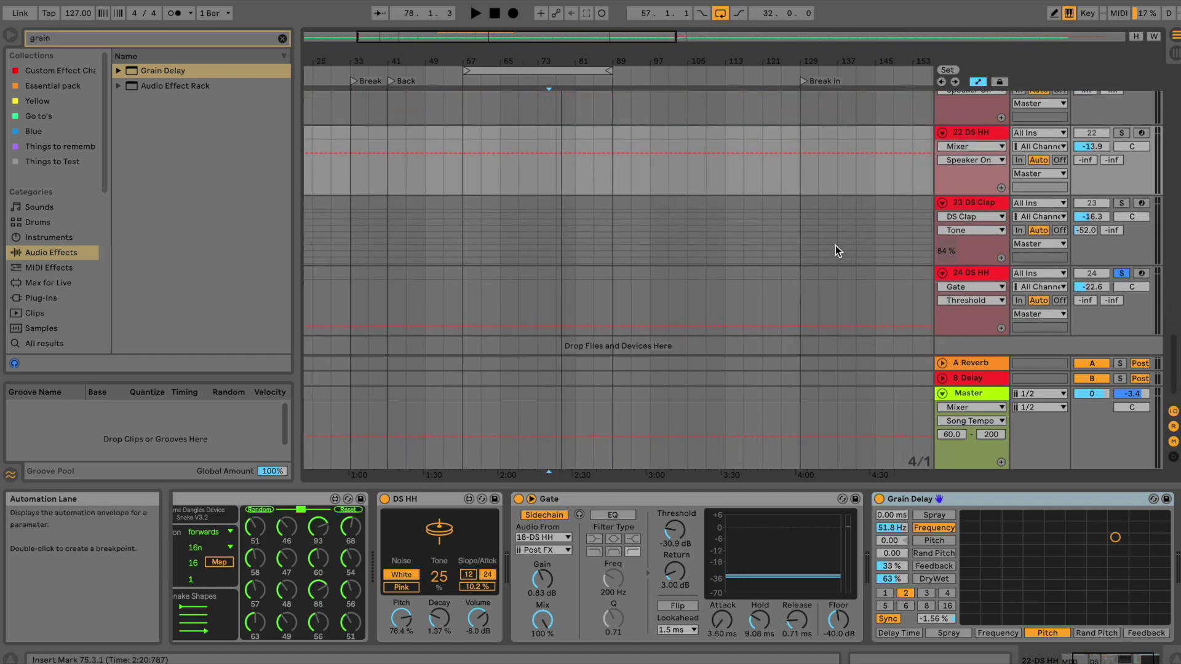
- Show the device chain of the 14 Ruffin track and start hot-swapping presets for its Ruffin_Hihat_Preset_02 instrument
scroll(1010, 245, up, 8)
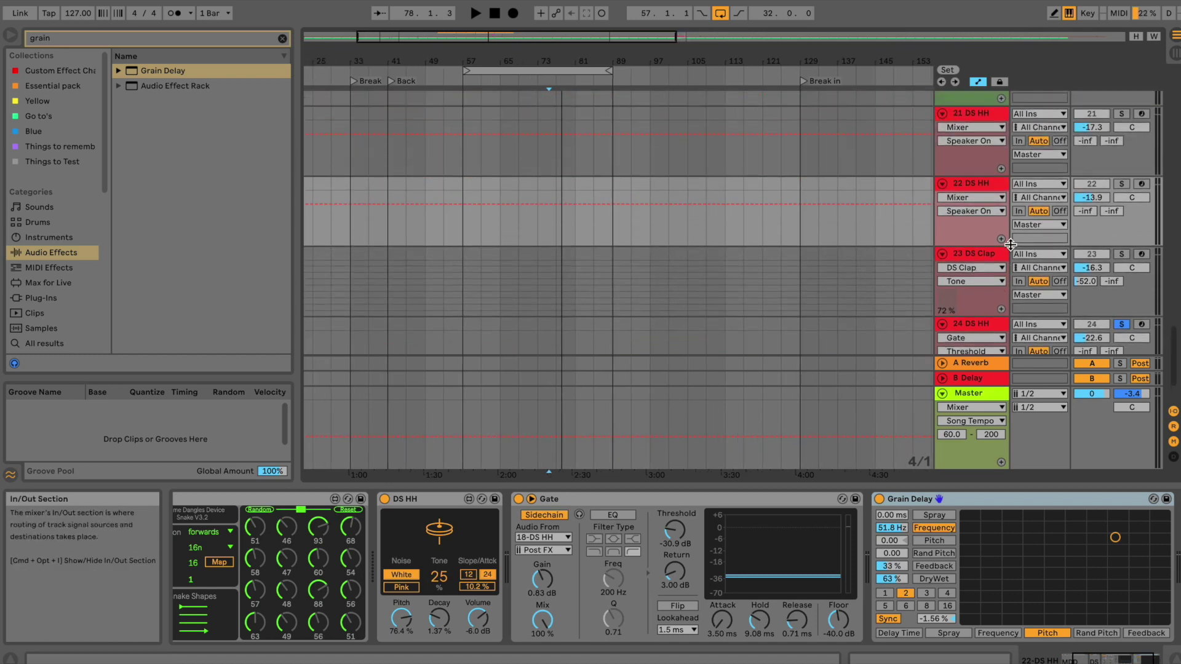
scroll(1011, 245, up, 5)
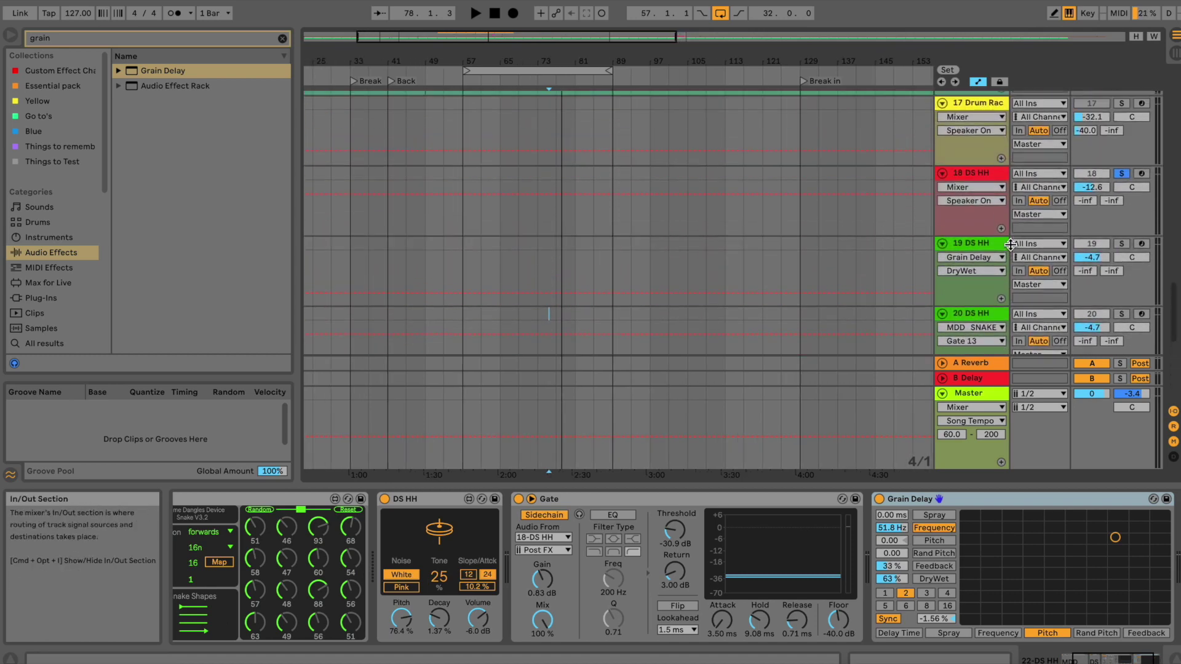
scroll(997, 234, up, 3)
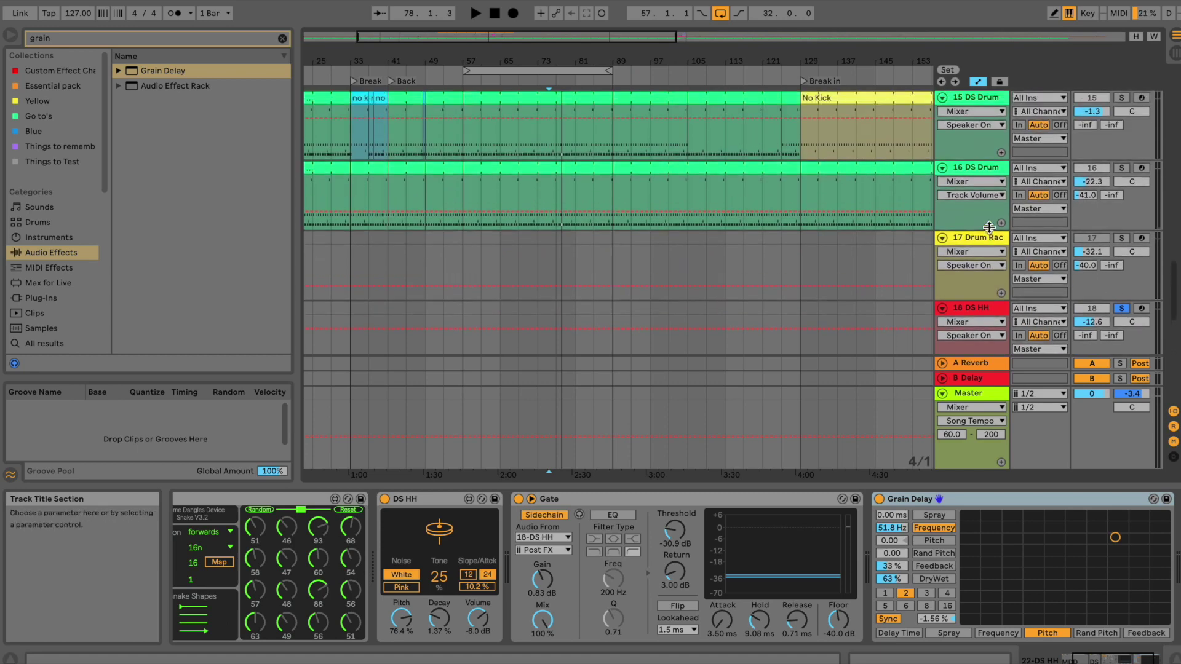
scroll(982, 154, up, 9)
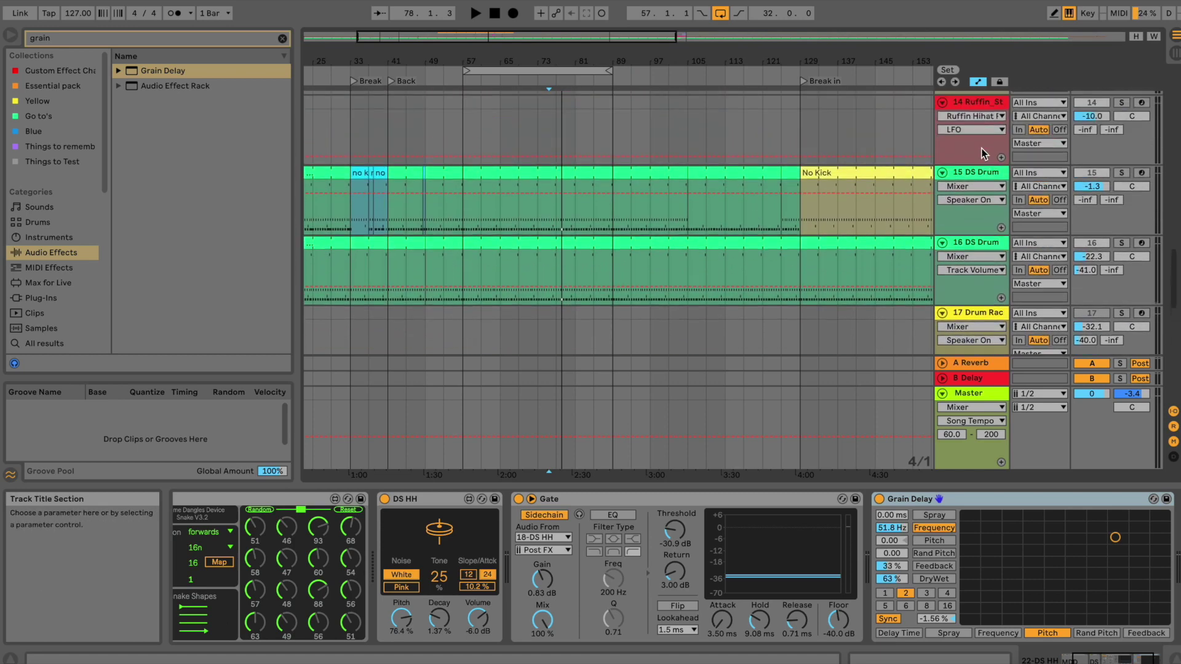
scroll(981, 149, up, 3)
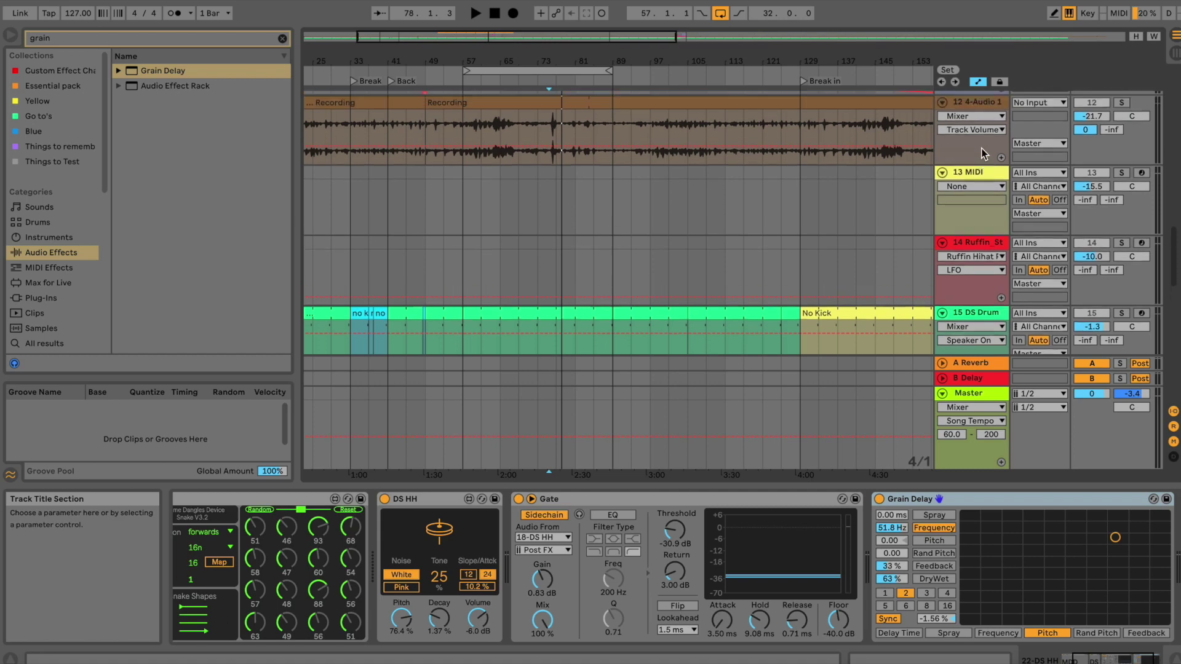
click(985, 258)
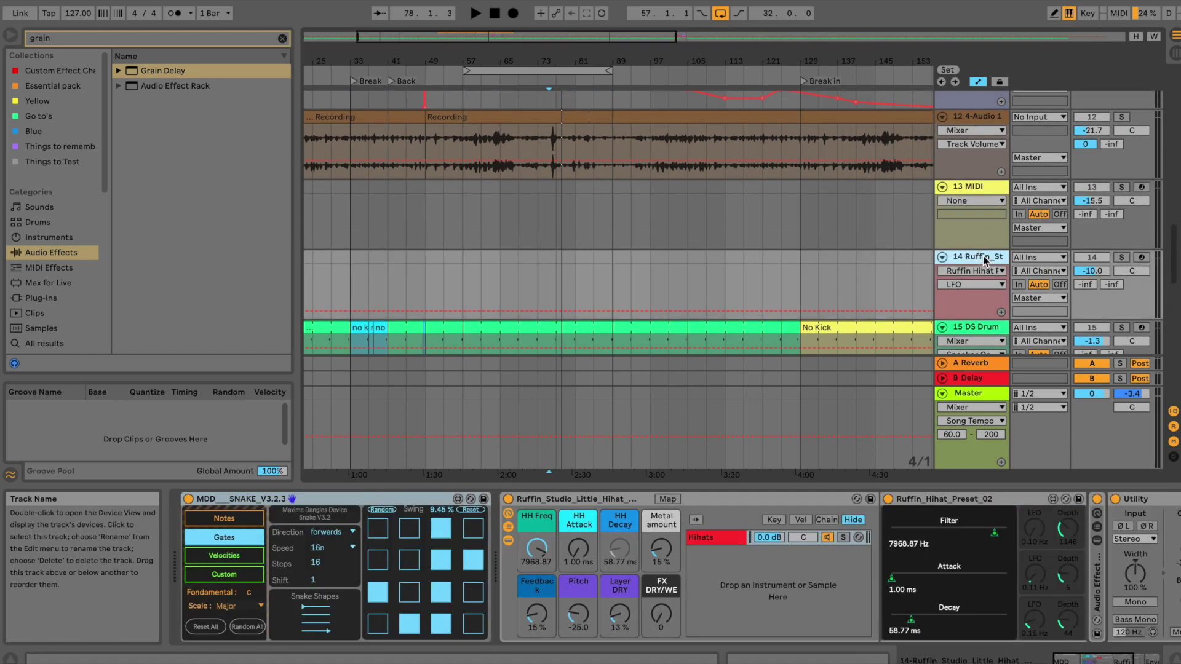
click(803, 503)
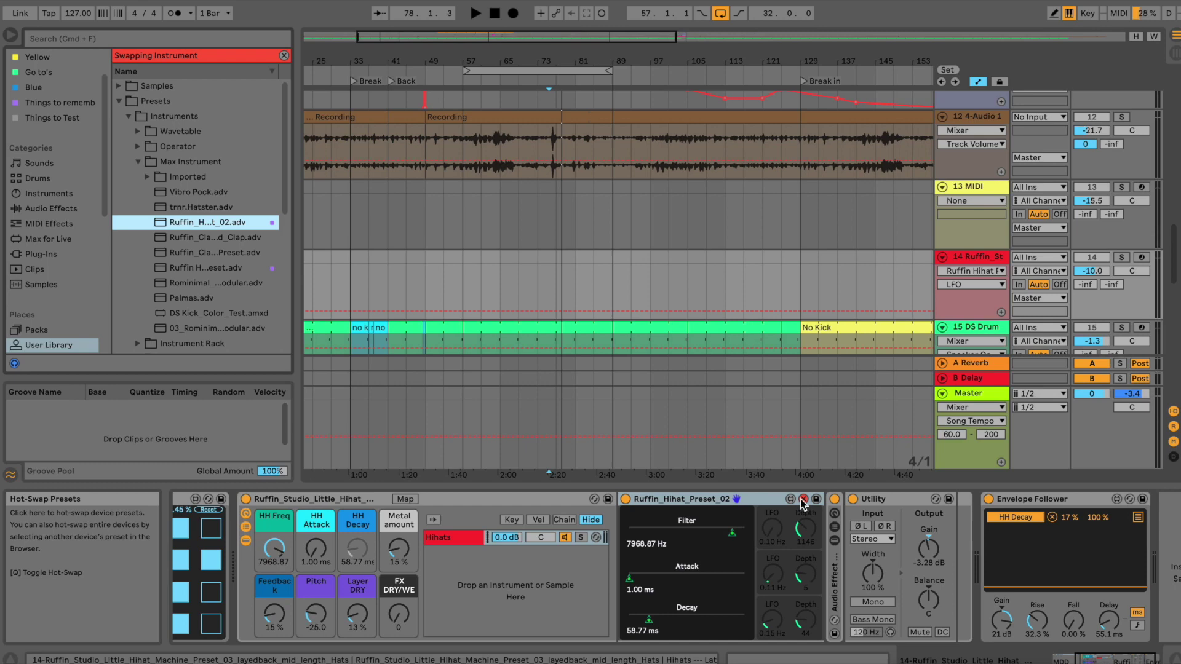
- Leave preset hot-swapping, solo the 14 Ruffin track, play its hi-hats and look through its device chain
click(803, 502)
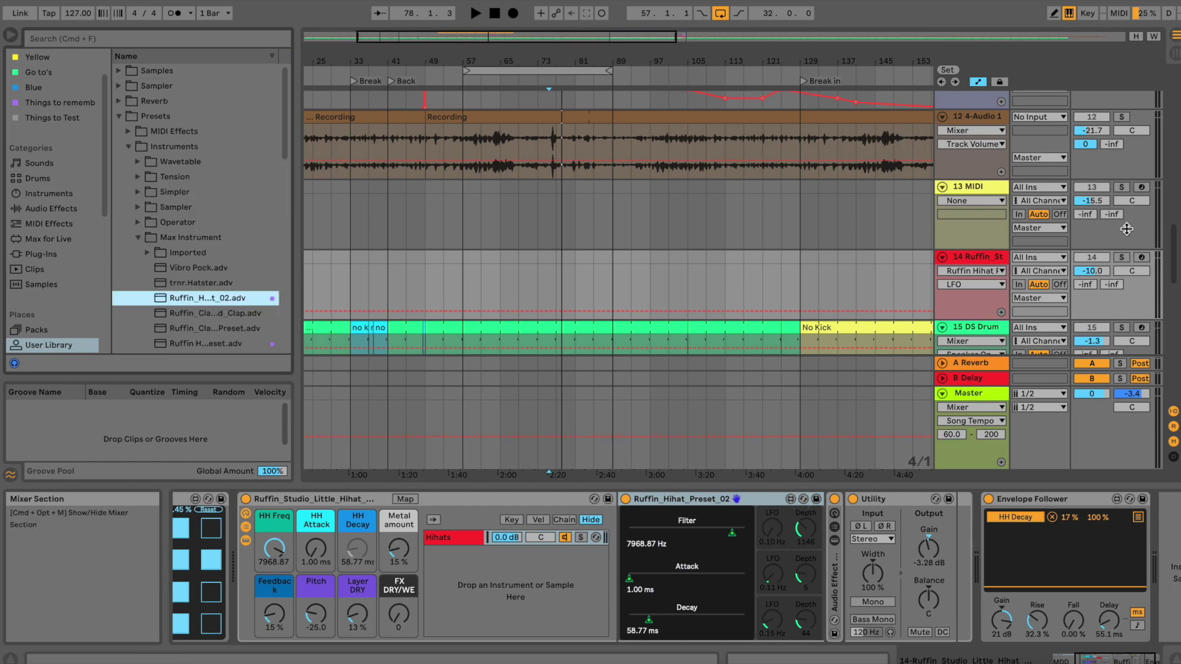
click(1125, 257)
key(space)
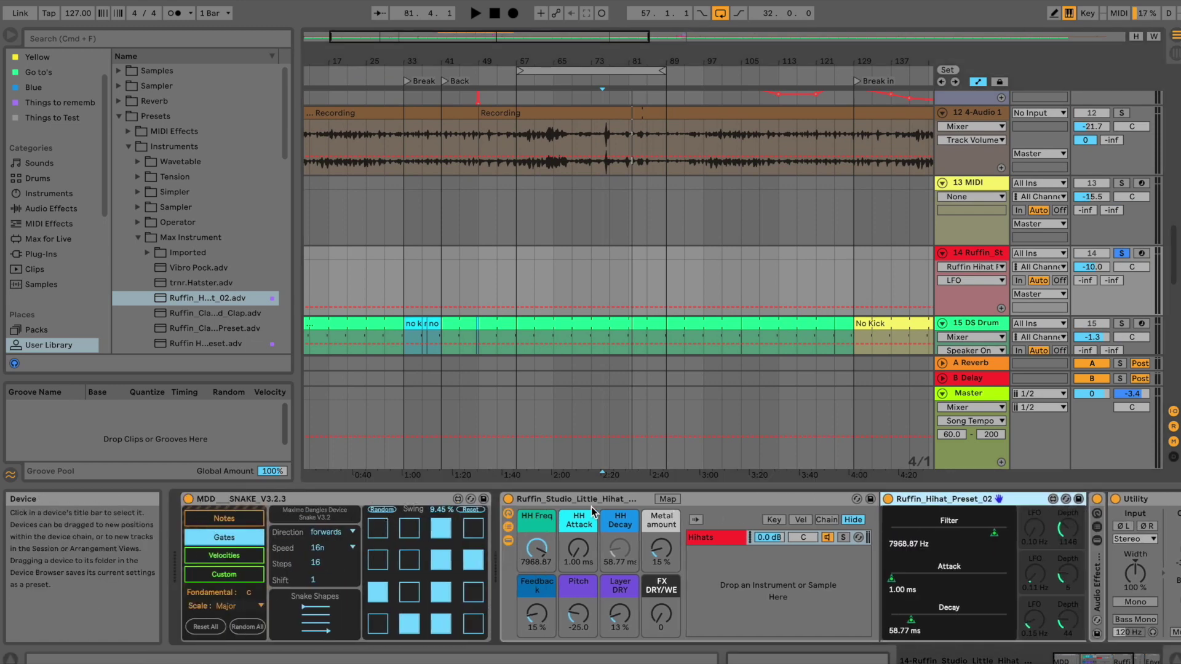
scroll(843, 543, right, 3)
scroll(843, 543, right, 2)
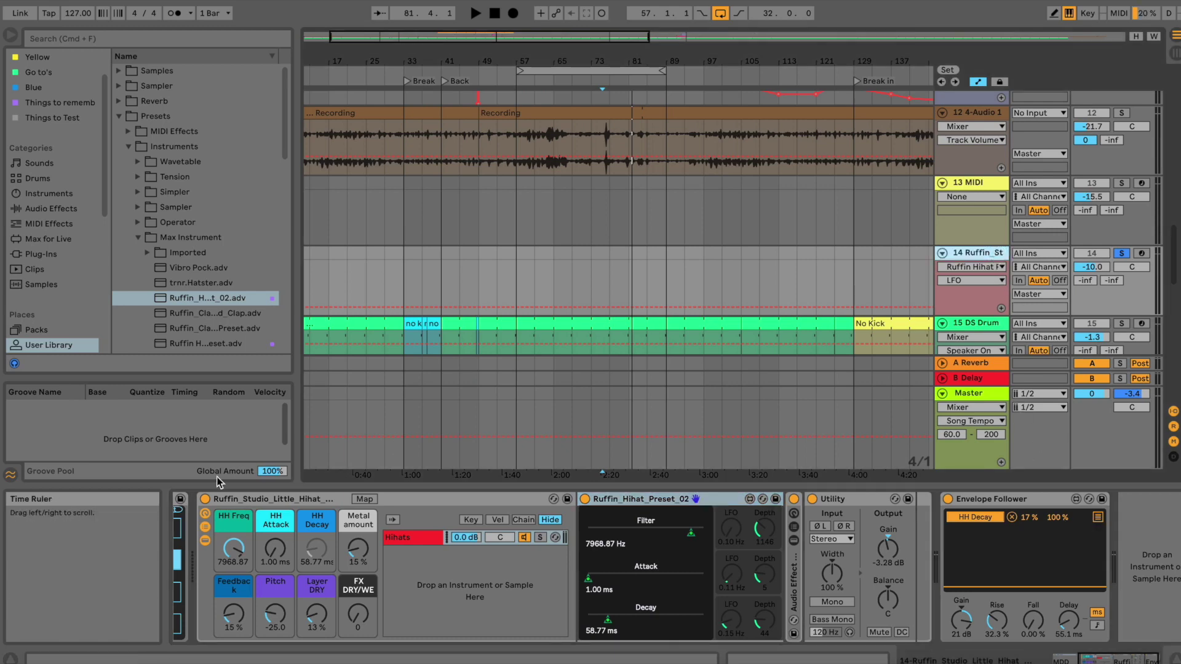
- Delete the Ruffin hi-hat rack from track 14, keeping MDD SNAKE and the Envelope Follower
click(230, 500)
scroll(230, 500, left, 5)
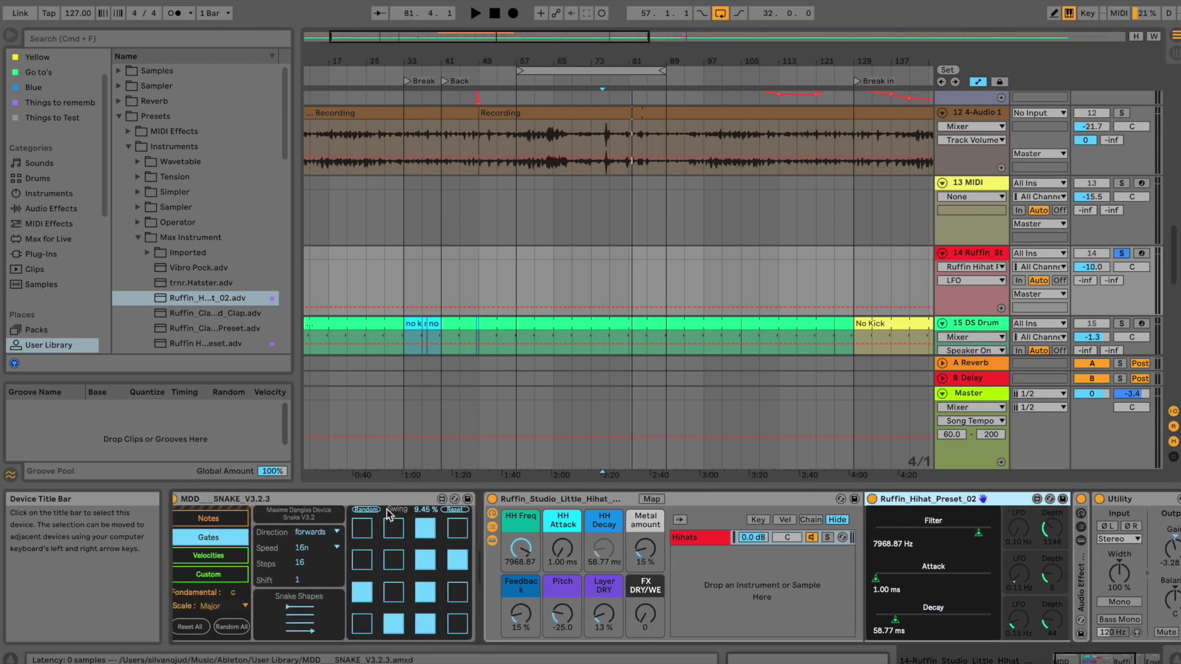
key(Delete)
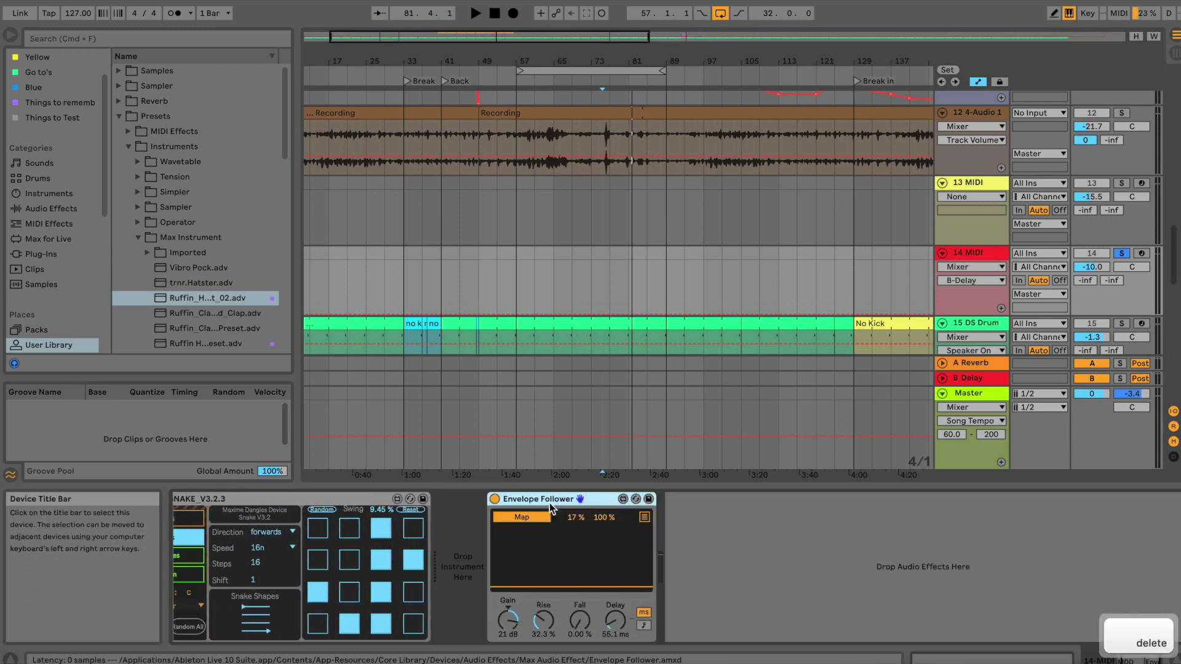
- Search the browser for "hats" and insert trnr.Hatster.amxd between MDD SNAKE and the Envelope Follower
key(super+f)
text(hats)
drag(185, 71, 464, 530)
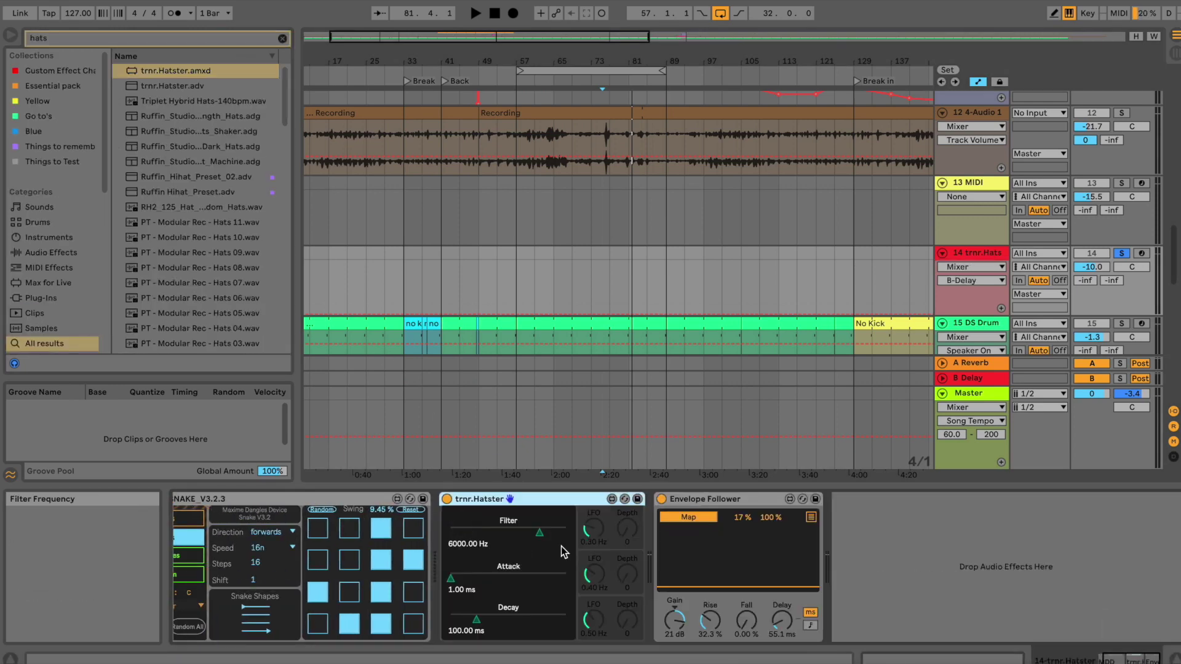
- During playback, set Hatster's filter to 7042.18 Hz, attack to 1.00 ms and decay to 54.15 ms, then stop
key(space)
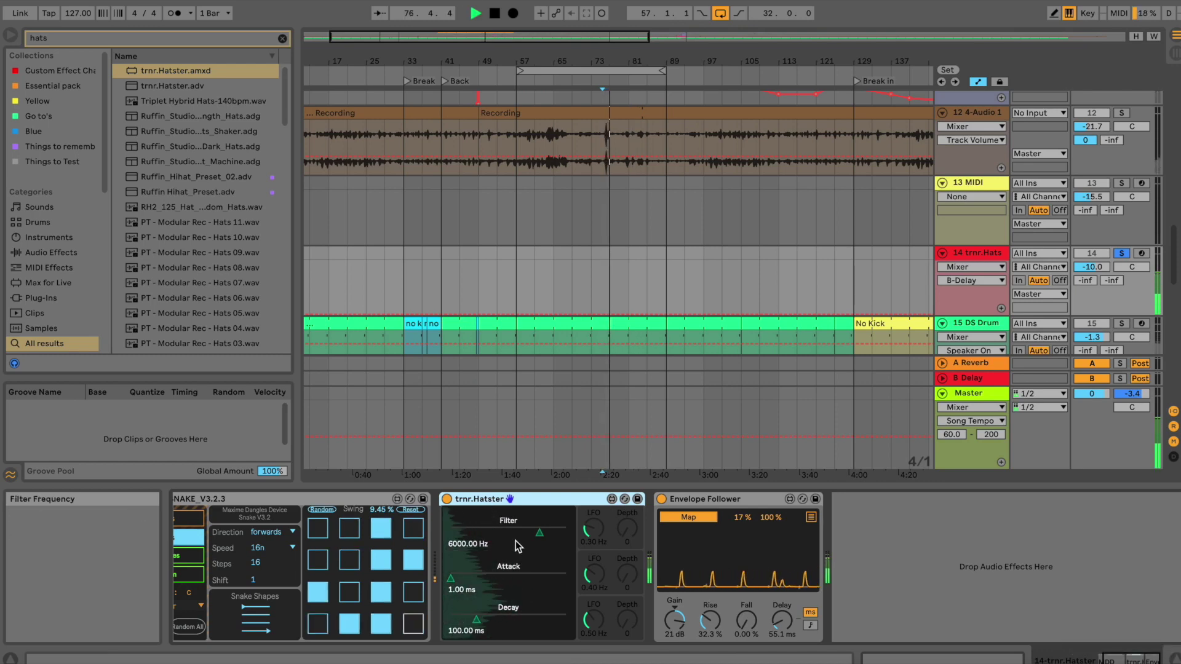
mouse_move(549, 534)
mouse_down()
mouse_move(477, 534)
mouse_move(547, 533)
mouse_up()
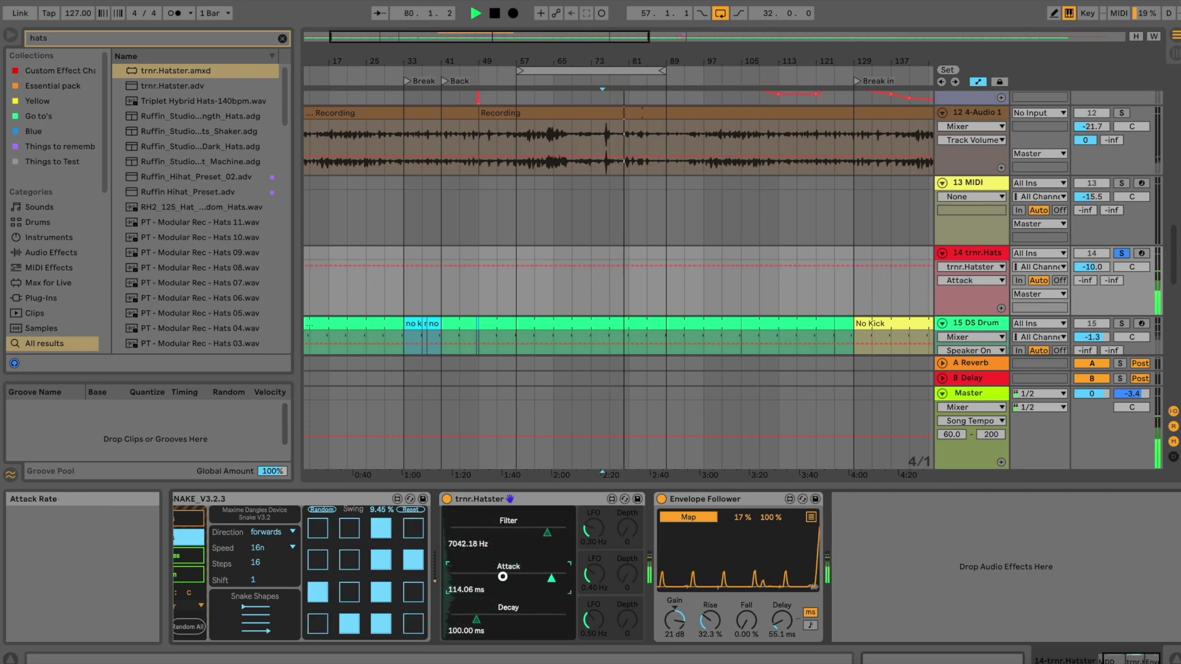
click(451, 579)
mouse_move(479, 619)
mouse_down()
mouse_move(522, 619)
mouse_move(470, 611)
mouse_up()
key(space)
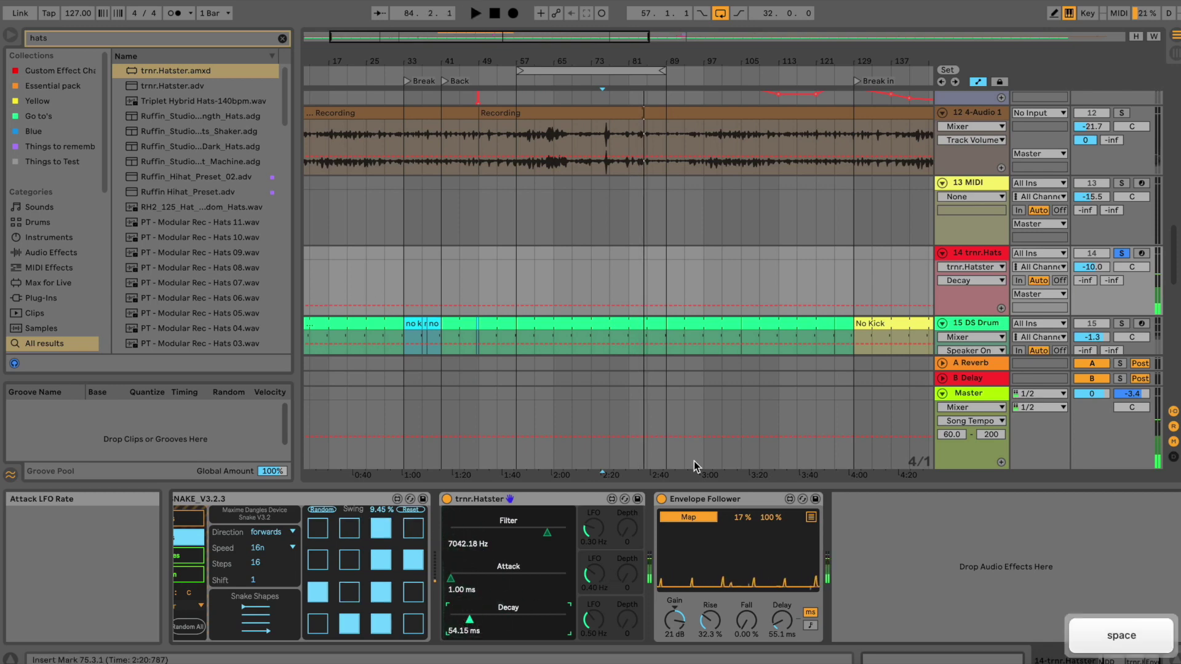
- Map the Envelope Follower to Hatster's Decay parameter
click(663, 500)
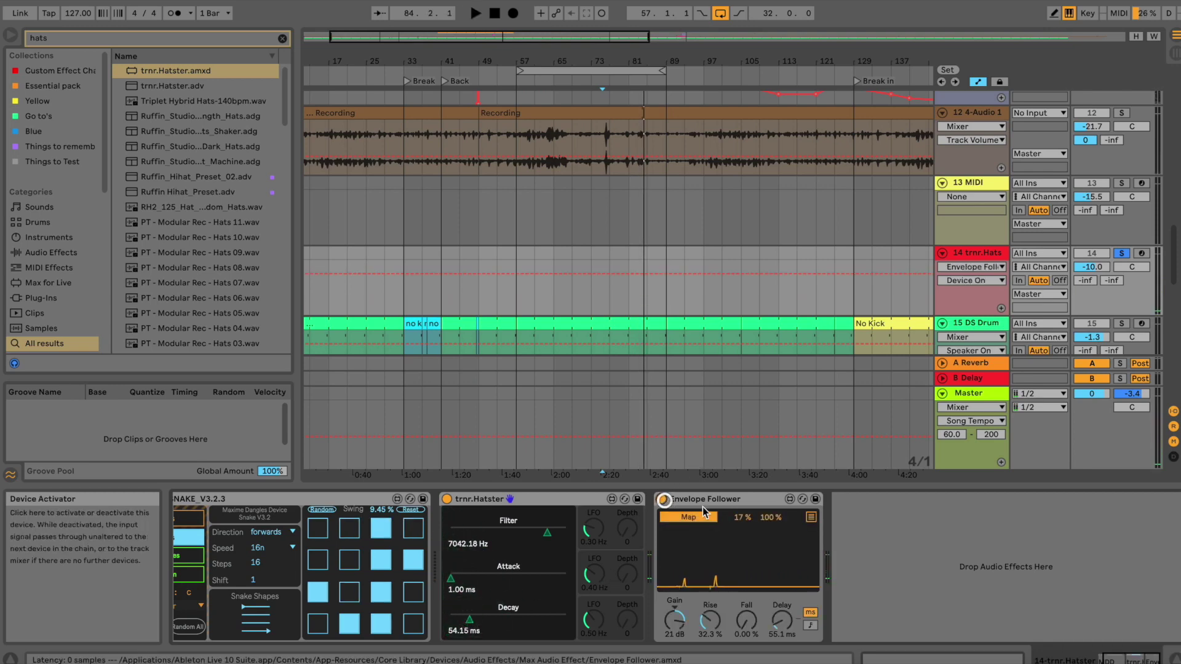
click(811, 519)
click(812, 520)
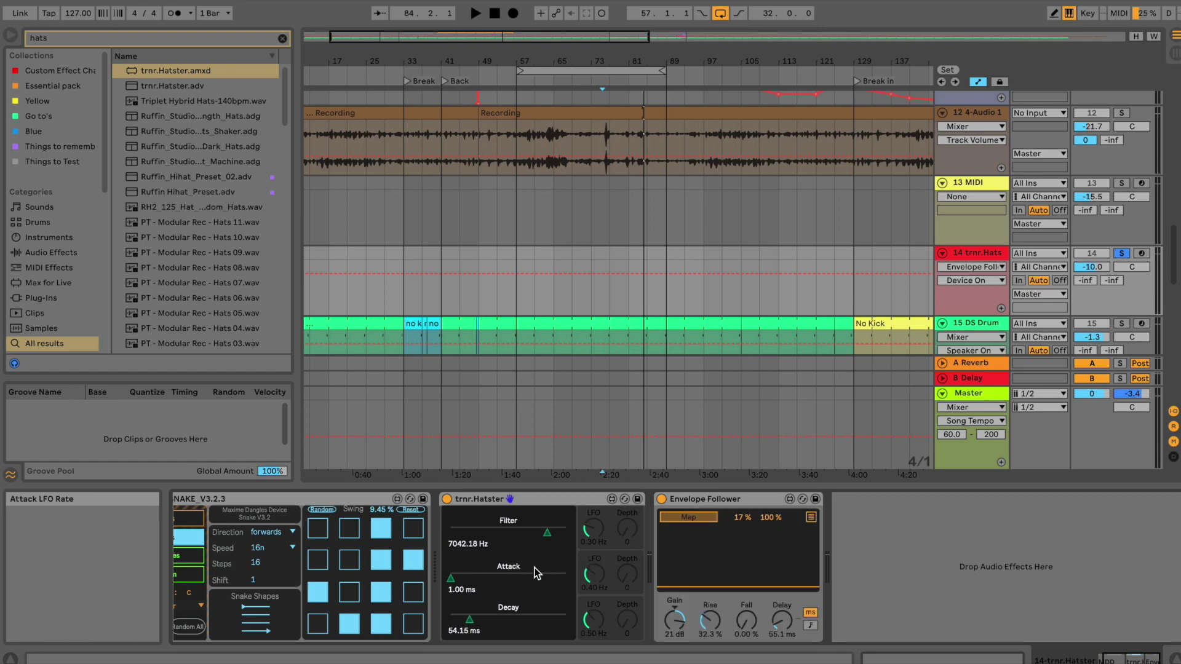
click(470, 620)
- Play the hats and set the Envelope Follower's gain to 25 dB, rise to 44.1 % and delay to 3.94 ms
key(space)
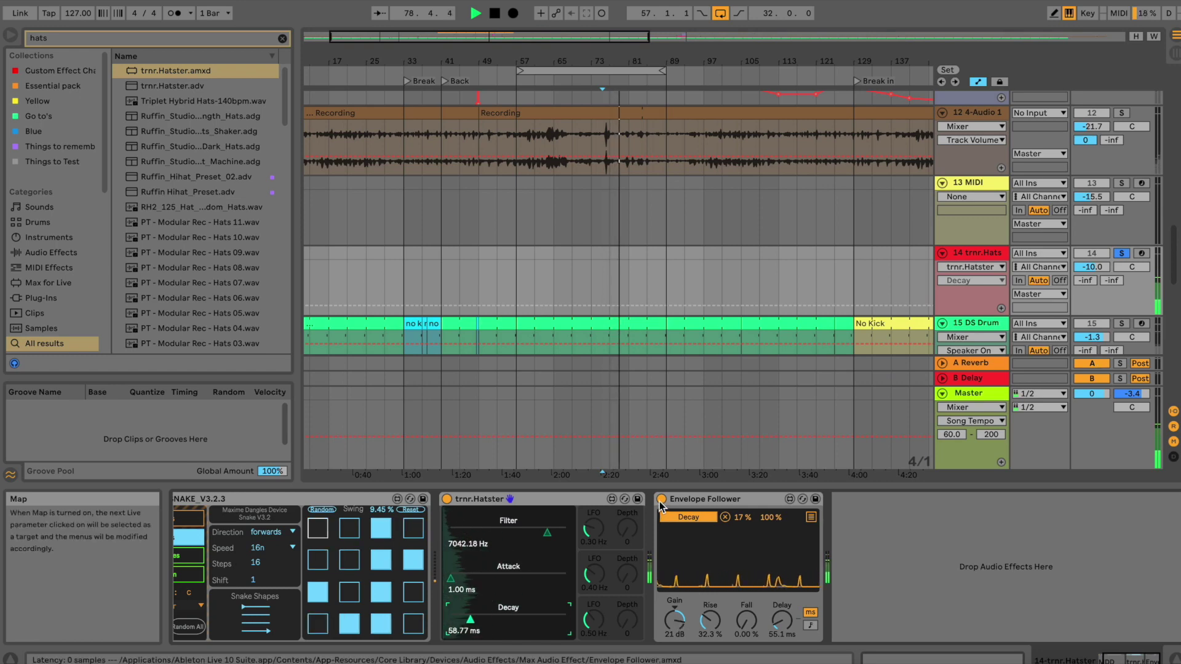
drag(675, 620, 675, 651)
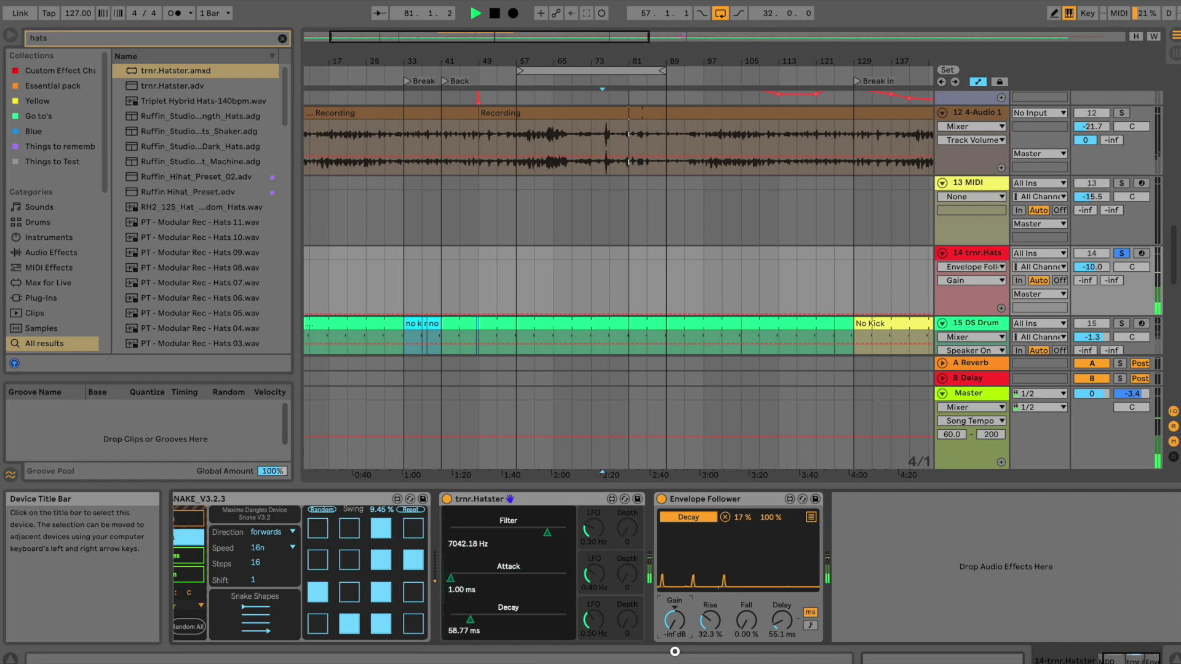
key(space)
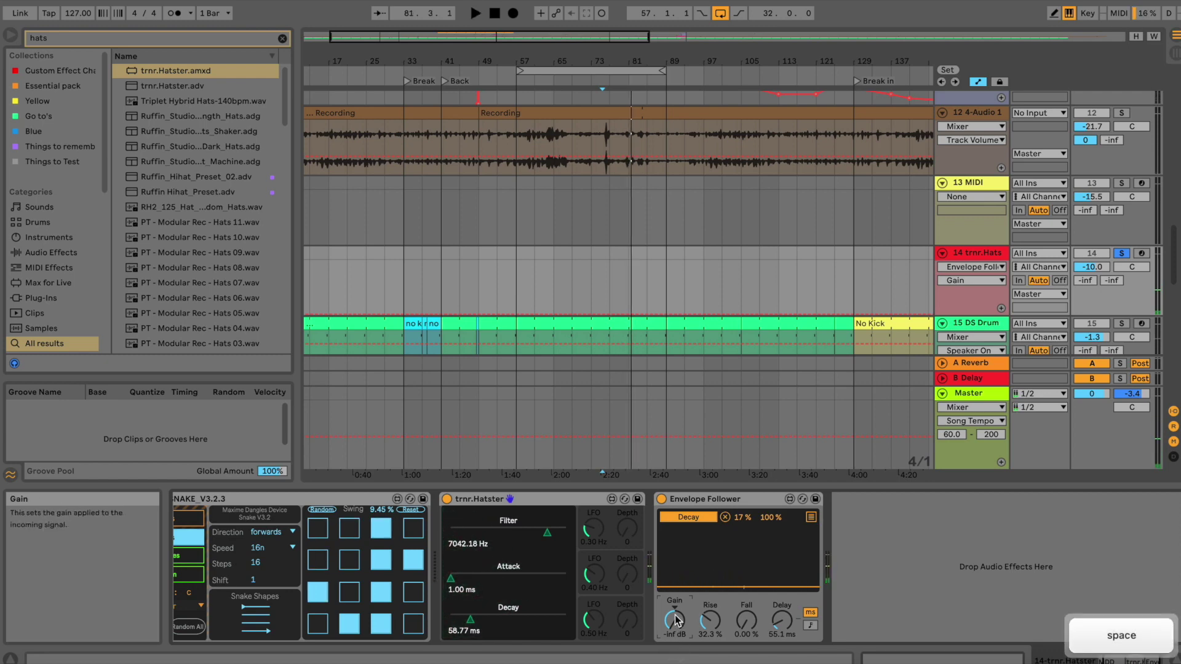
drag(674, 620, 675, 545)
key(space)
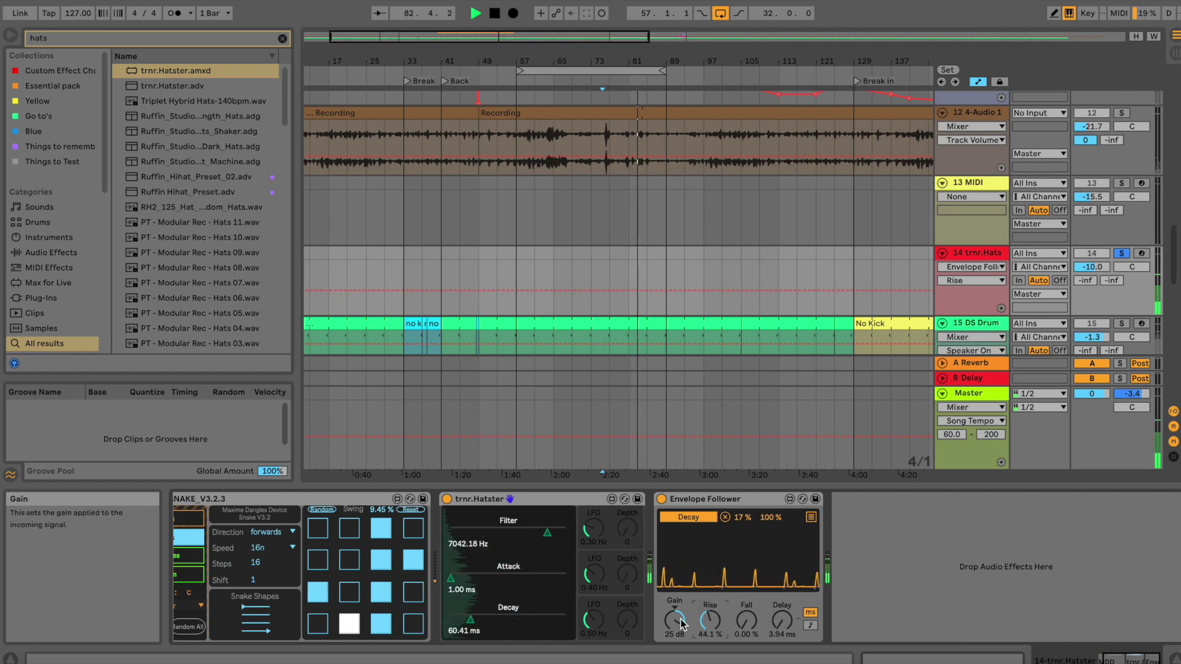
- Set Hatster's filter LFO depth to 677, attack LFO depth to 0, and decay LFO to 0.75 Hz with depth 42
click(661, 499)
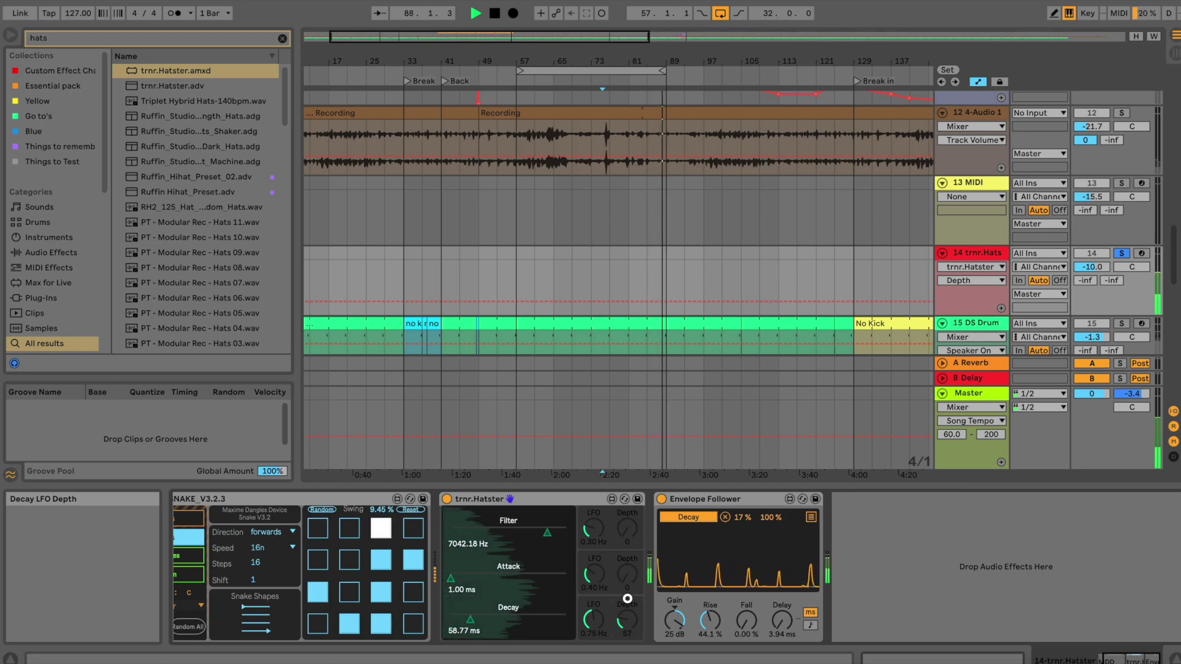
drag(627, 601, 627, 602)
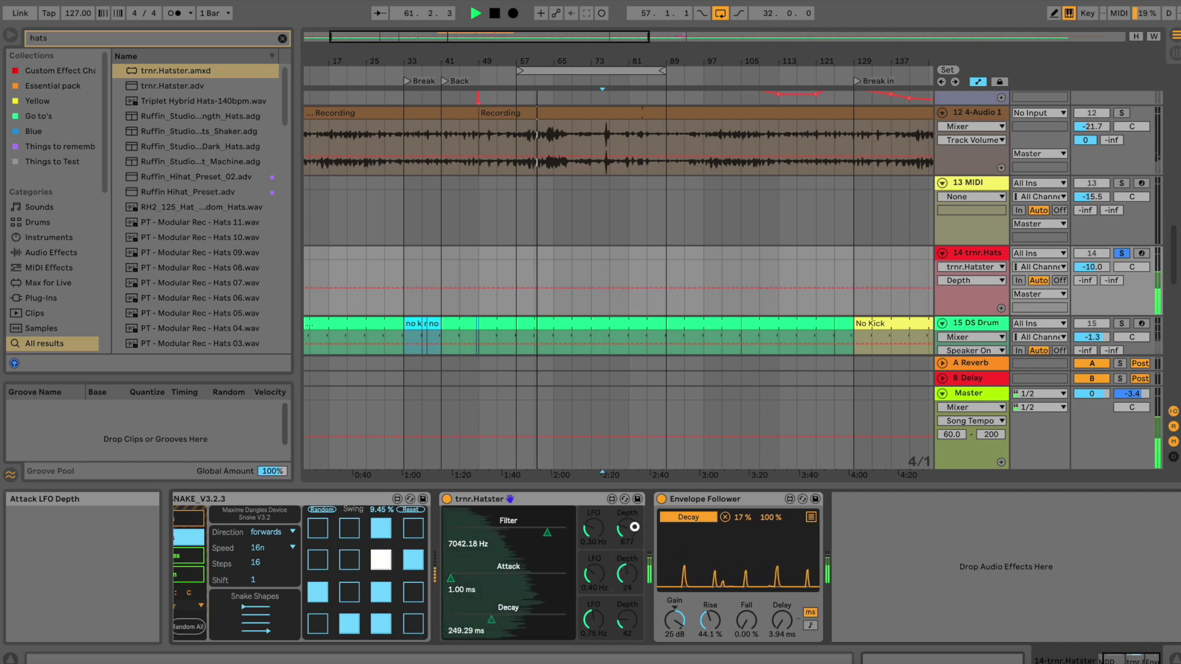
drag(634, 525, 635, 576)
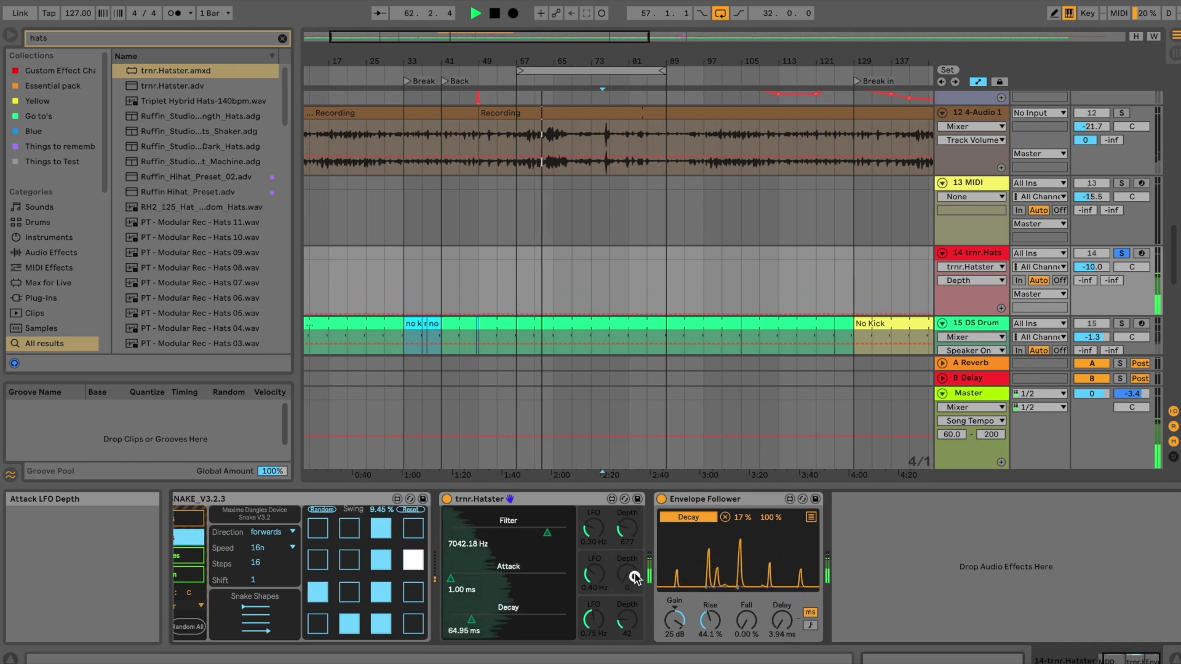
- Turn off the Envelope Follower, replay the hats and reset Hatster's decay LFO depth to 0
click(660, 501)
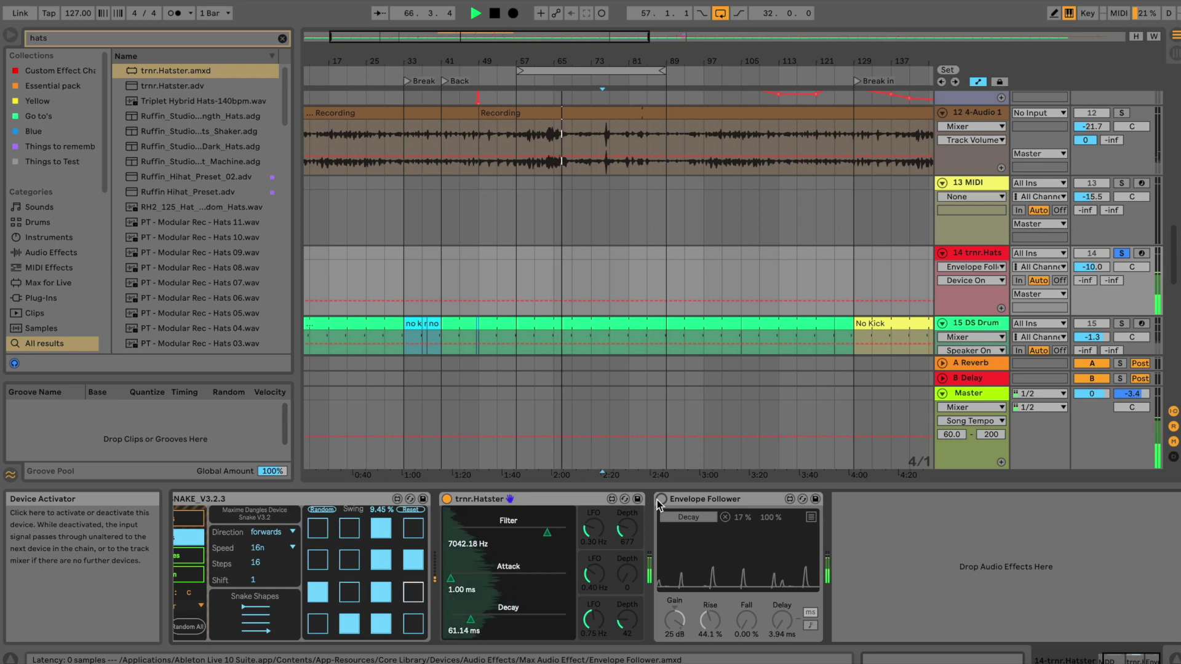
key(space)
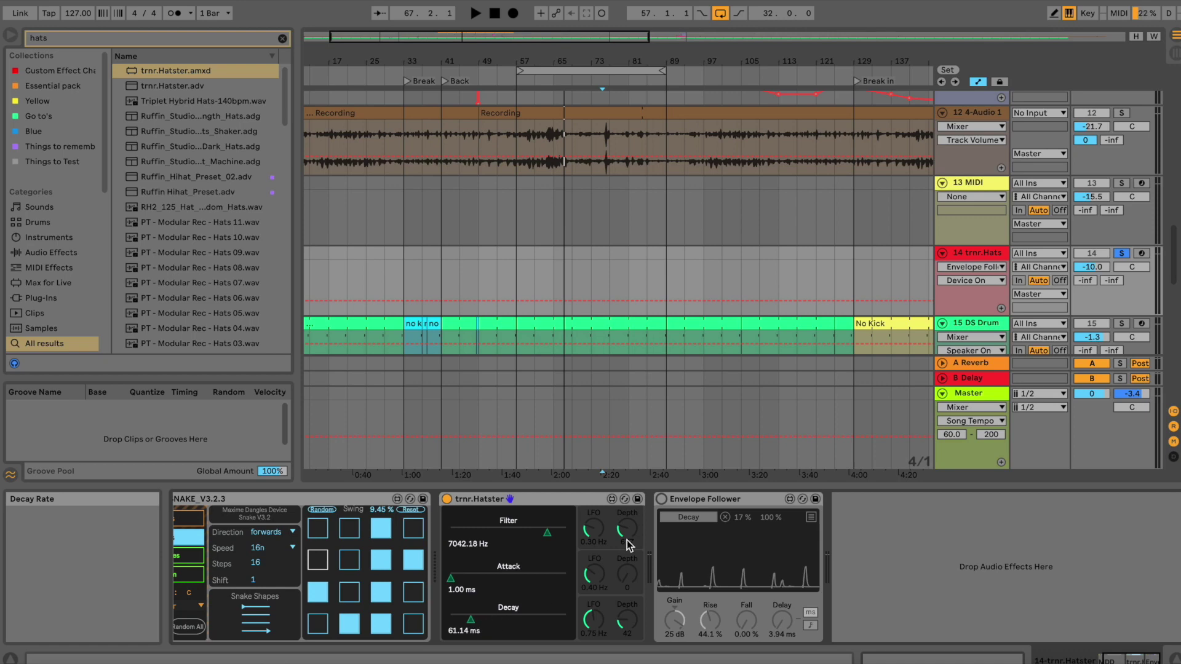
key(space)
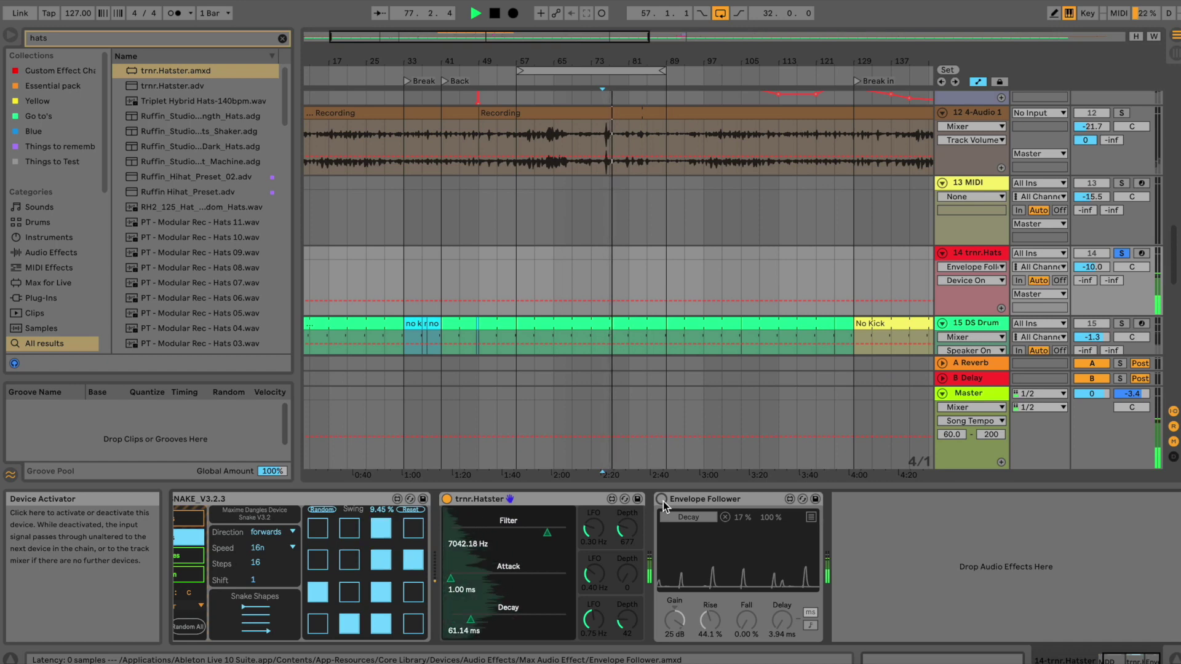
click(625, 622)
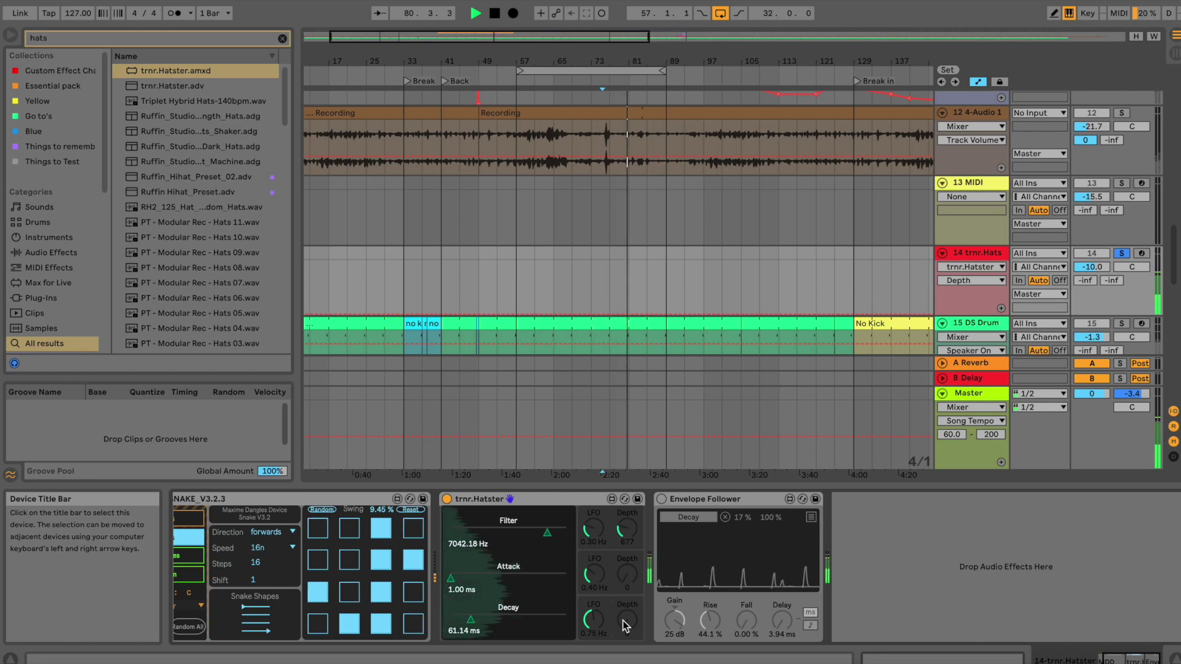
- Reactivate the Envelope Follower and set its mapping minimum to 23 %, rise to 8.66 % and gain to 20 dB
click(662, 499)
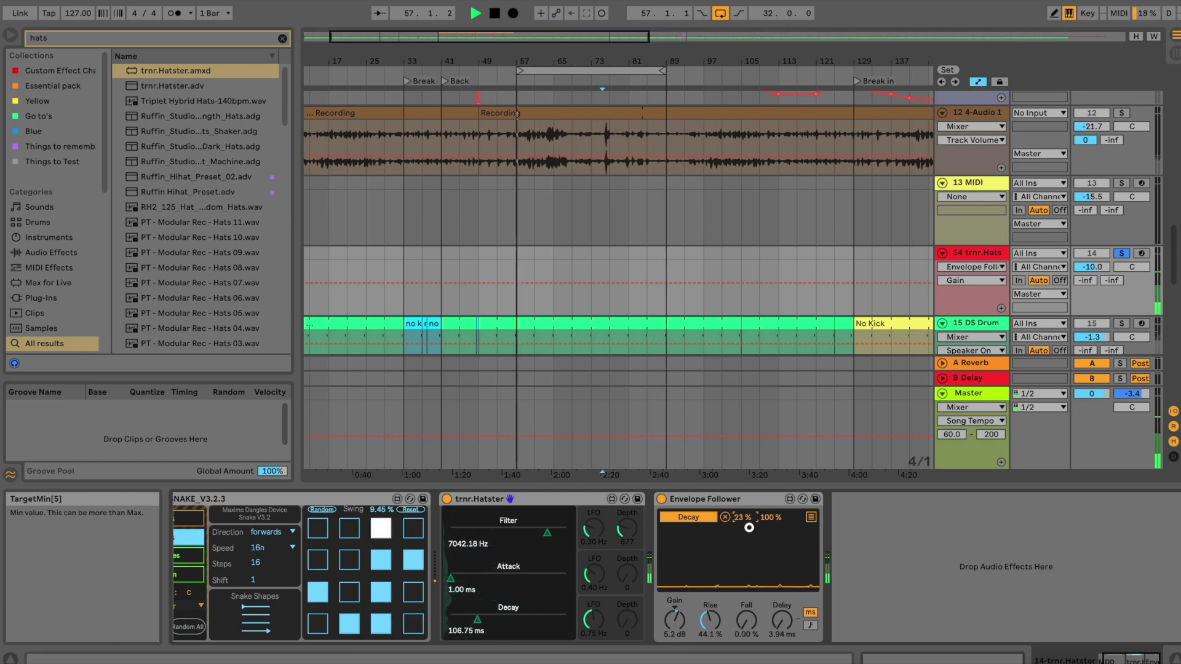
drag(710, 621, 709, 655)
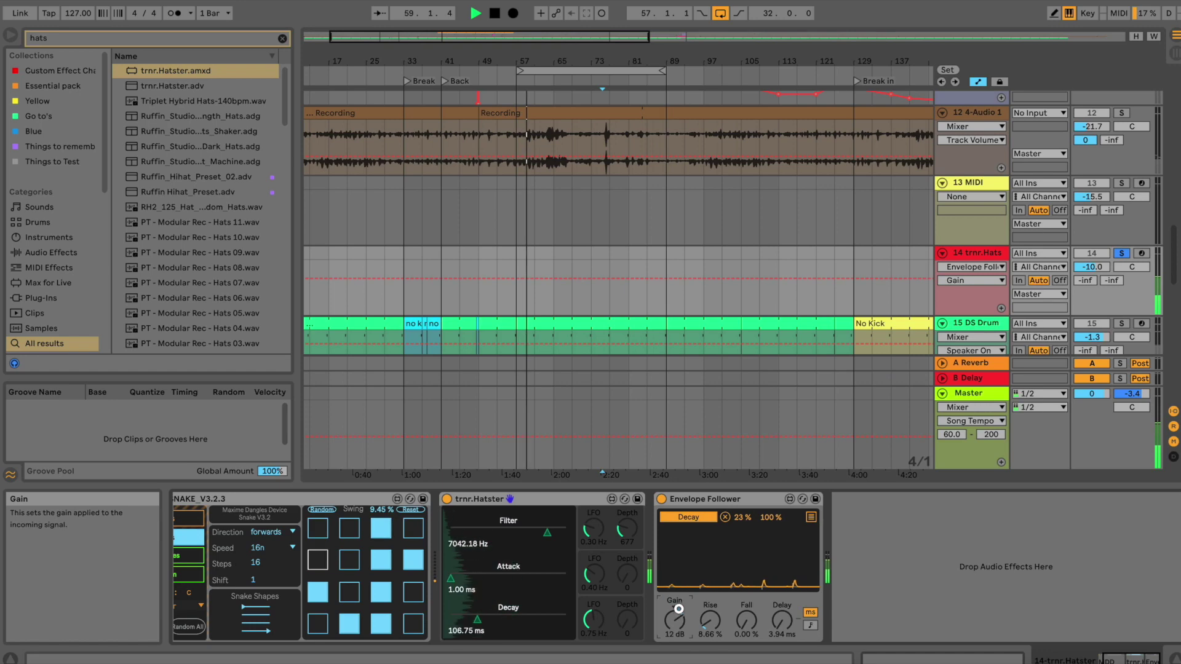
drag(676, 621, 678, 597)
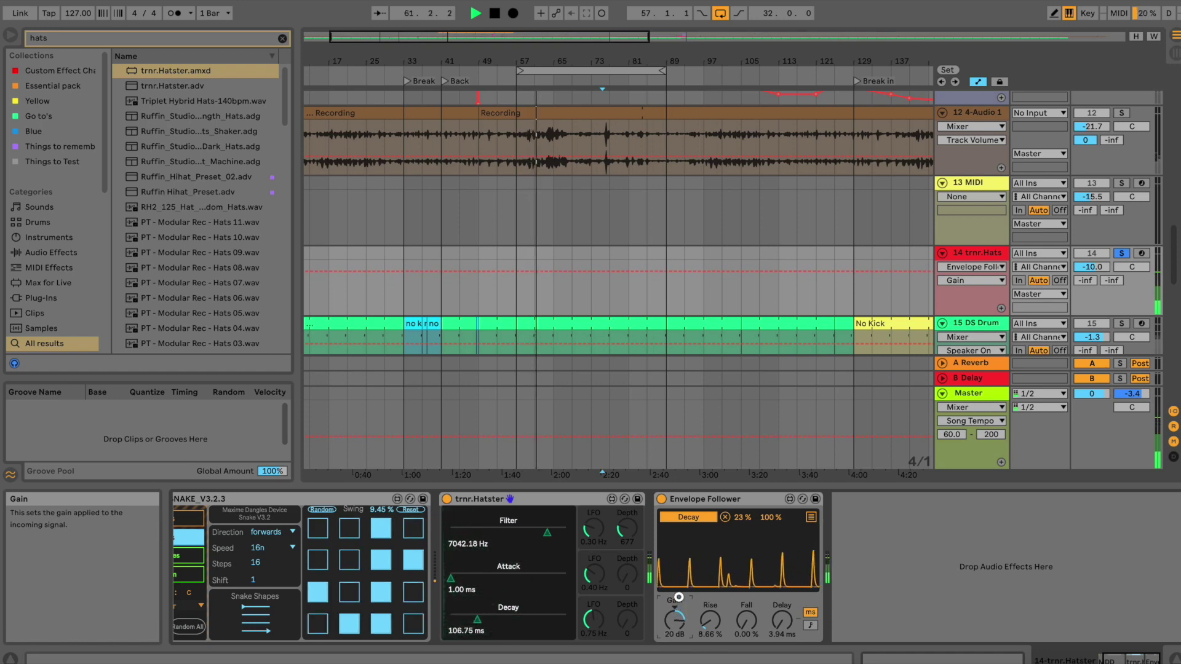
- Activate gate steps 6 and 12 in MDD SNAKE and set the swing to 24.4 %
click(318, 529)
click(319, 530)
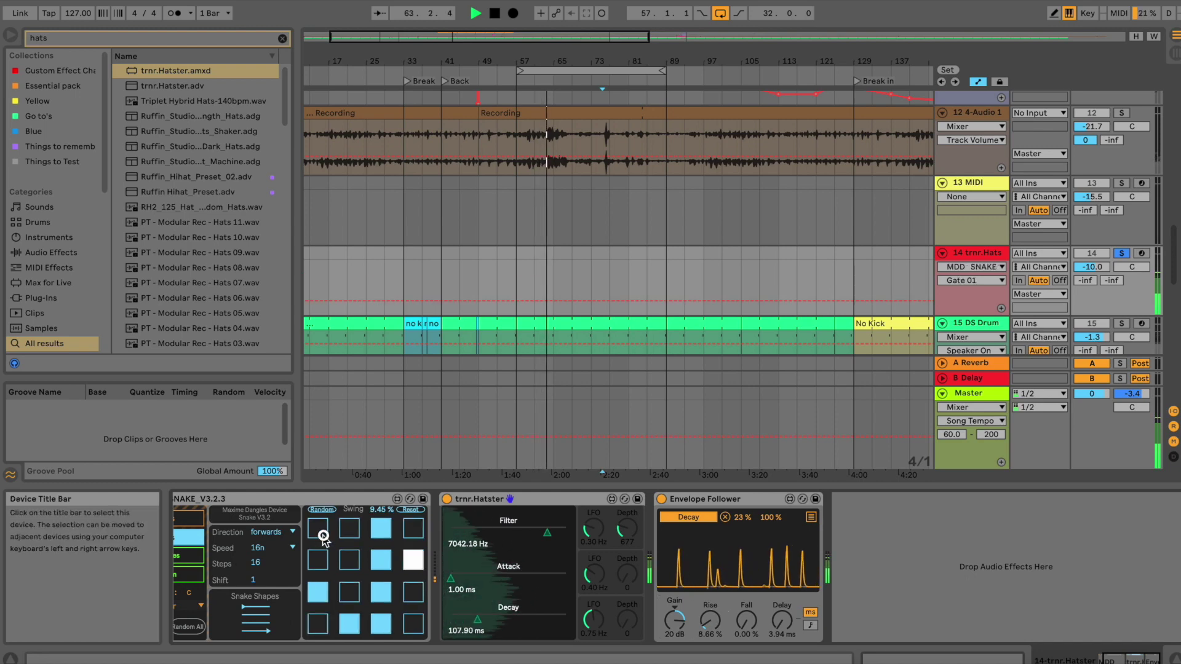
click(345, 561)
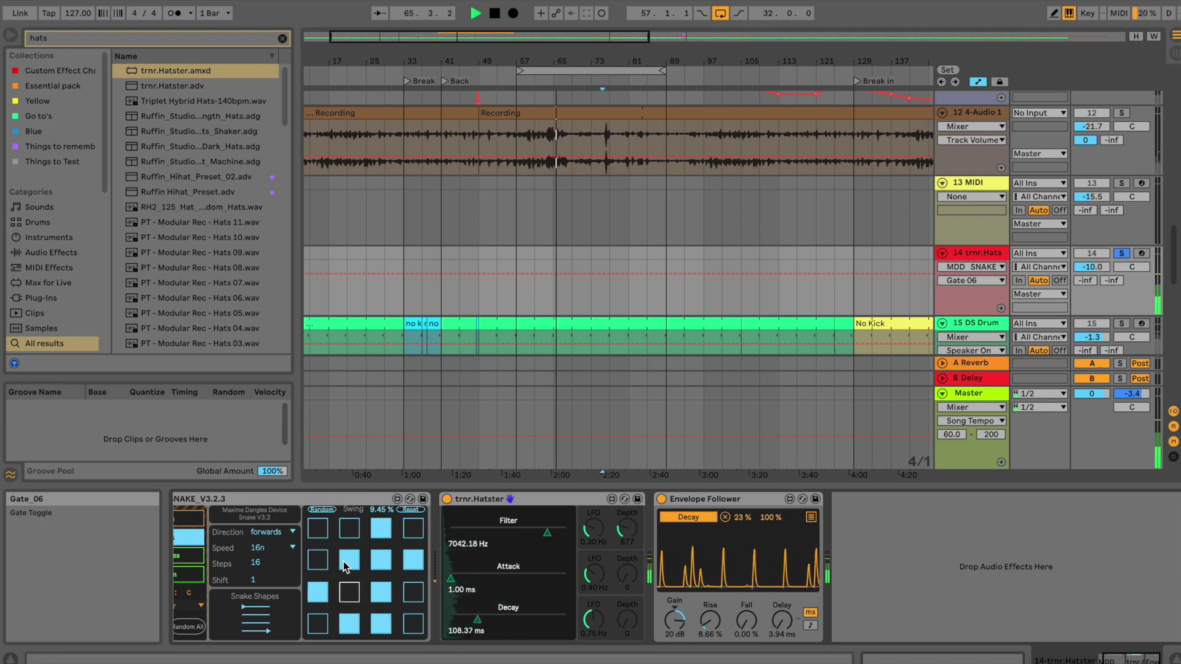
click(410, 593)
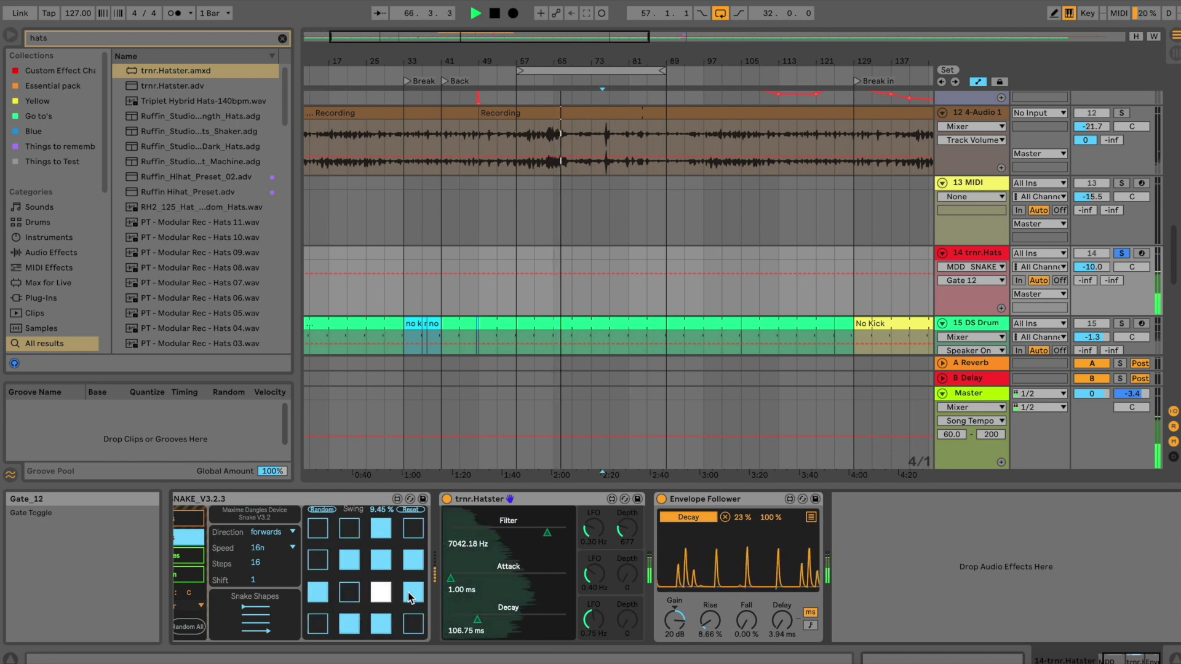
scroll(574, 615, left, 2)
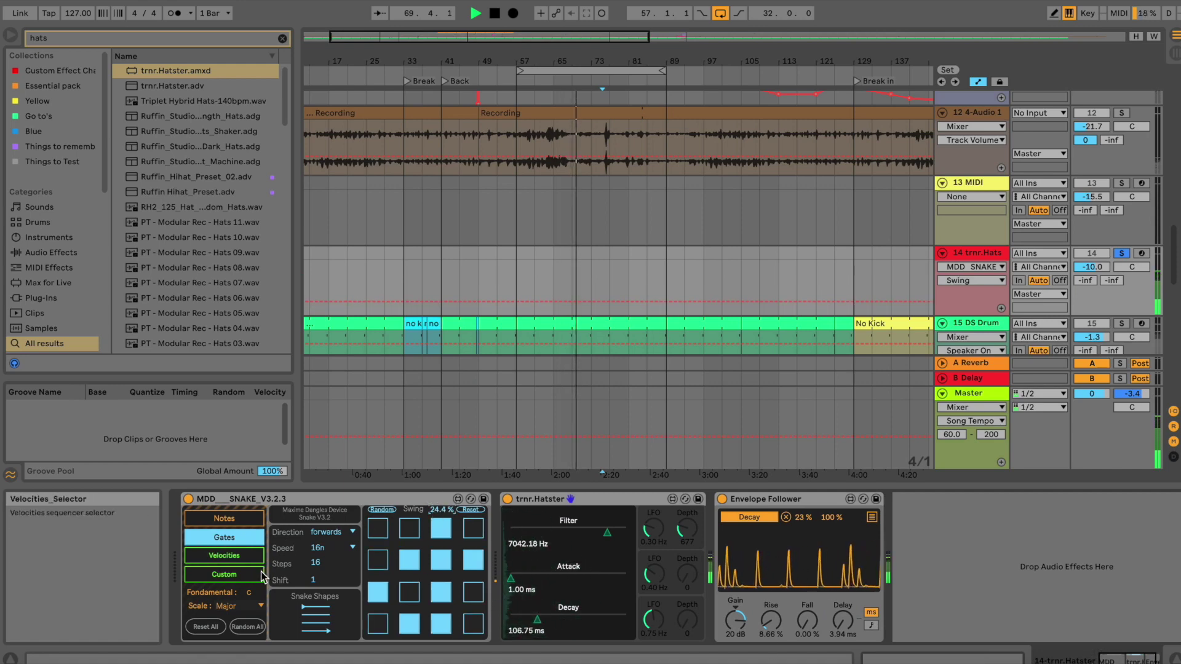
- Go through SNAKE's Custom, Notes and Gates sequencers and set the third step in Velocities to 54
click(250, 574)
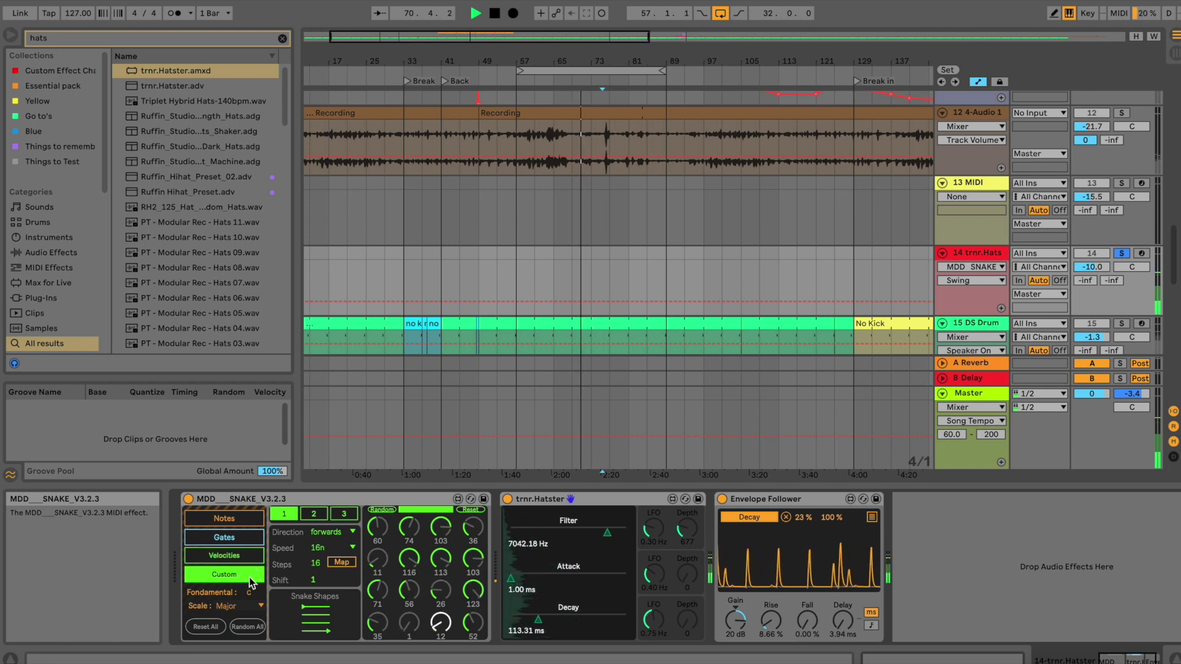
click(236, 520)
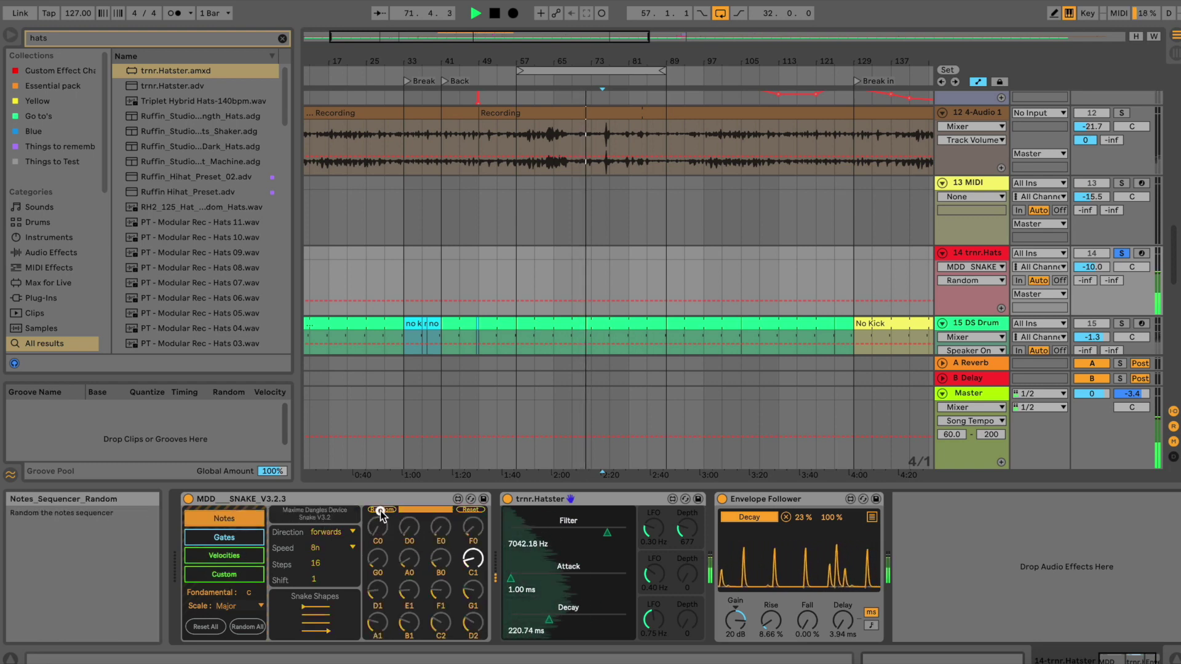
click(245, 538)
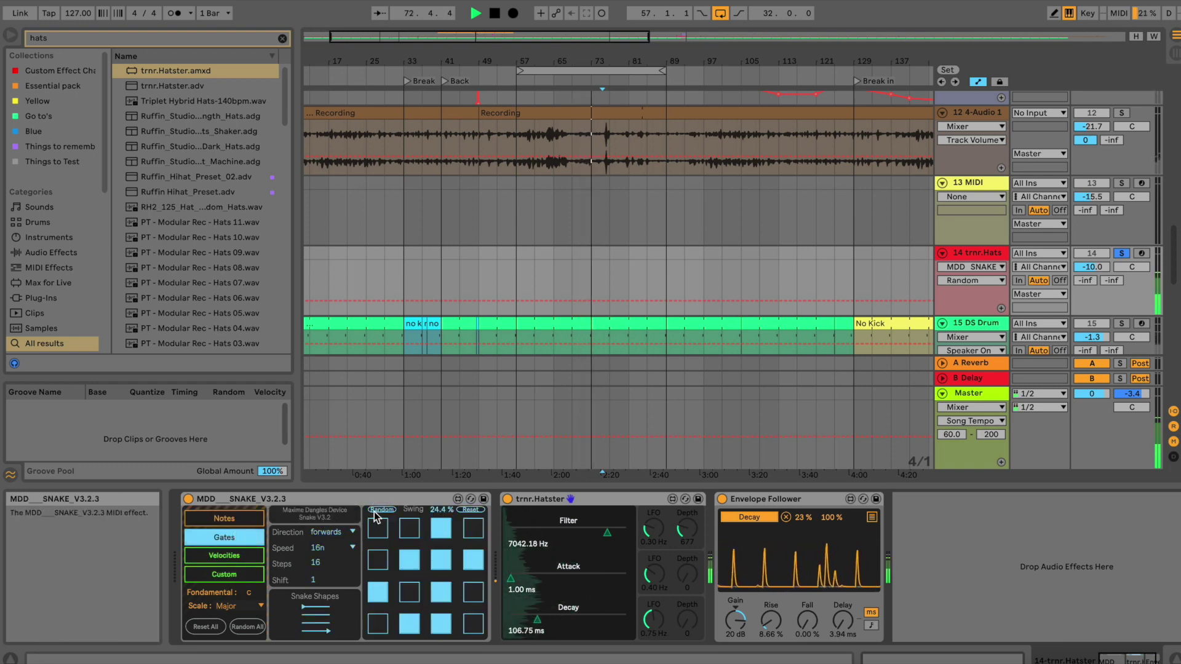
click(234, 557)
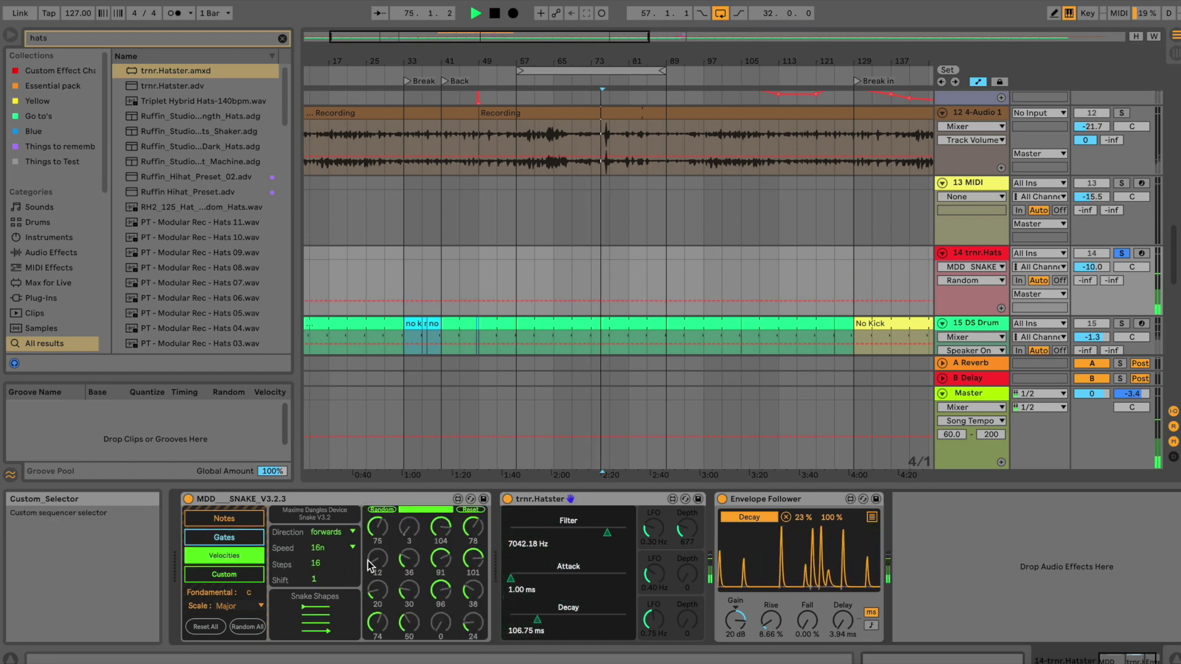
drag(445, 534, 446, 529)
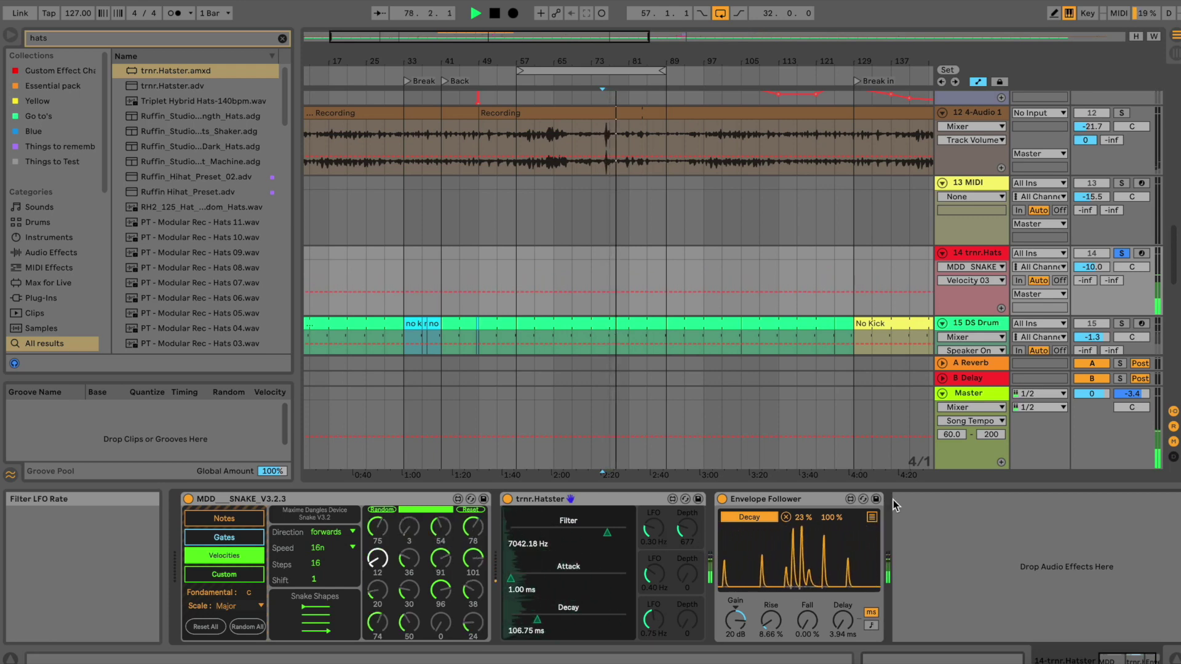
- Set the Envelope Follower's gain to 5.7 dB and its mapping maximum to 73 %
click(737, 618)
drag(735, 620, 739, 640)
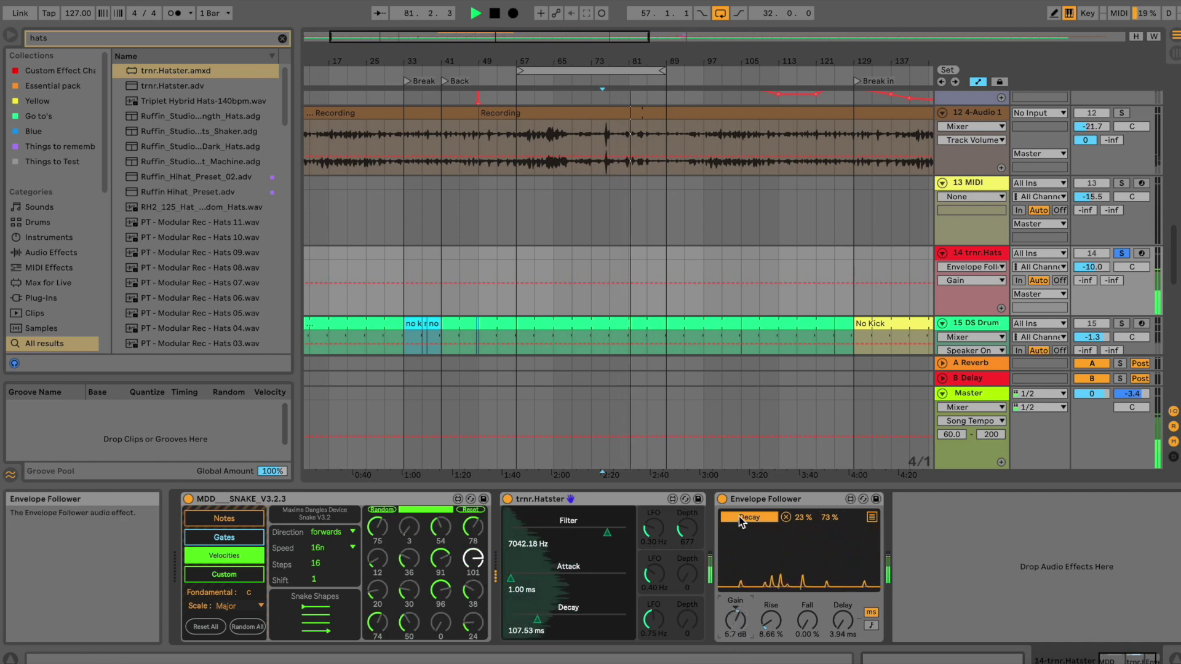
- Set the Envelope Follower's gain to 18 dB and look through SNAKE's Gates and Notes sequencers on the trnr.Hatster track
drag(735, 620, 735, 606)
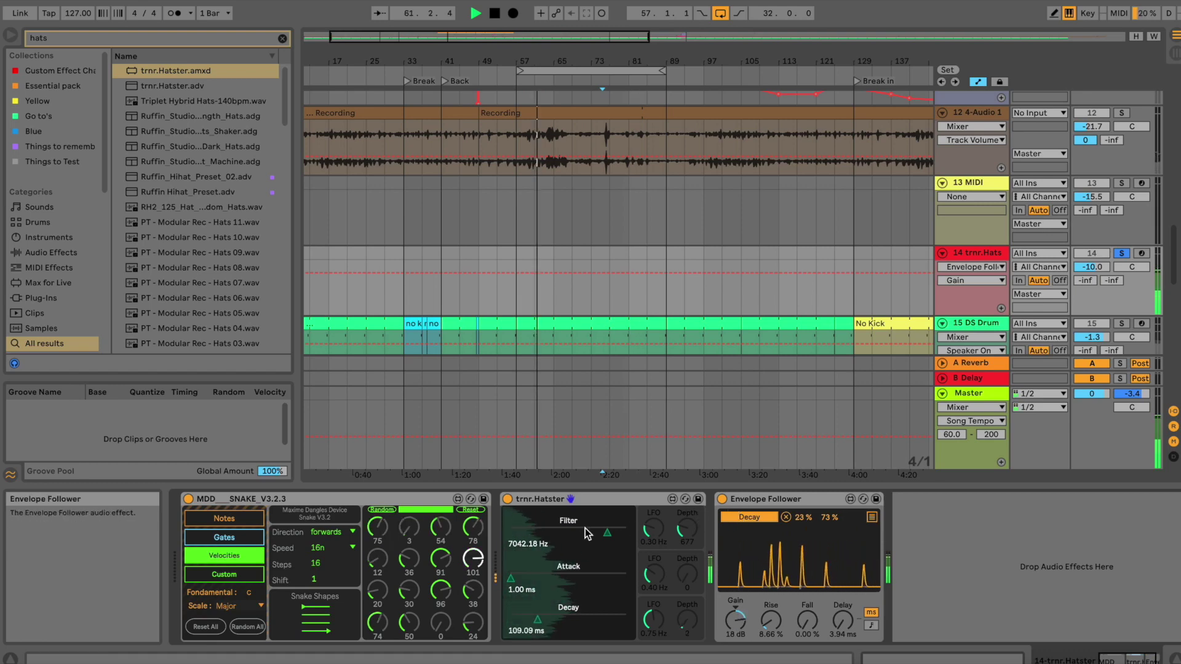
key(space)
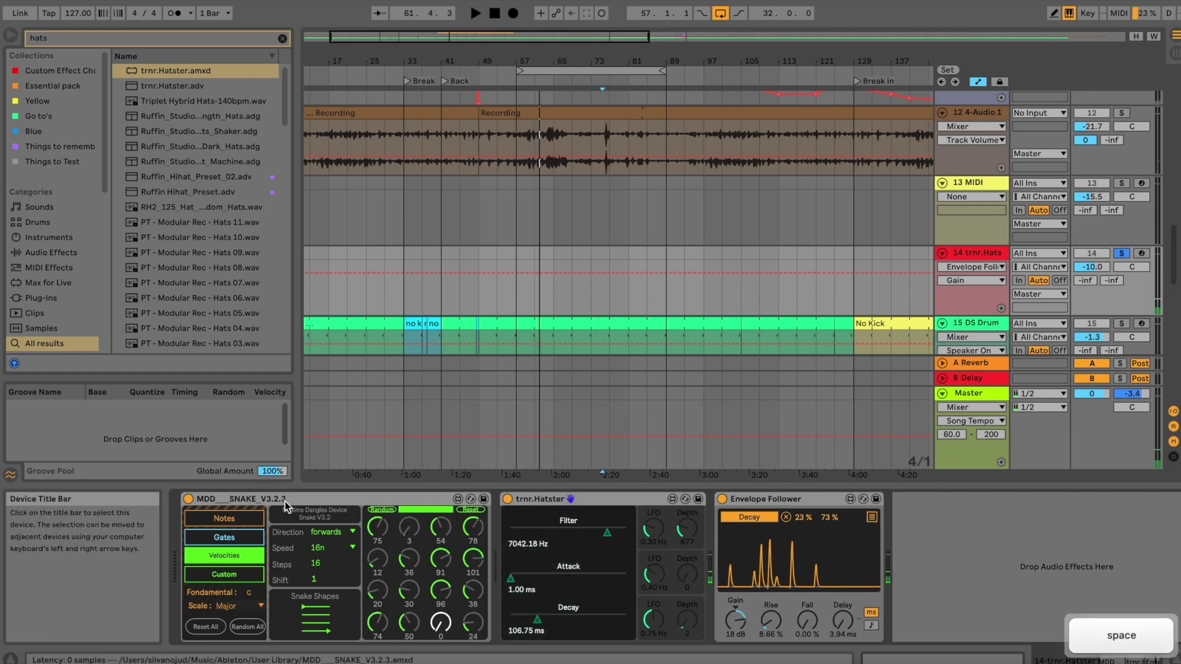
click(233, 539)
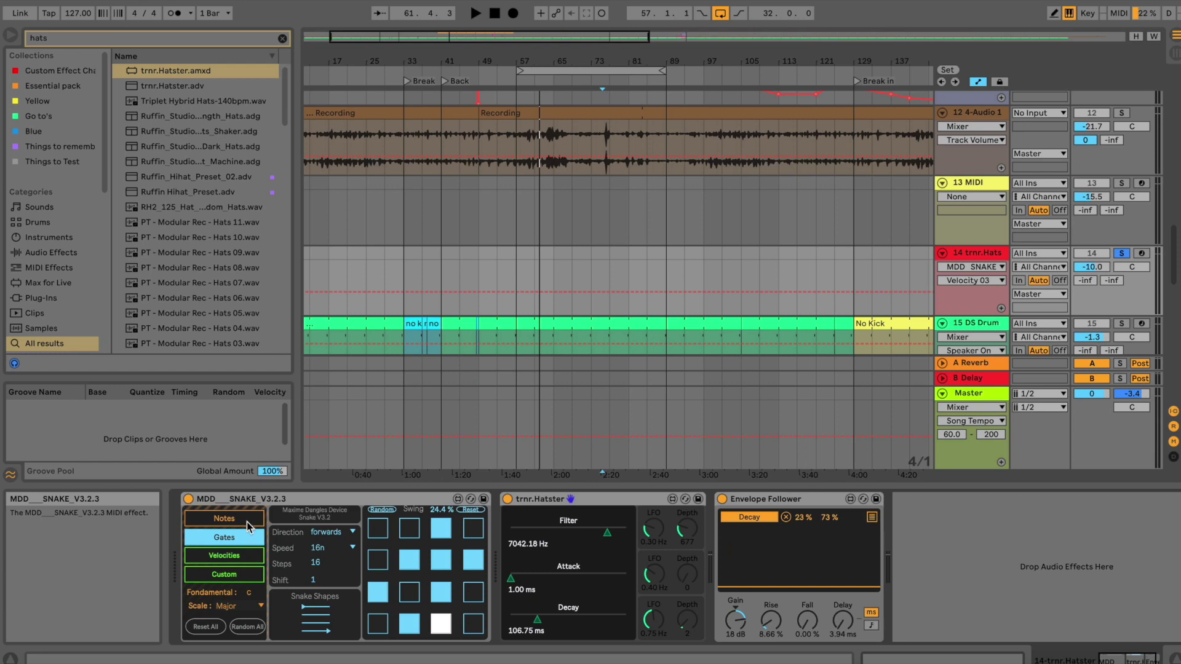
click(247, 521)
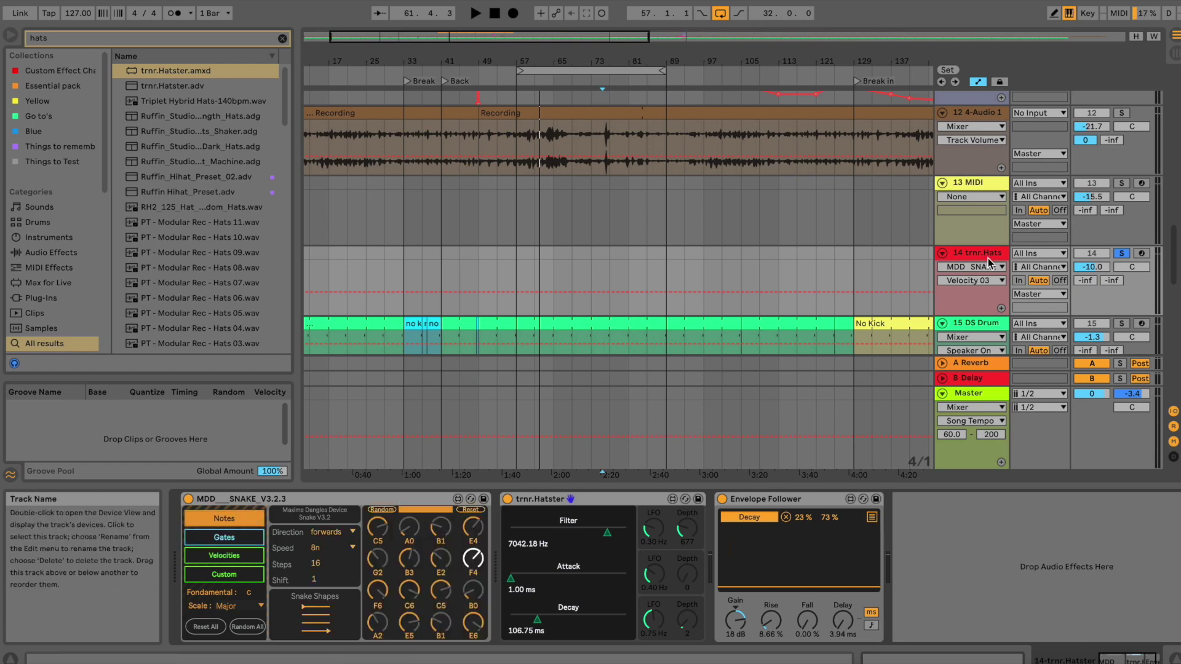
- Play the soloed hi-hat tracks together and lower the 20 DS HH track's volume to -14.6 dB
scroll(1058, 265, down, 8)
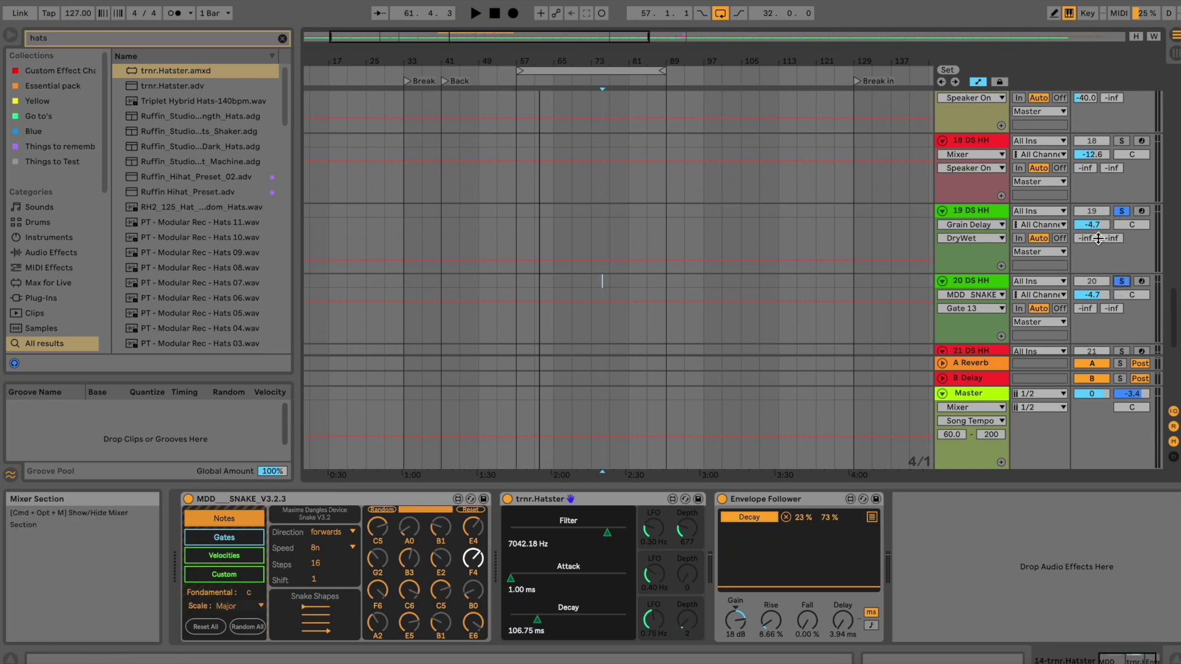
scroll(1033, 228, up, 8)
key(space)
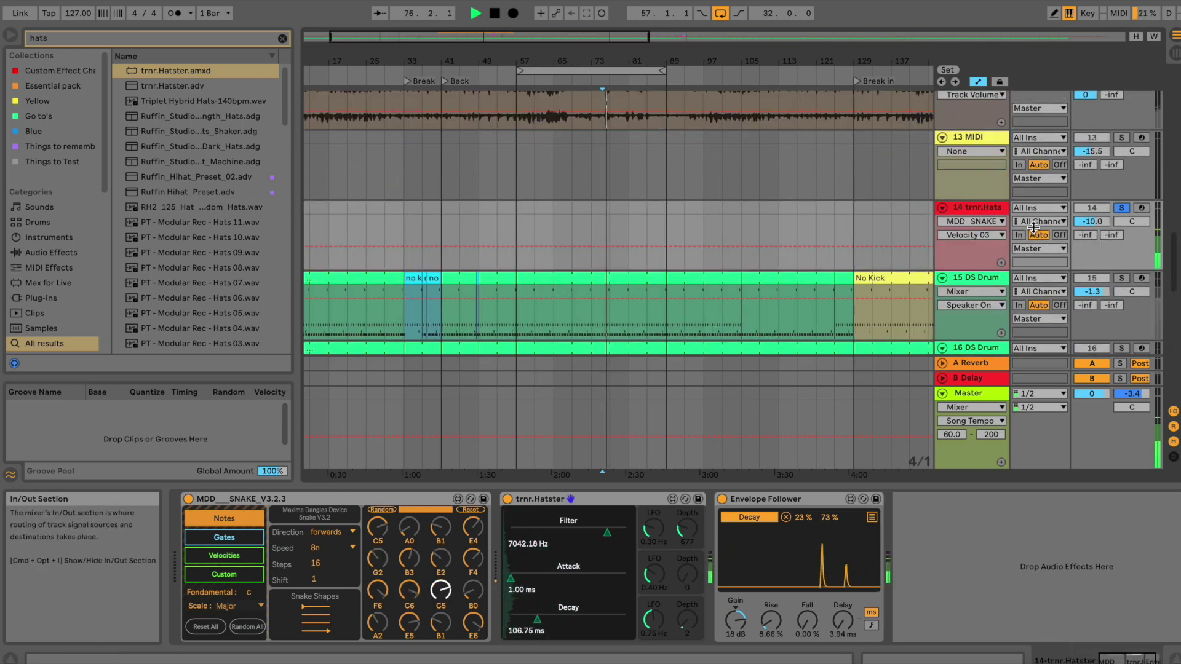
scroll(1077, 249, down, 1)
scroll(1077, 250, down, 7)
scroll(1077, 249, down, 10)
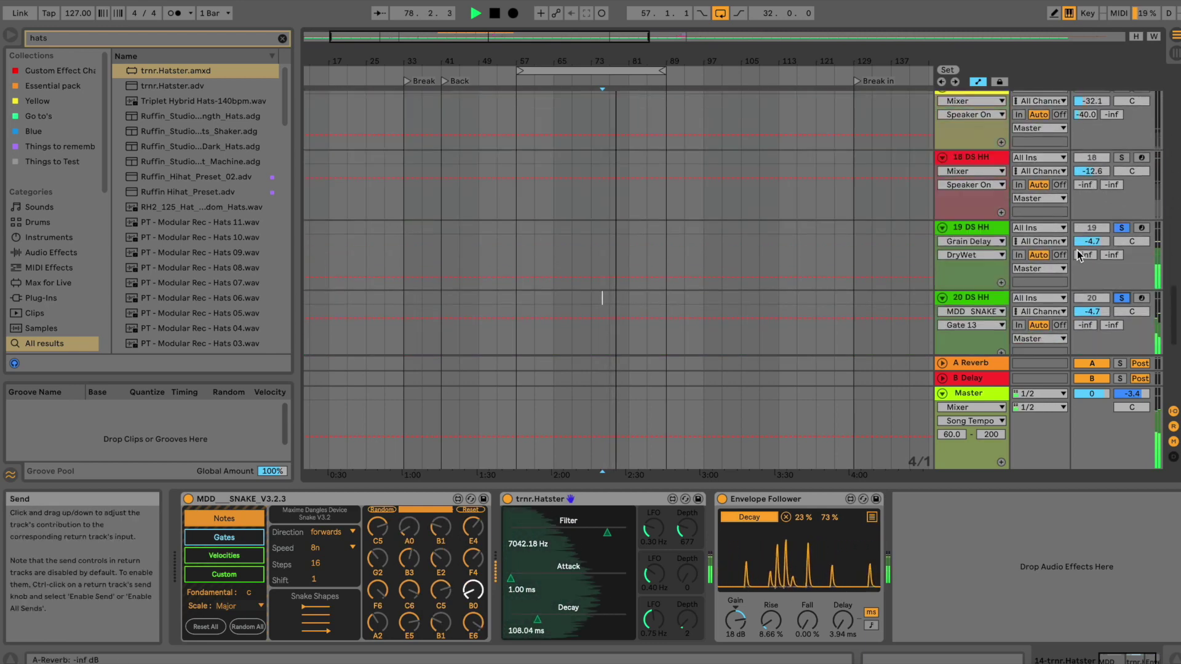
drag(1098, 315, 1096, 312)
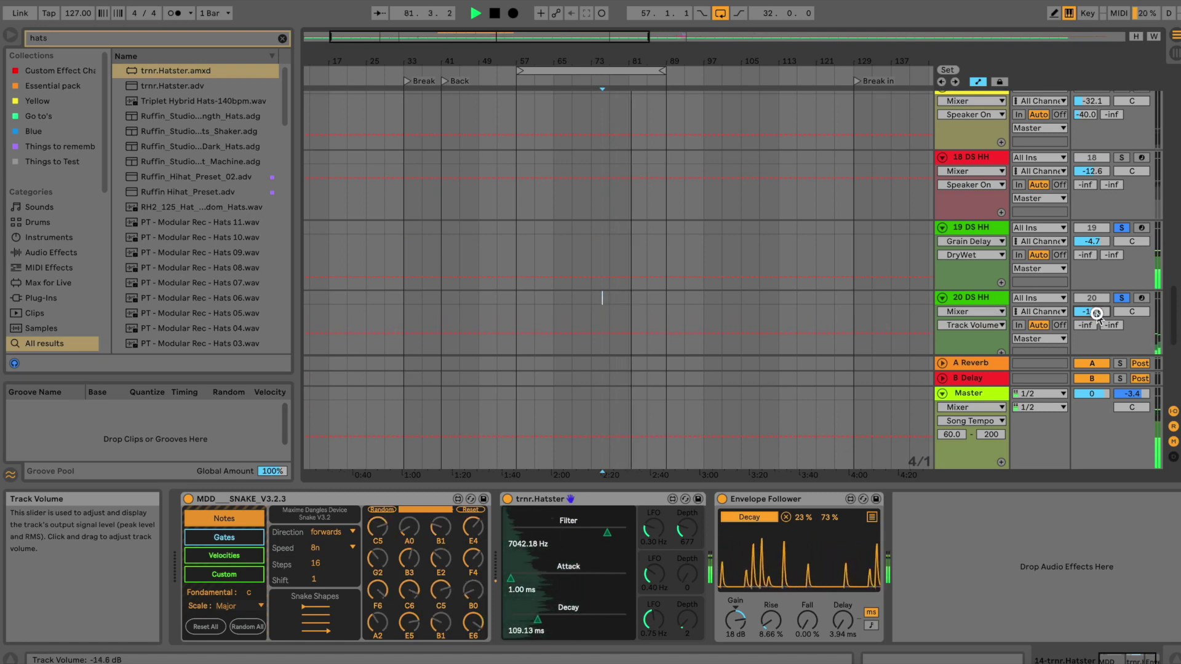
- Duplicate the 19 DS HH track and remove Grain Delay from the copy
click(989, 233)
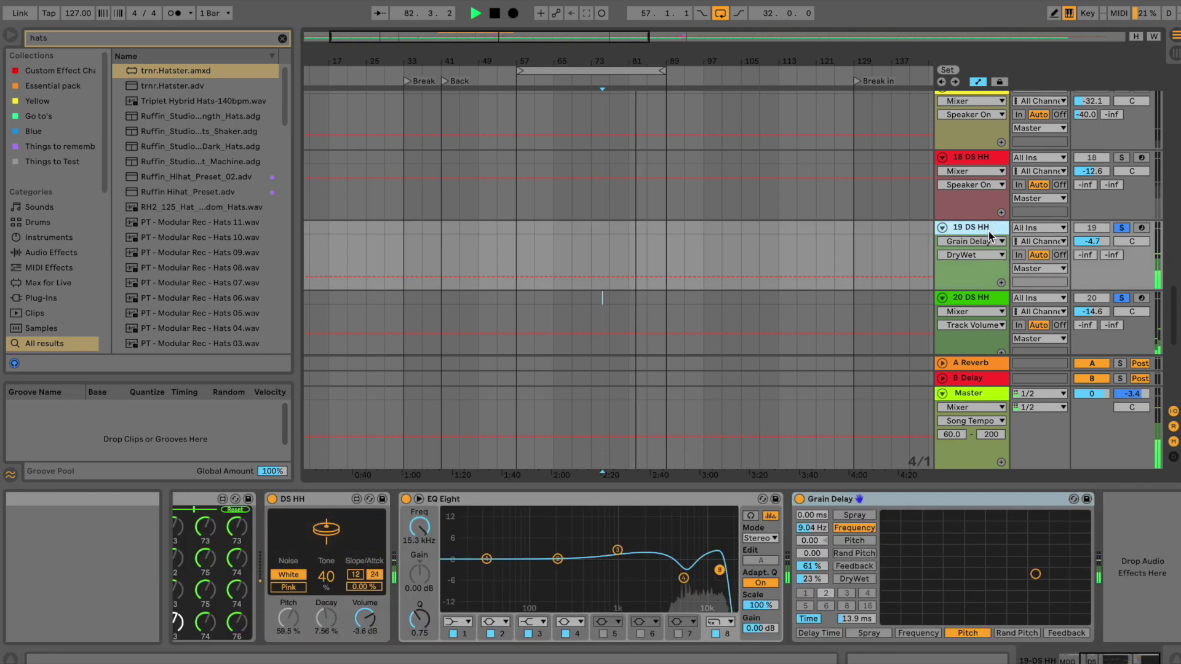
scroll(1031, 245, down, 3)
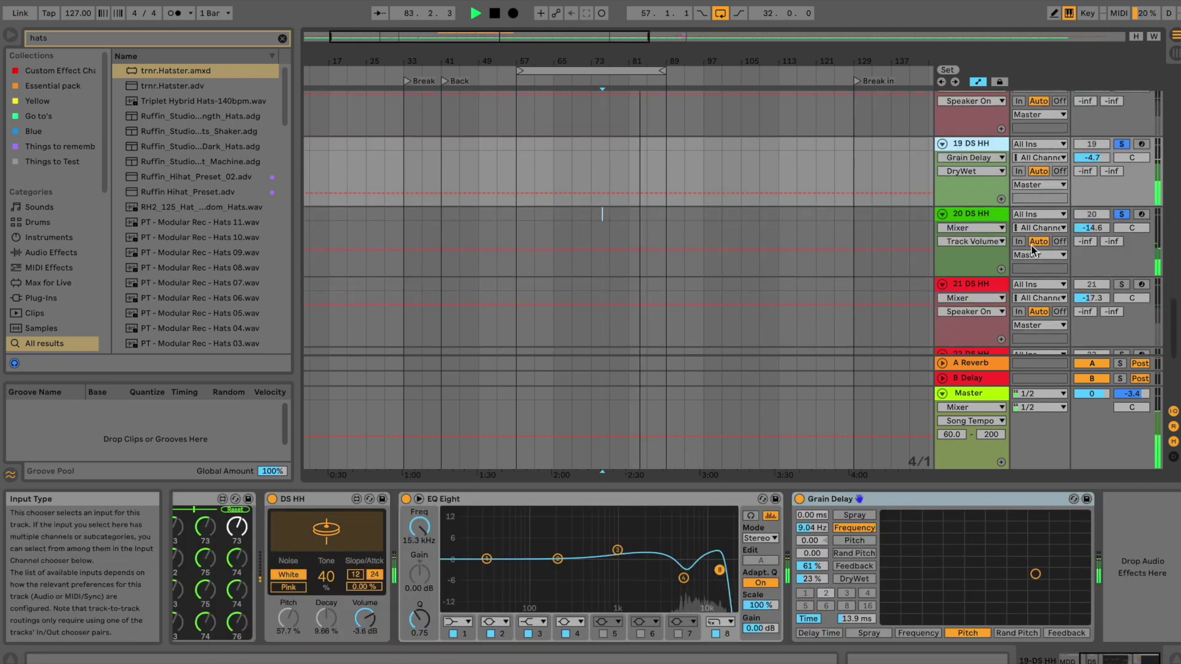
click(988, 216)
click(987, 145)
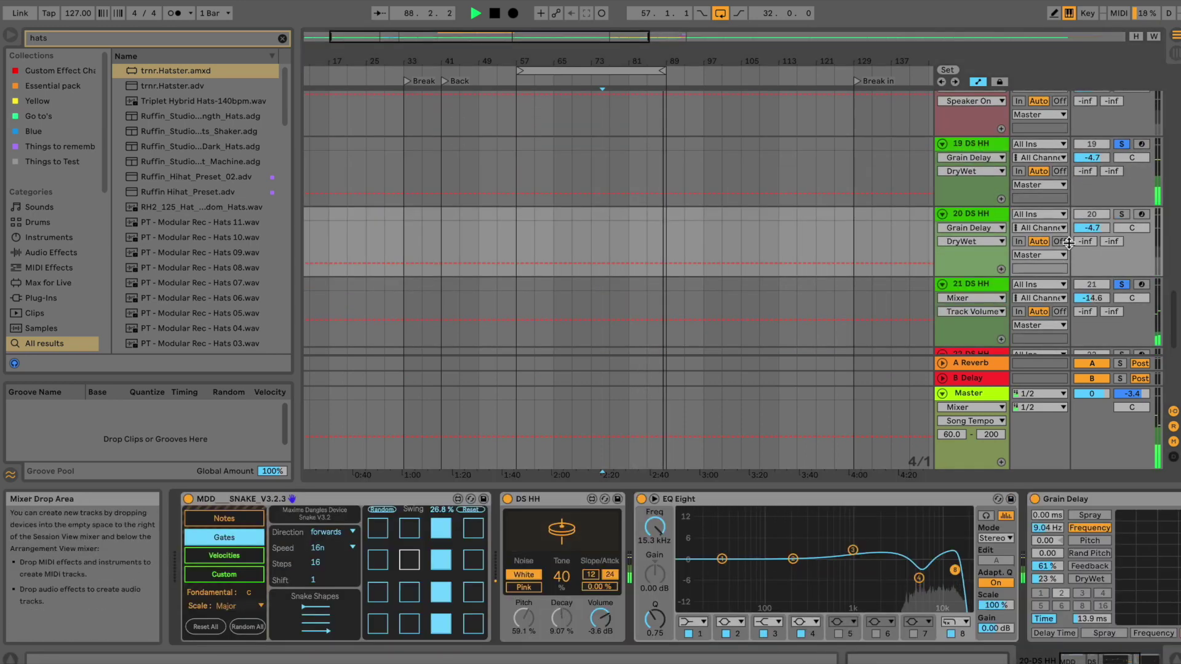
key(ctrl+d)
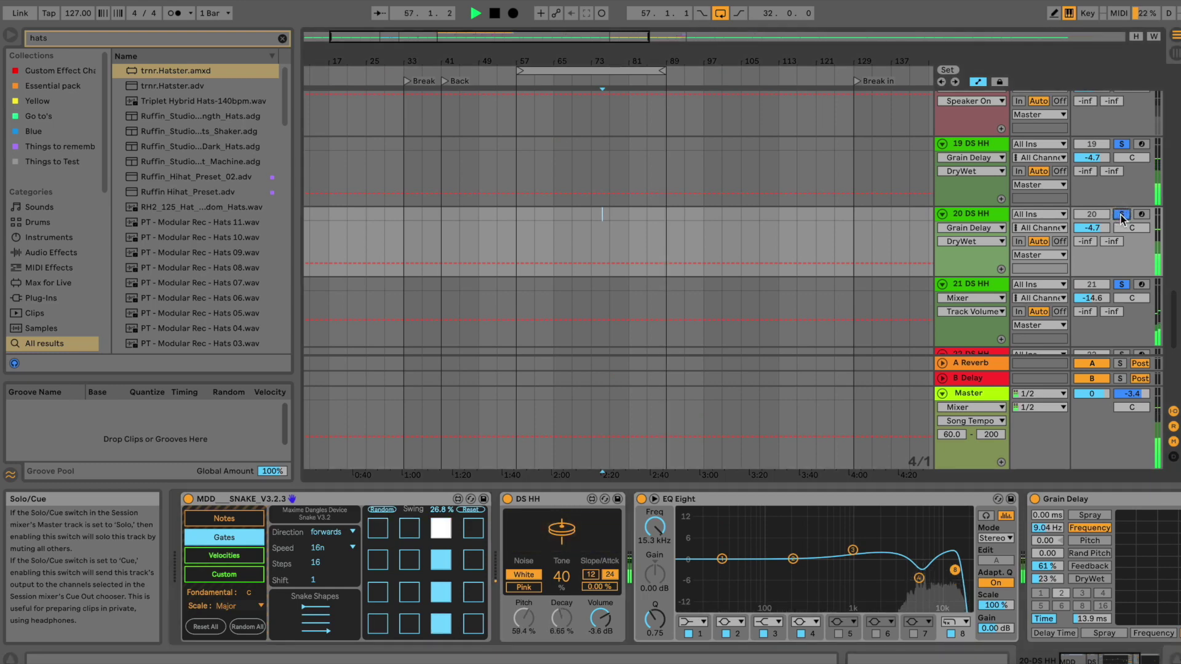
click(1067, 499)
key(Delete)
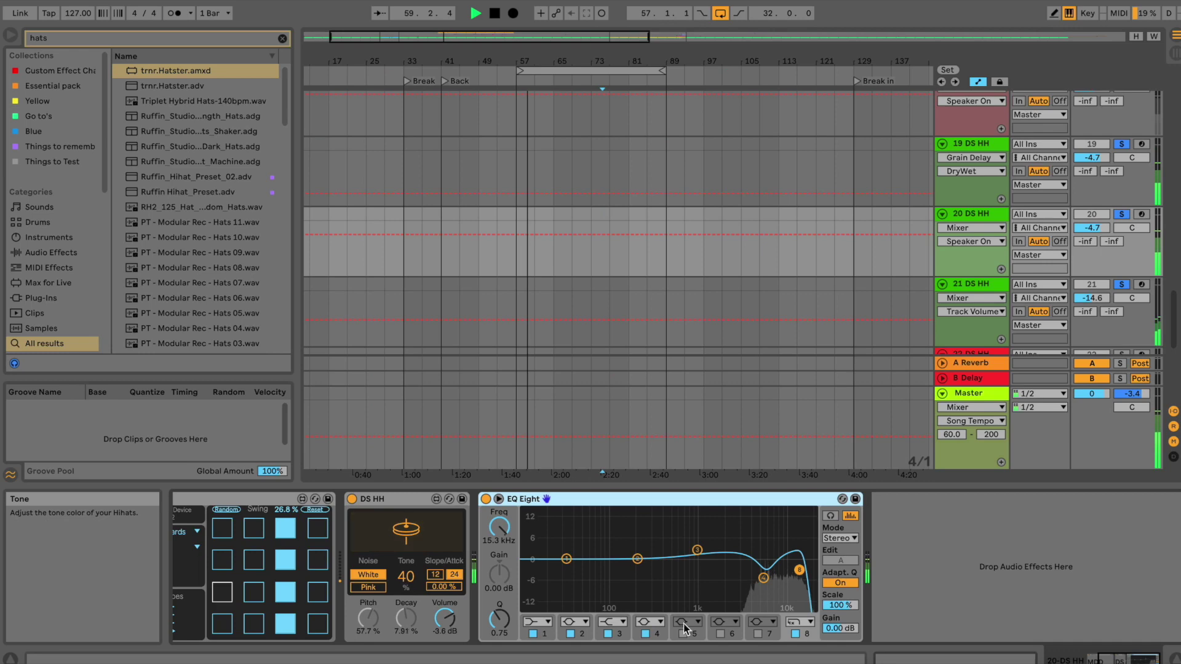
- Remove the parameter mapping from the Custom 1 sequencer in the duplicated track's SNAKE
scroll(334, 570, left, 3)
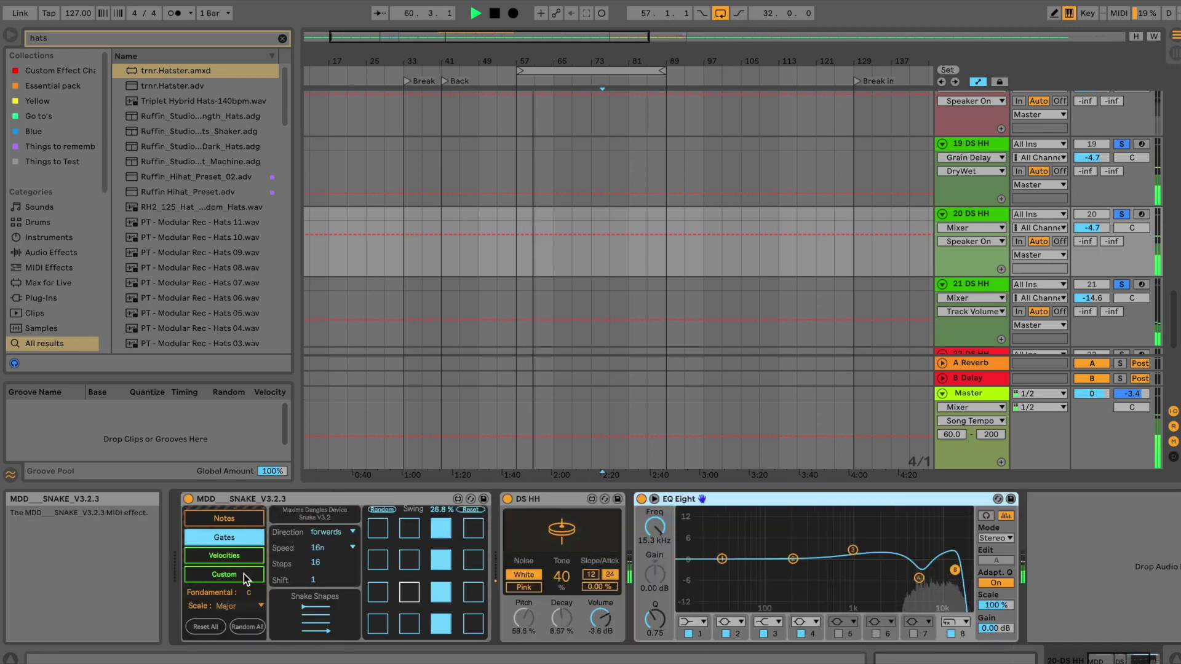
click(224, 574)
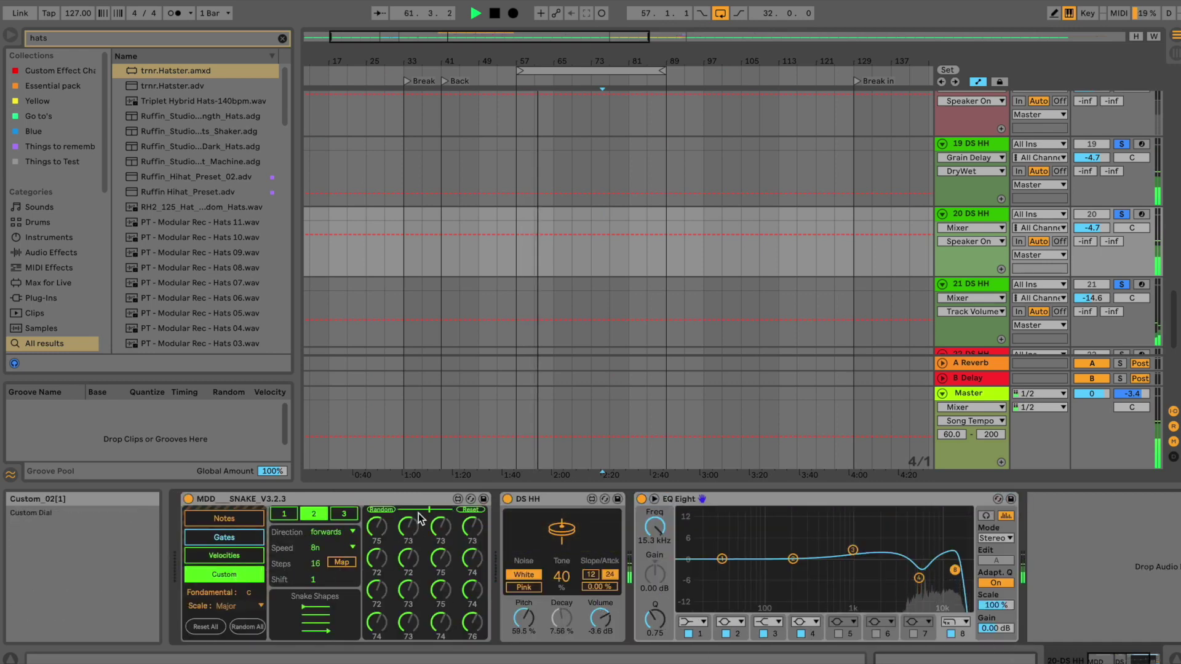
click(288, 516)
click(342, 580)
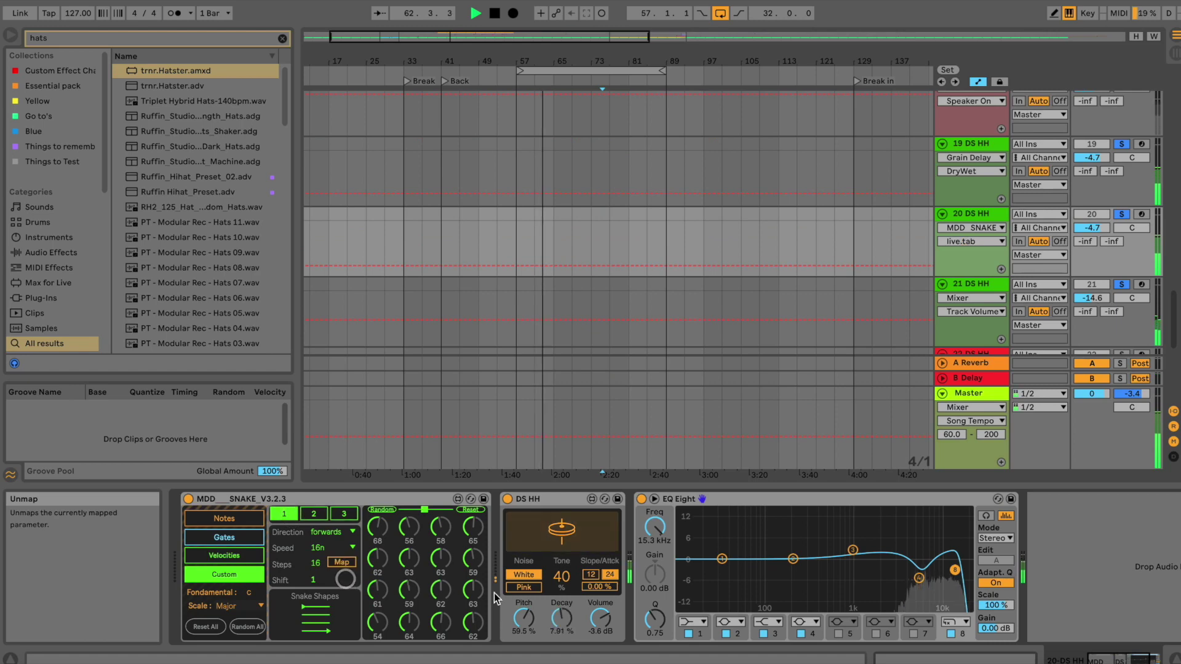
- In DS HH, set the decay to 13.3 %, tone to 100 % and pitch to 67.3 %, trying the noise and slope options
click(559, 598)
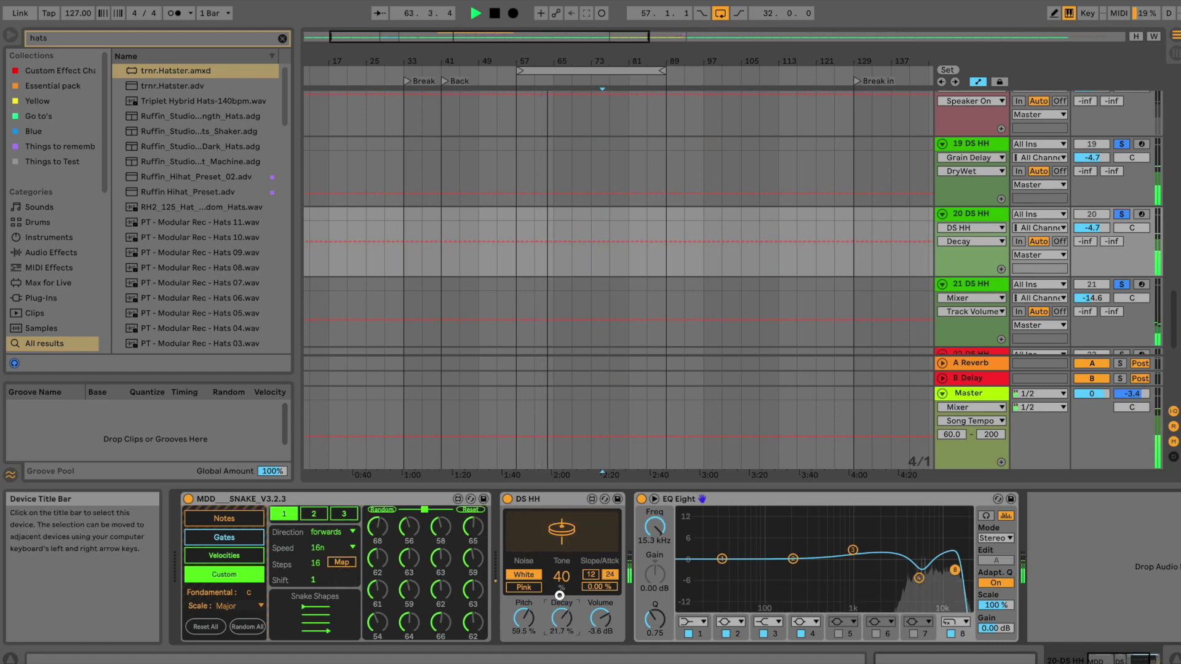
drag(561, 620, 522, 618)
drag(562, 577, 559, 498)
click(538, 588)
click(528, 574)
click(589, 575)
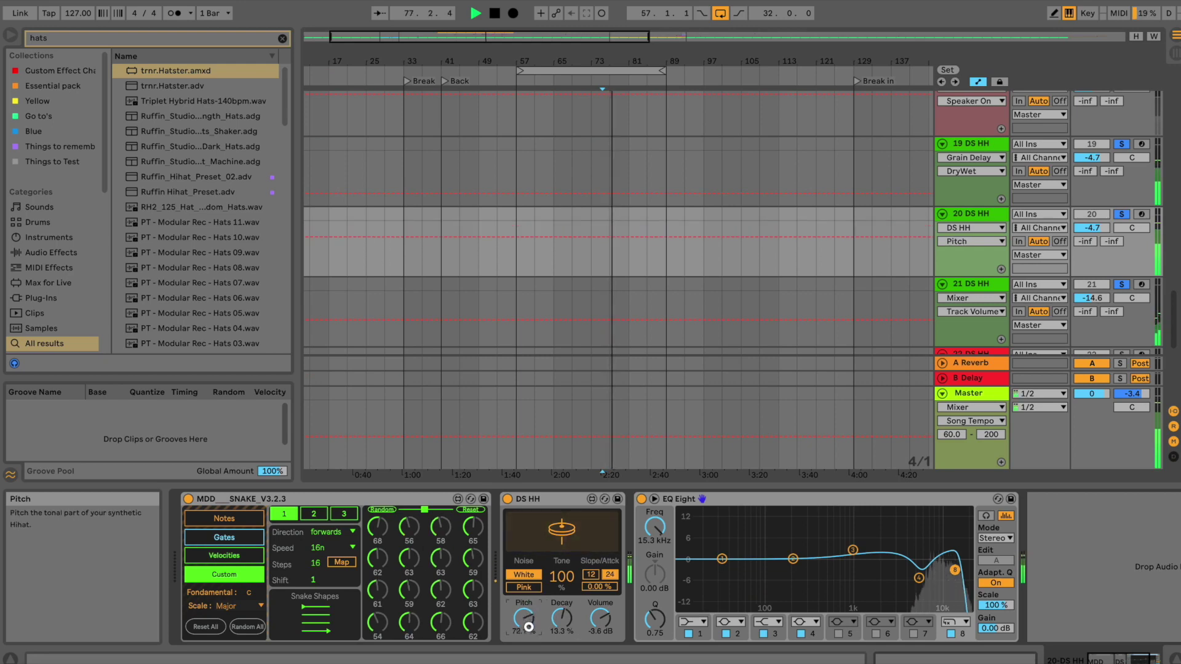
- Even out SNAKE's sequence with all velocities at 58 and all notes at C3, and return to the gates
click(235, 523)
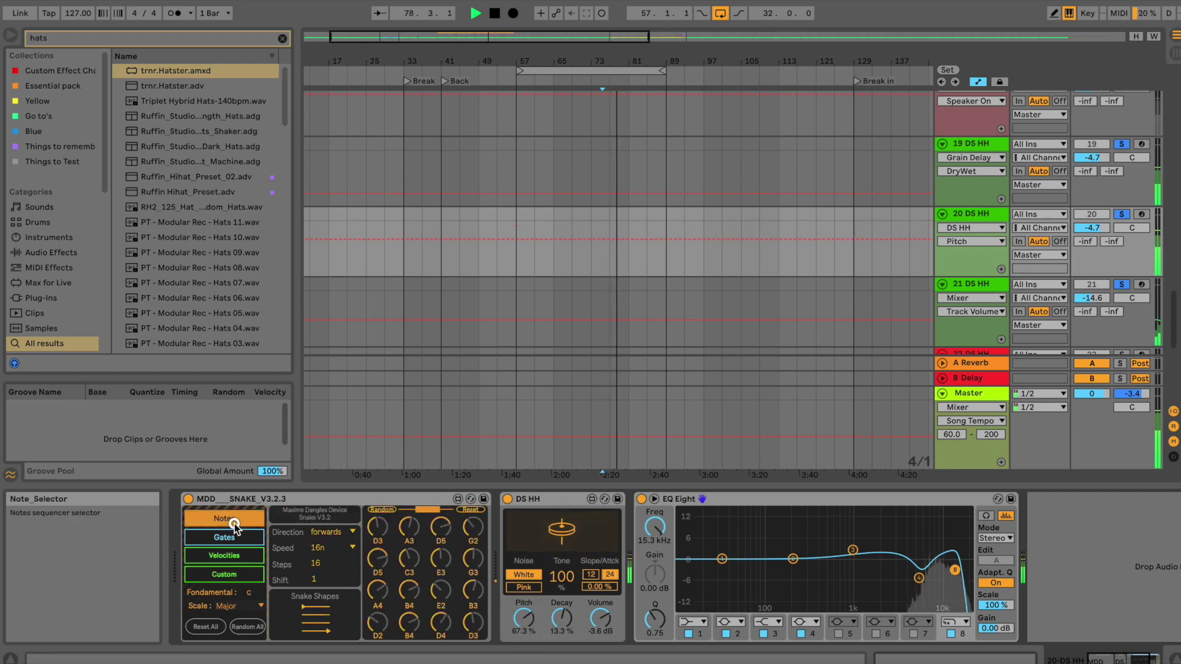
click(236, 555)
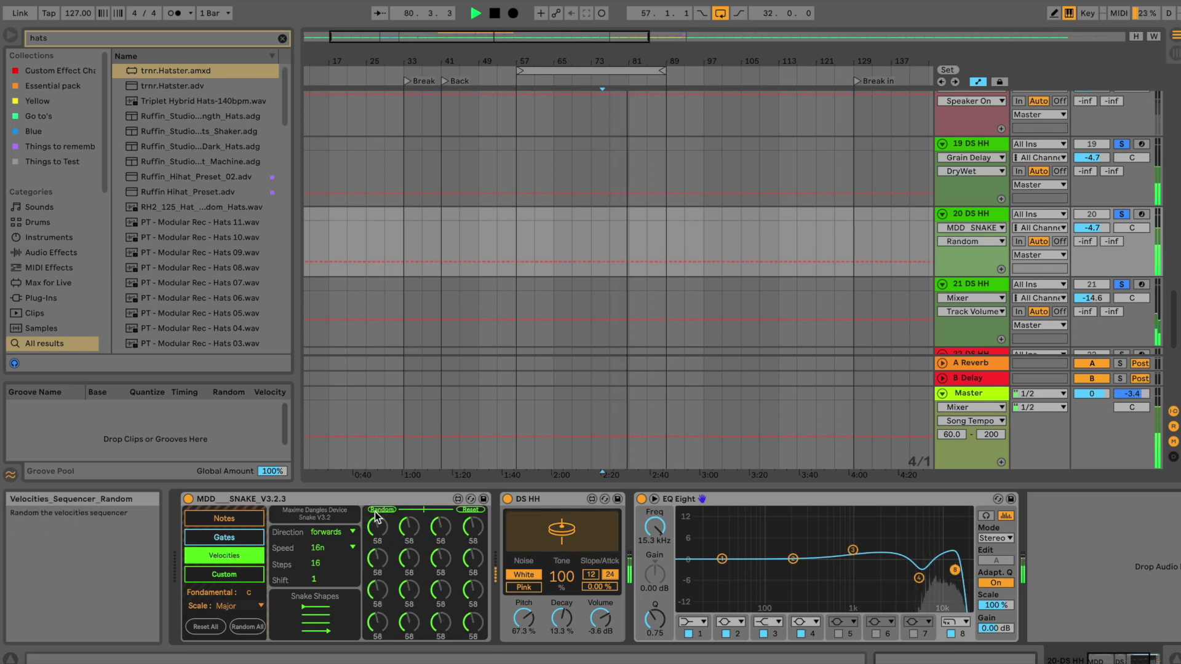
click(224, 537)
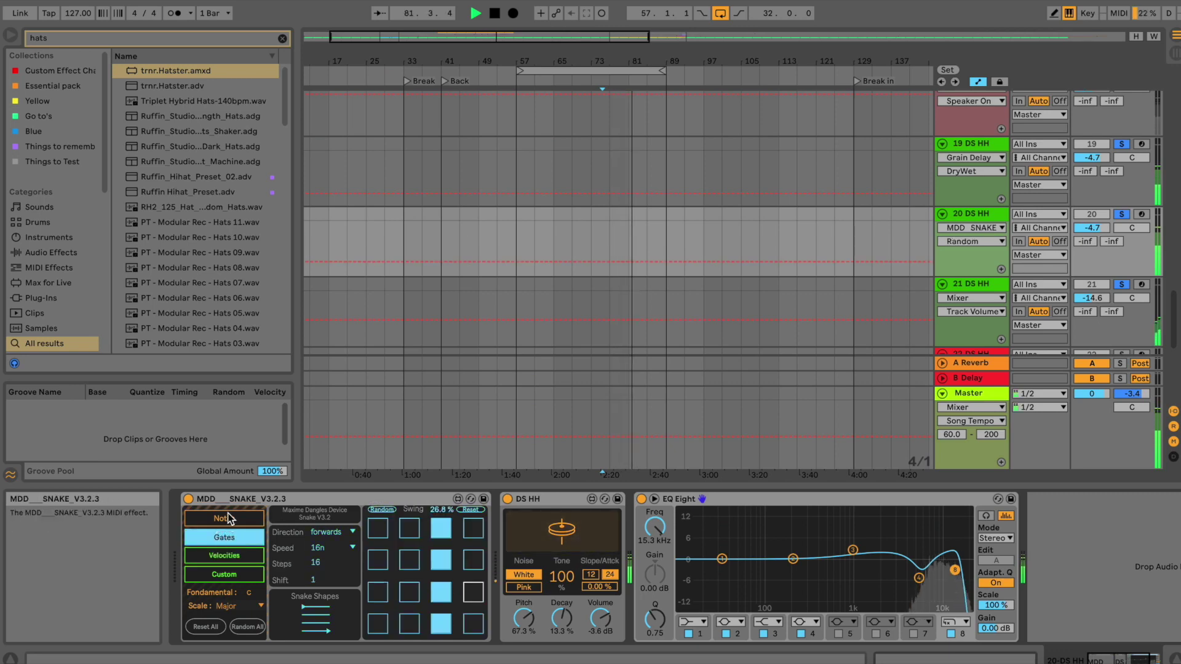
click(224, 518)
click(395, 510)
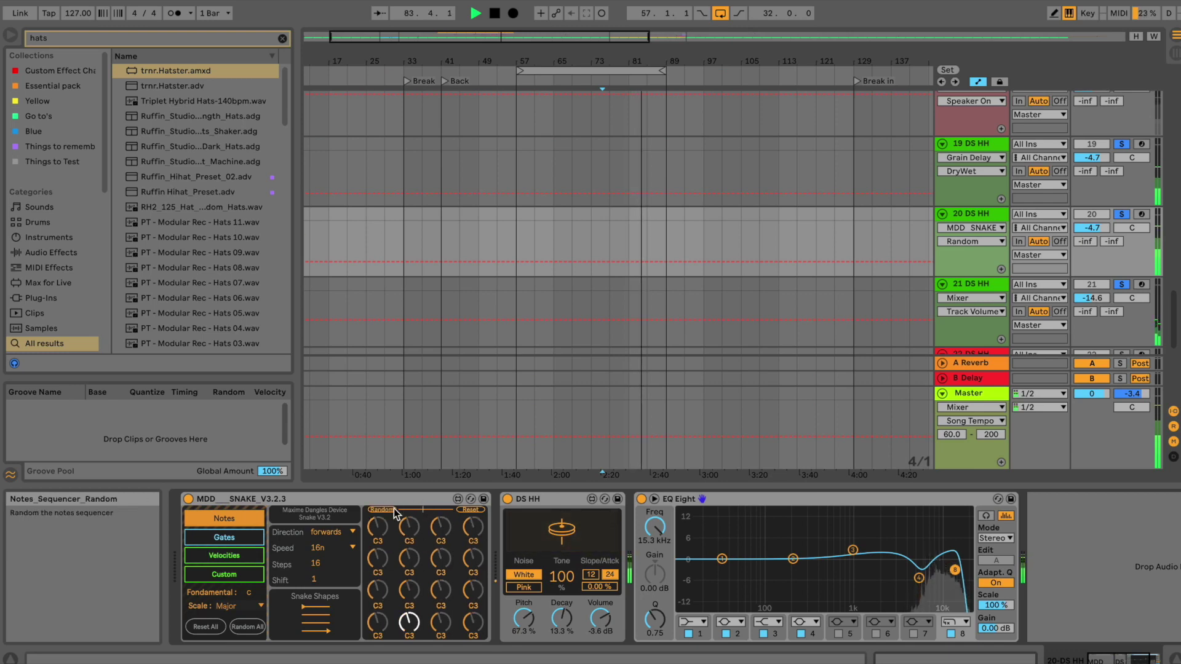
click(253, 540)
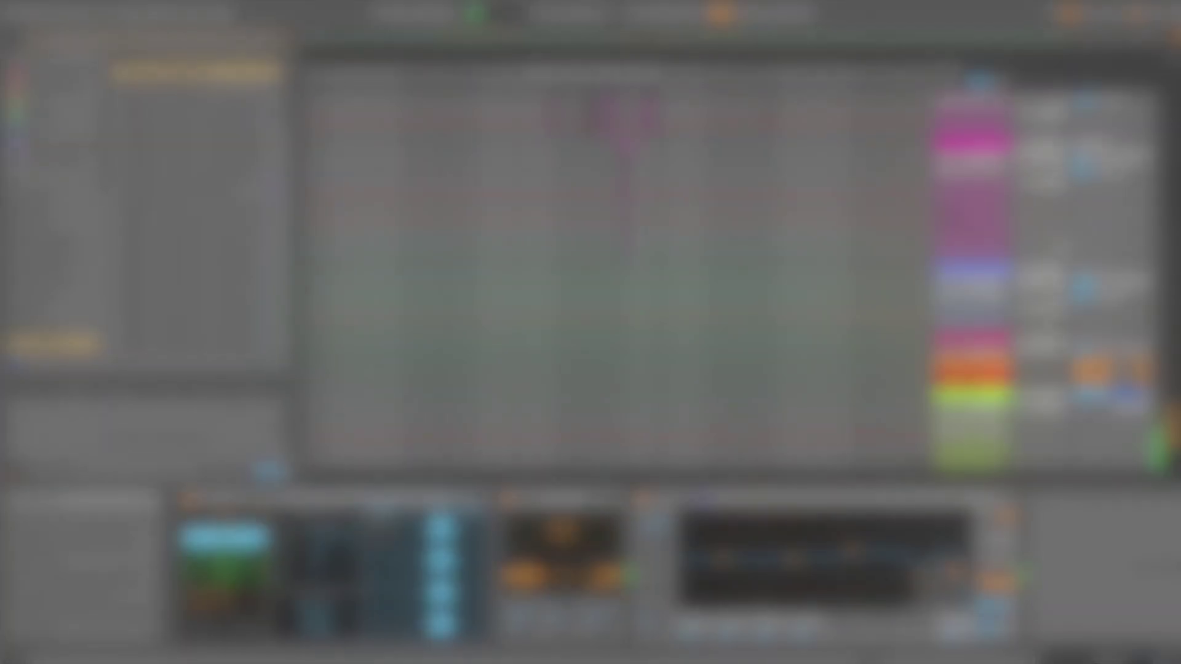
- Play the hi-hats with the other active tracks and set the duplicated 20 DS HH track's volume to -10.6 dB
scroll(1053, 289, down, 6)
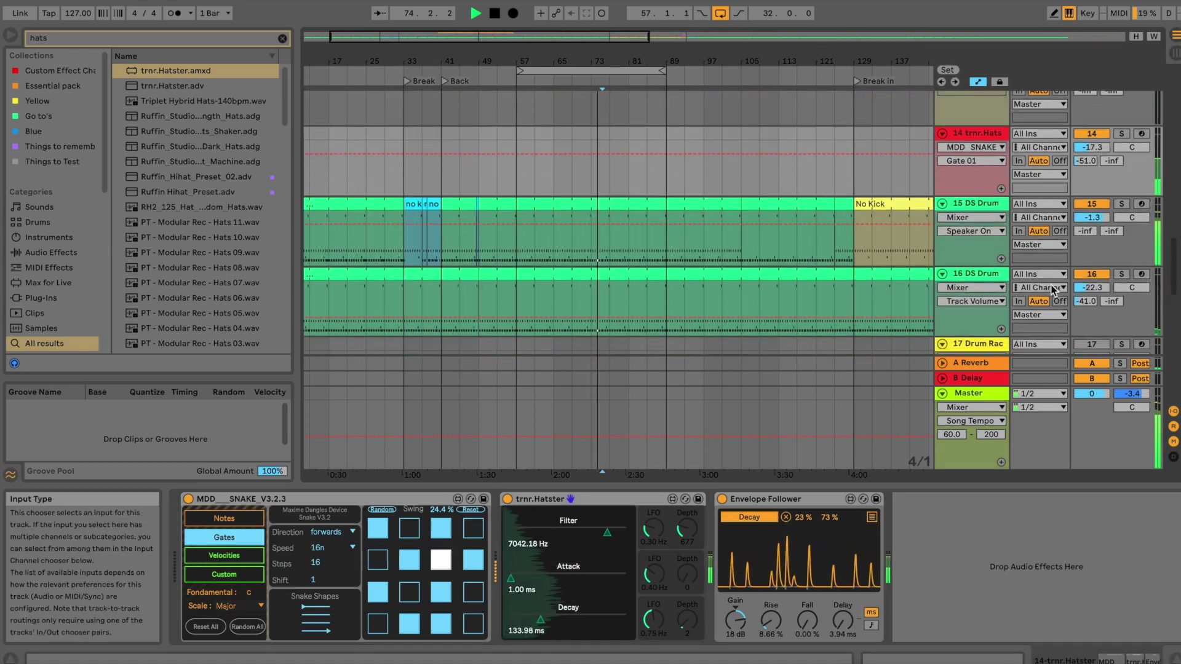
scroll(1094, 277, down, 1)
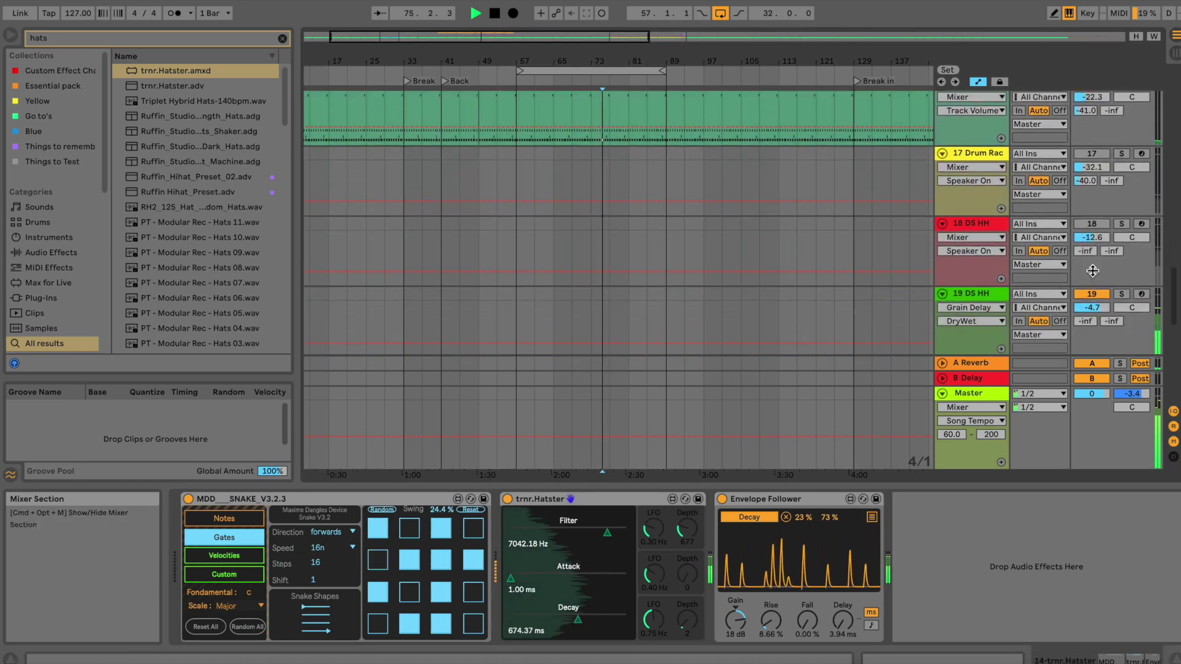
click(611, 319)
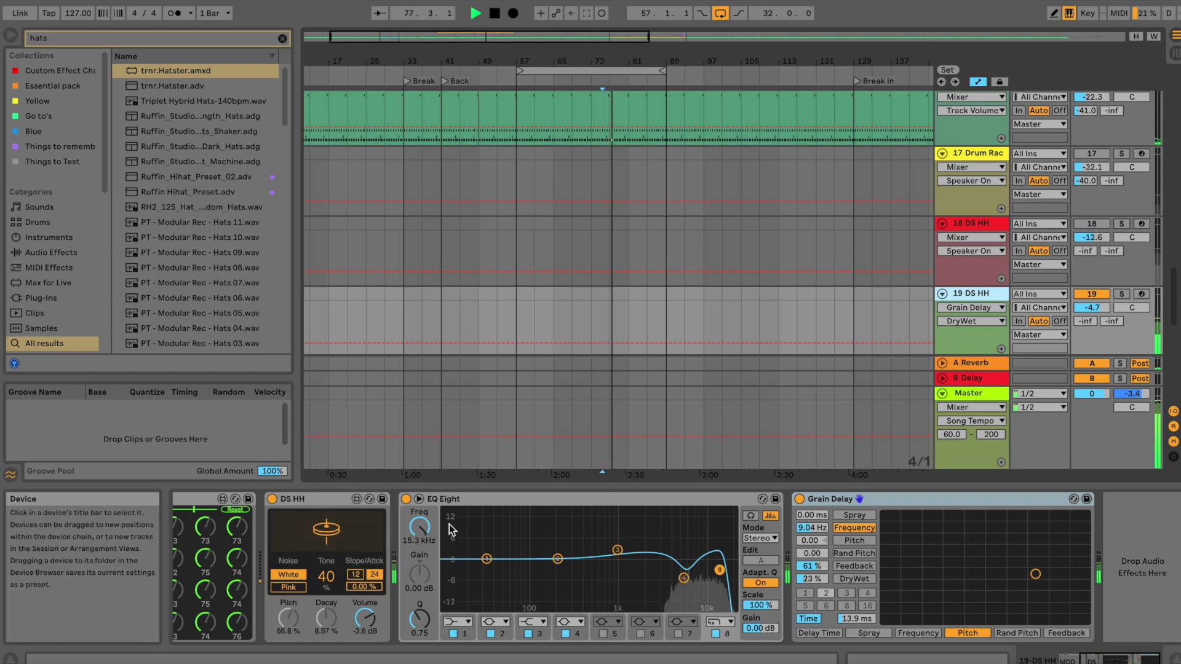
scroll(1095, 305, down, 1)
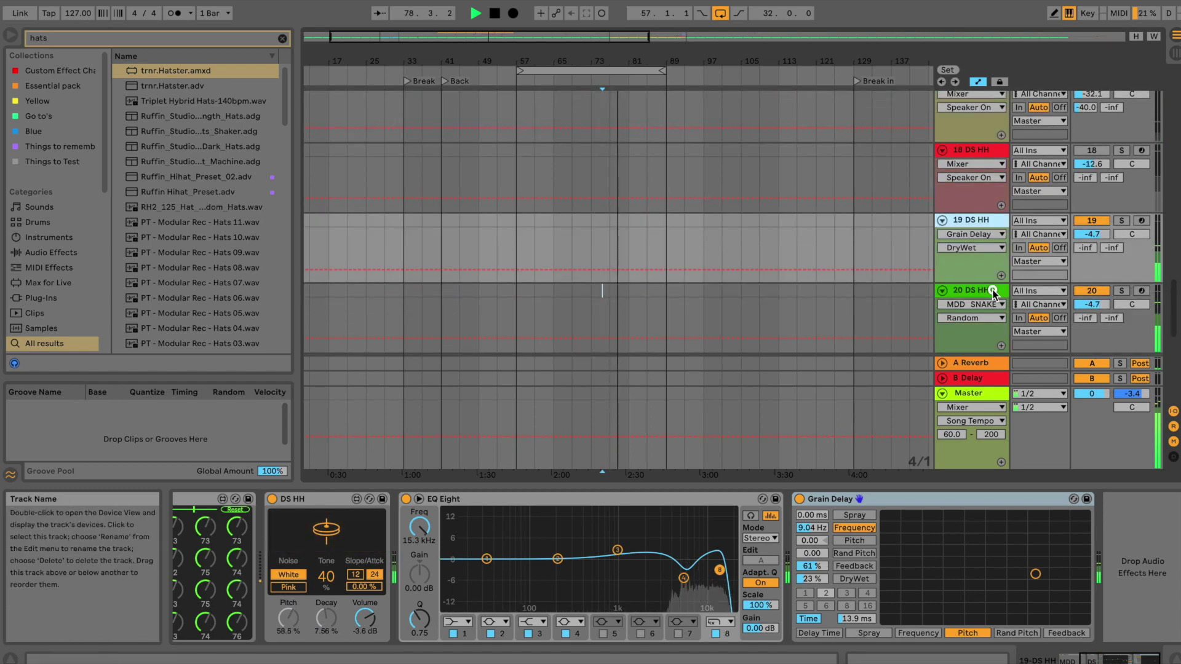
click(1093, 306)
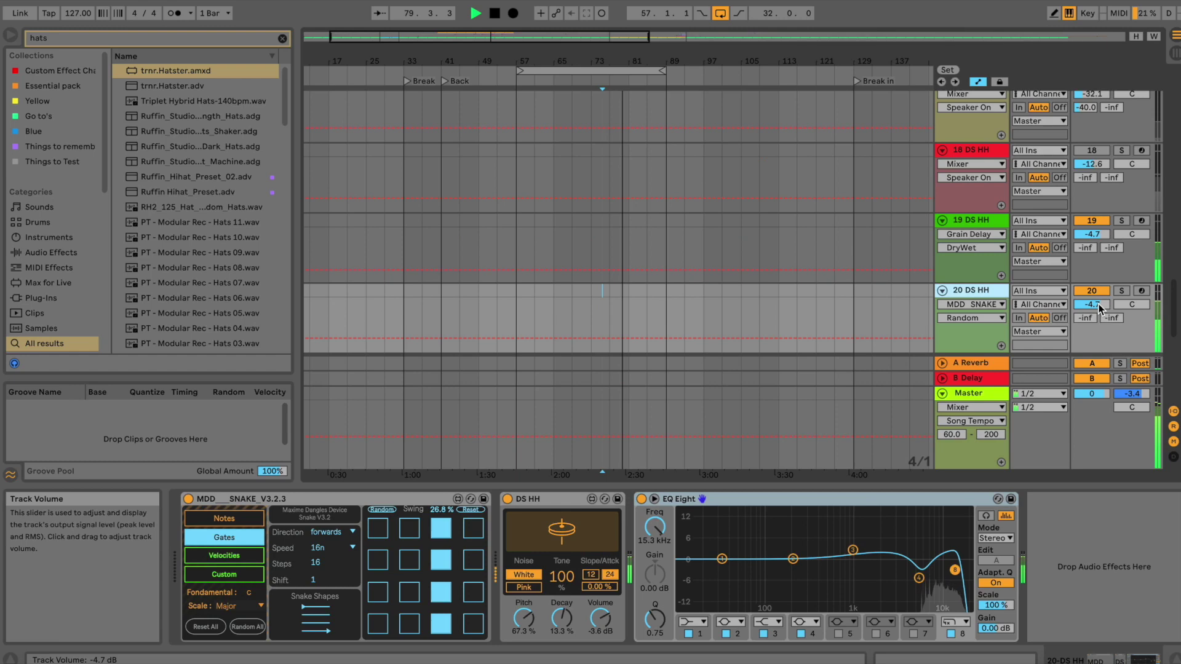
drag(1099, 305, 1098, 332)
scroll(1099, 305, up, 3)
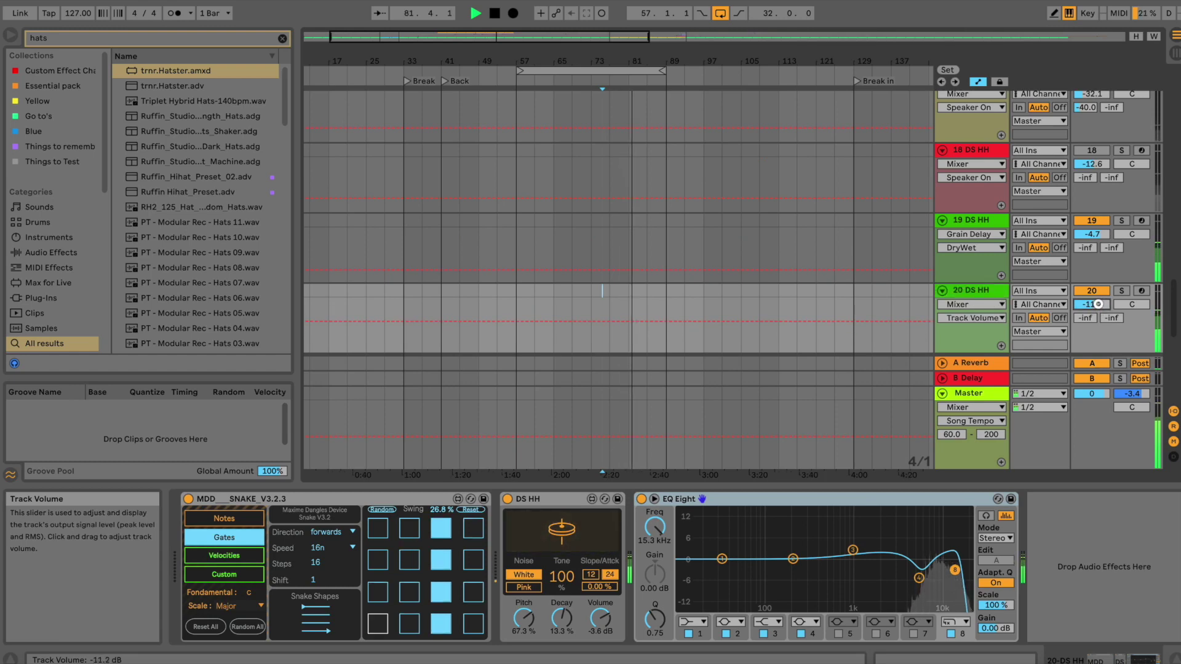
scroll(1098, 305, up, 1)
key(space)
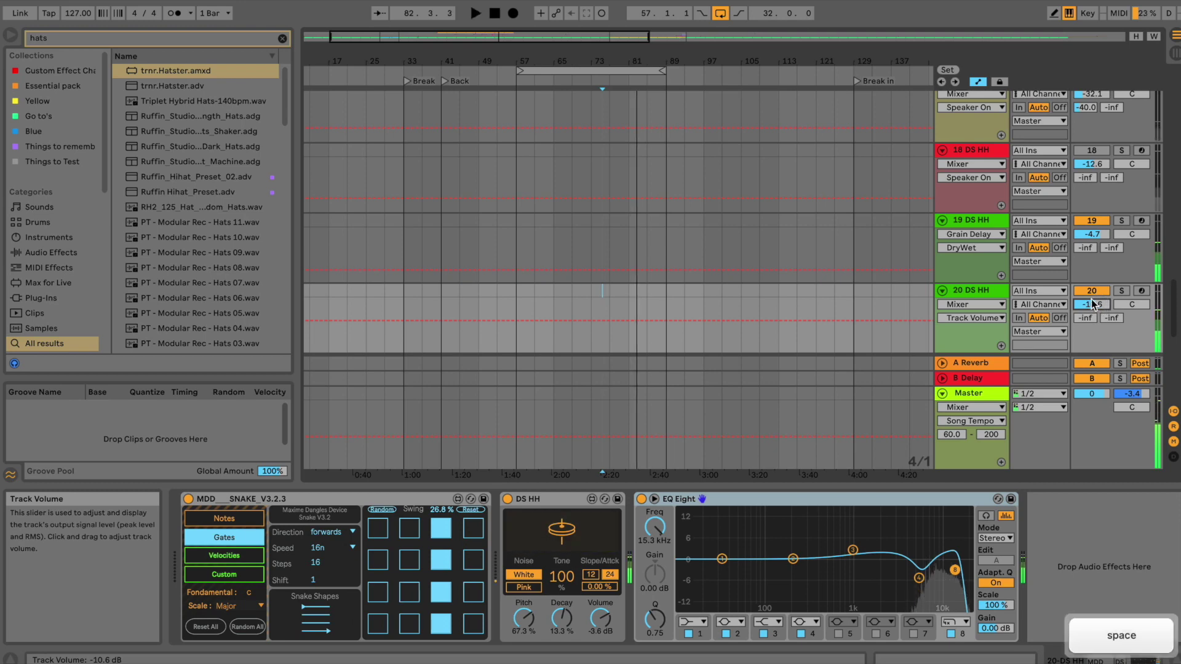
- Deactivate tracks 19, 20 and 21 and activate tracks 18, 22, 23 and 24
click(1082, 220)
click(1092, 290)
scroll(1094, 184, down, 4)
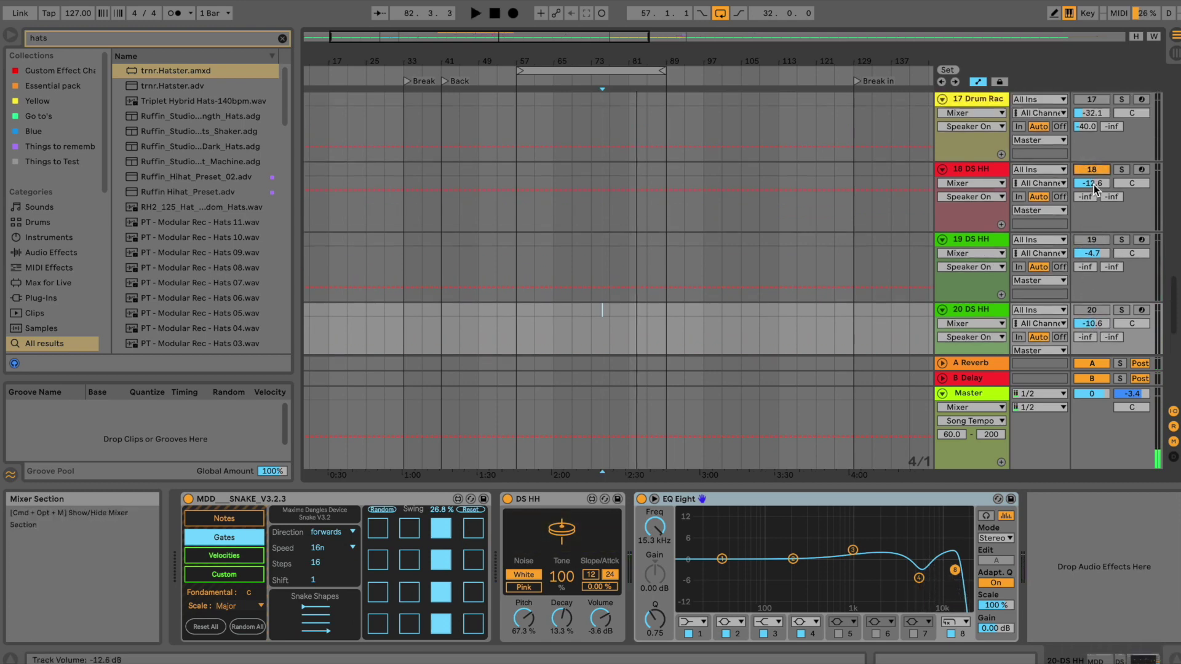
scroll(1092, 184, down, 4)
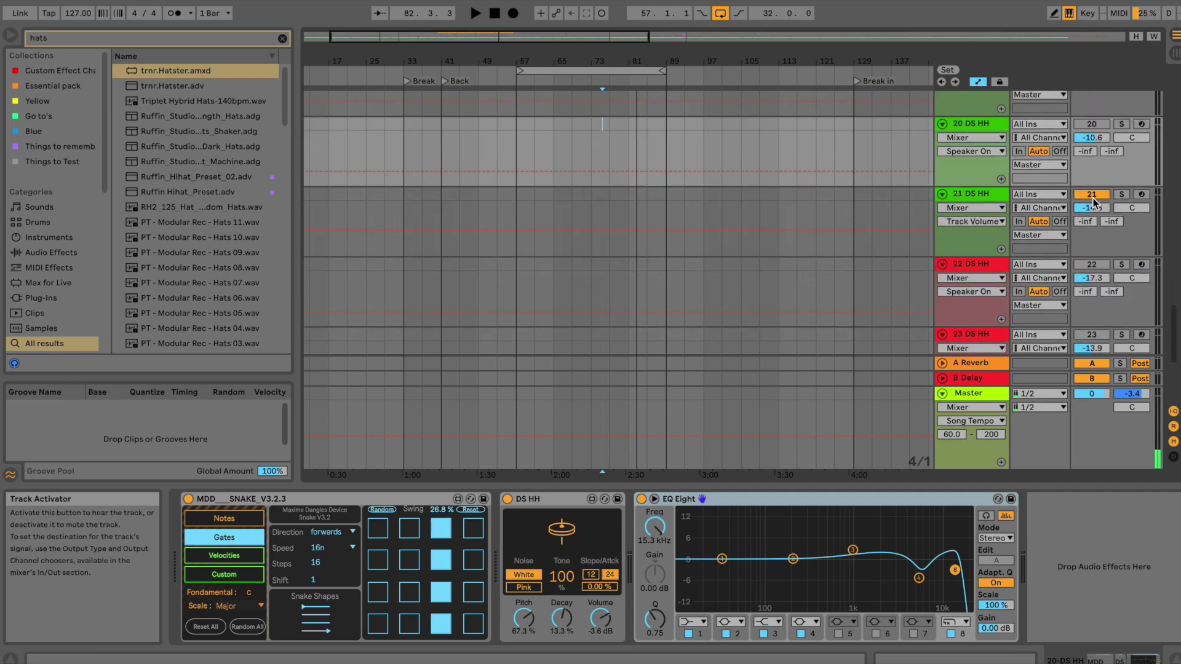
click(1106, 196)
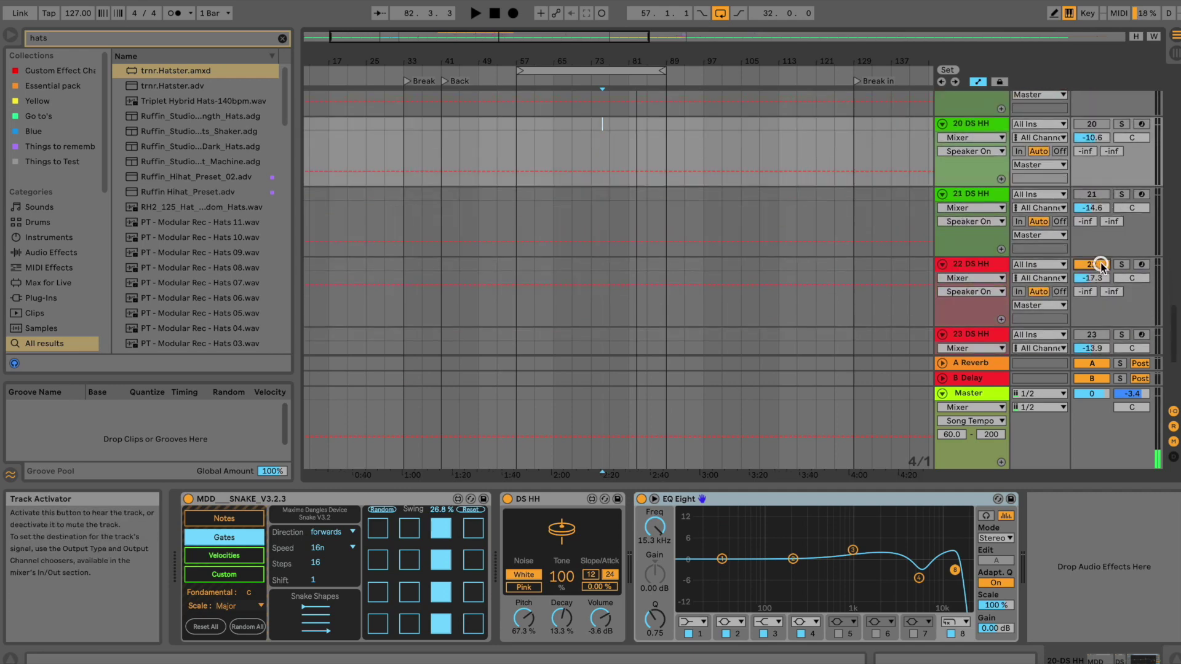
scroll(1100, 256, down, 8)
scroll(1088, 276, down, 1)
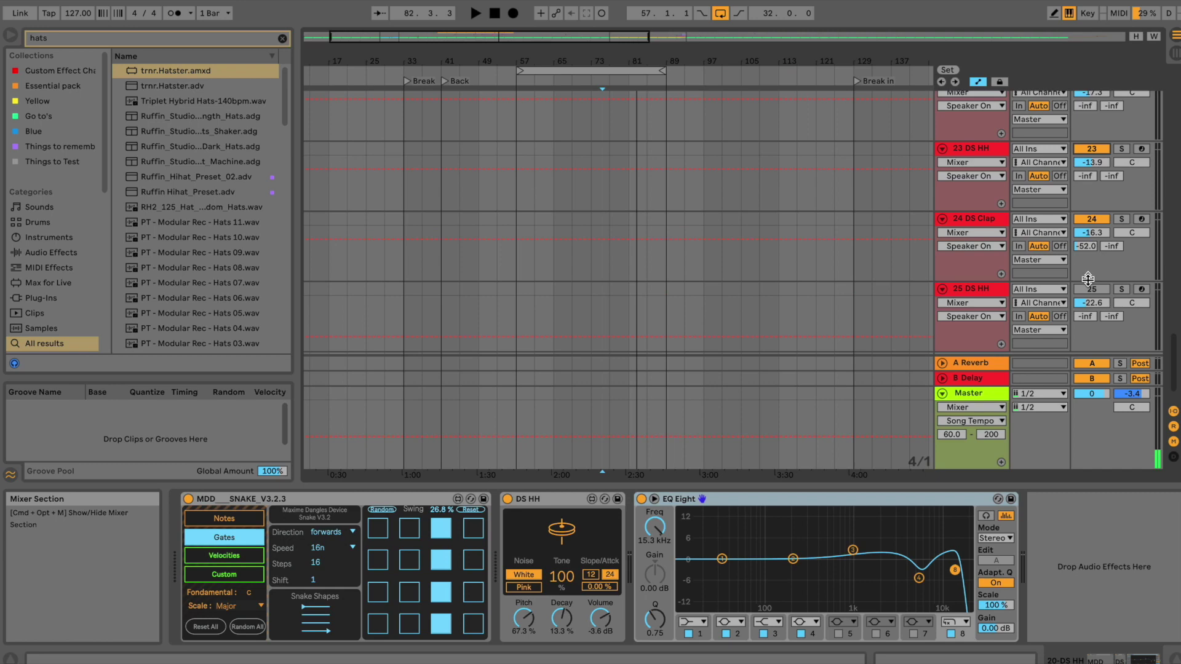
scroll(1088, 275, up, 20)
scroll(1091, 252, up, 3)
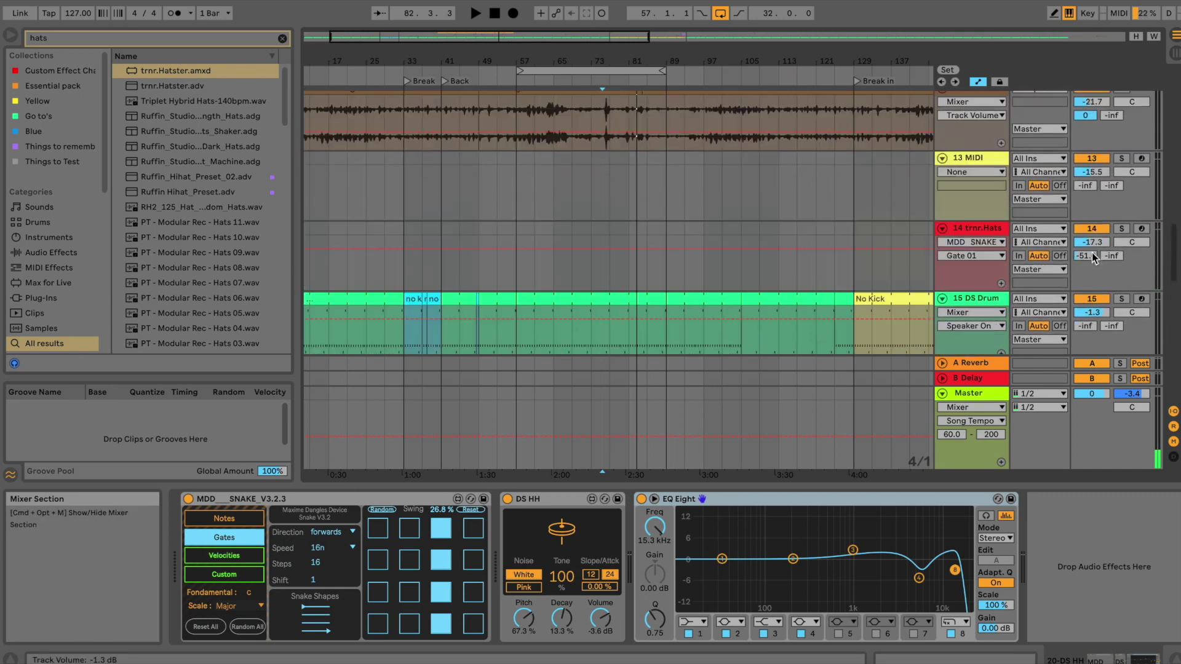
- Stop playback and review the velocities and notes of the SNAKE sequence on track 20 DS HH
scroll(1109, 242, down, 4)
key(space)
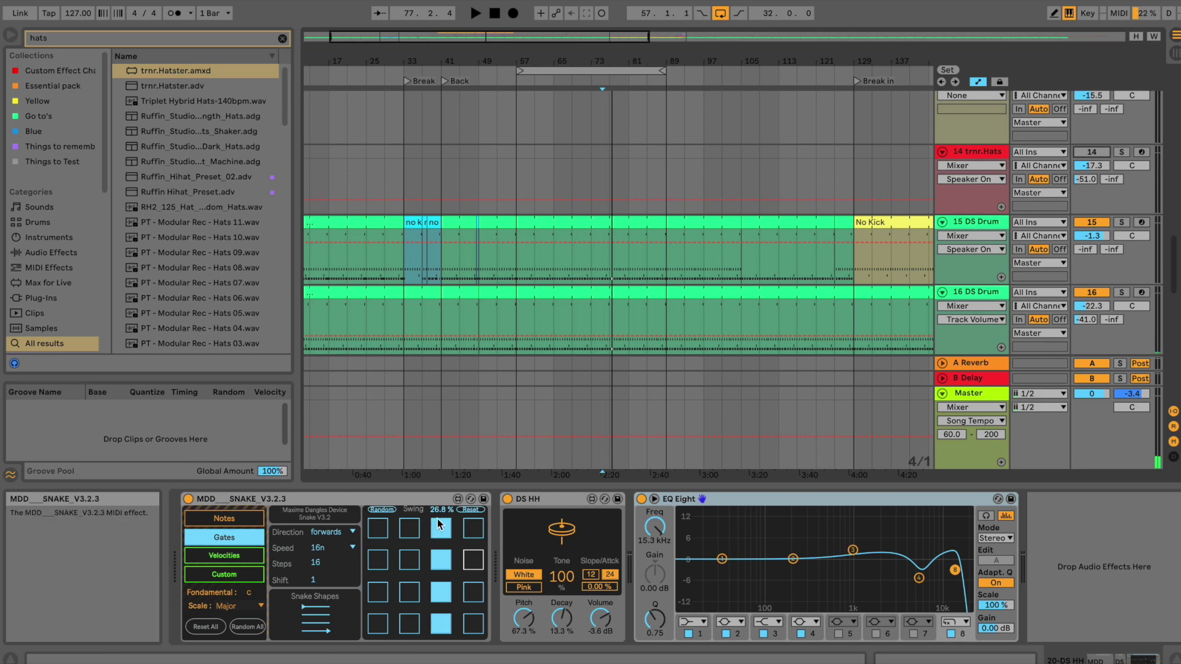
click(250, 556)
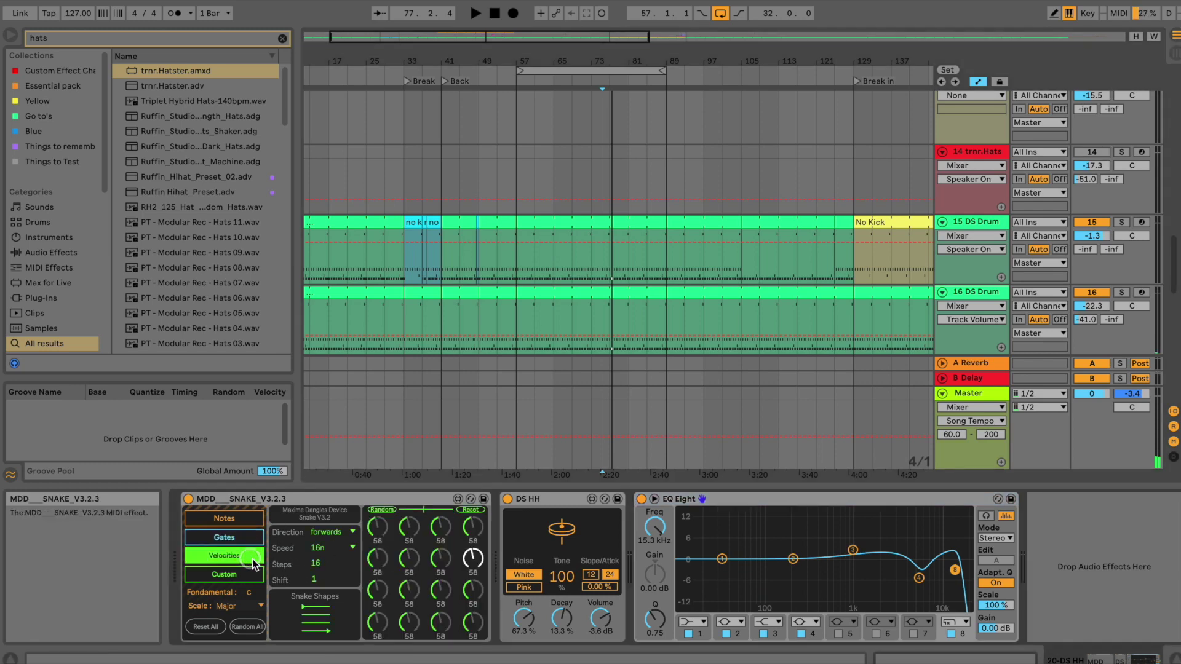
click(239, 519)
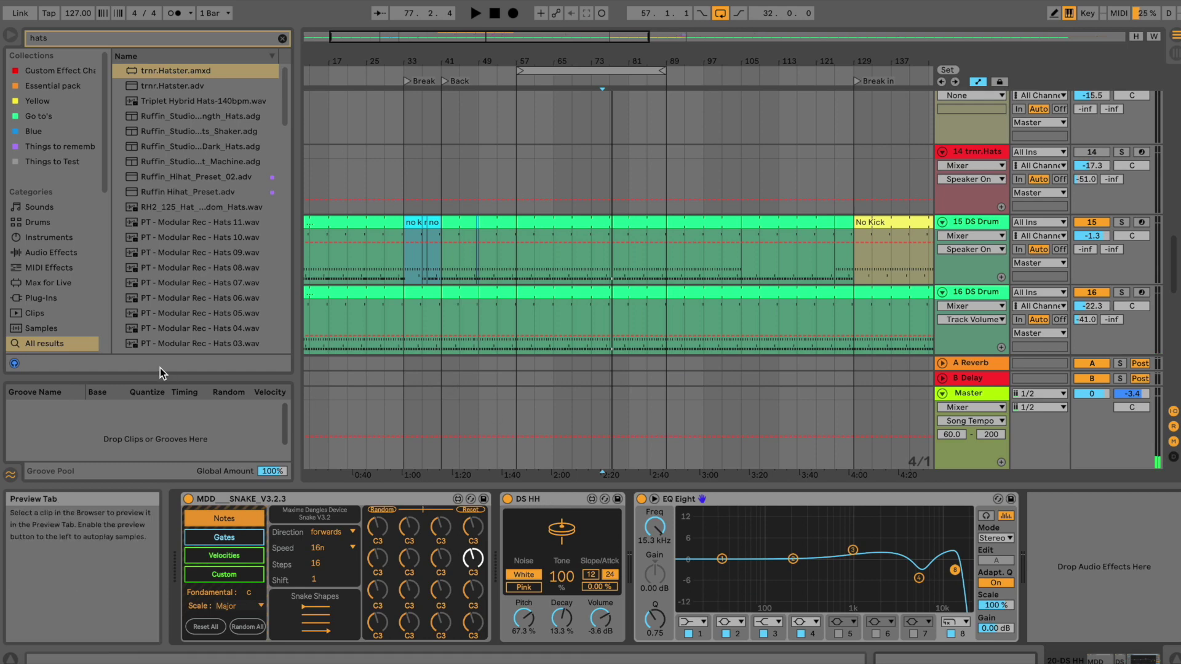
- Show the Max for Live devices in the browser, clear the hats search and locate DS HH.amxd among the instruments
click(62, 283)
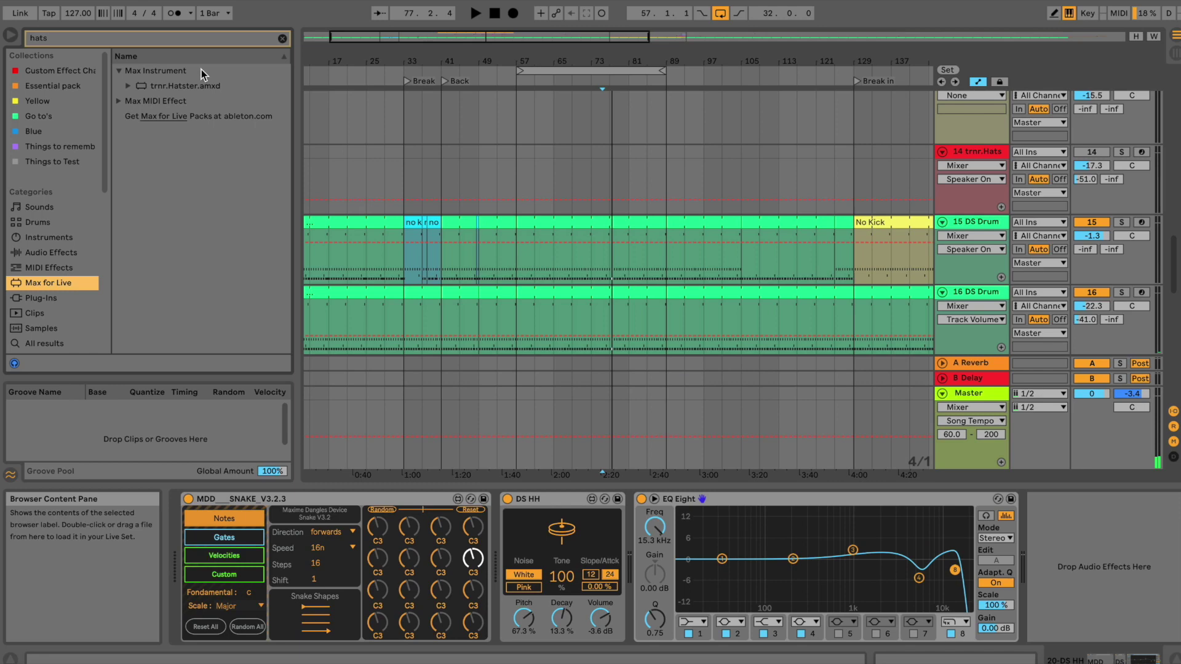
click(283, 38)
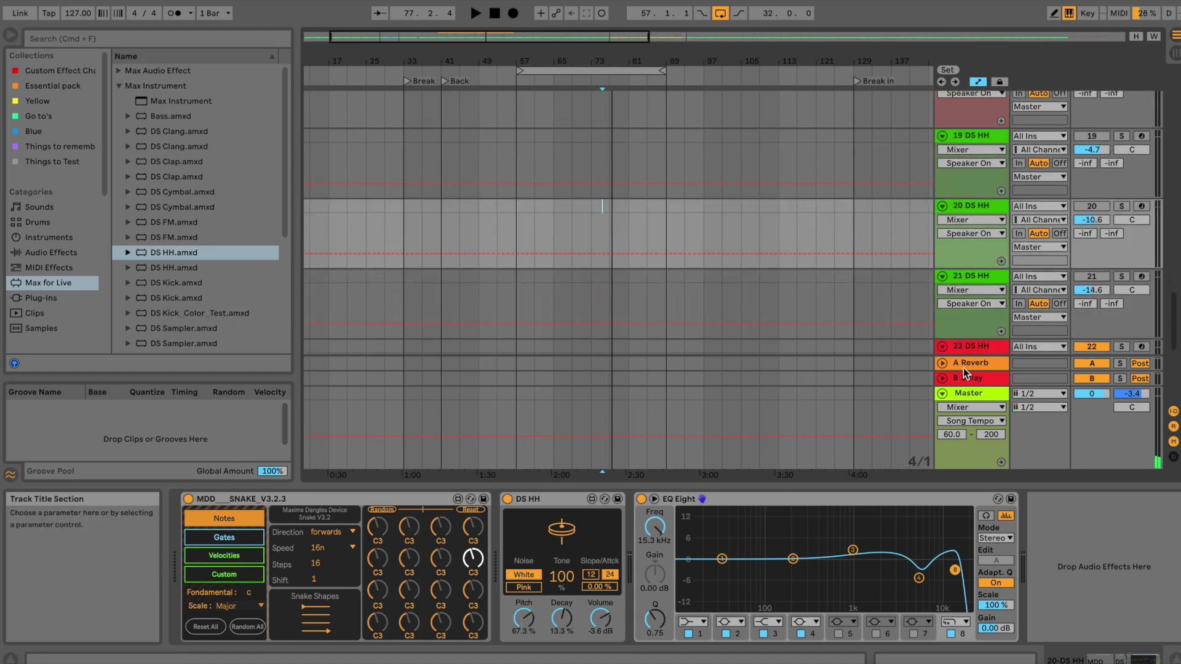
- Examine band 4 of track 20's EQ Eight and the device chains of the original hi-hat tracks 22, 23 and 25
click(917, 578)
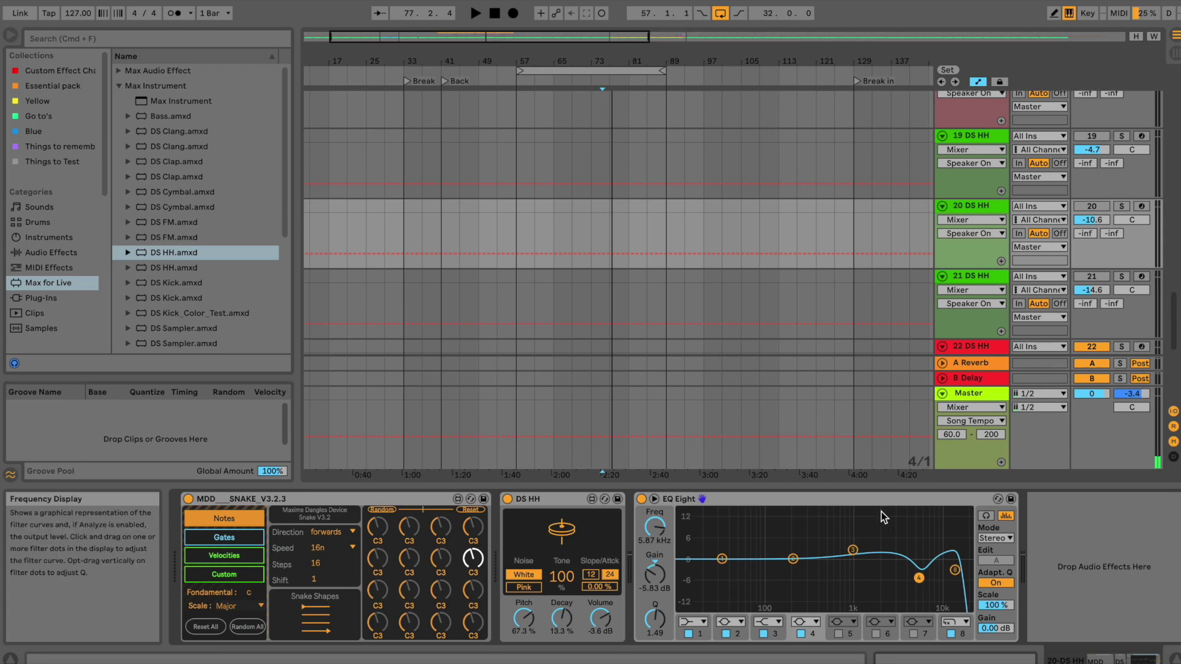
scroll(1056, 232, down, 2)
scroll(1056, 232, down, 2)
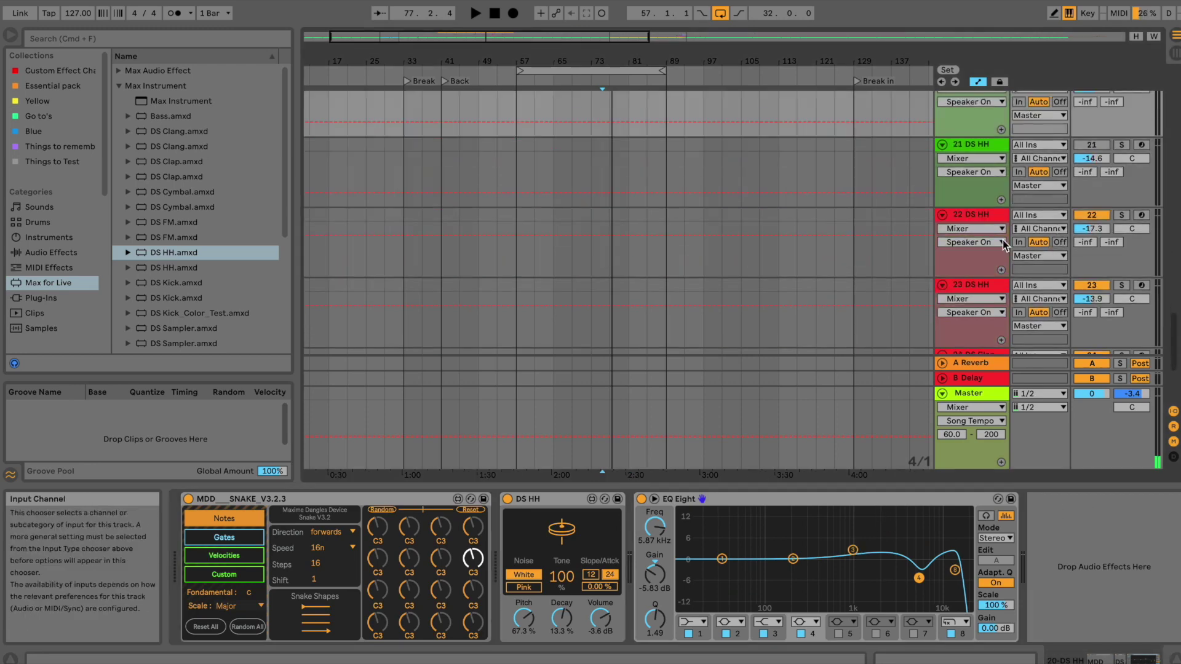
click(997, 216)
click(992, 284)
scroll(995, 273, down, 1)
click(569, 497)
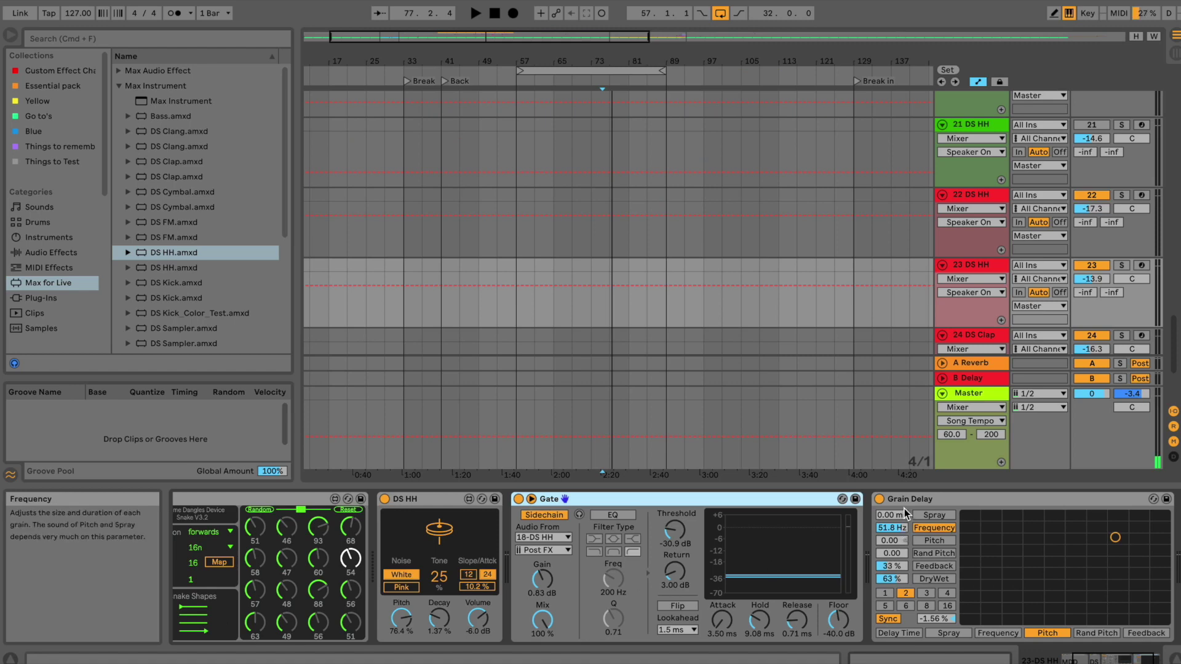
scroll(849, 247, down, 5)
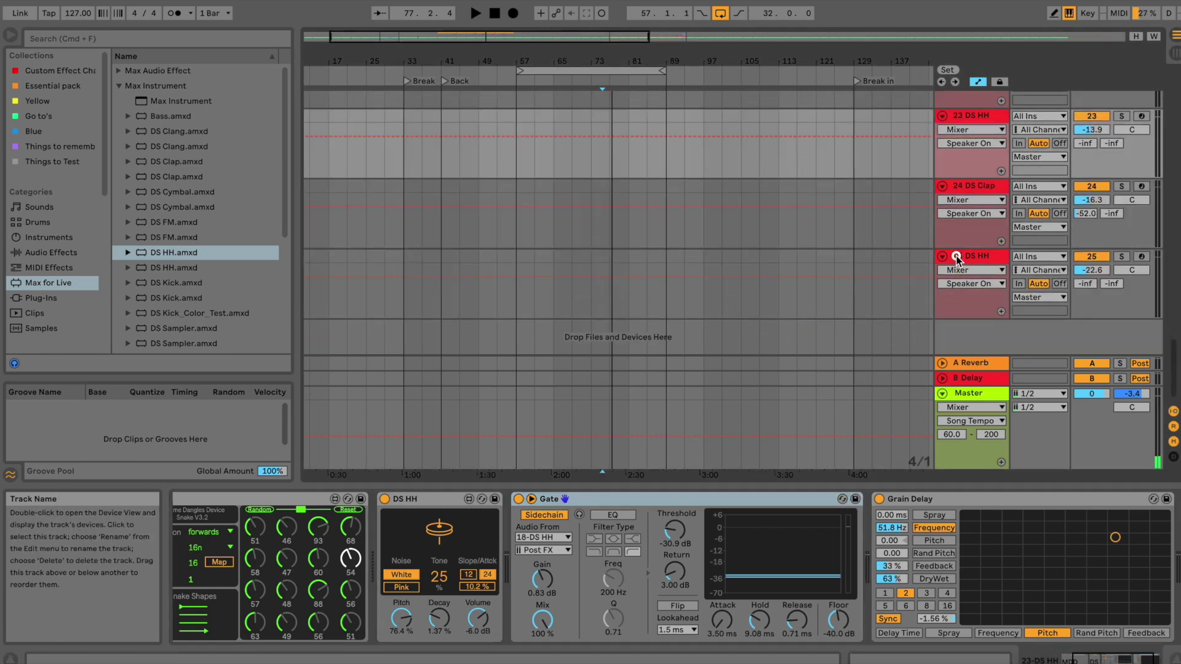
click(954, 293)
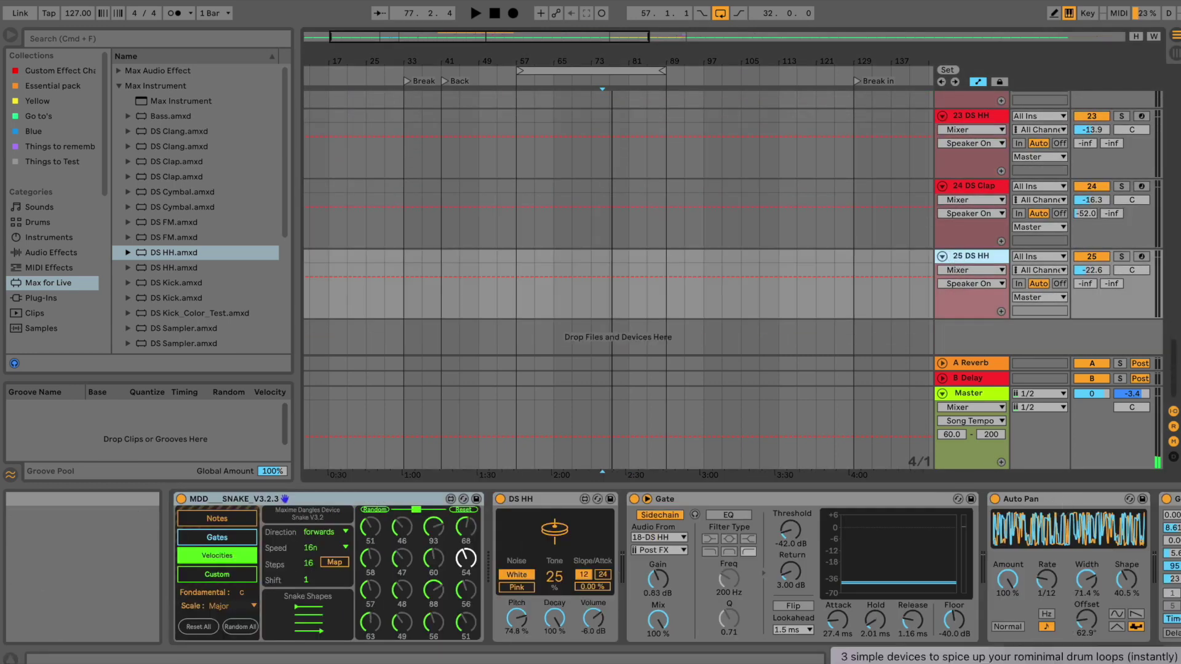
click(1117, 659)
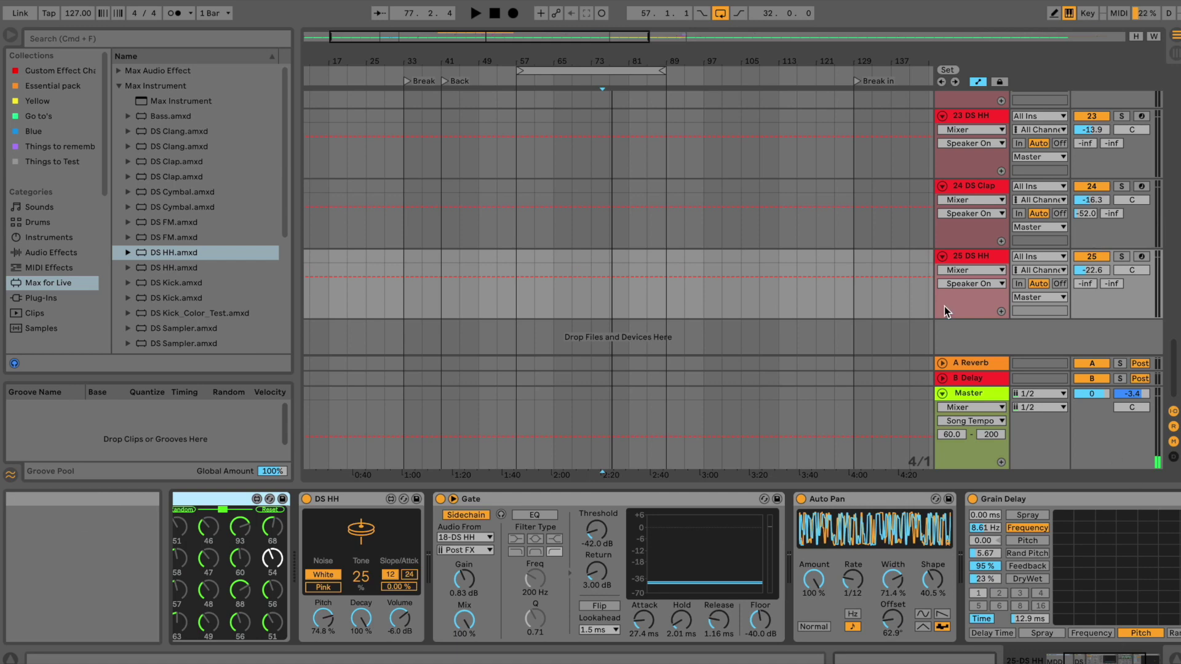
- Select the 32-bar loop region starting at bar 57 and play it
drag(591, 61, 592, 56)
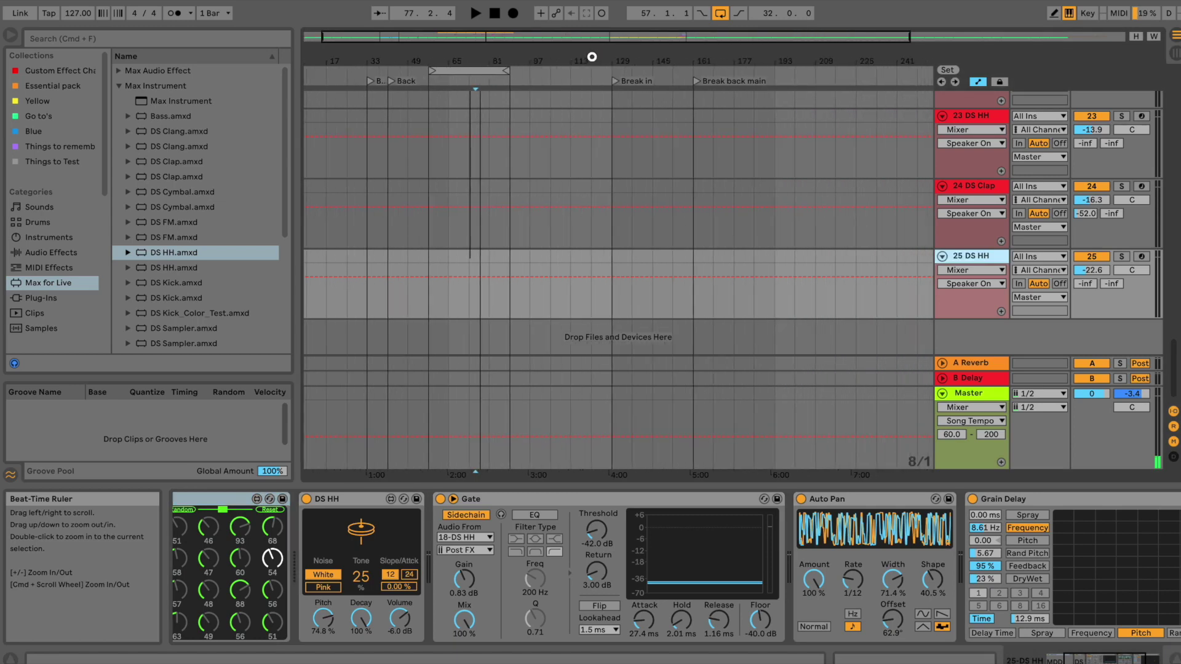
click(470, 70)
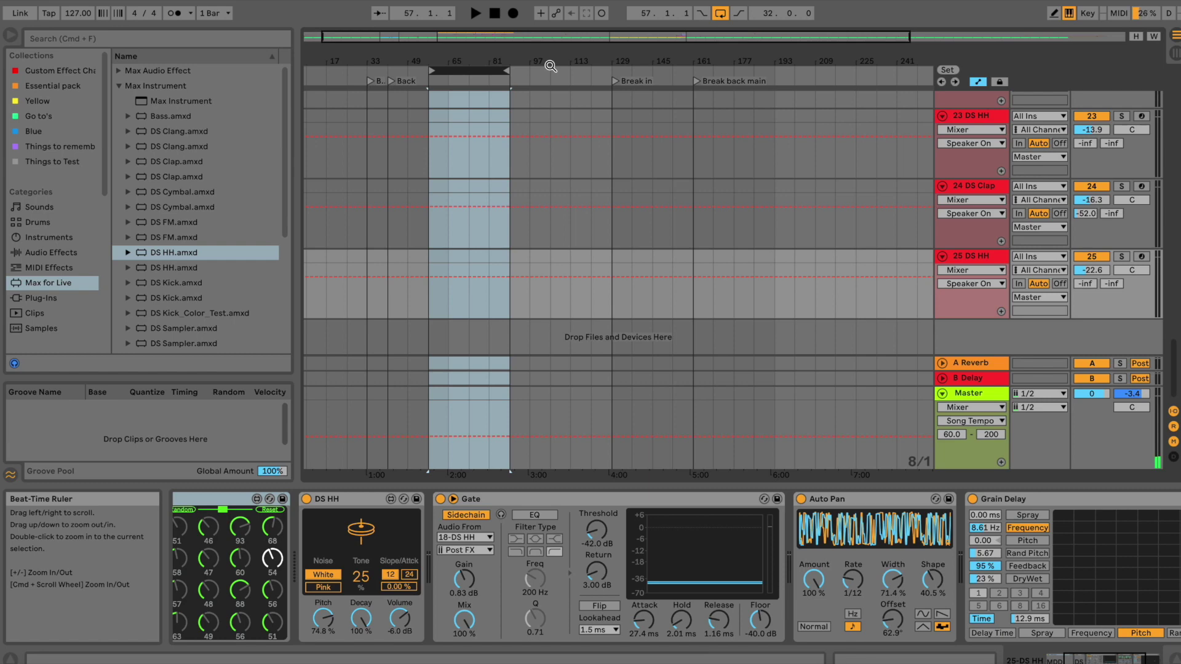
key(space)
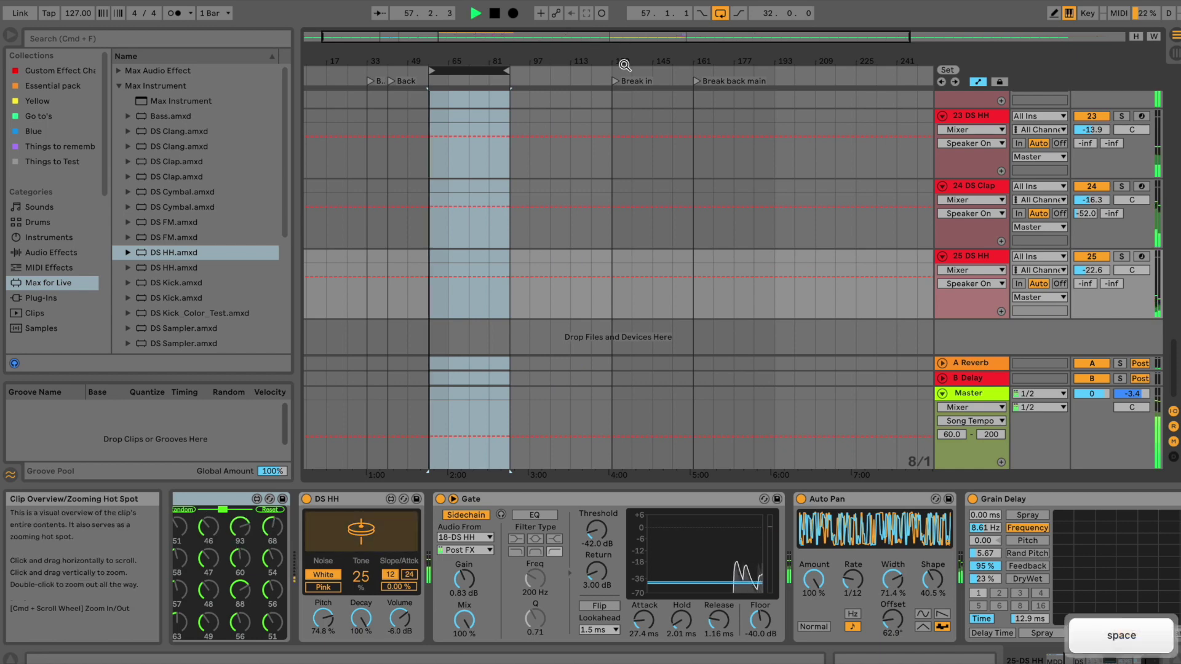
- Compare the loop with track 2 Groove Element off and on, then set track 2's volume to -21.6 dB and track 3's to -26.1 dB
scroll(641, 171, up, 4)
scroll(640, 168, up, 8)
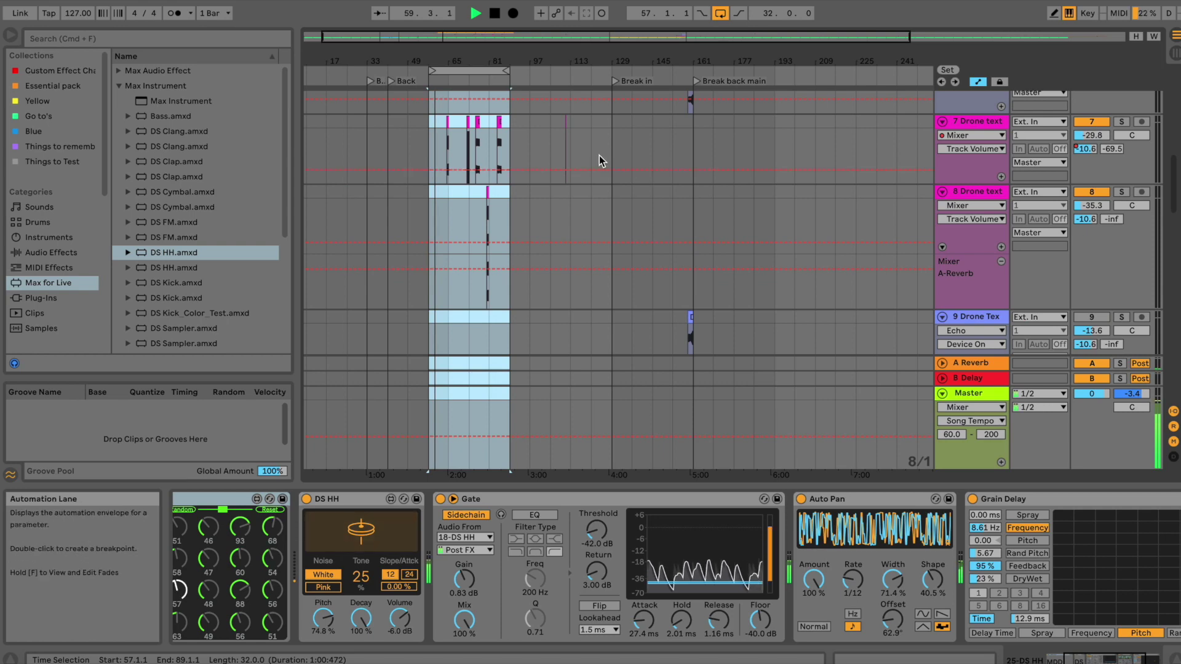
scroll(593, 149, up, 6)
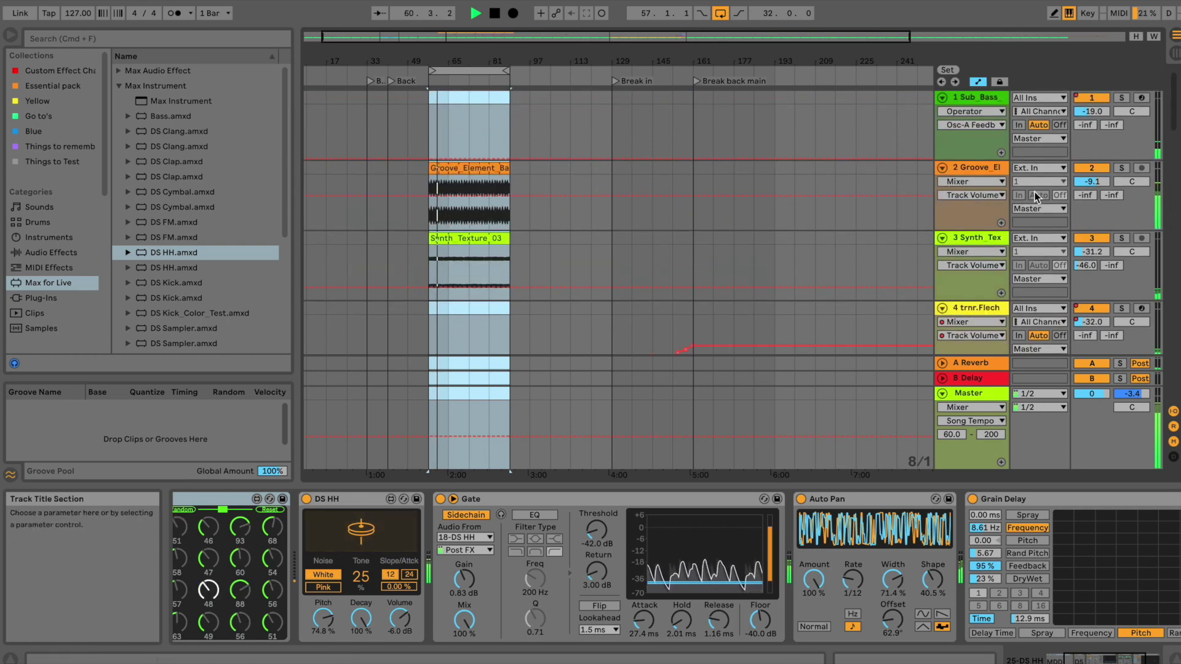
click(1093, 169)
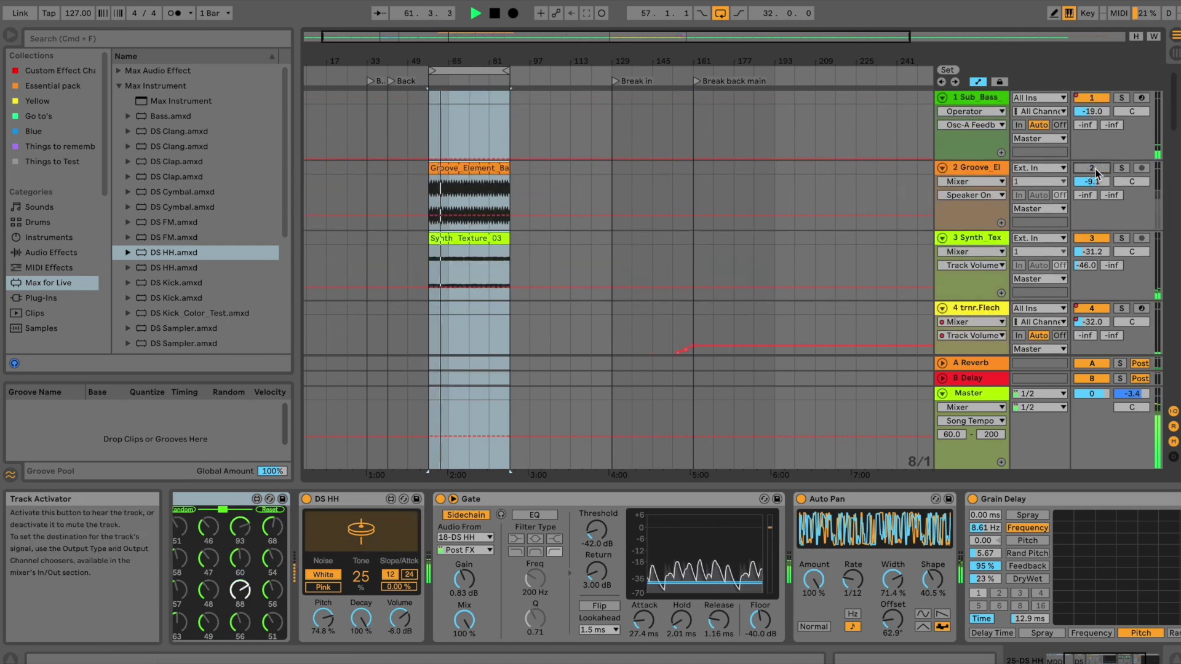
click(1094, 171)
drag(1086, 179, 1087, 180)
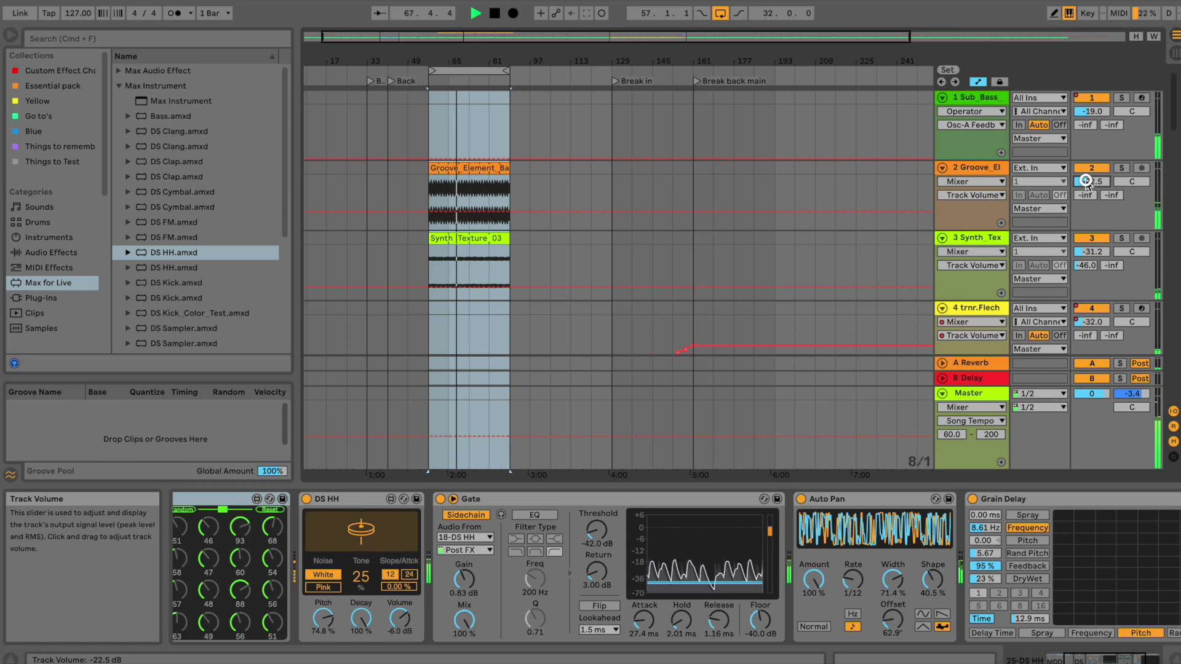
click(977, 167)
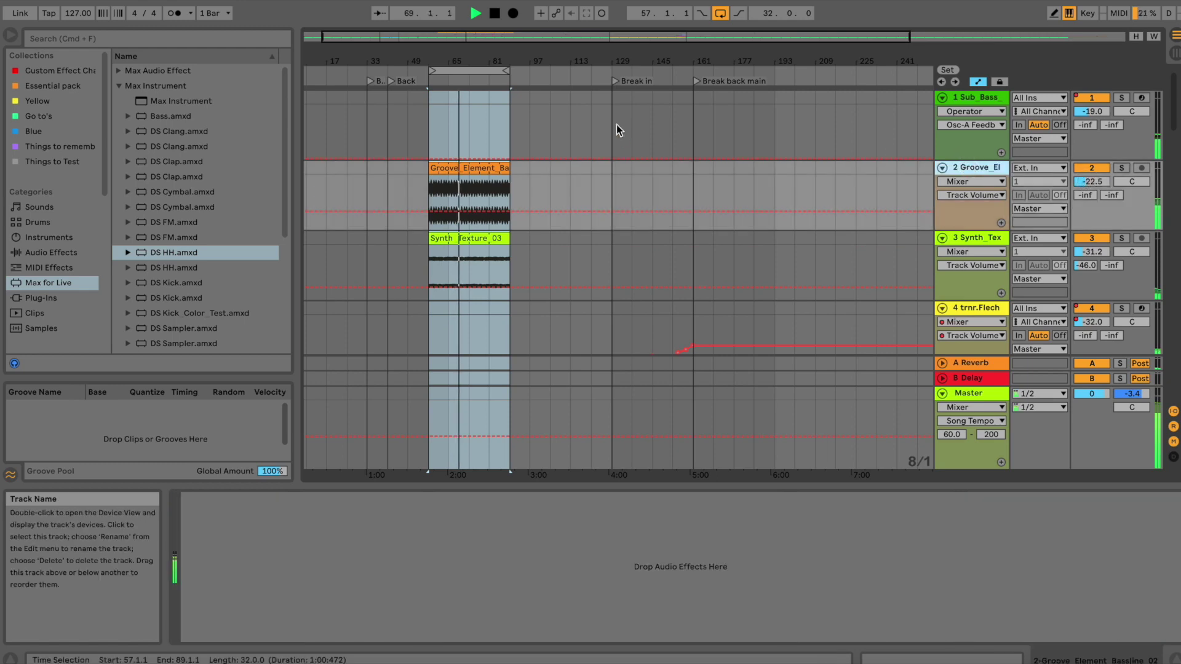
drag(1092, 252, 1094, 253)
drag(1089, 185, 1089, 182)
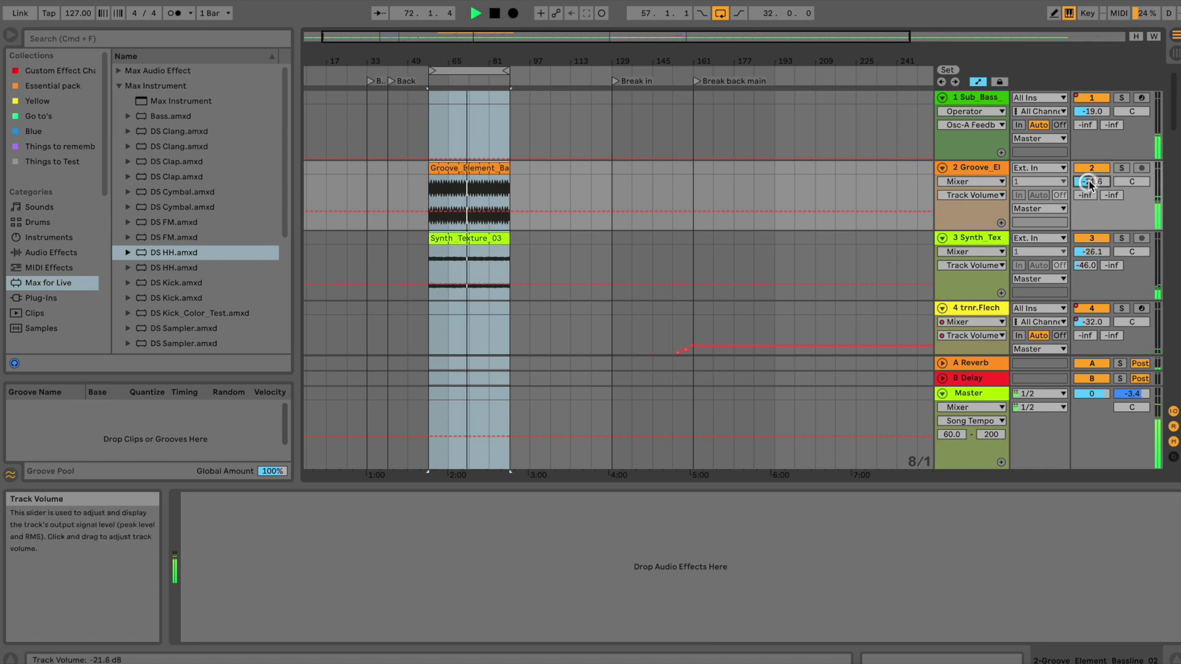
- Vary the DS HH decay on track 22 between about 3.8 % and 14.9 % while the loop plays
scroll(617, 146, down, 10)
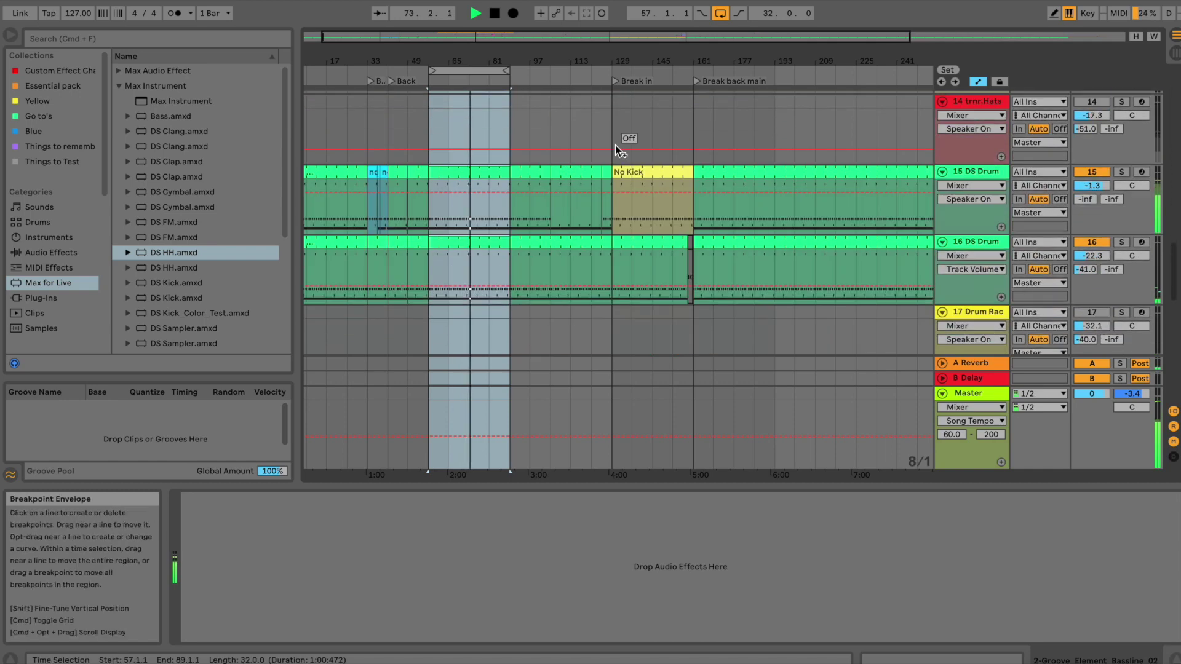
scroll(615, 145, down, 6)
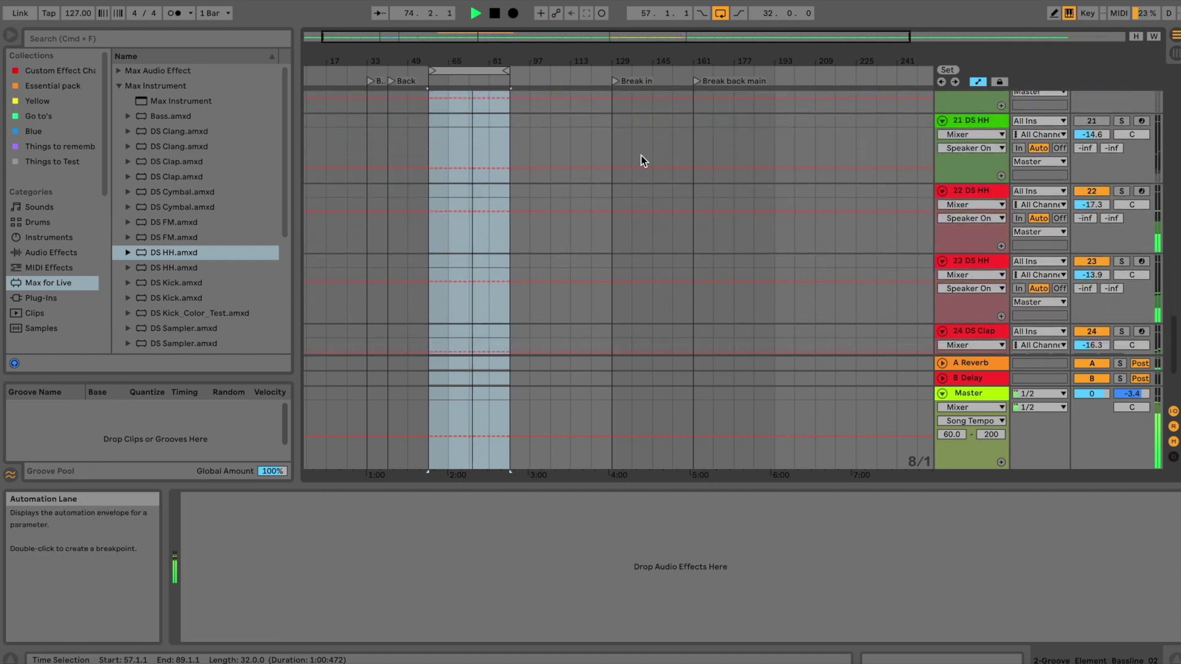
click(972, 190)
scroll(973, 190, down, 1)
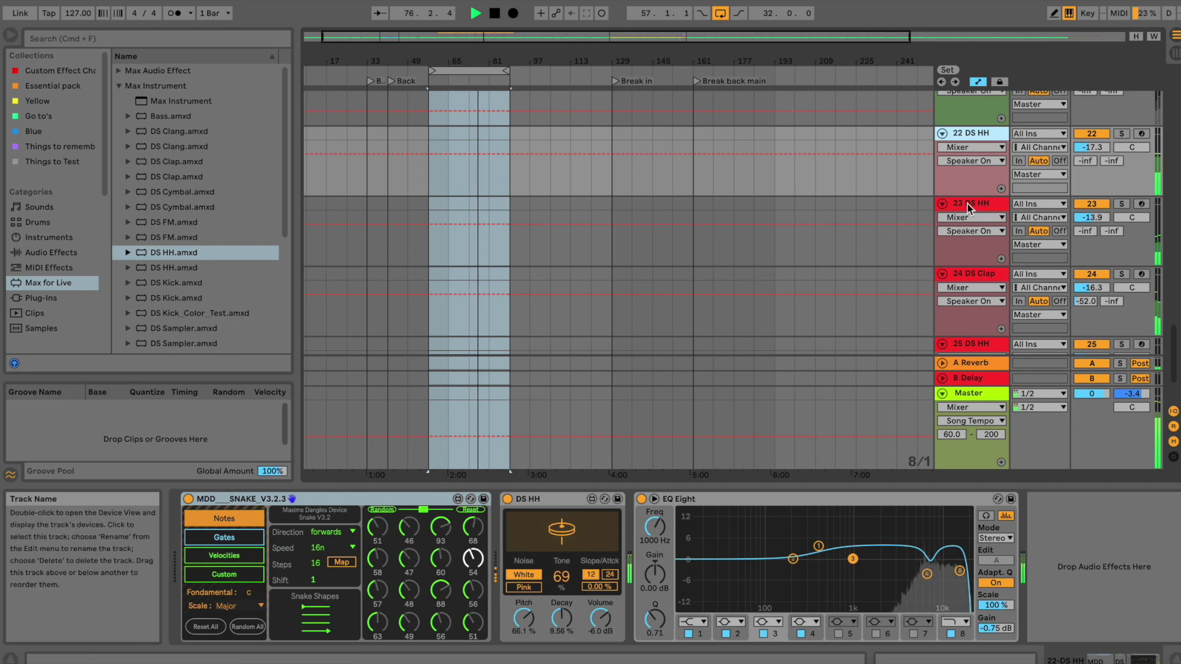
drag(562, 617, 562, 598)
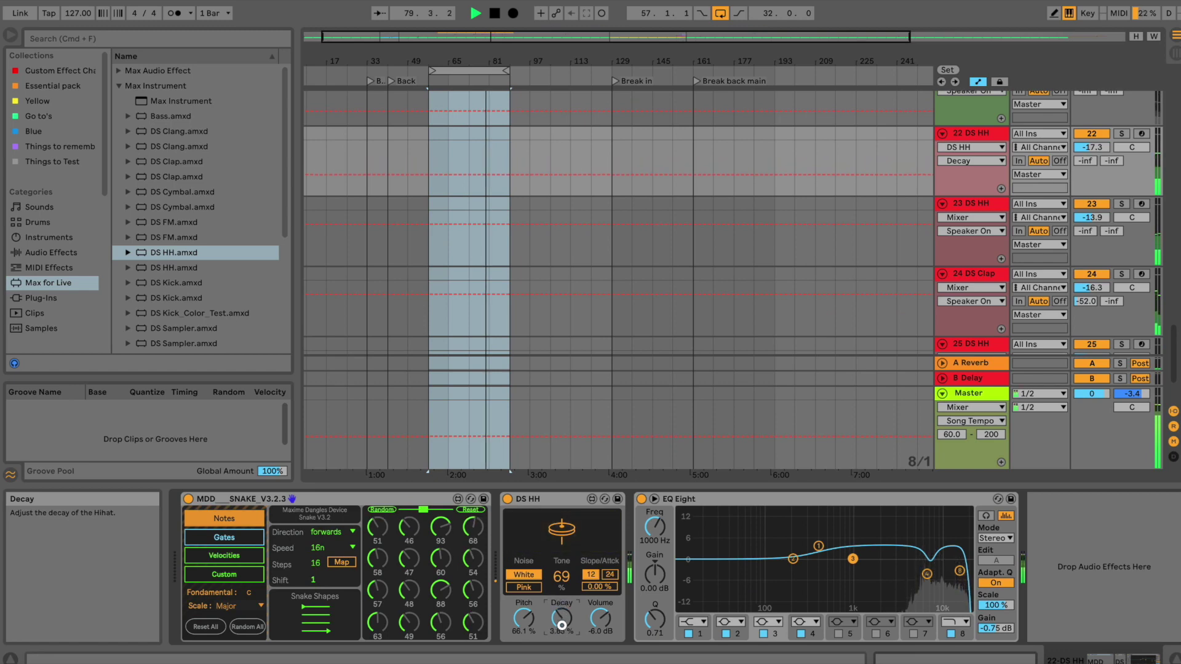
drag(561, 632, 561, 632)
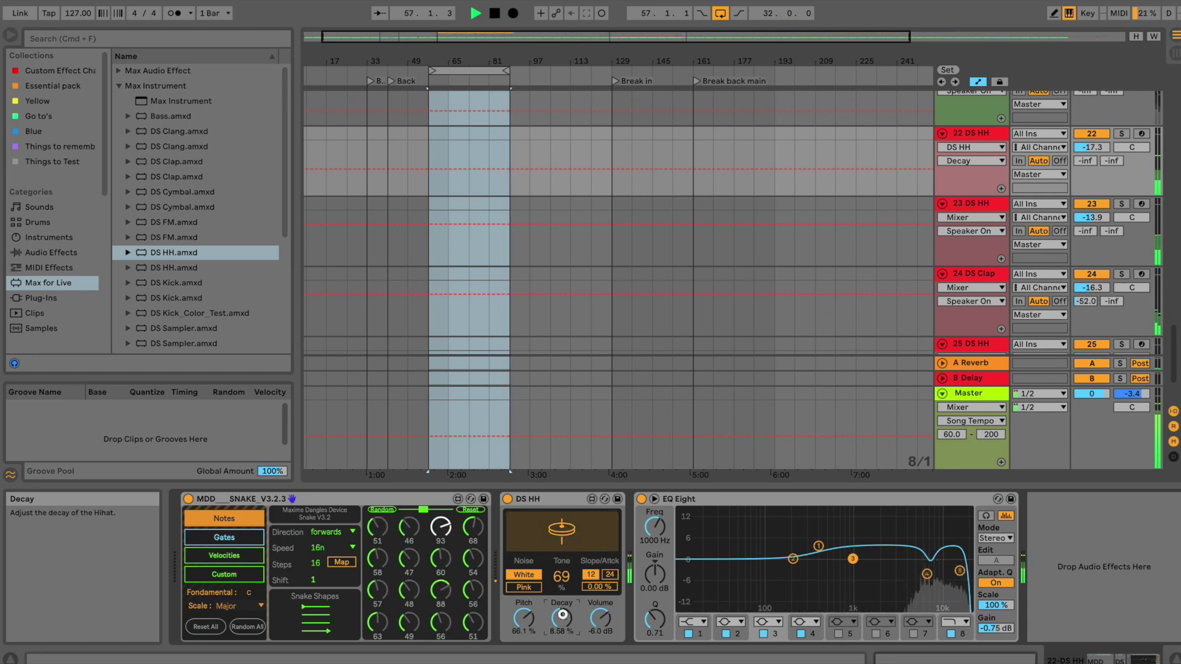
drag(562, 618, 553, 605)
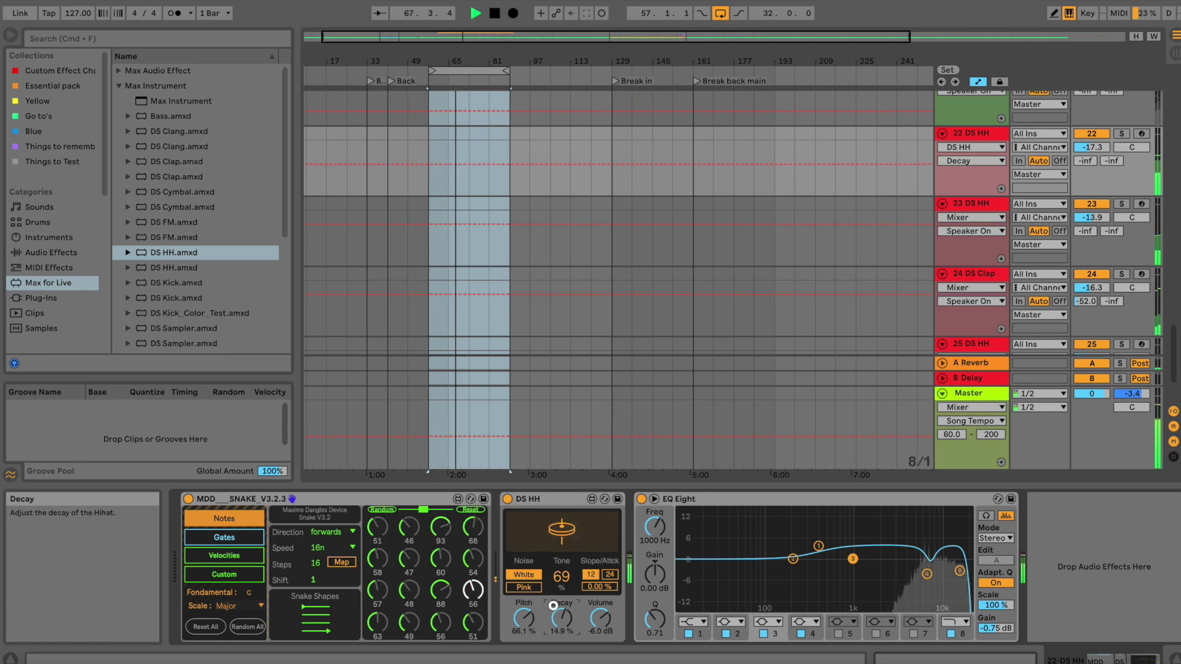
drag(552, 606, 553, 607)
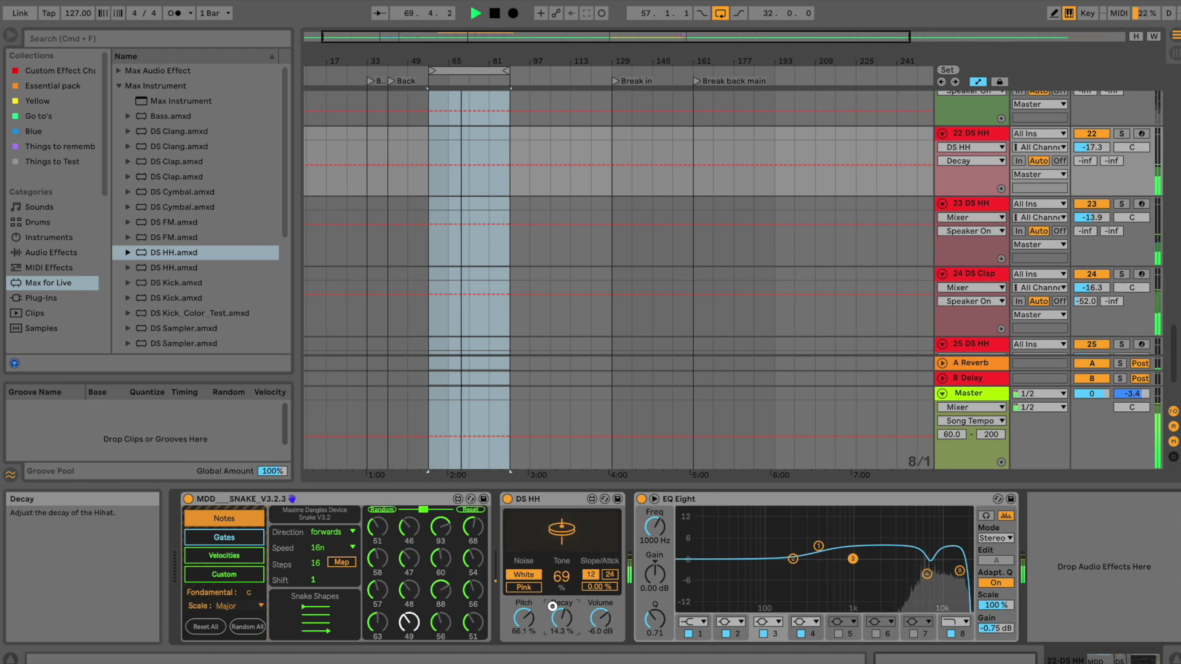
drag(553, 607, 547, 620)
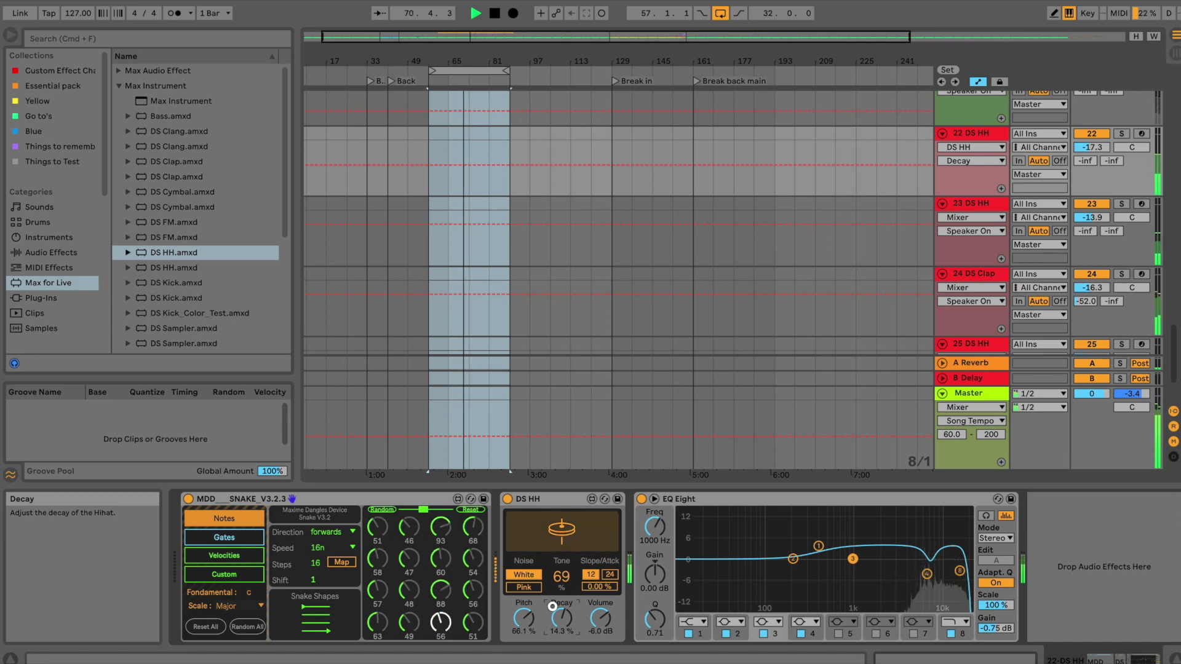